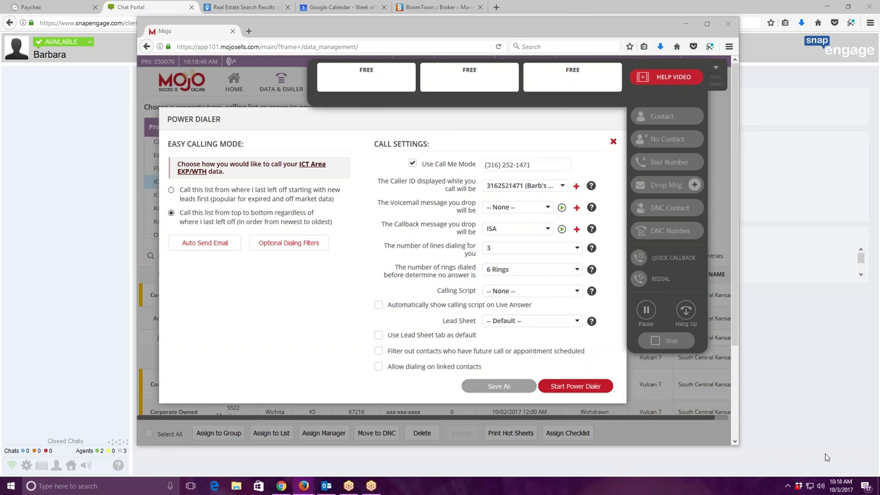
Accept the default dialing filters and start the power dialer on the ICT Area EXP/WTH list.
left_click(288, 243)
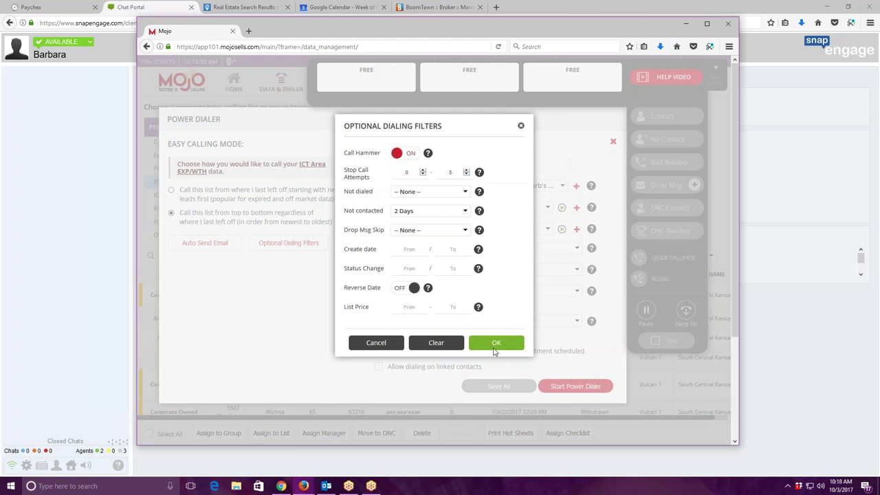
left_click(494, 346)
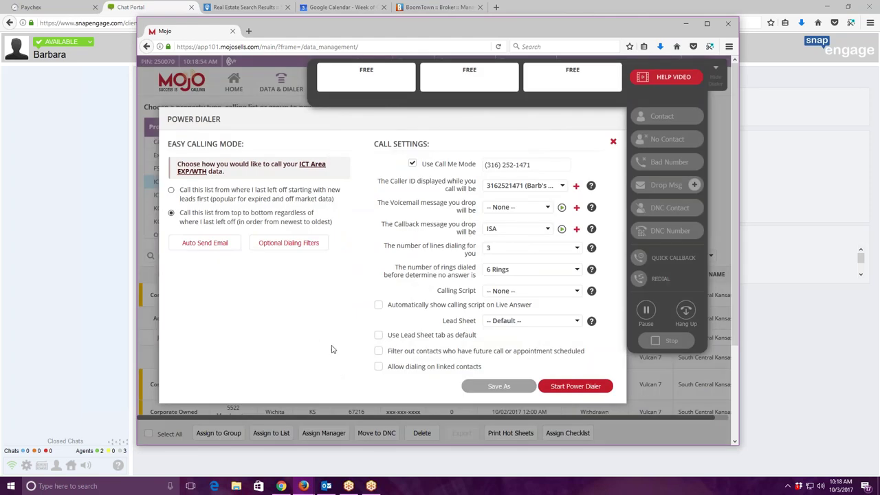
left_click(576, 387)
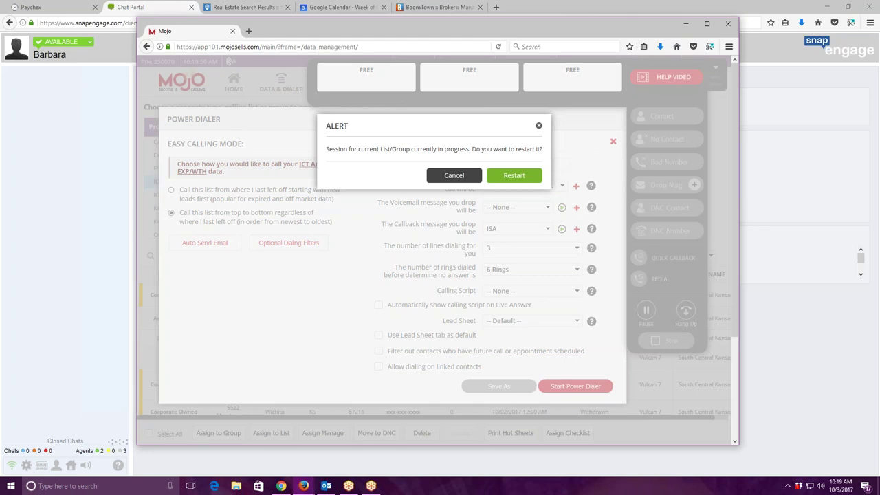
Restart the 96-record dialing session, then stop the power dialer and close the Mojo window.
left_click(512, 177)
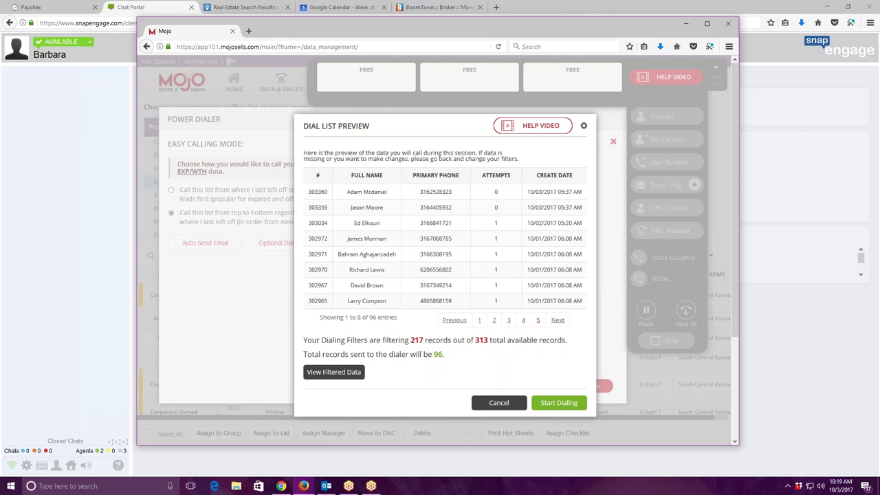
left_click(560, 403)
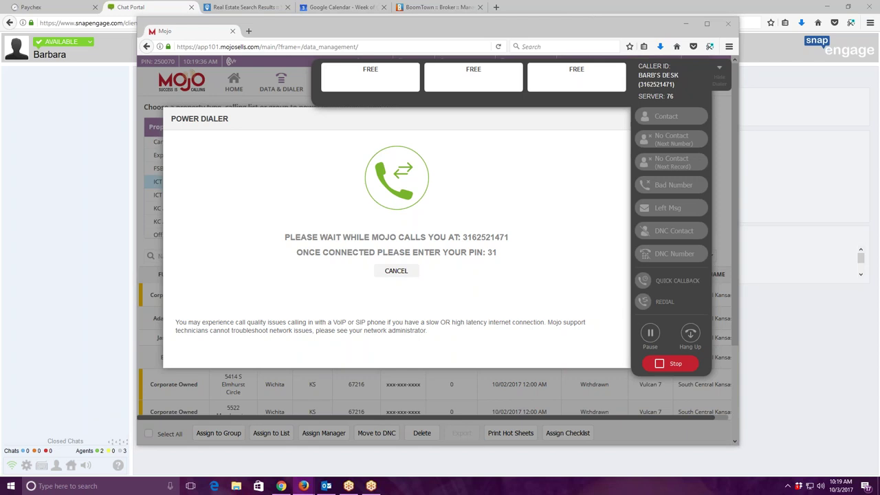
left_click(421, 33)
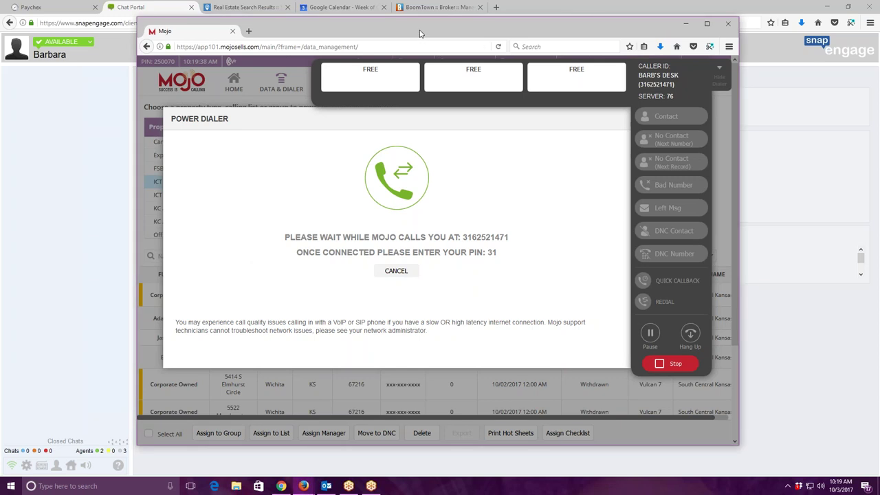
left_click(675, 364)
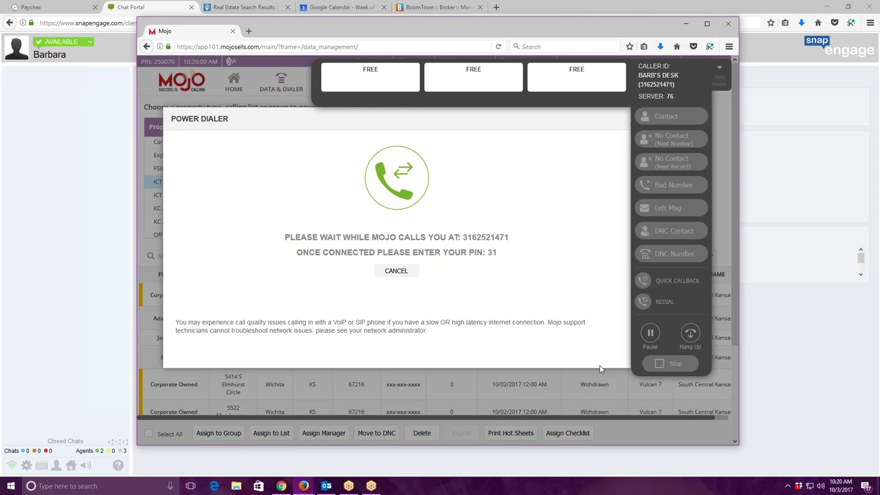
left_click(728, 24)
Reopen Mojo in a new tab and power-dial the 96 records of the ICT Area EXP/WTH list.
left_click(496, 7)
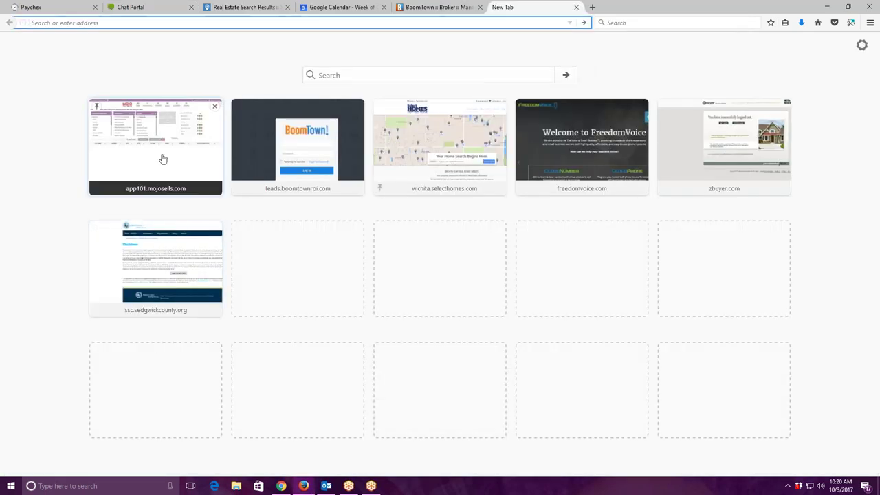
left_click(161, 158)
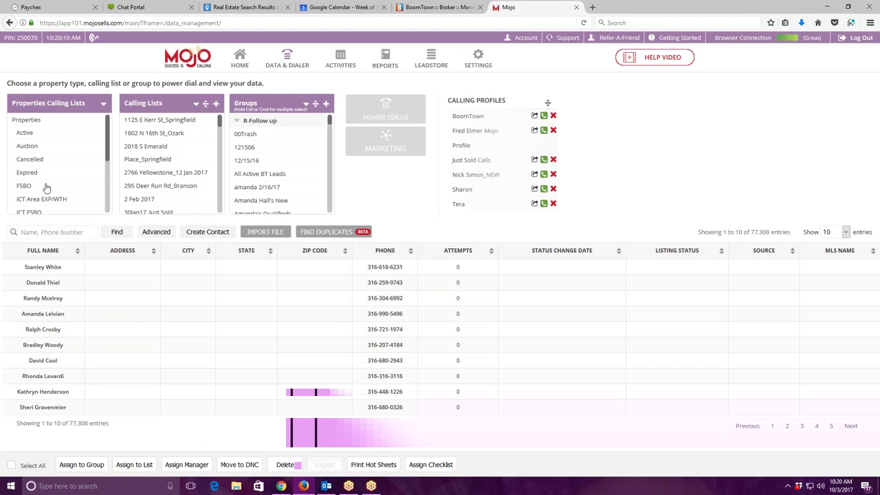
left_click(72, 203)
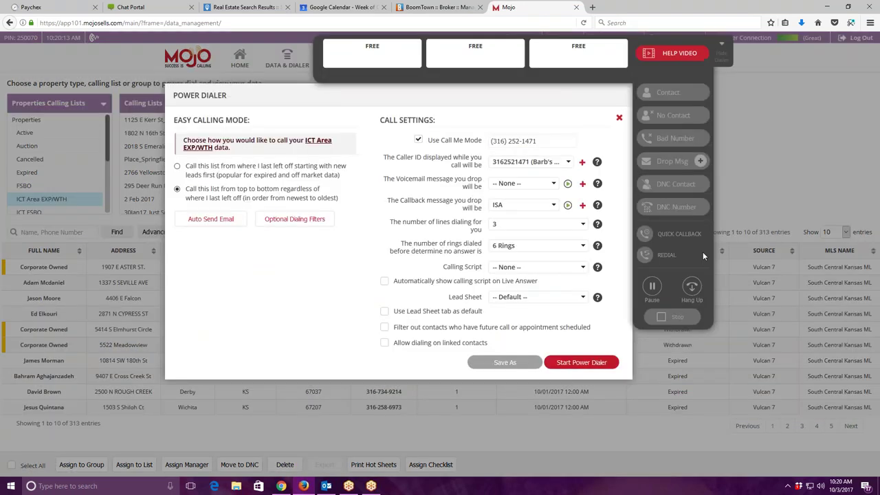
left_click(584, 362)
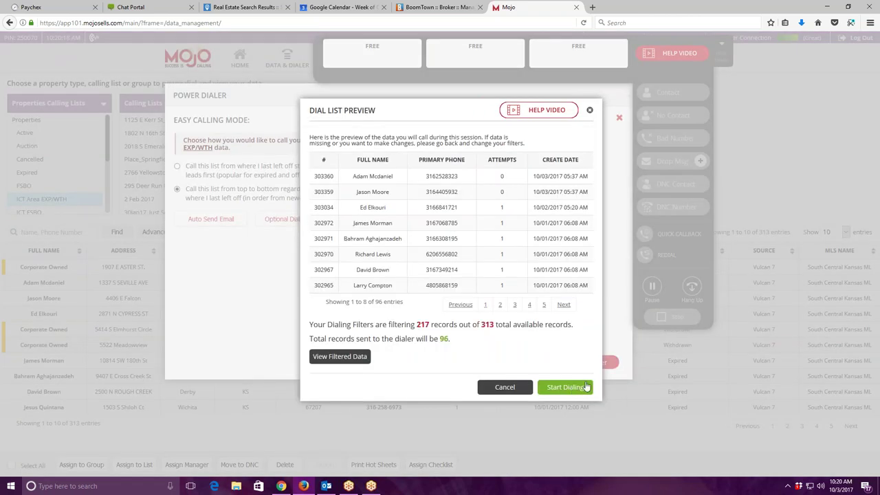
left_click(565, 387)
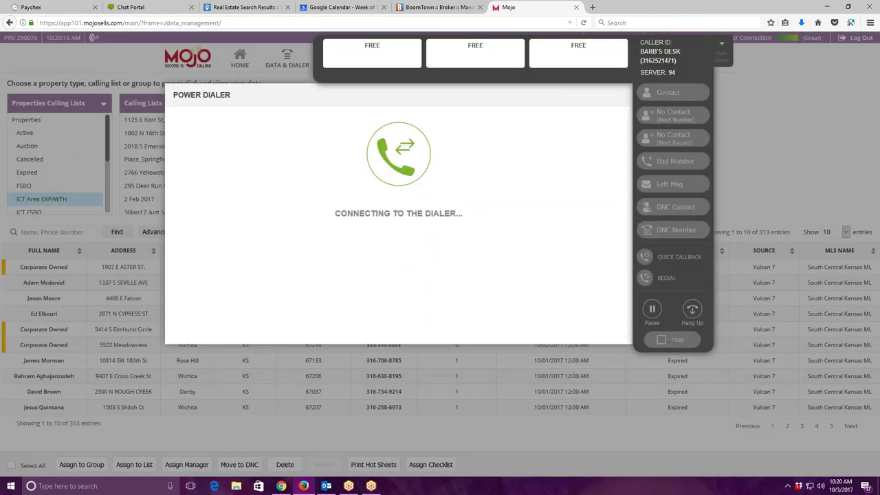
Close the duplicate Mojo tab and start dialing through the lead list.
key("ctrl+w")
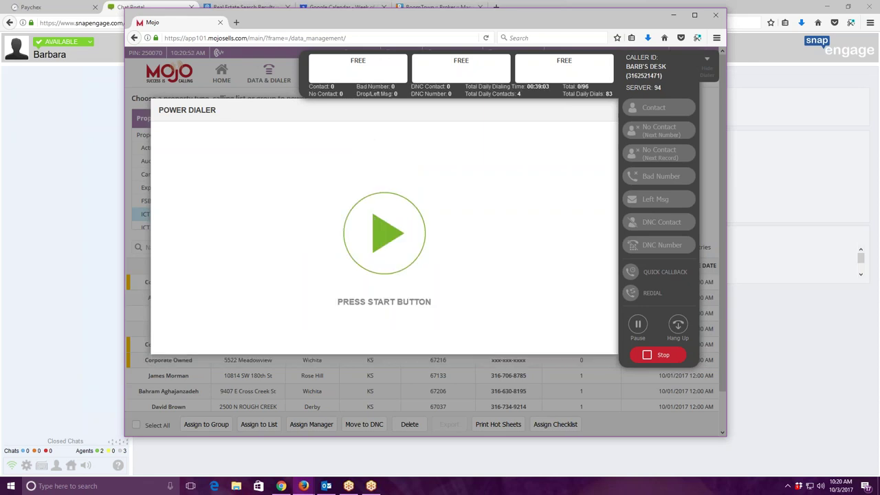
left_click(425, 245)
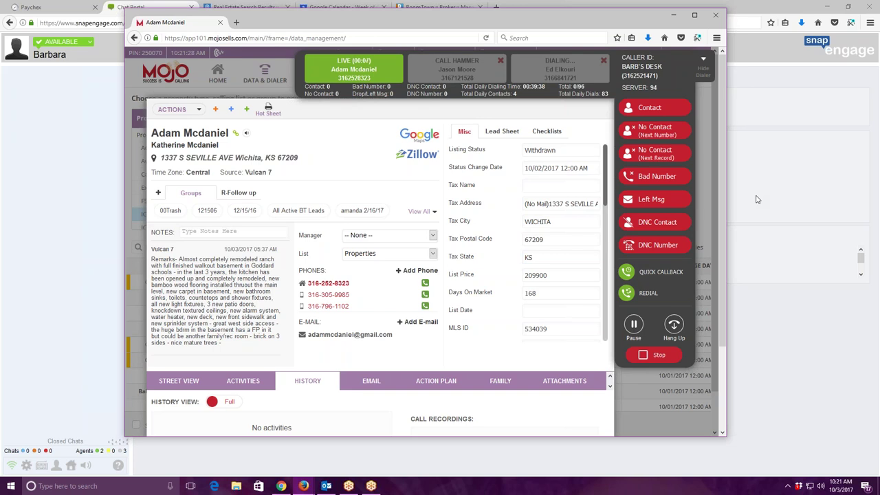
Log the first number as no contact and dial the lead's next number.
left_click(660, 137)
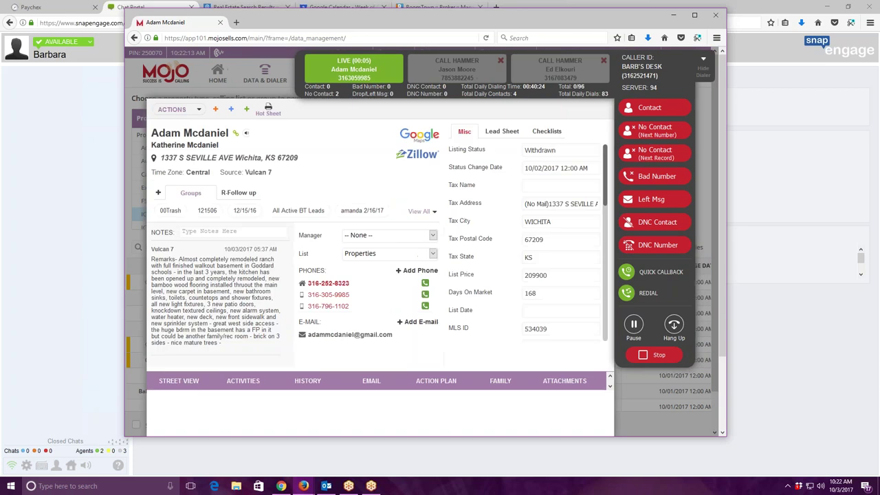
scroll(574, 239, "down", 1)
scroll(574, 240, "down", 3)
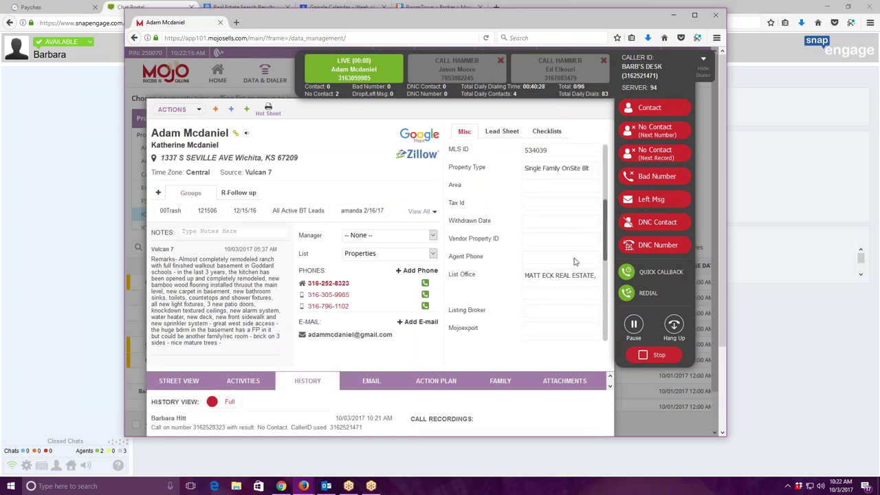
scroll(570, 307, "up", 4)
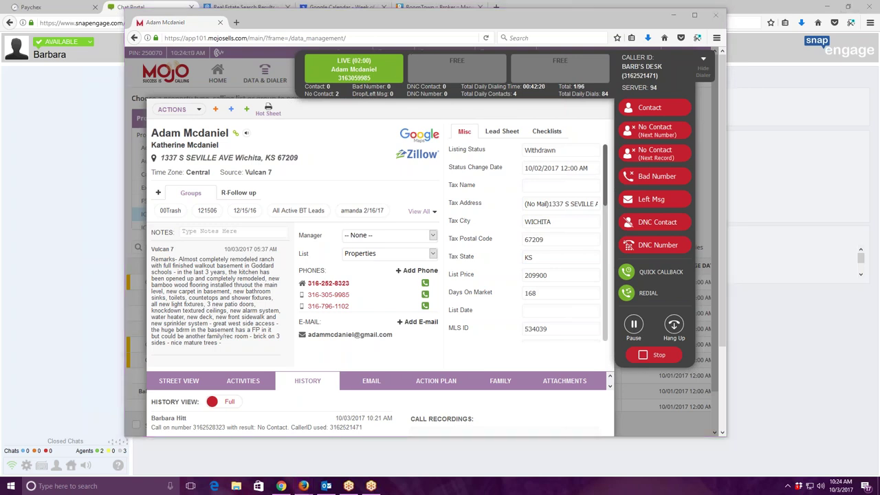
Copy the lead's street address from the record, then move the dialer window aside.
left_click_drag(160, 157, 235, 164)
right_click(229, 161)
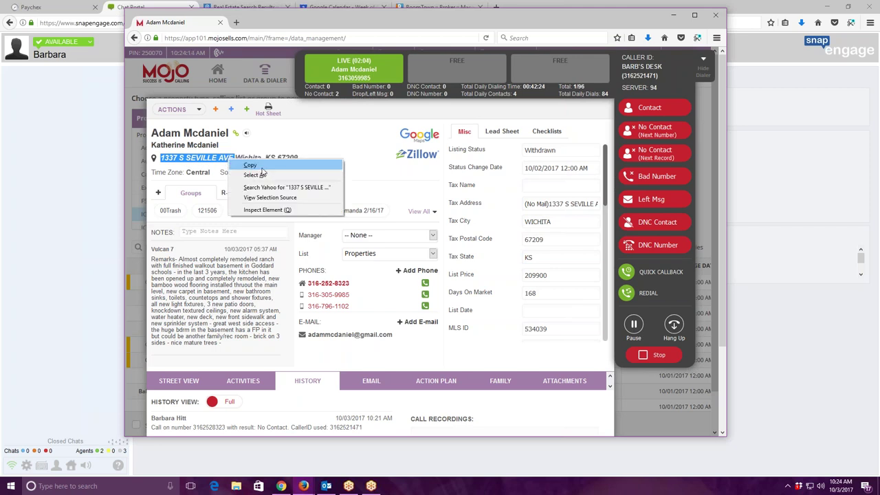
left_click(258, 167)
key("alt+Tab")
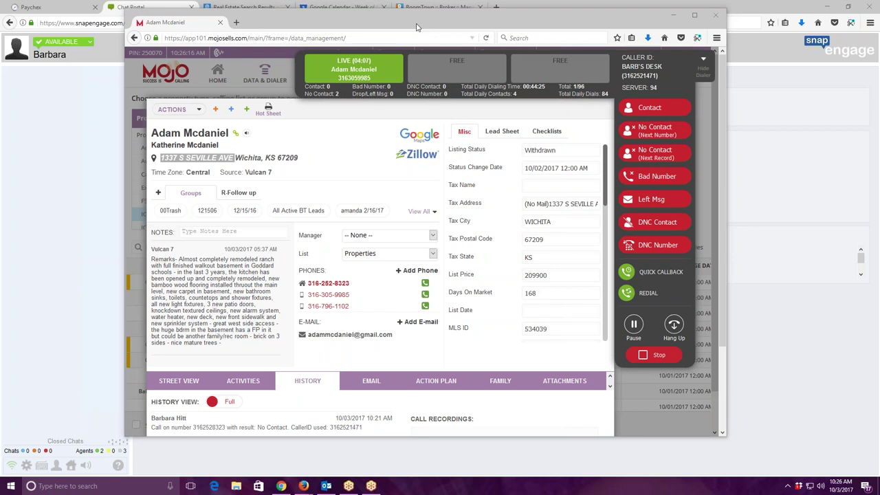
left_click(674, 14)
In Google Calendar, hide the other agent's calendar and show the agent's own calendar.
left_click(338, 7)
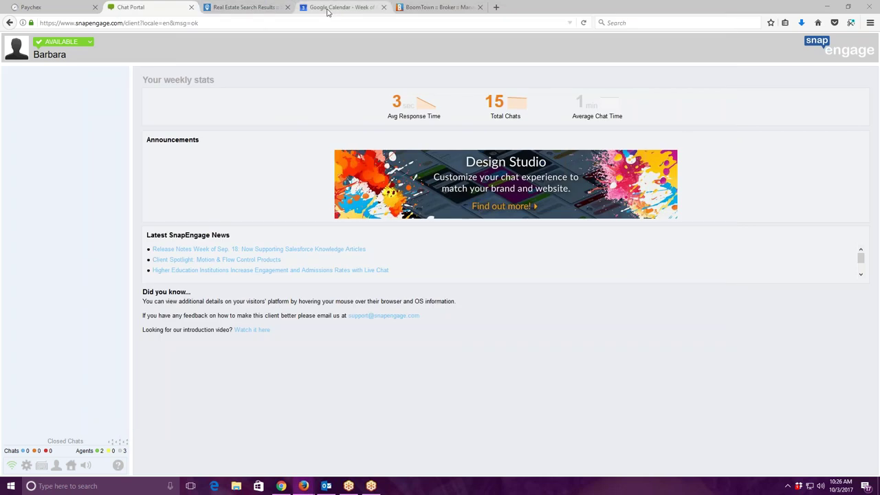
left_click(27, 250)
scroll(55, 304, "up", 5)
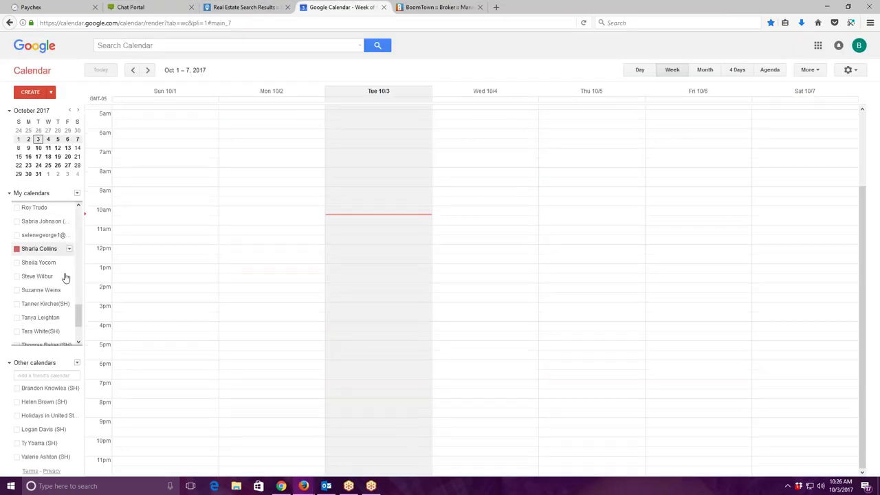
scroll(55, 307, "down", 2)
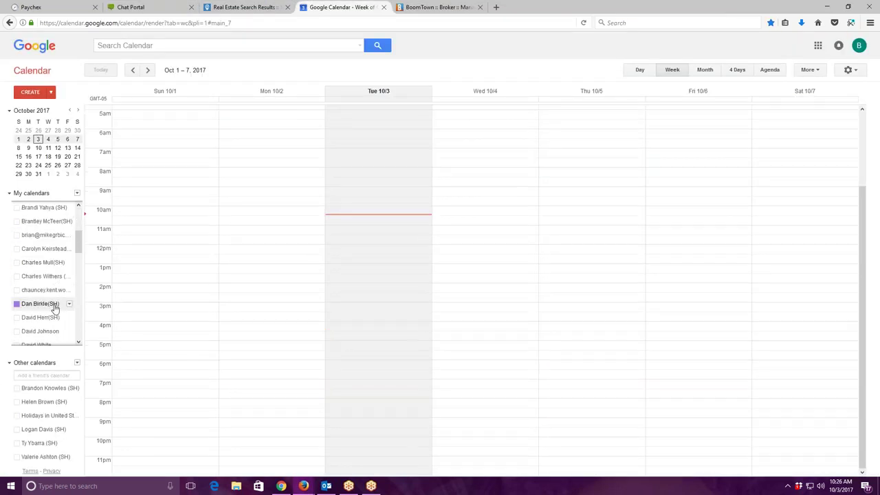
left_click(41, 234)
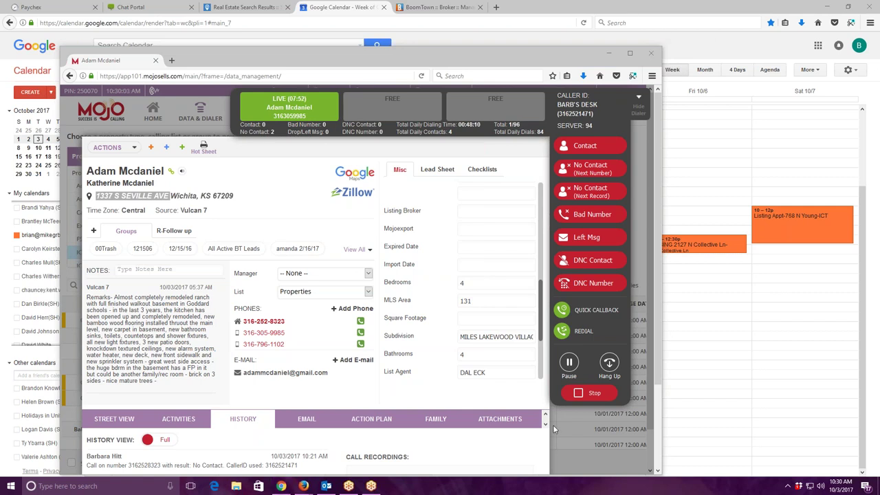
Hang up the call with the lead and drag the dialer window aside.
left_click(609, 364)
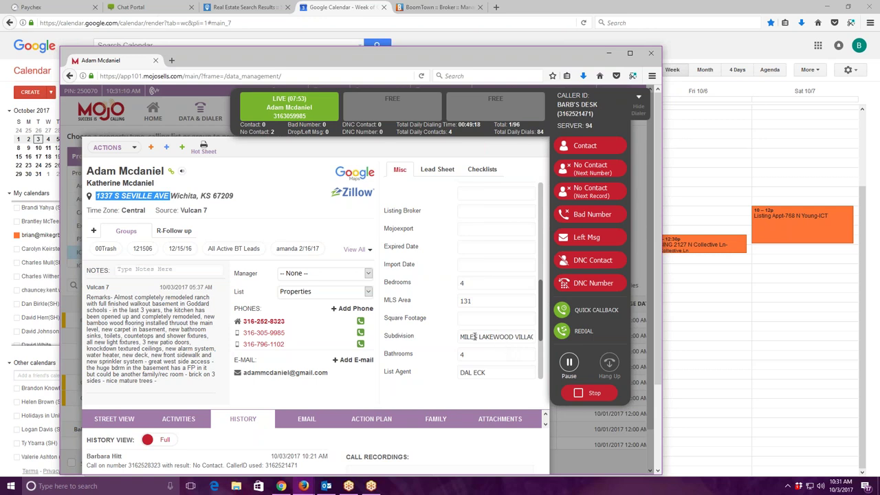
left_click_drag(357, 63, 879, 96)
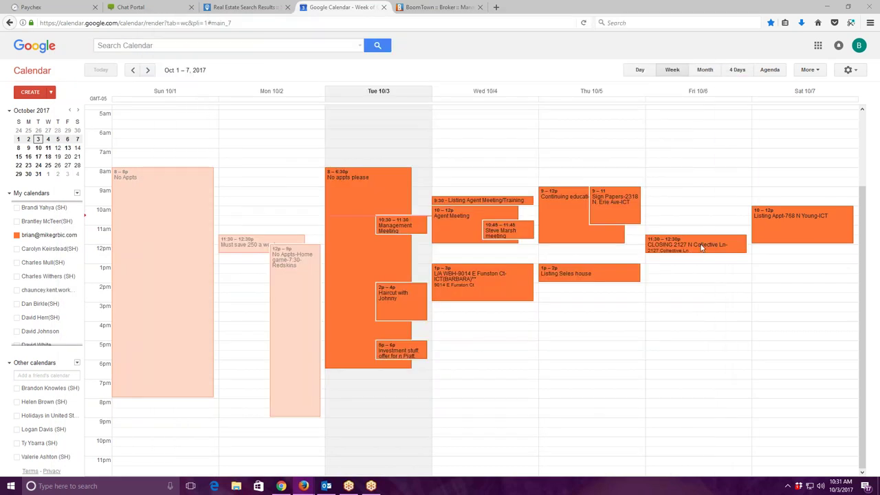
Create a Friday October 6, 6pm event titled L/A plus the property address and agent's name.
left_click(685, 363)
left_click(685, 365)
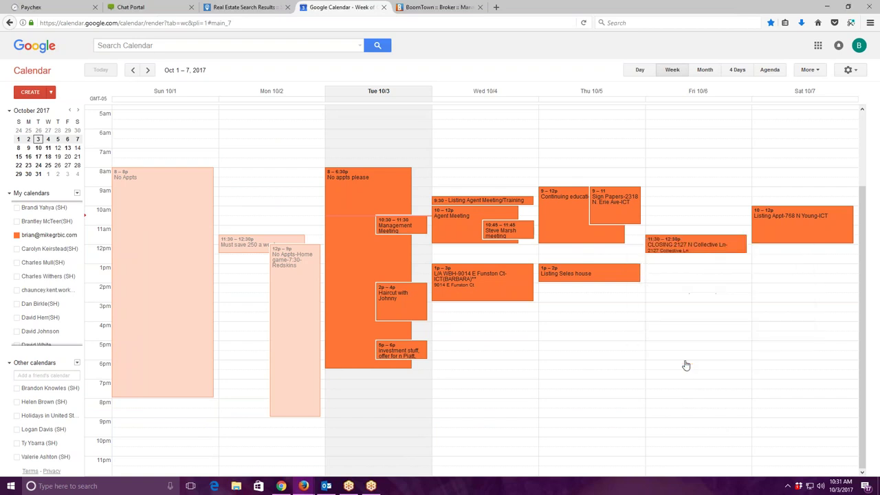
left_click(685, 366)
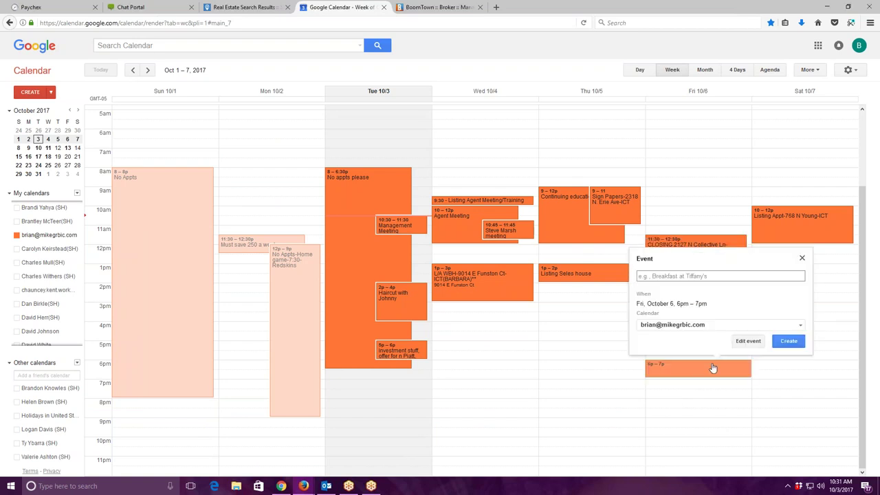
type("L/A")
type("BARBARA)")
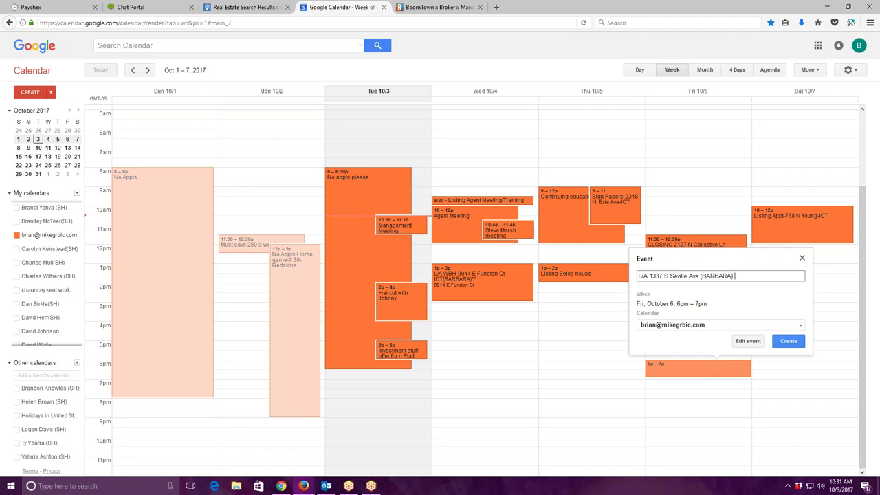
Set the event location to the suggested Wichita address and start the description with 'L/A 10/6 @ 6pm'.
left_click(748, 341)
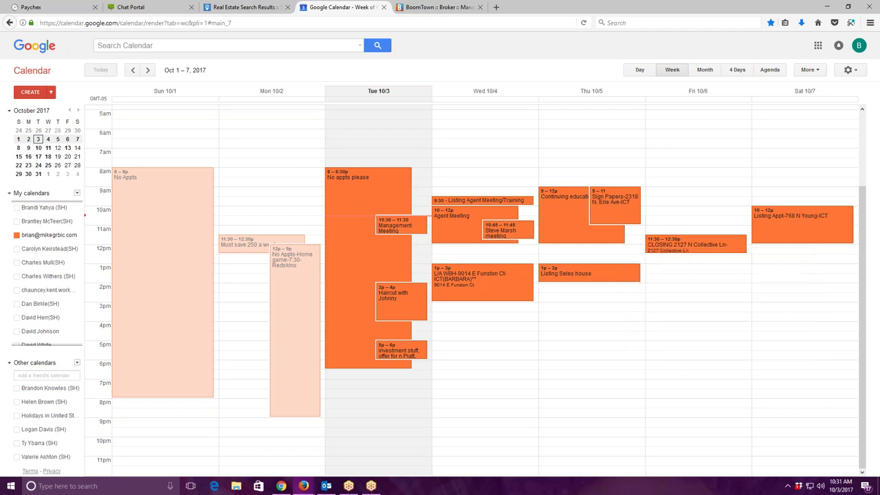
left_click(136, 167)
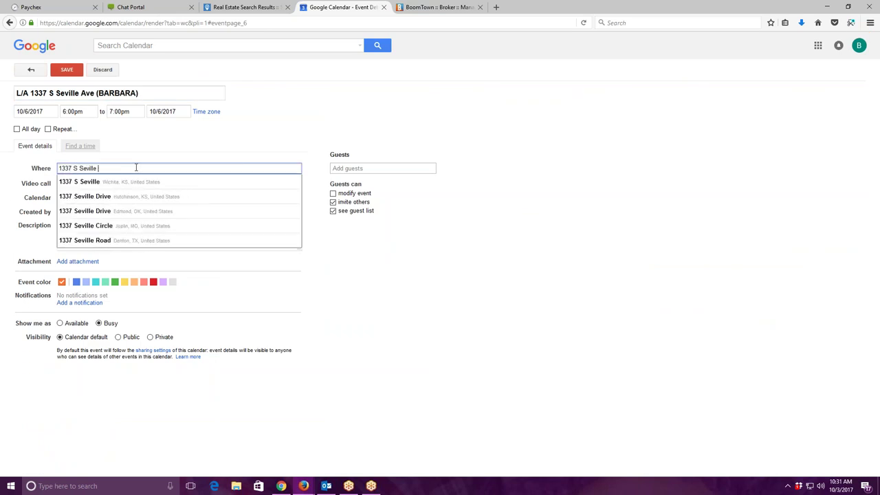
left_click(100, 182)
left_click(90, 235)
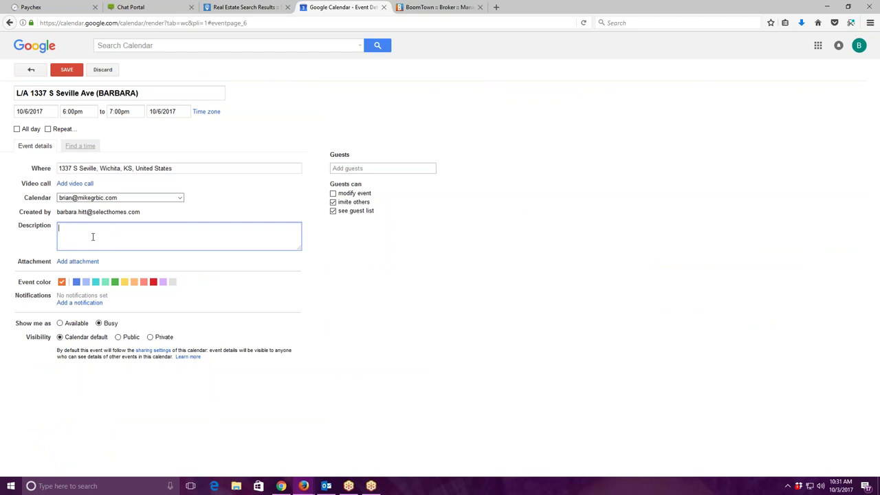
type("L/A 10/6")
key("BackSpace")
key("BackSpace")
type("@ 6pm")
key("Return")
Copy the location address and paste it into the description on its own line.
triple_click(191, 168)
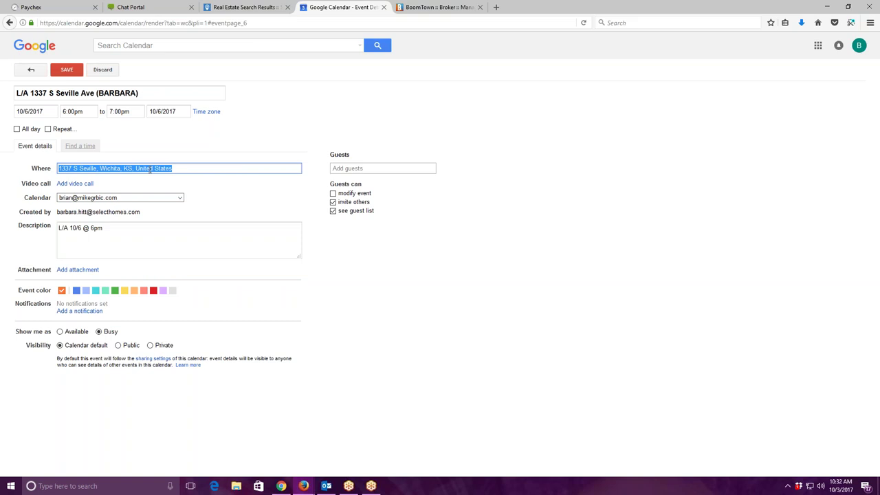
right_click(151, 171)
left_click(172, 202)
left_click(129, 230)
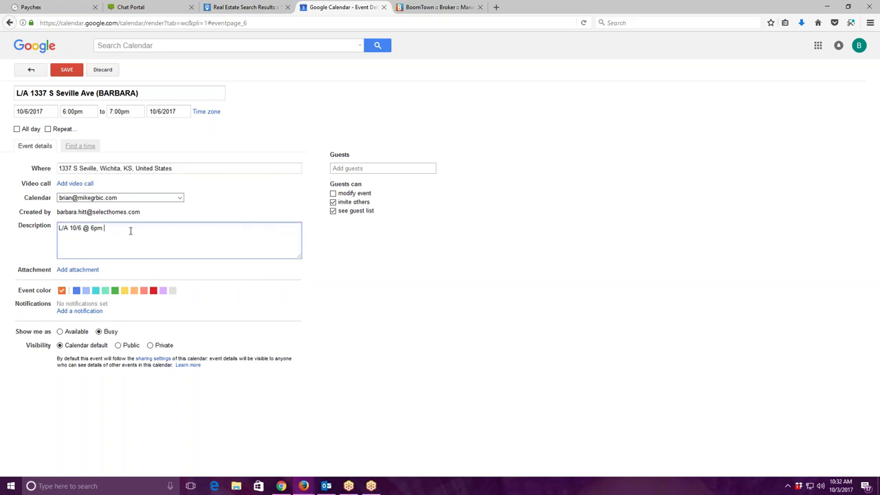
key("Return")
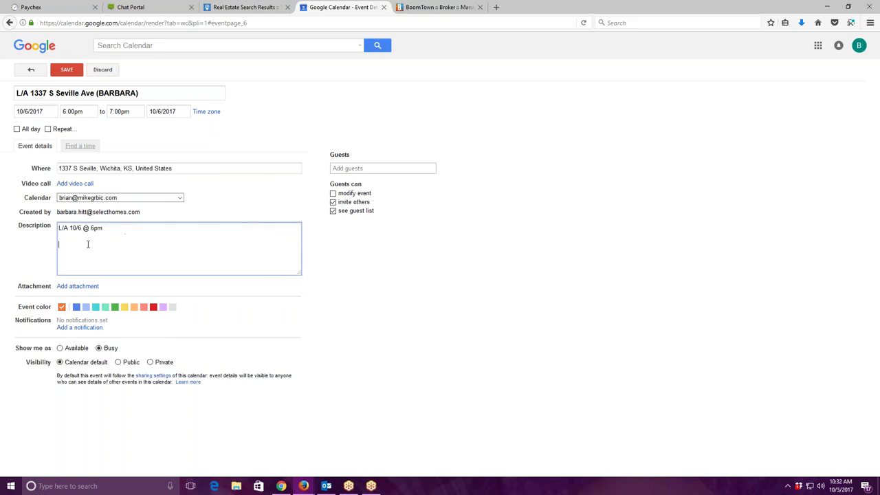
right_click(61, 245)
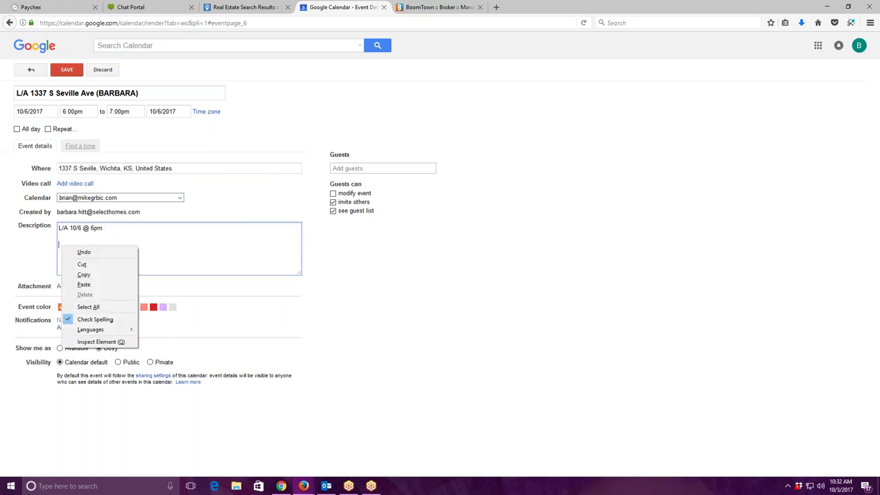
left_click(96, 288)
key("Return")
key("Return")
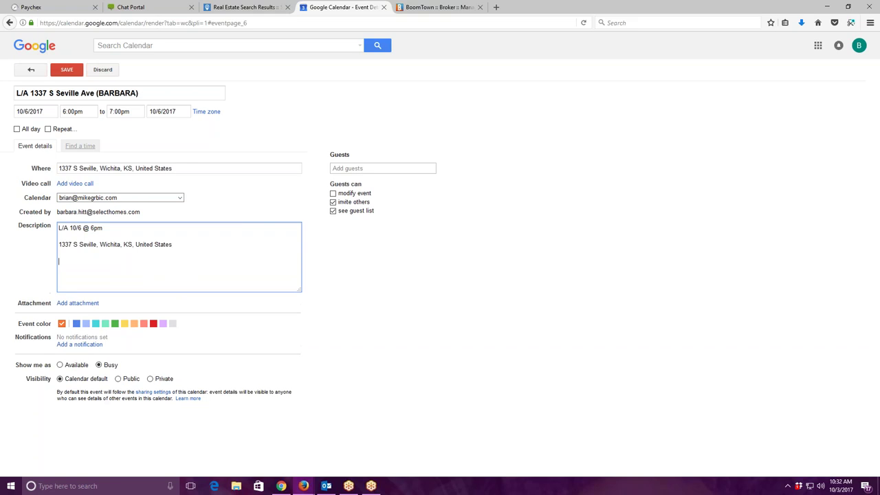
Add the sellers' names, phone number and e-mail address to the description.
key("Return")
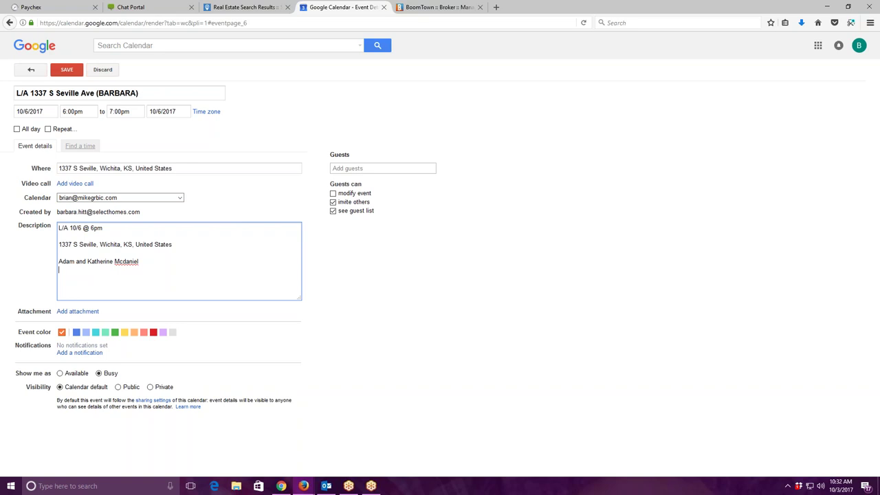
key("Return")
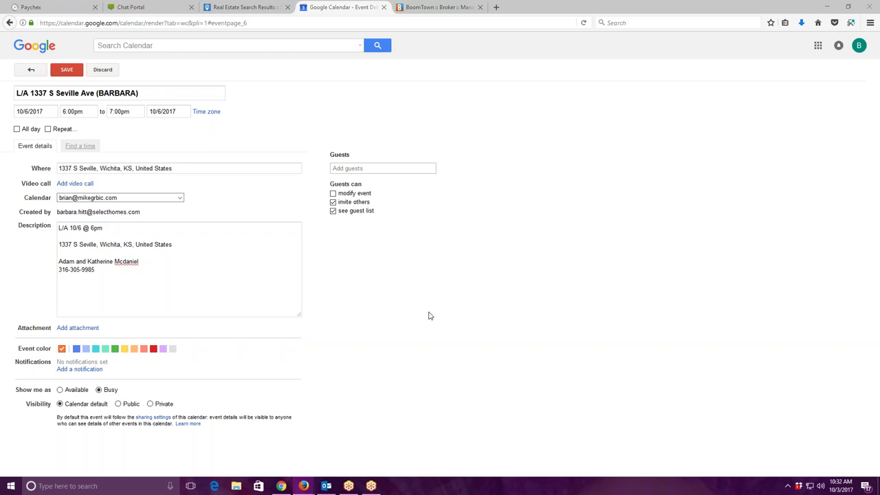
left_click(119, 275)
key("Return")
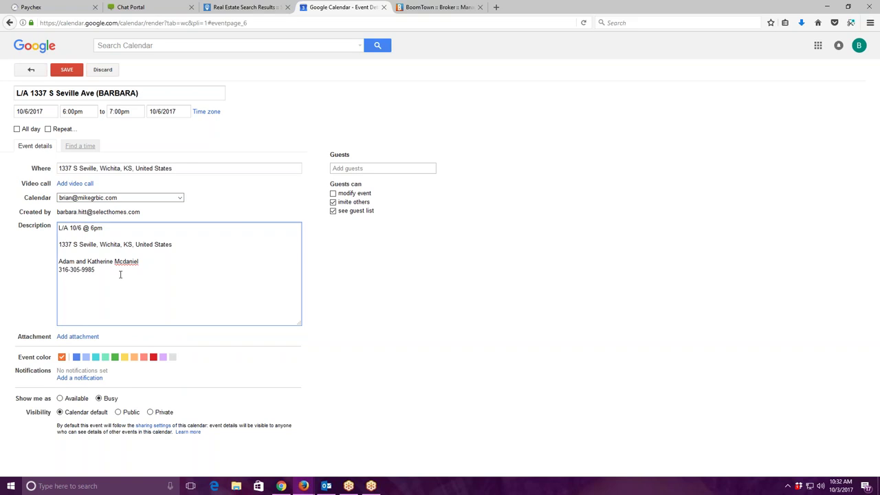
Copy the full event description to the clipboard.
left_click_drag(61, 228, 196, 334)
right_click(91, 230)
left_click(127, 259)
left_click(200, 309)
Set the appointment's end time to 8:00pm and save the event.
left_click(133, 112)
left_click(107, 135)
key("ctrl+s")
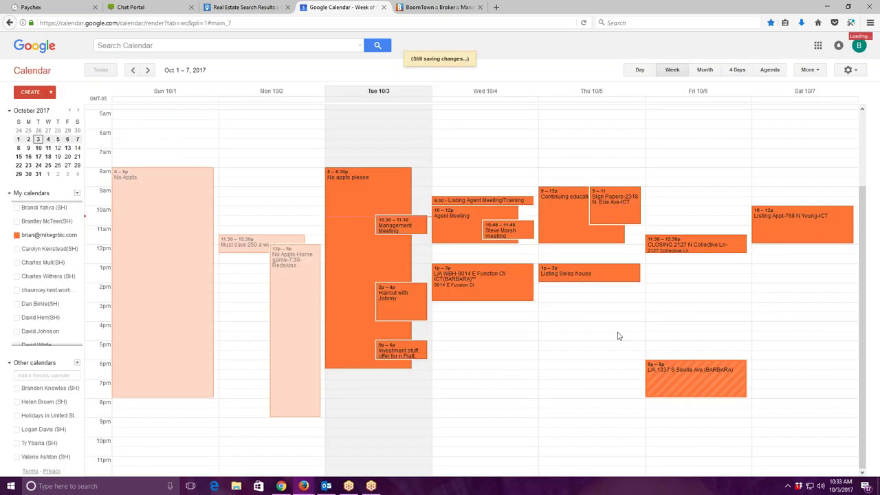
left_click(673, 393)
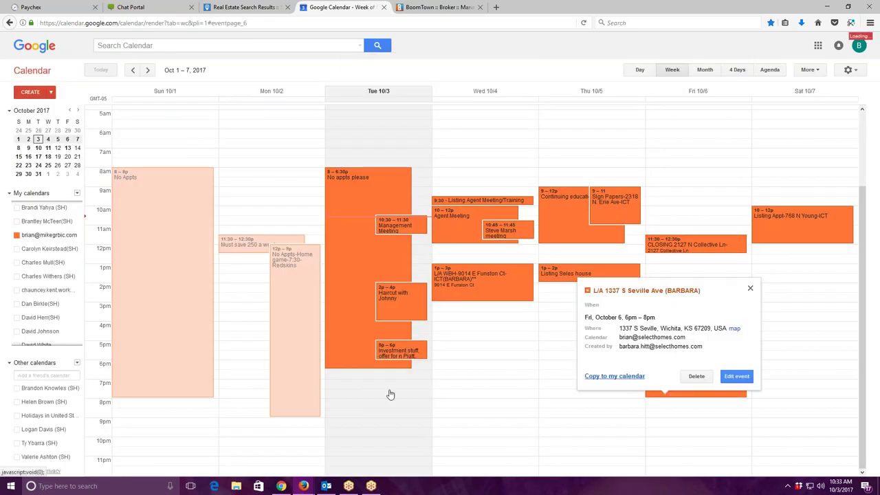
left_click(614, 376)
key("ctrl+s")
Copy the Friday appointment to the Accountabilibuddy calendar and save it.
left_click(681, 396)
left_click(277, 69)
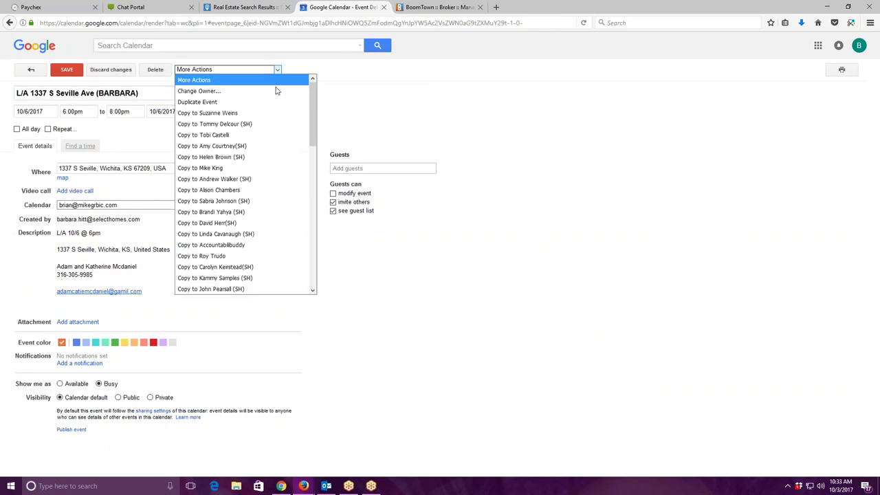
left_click(252, 246)
key("ctrl+s")
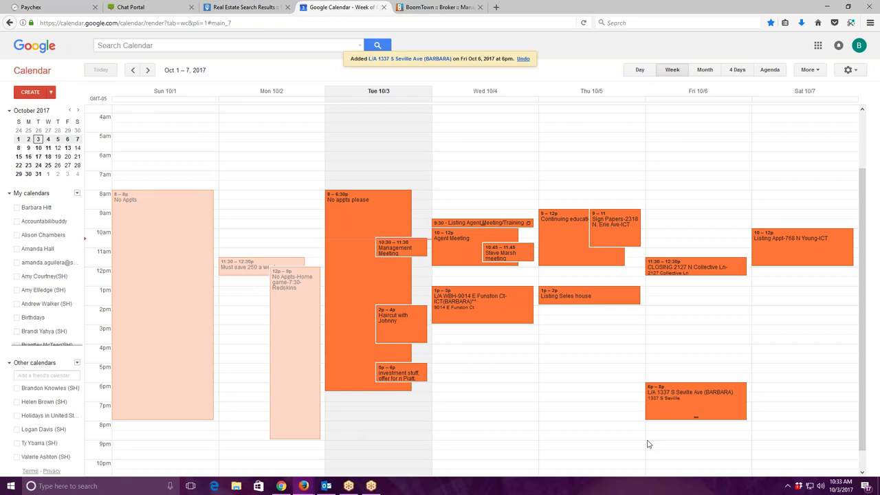
left_click(326, 486)
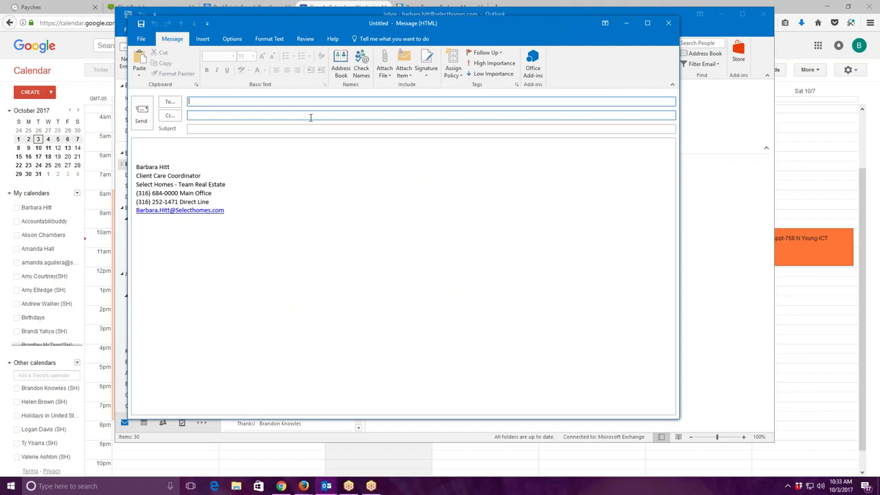
Address the e-mail to two recipients and Cc the Partners group.
type("b")
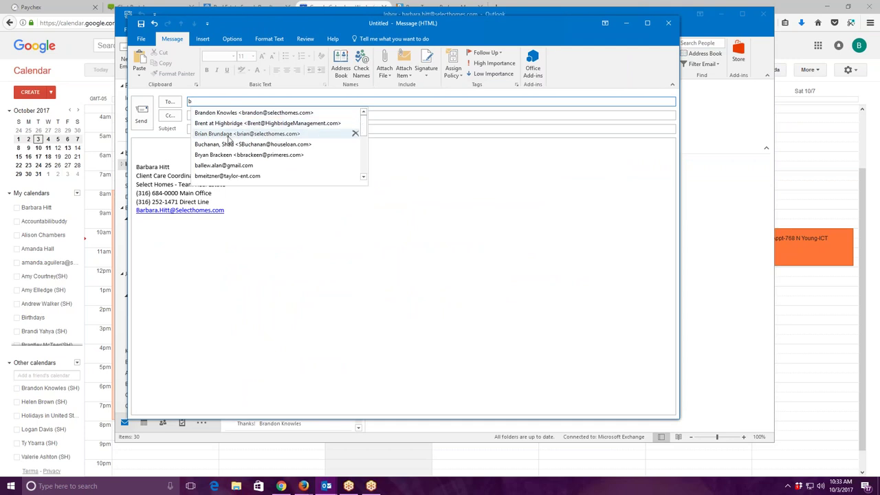
left_click(229, 135)
type("l")
left_click(234, 115)
left_click(233, 115)
type("p")
left_click(234, 122)
Paste the appointment details into the body and use 'L/A 10/6 @ 6pm' as the subject.
left_click(173, 149)
key("ctrl+v")
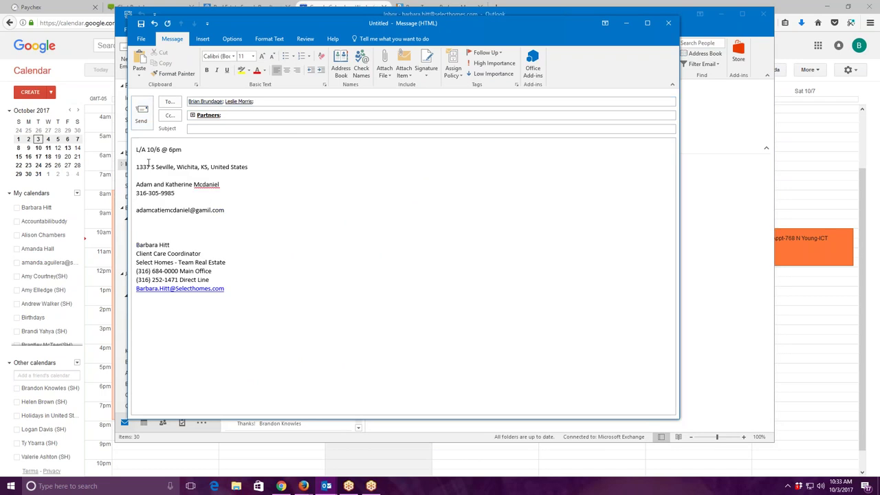
left_click_drag(137, 150, 186, 150)
right_click(173, 150)
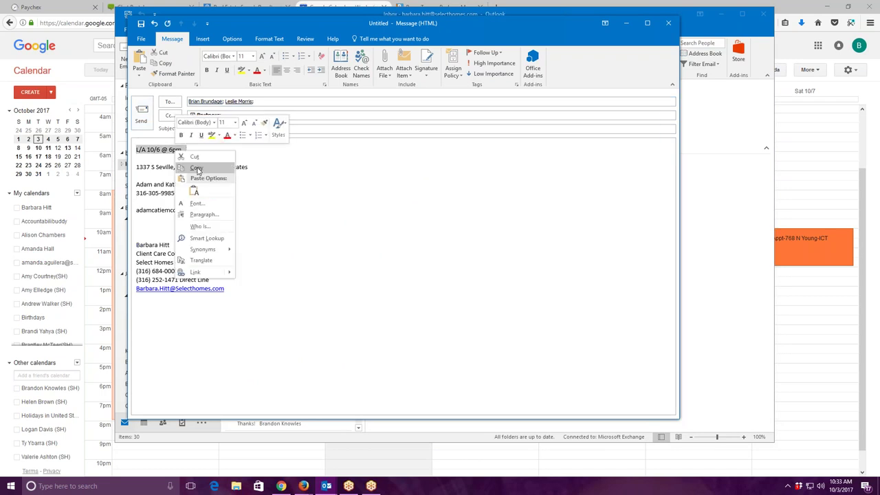
left_click(199, 169)
left_click(199, 128)
right_click(199, 129)
left_click(221, 156)
Start the body with a note that this expired listing wanted to wait until Spring.
left_click(140, 152)
key("Return")
key("Return")
left_click(166, 149)
type("This is")
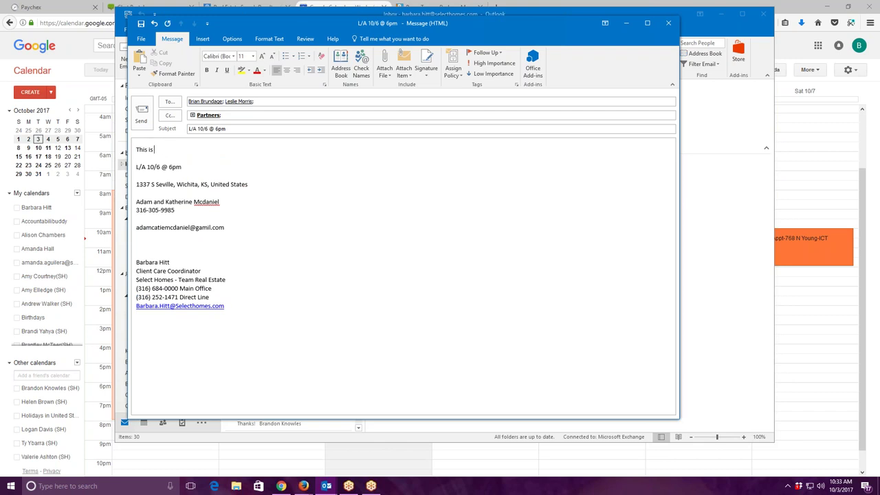
type(" an exc")
type("pired listing")
type(" that wanted")
type(" to wait u")
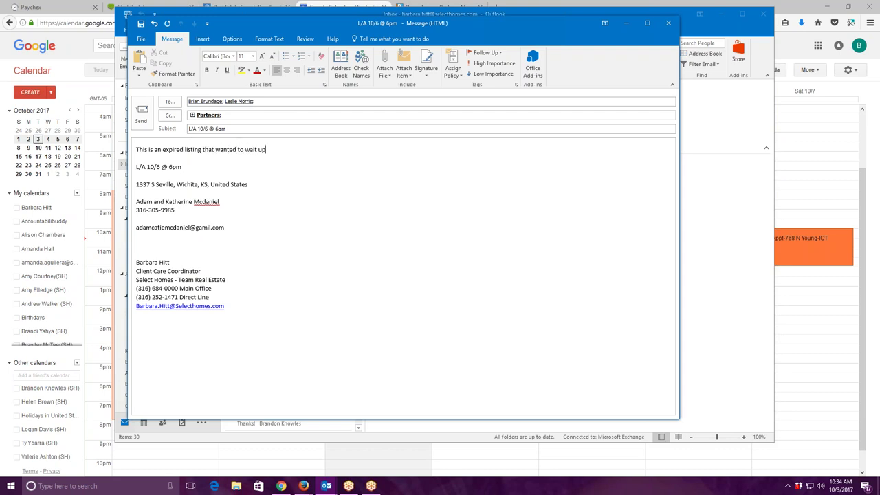
type("ntil Spring. I asked if we could give them a fre")
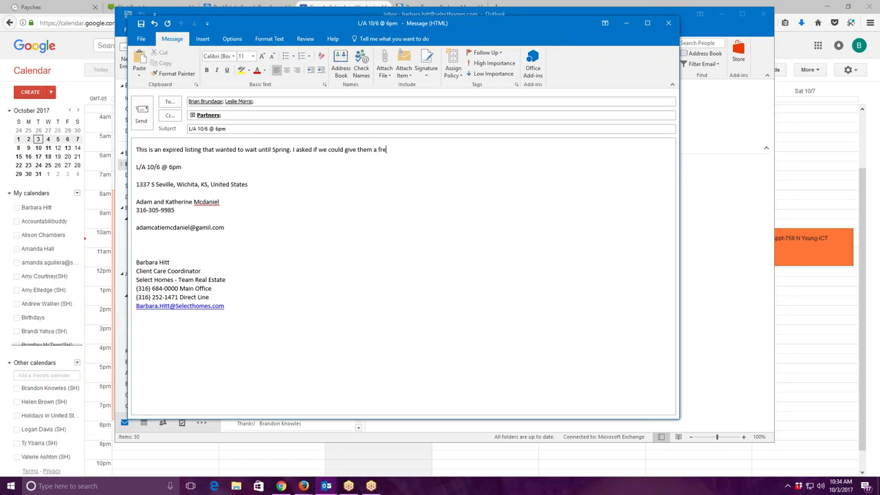
type("sh perspective on the home and let them know")
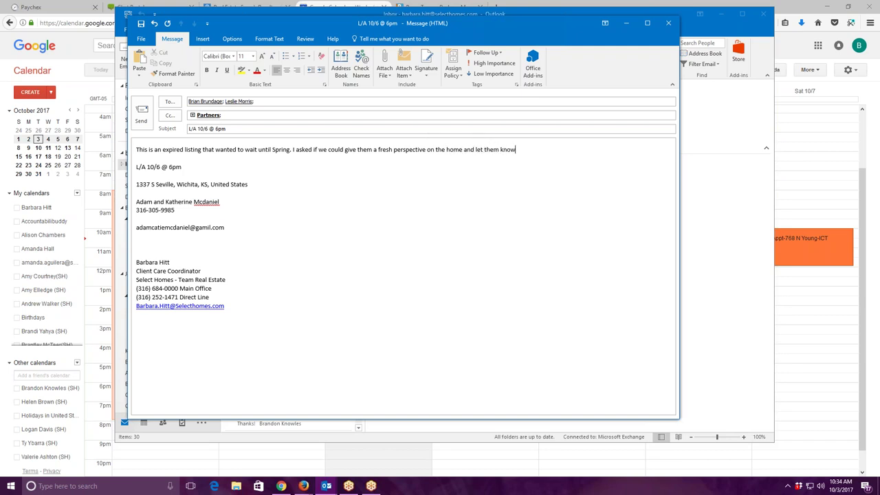
type(" that the compatetion with be")
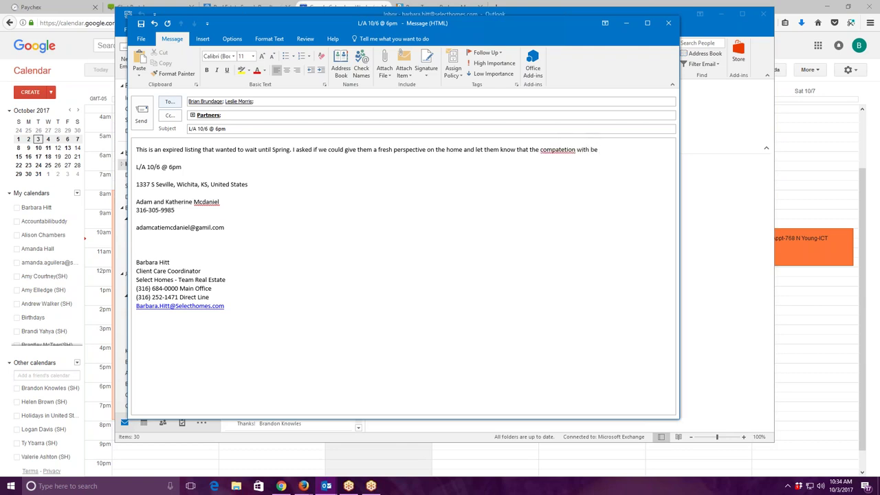
Correct the misspelled 'compatetion' to 'competition'.
right_click(548, 154)
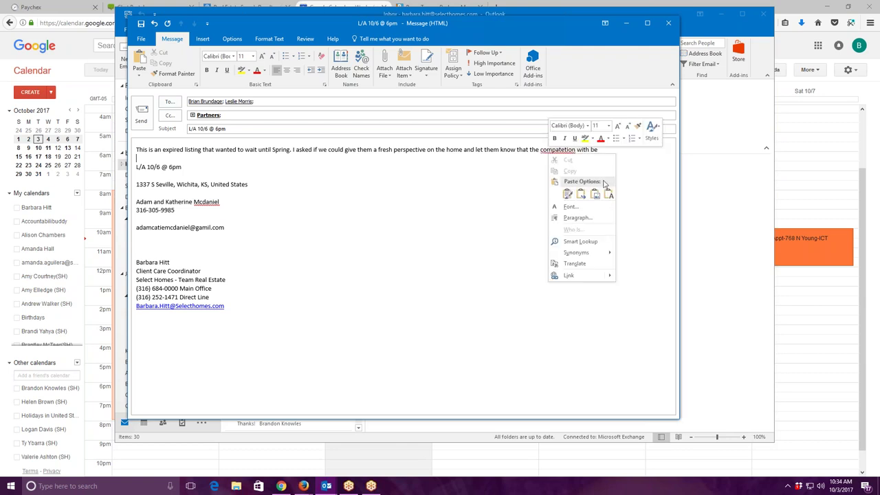
key("Escape")
key("Down")
right_click(568, 152)
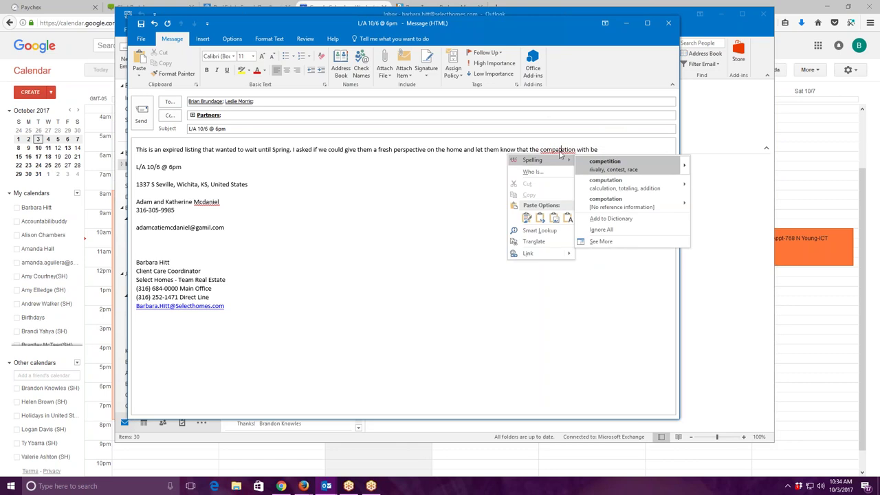
left_click(593, 165)
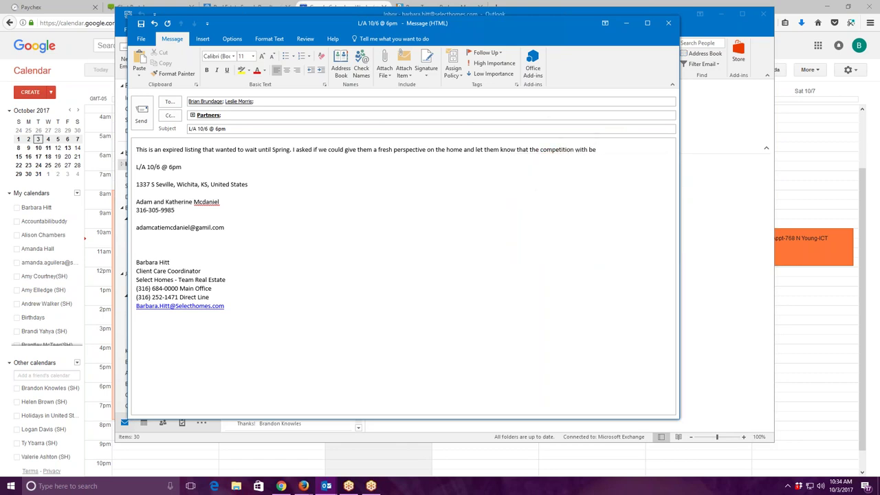
Add that competition will be fierce come spring, so keep it on the market this winter.
key("BackSpace")
key("BackSpace")
key("BackSpace")
key("BackSpace")
key("BackSpace")
type("ll")
type(" be feirc")
type("e come spring")
type(" so ")
type("it is grtet")
key("BackSpace")
key("BackSpace")
key("BackSpace")
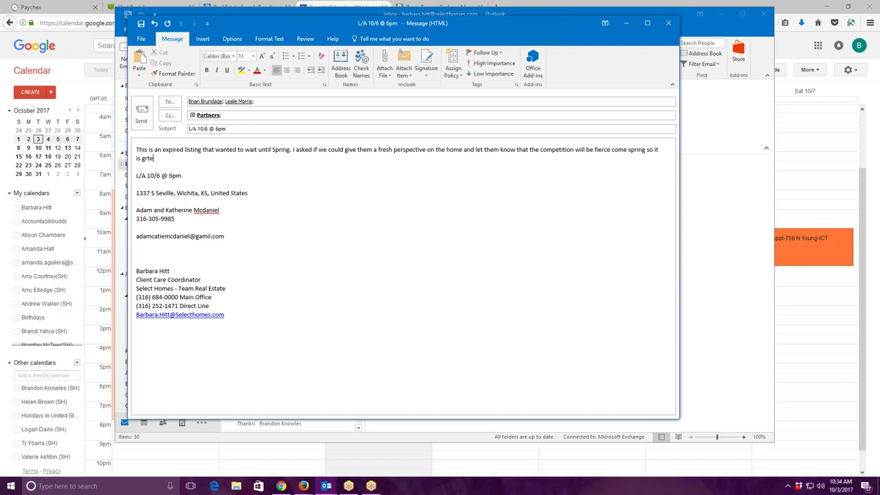
type("eat to keep it l")
key("BackSpace")
type("on the mark")
type("et this wint")
type("er.")
Add that they purchased a lot to build on after selling, ending with 'Thank you'.
type("He will be")
key("BackSpace")
key("BackSpace")
key("BackSpace")
key("BackSpace")
key("BackSpace")
key("BackSpace")
key("BackSpace")
key("BackSpace")
key("BackSpace")
key("BackSpace")
key("BackSpace")
key("BackSpace")
type("They")
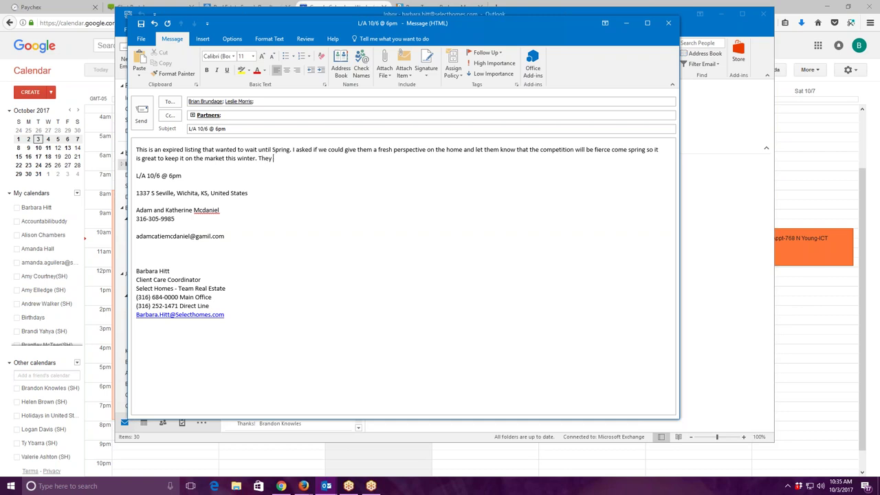
type(" have purcahsed")
key("BackSpace")
key("BackSpace")
key("BackSpace")
key("BackSpace")
key("BackSpace")
key("BackSpace")
key("BackSpace")
key("BackSpace")
key("BackSpace")
key("BackSpace")
type("Purchaed a")
key("BackSpace")
key("BackSpace")
key("BackSpace")
key("BackSpace")
key("BackSpace")
key("BackSpace")
key("BackSpace")
key("BackSpace")
key("BackSpace")
type("purchased a lit")
key("BackSpace")
key("BackSpace")
type("ot the")
key("BackSpace")
type("at the will build on after the sell their home. The")
key("BackSpace")
key("BackSpace")
type("hank you")
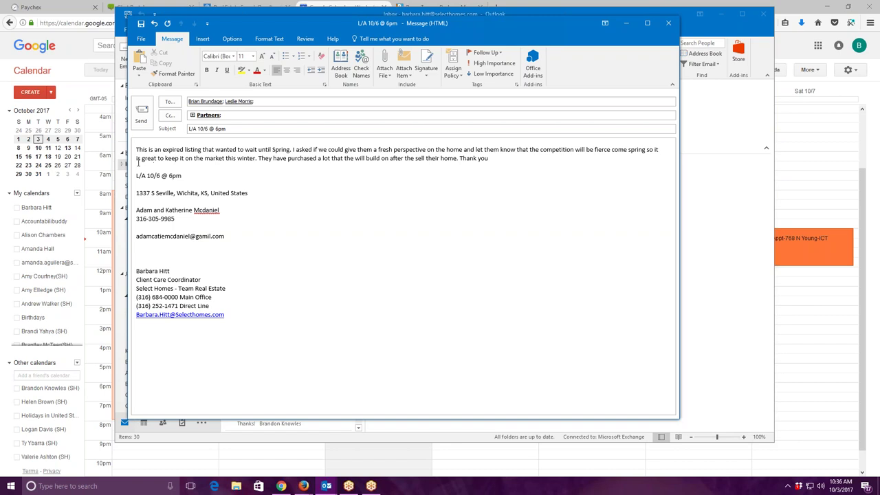
Insert 'at time' and delete the sentence about keeping it on the market this winter.
left_click(141, 158)
type("at ")
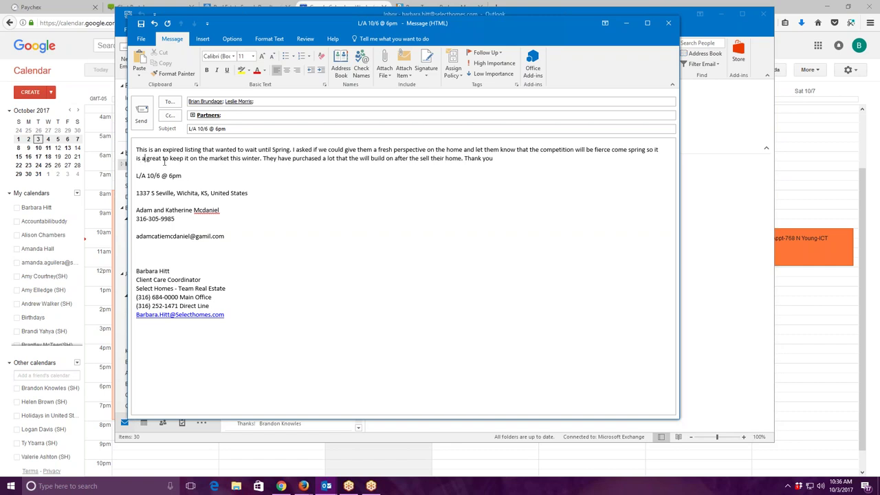
type("time")
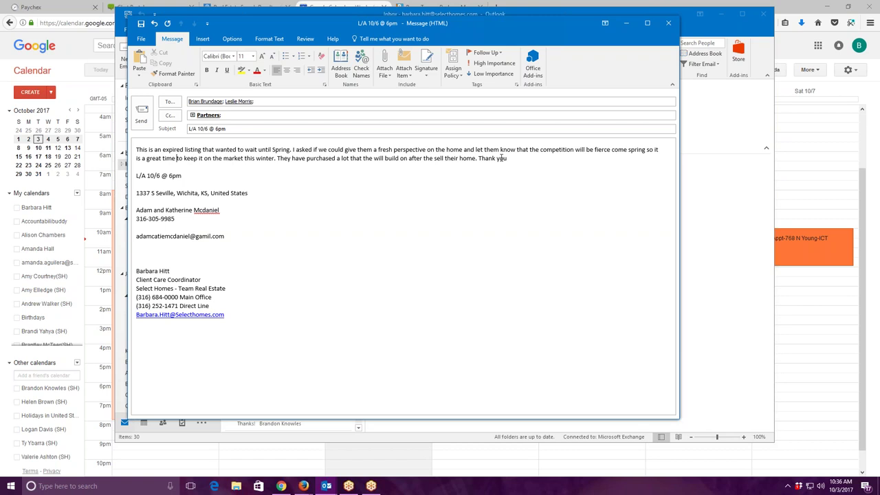
left_click(645, 150)
type(".")
key("BackSpace")
left_click(275, 160)
key("BackSpace")
key("BackSpace")
key("BackSpace")
key("BackSpace")
key("BackSpace")
key("BackSpace")
key("BackSpace")
key("BackSpace")
key("BackSpace")
key("BackSpace")
key("BackSpace")
key("BackSpace")
key("BackSpace")
key("BackSpace")
key("BackSpace")
key("BackSpace")
key("BackSpace")
key("BackSpace")
key("BackSpace")
key("BackSpace")
key("BackSpace")
key("BackSpace")
key("BackSpace")
key("BackSpace")
key("BackSpace")
key("BackSpace")
key("BackSpace")
key("BackSpace")
key("BackSpace")
key("BackSpace")
key("BackSpace")
key("BackSpace")
key("BackSpace")
key("BackSpace")
key("BackSpace")
key("BackSpace")
key("BackSpace")
key("BackSpace")
key("BackSpace")
key("BackSpace")
key("BackSpace")
key("BackSpace")
key("BackSpace")
key("BackSpace")
key("BackSpace")
key("BackSpace")
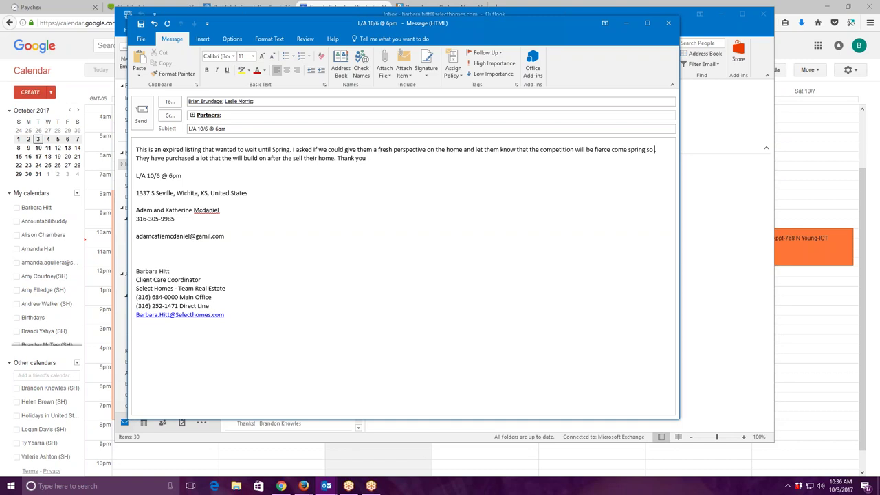
After 'fierce come spring.', add that homes show well during the holiday months and it's still a great time.
key("BackSpace")
key("BackSpace")
key("BackSpace")
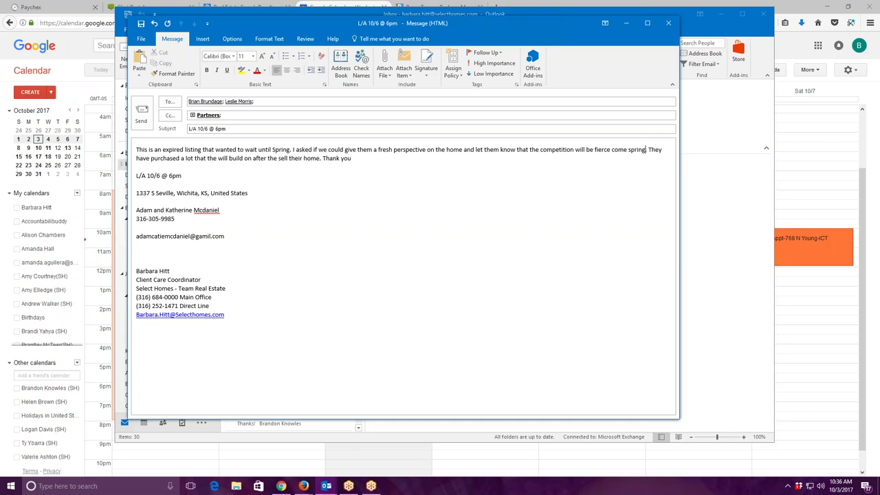
type(". ")
type("Let them")
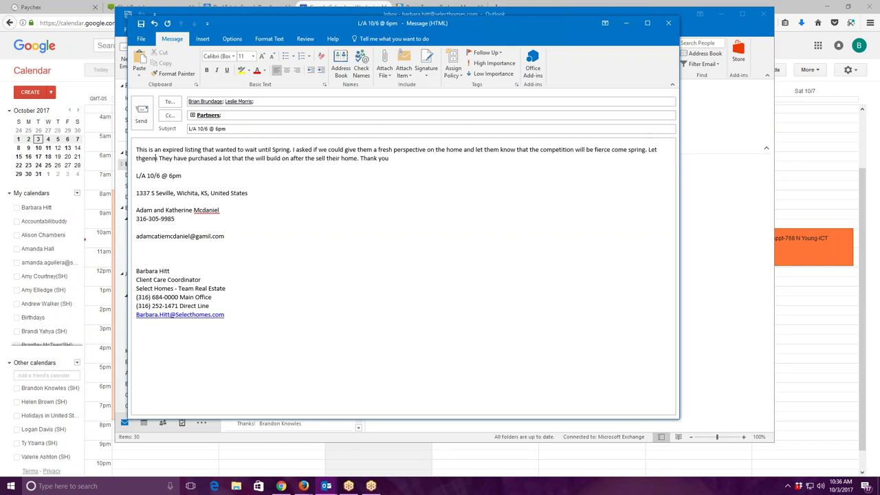
key("BackSpace")
key("BackSpace")
key("BackSpace")
type("em ")
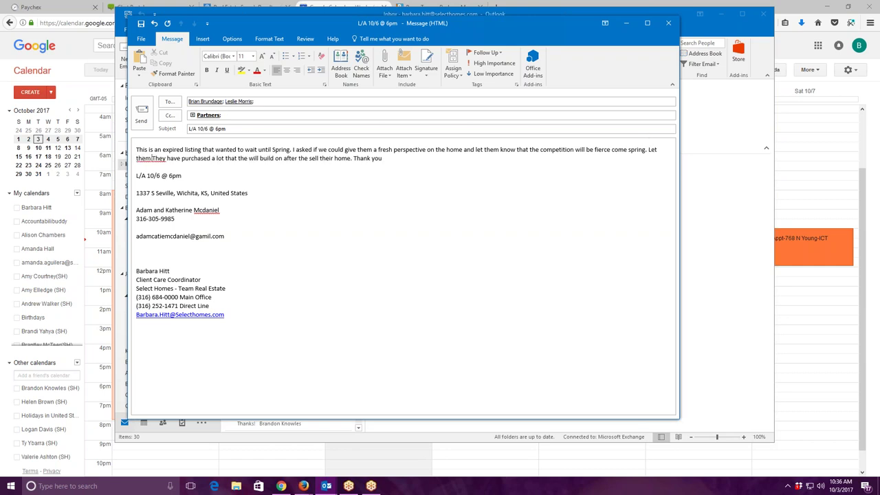
type("know homes s")
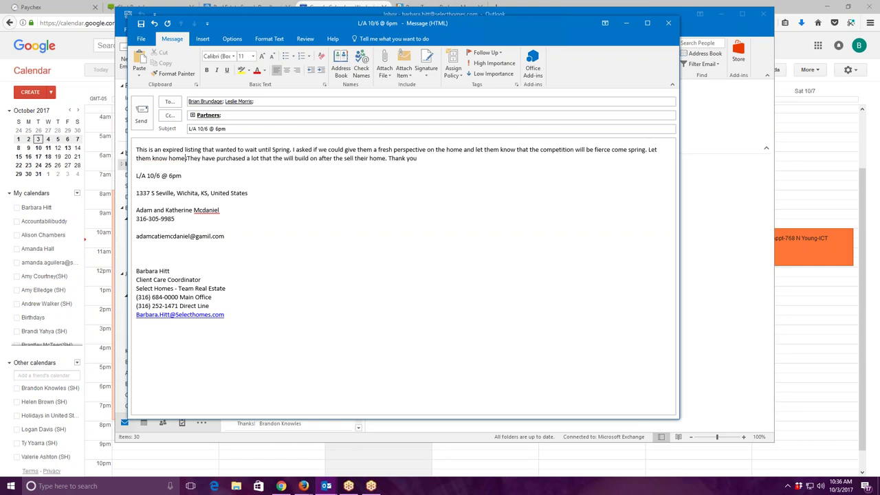
type("how well du")
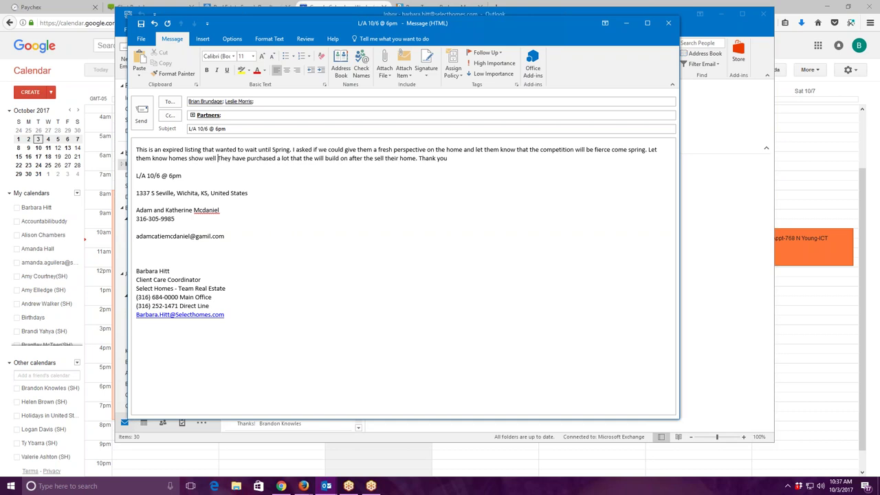
type("ring the holiday mornths and that it is sit ")
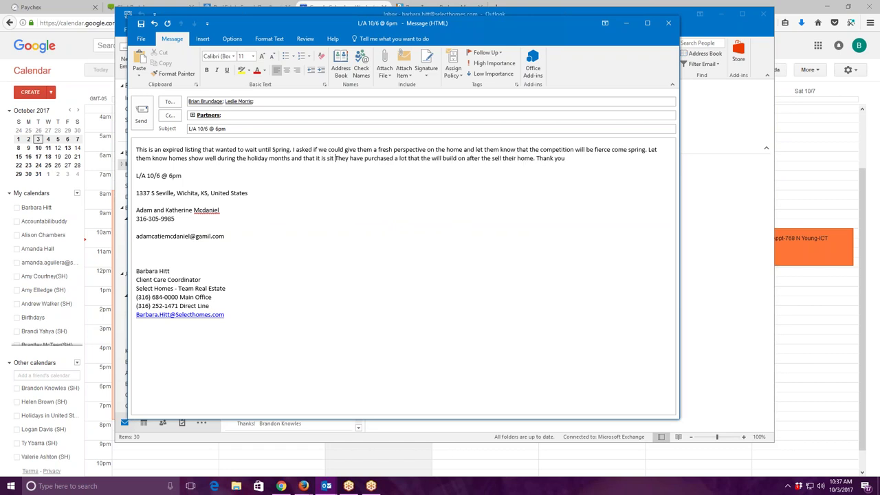
type("ll a great time to sell.")
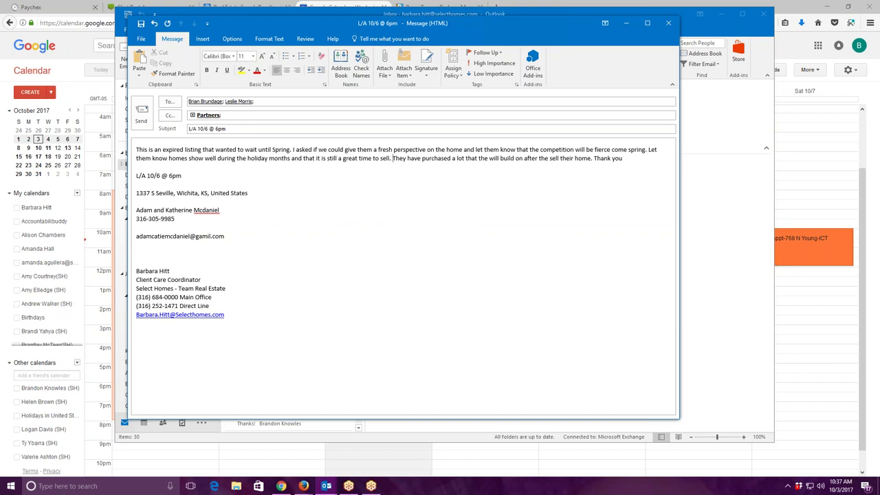
Send the e-mail, then open revised_trackermaster from the ISA Numbers folder in Excel.
left_click(141, 114)
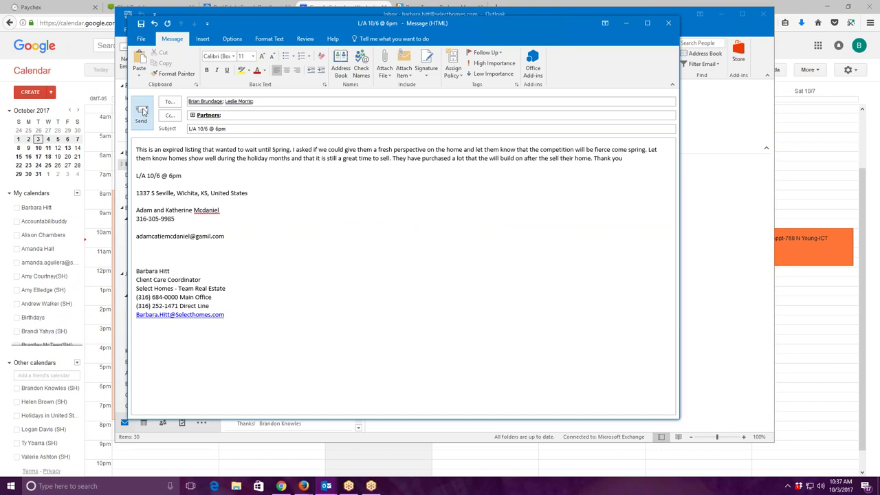
left_click(721, 13)
left_click(828, 7)
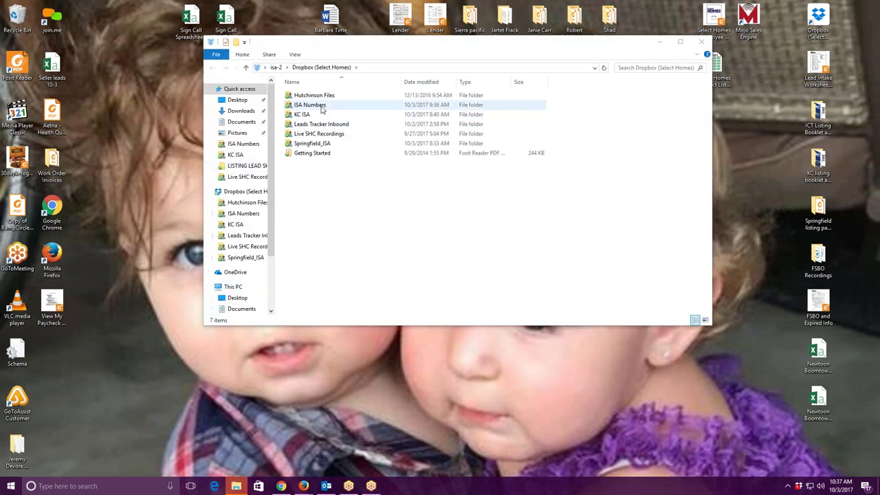
double_click(321, 106)
double_click(347, 230)
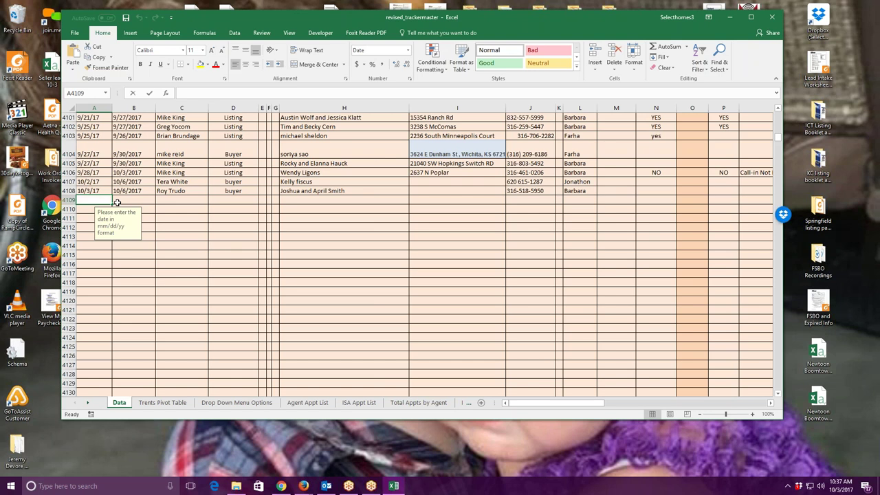
Enter date set 10/3/17 and appointment date 10/6/17 in row 4109, removing the extra zero.
type("10/3/17")
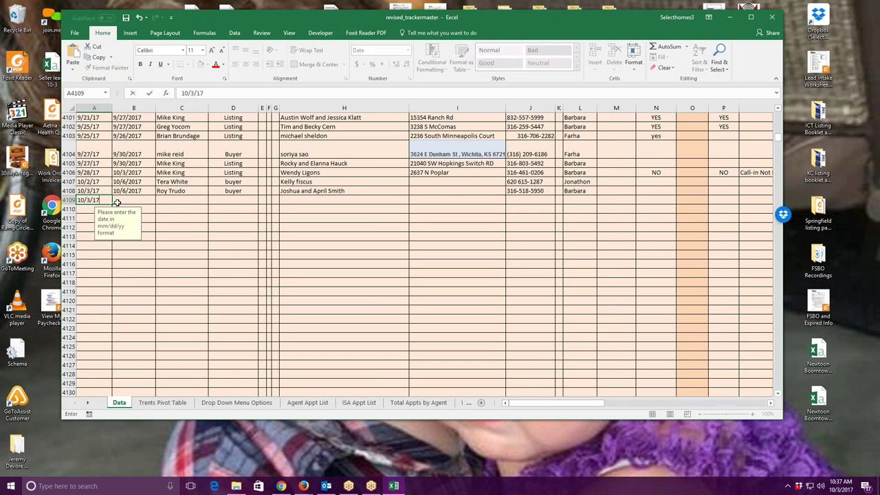
key("Tab")
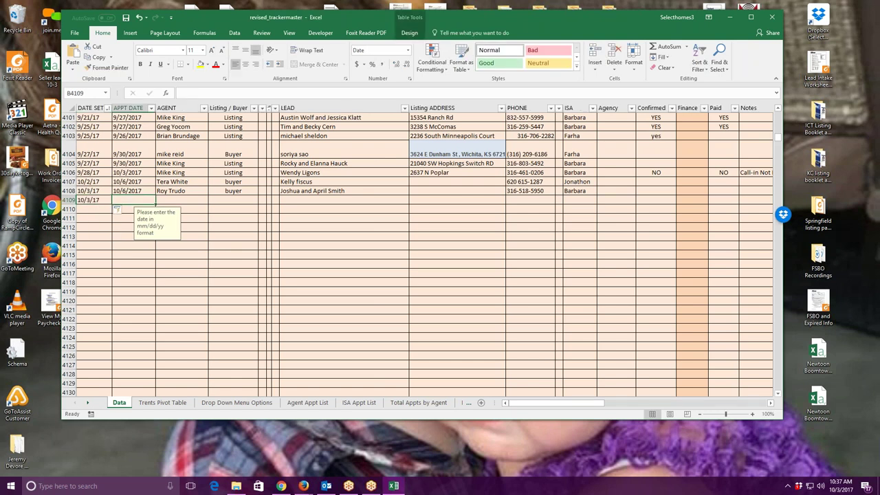
type("10/")
type("06/17")
left_click(128, 200)
left_click(195, 93)
key("BackSpace")
key("Return")
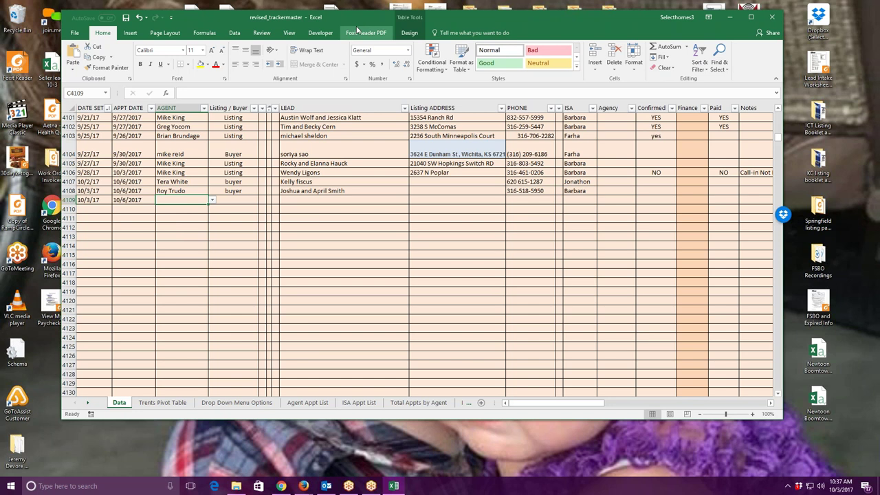
Bring the tracker spreadsheet back to the front and select row 4109's AGENT cell.
key("super+Down")
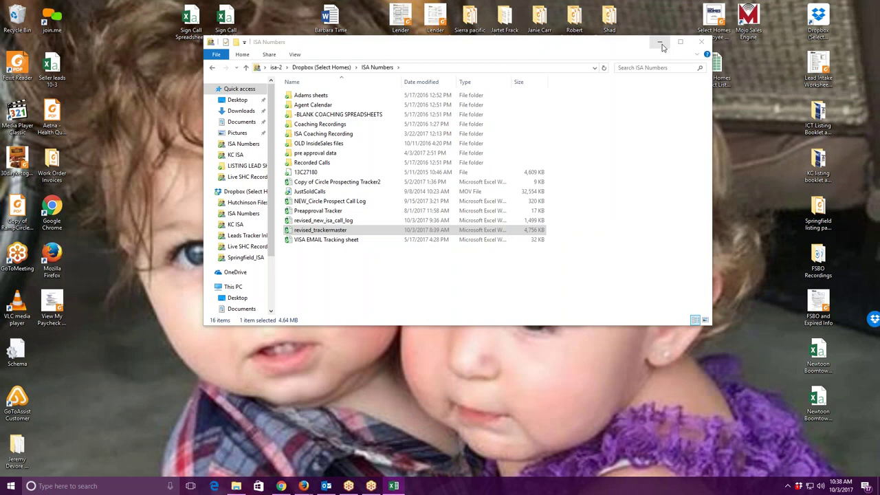
left_click(659, 42)
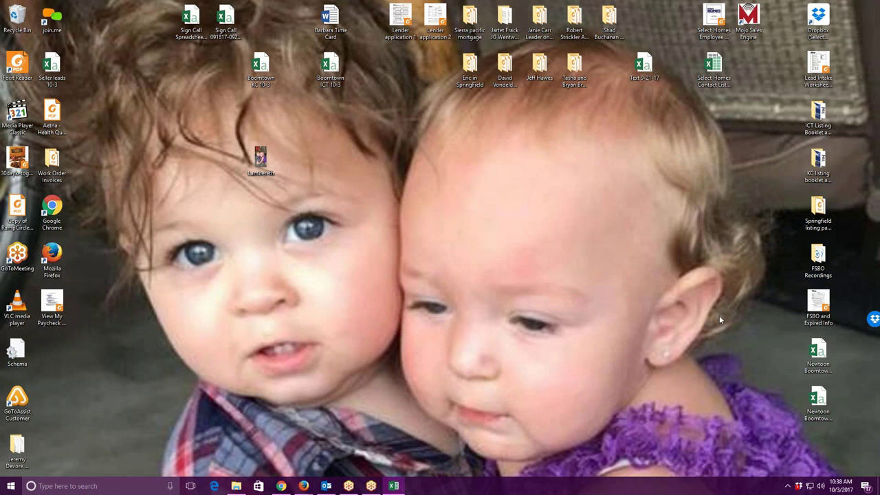
key("alt+Tab")
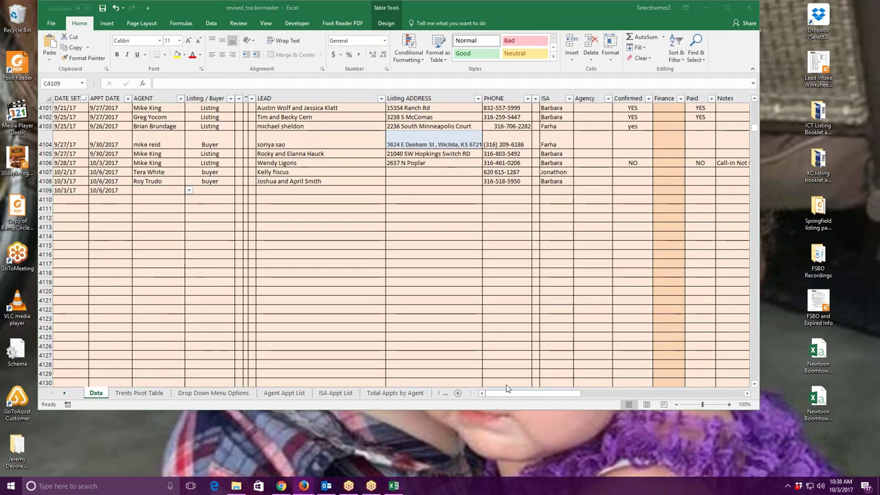
left_click(189, 190)
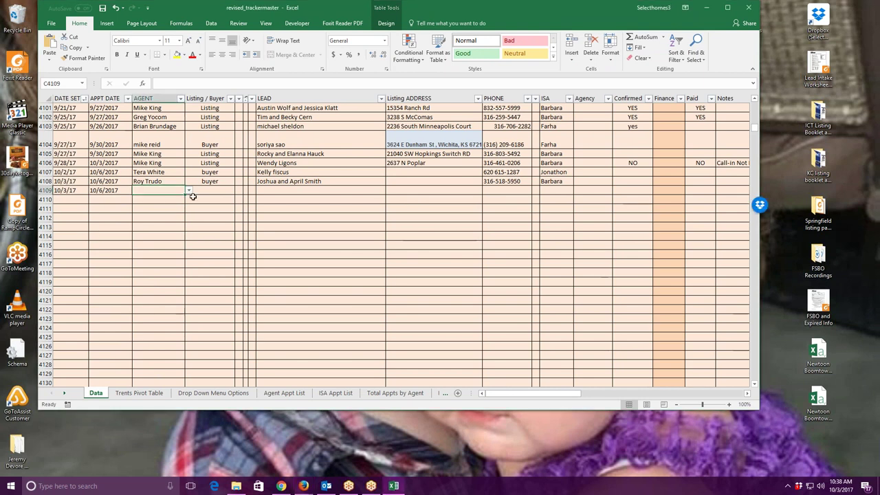
In row 4109, choose the listing agent, mark it Listing, and enter the lead names.
left_click(188, 191)
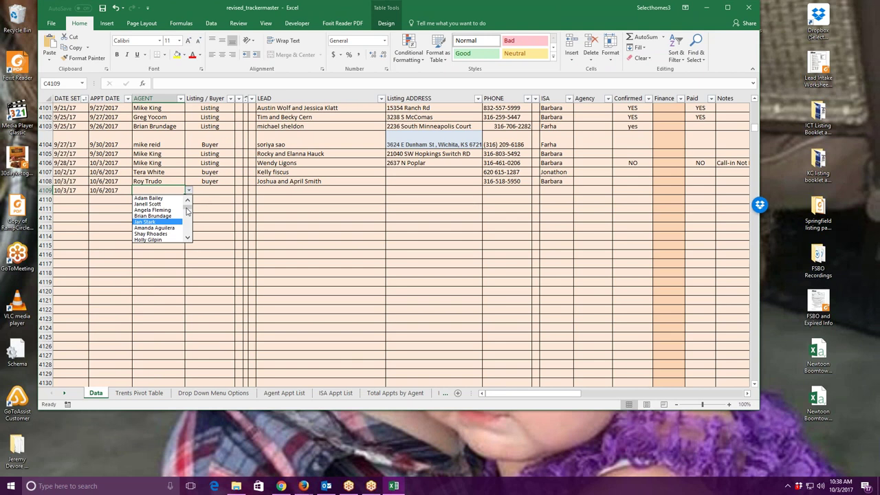
left_click(162, 216)
key("Tab")
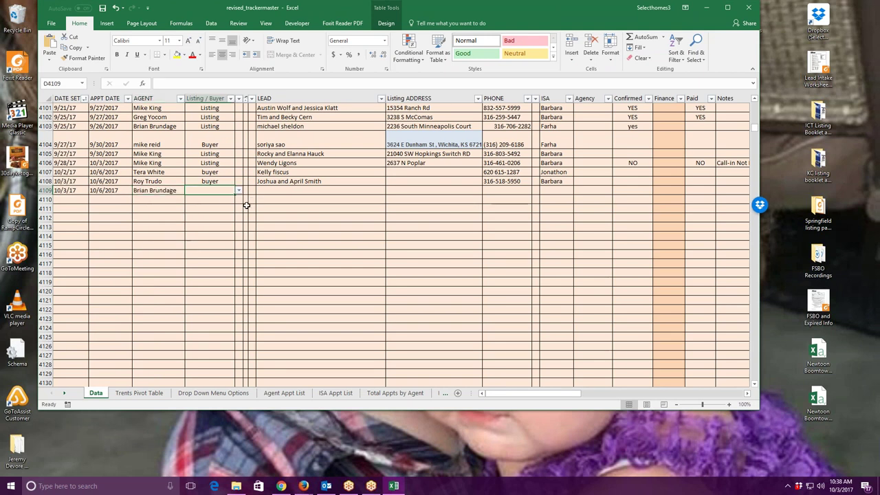
type("L")
left_click(294, 191)
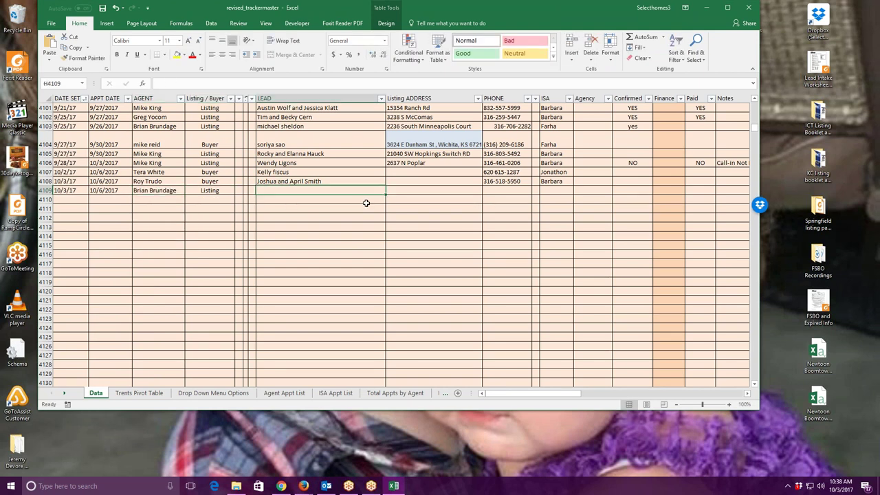
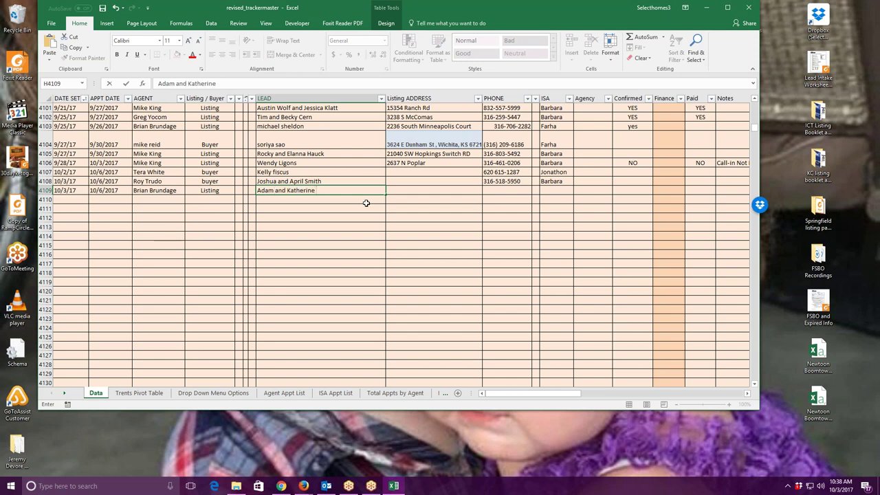
key("ctrl+Return")
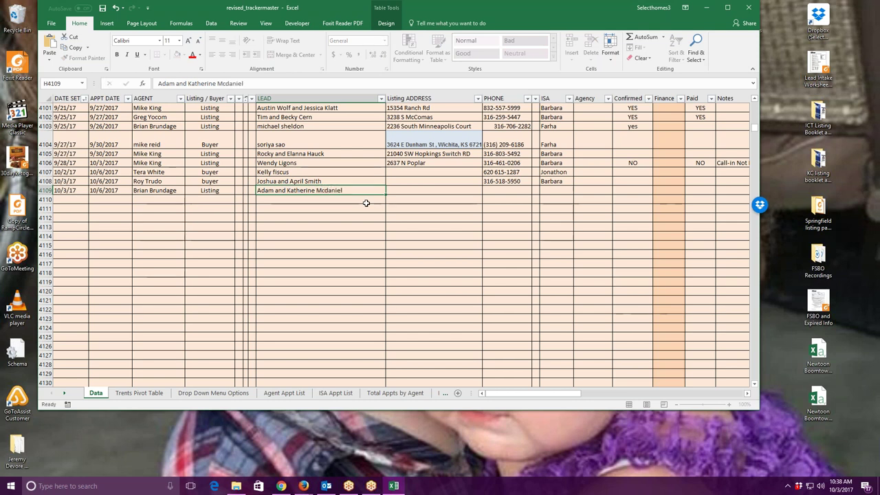
key("Tab")
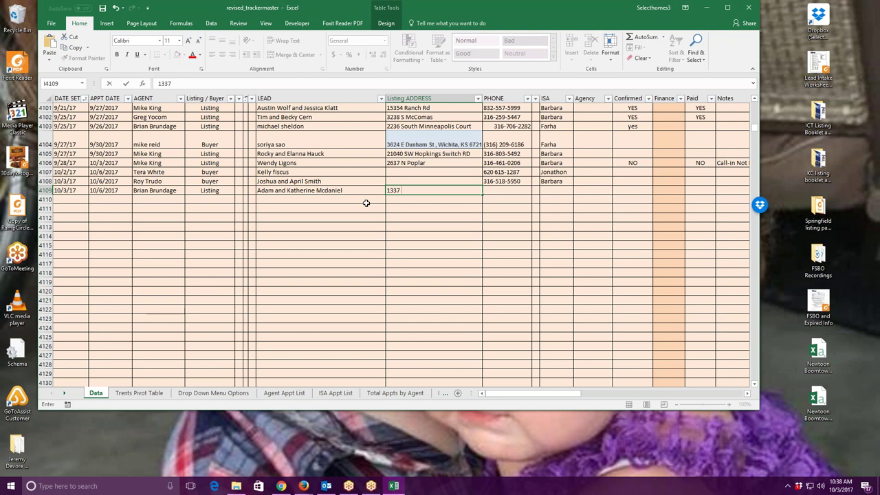
Enter the property address, phone number and ISA name, then save and close the workbook.
left_click(516, 193)
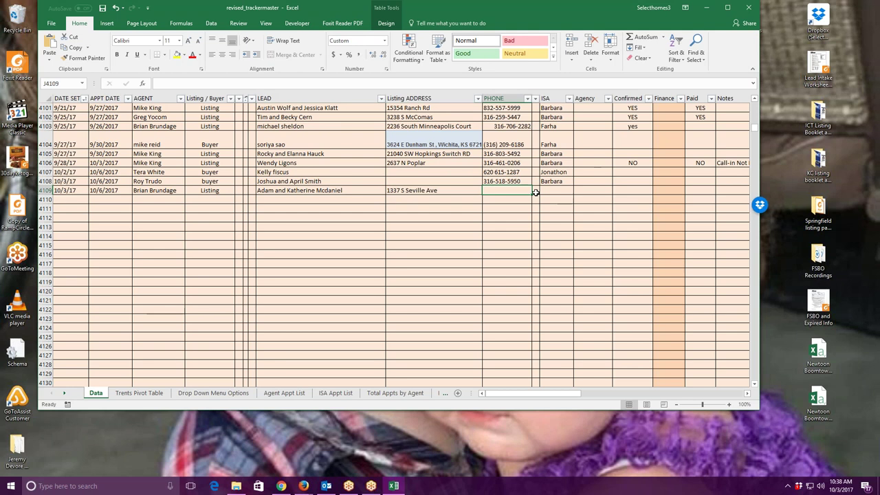
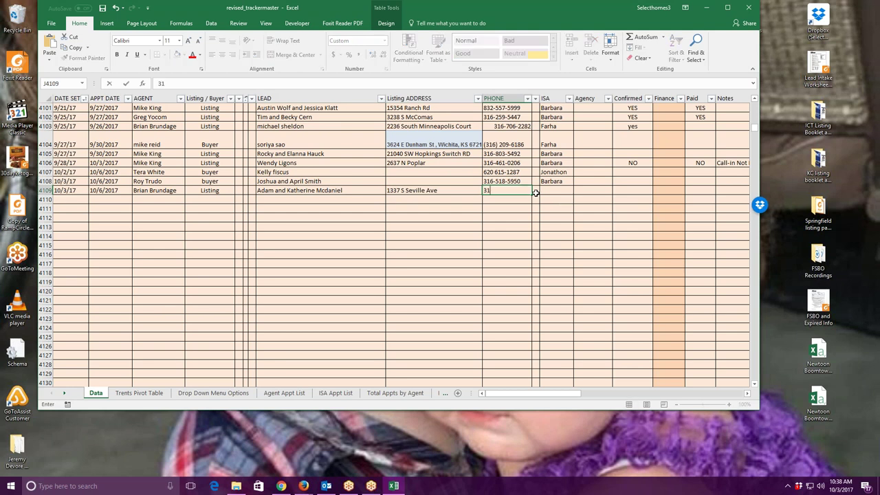
left_click(565, 191)
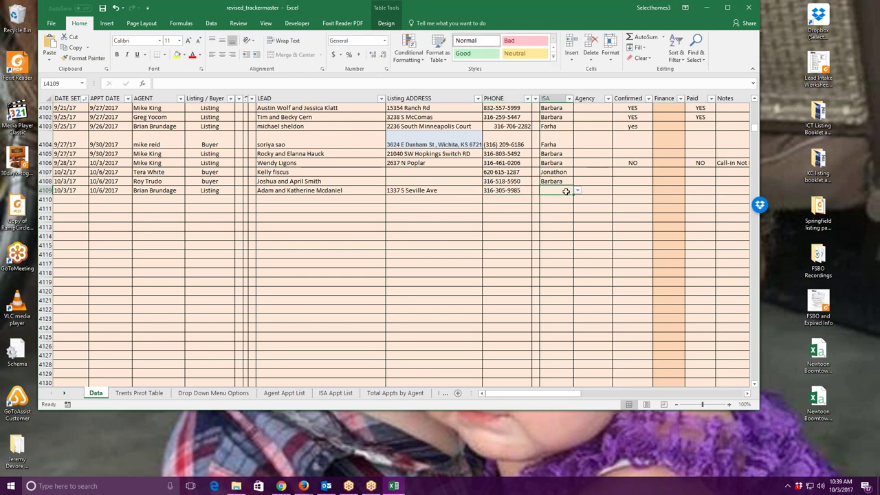
type("Barbara")
key("Tab")
key("Tab")
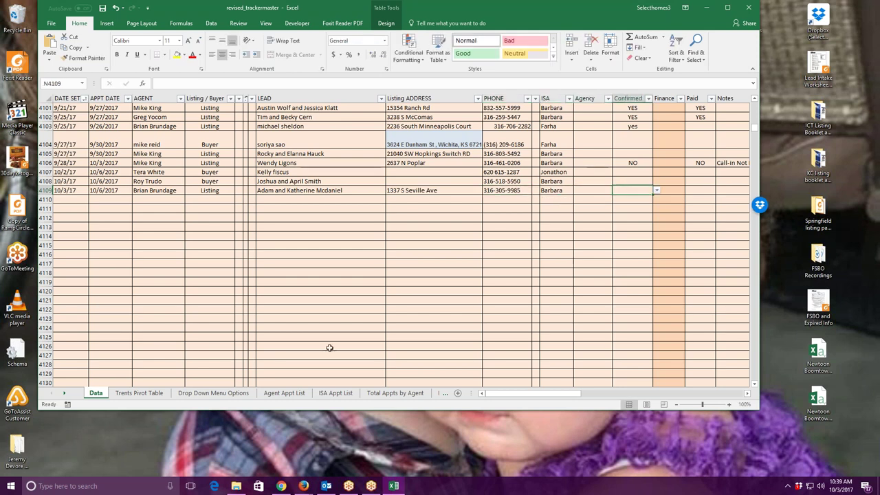
left_click(101, 8)
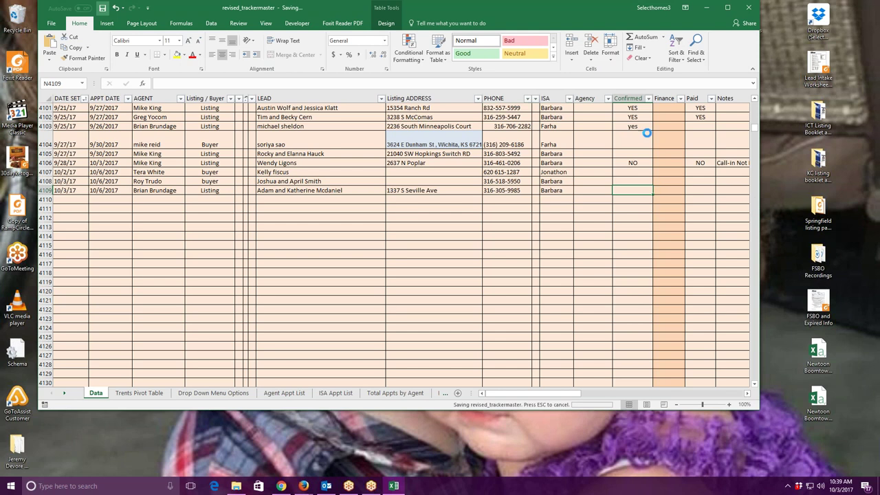
left_click(747, 9)
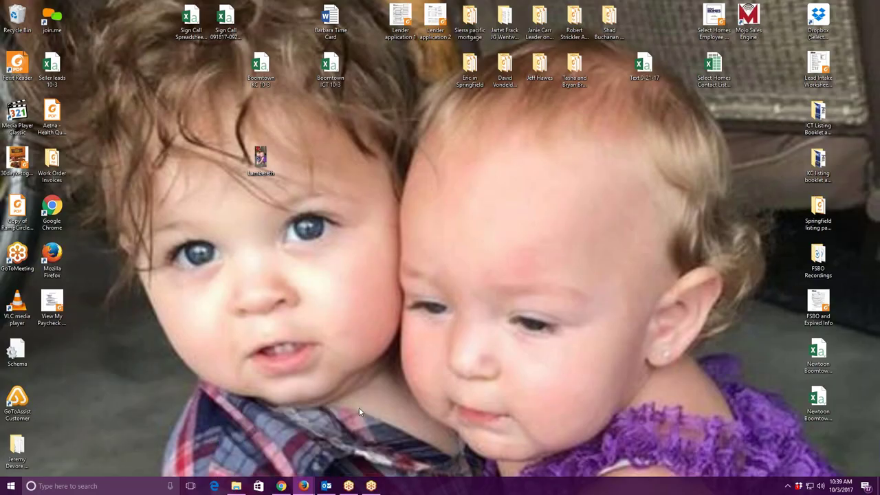
Check the Google Calendar week view, minimize it, and open the Listings Lead Intake Worksheet PDF.
key("alt+Tab")
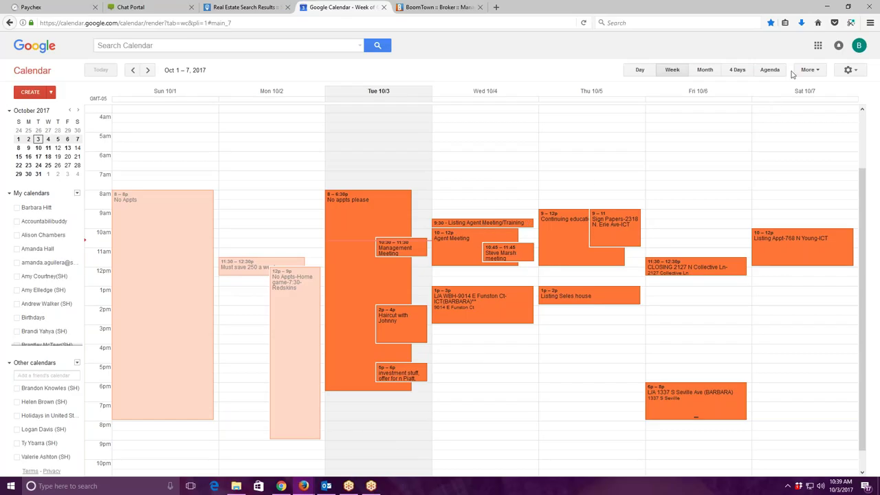
left_click(827, 7)
double_click(818, 66)
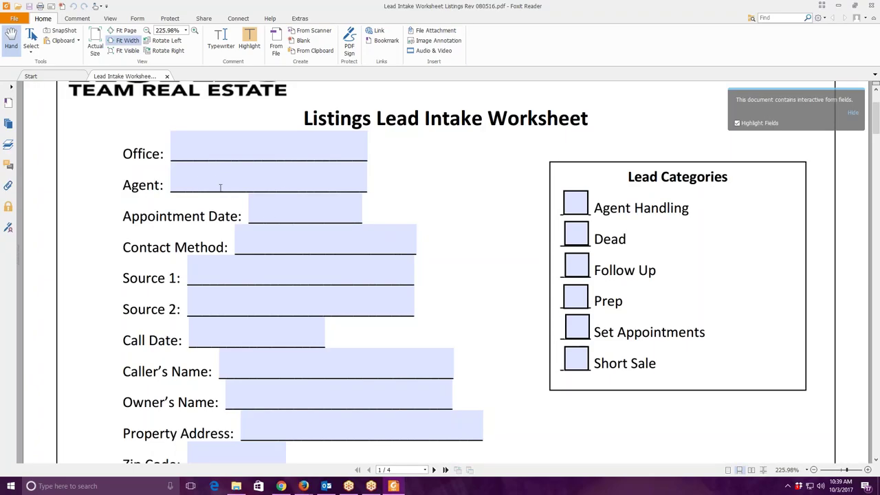
Fill in the agent and the appointment date '10/6/17 @ 6pm'.
left_click(206, 179)
type("b")
key("Tab")
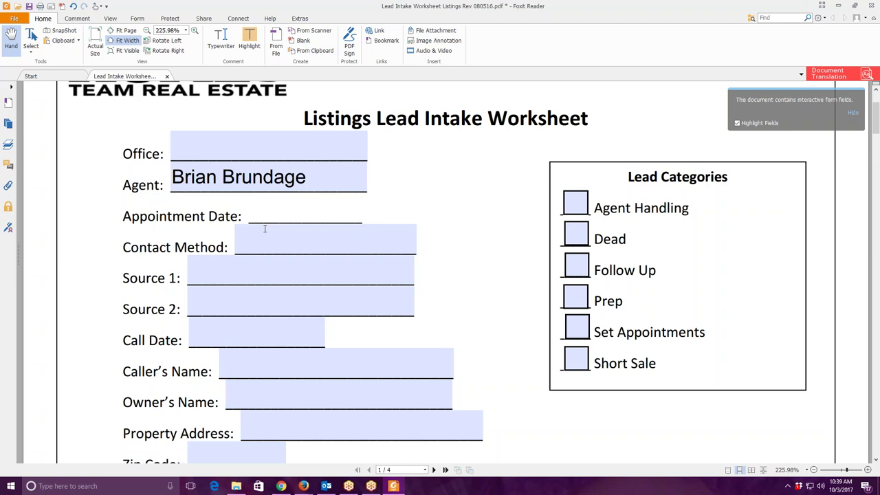
type("10/6")
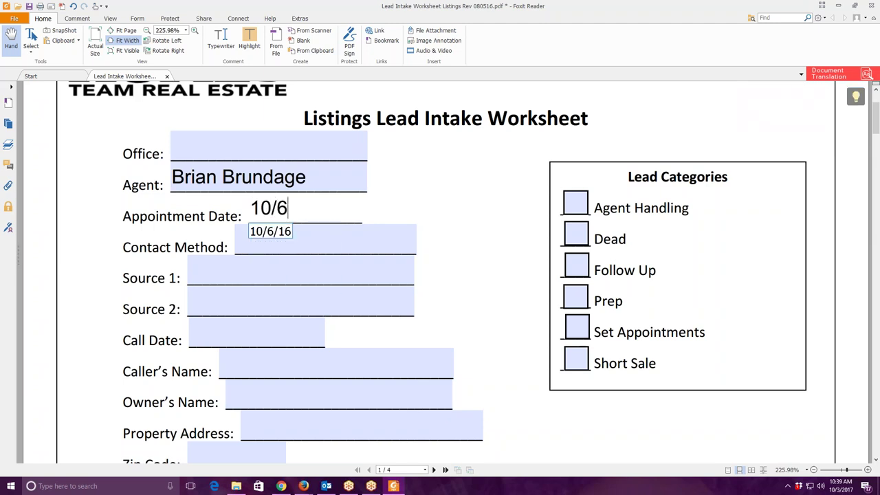
type("/17  @ ")
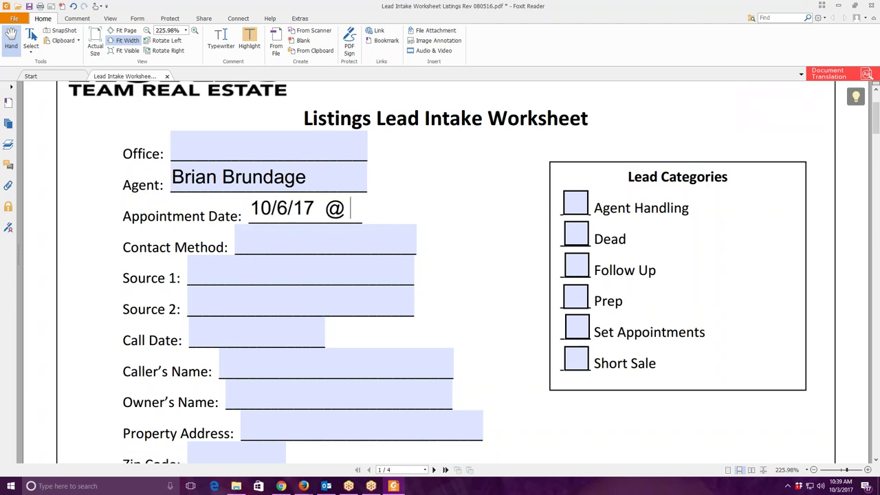
type("6pm")
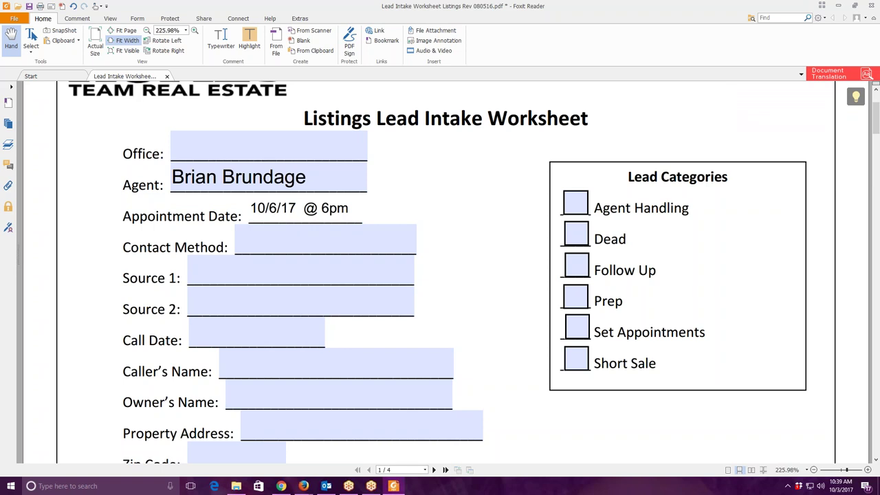
Set the contact method to ISA and the first source to Vulcan Expired Listing.
left_click(306, 247)
type("i")
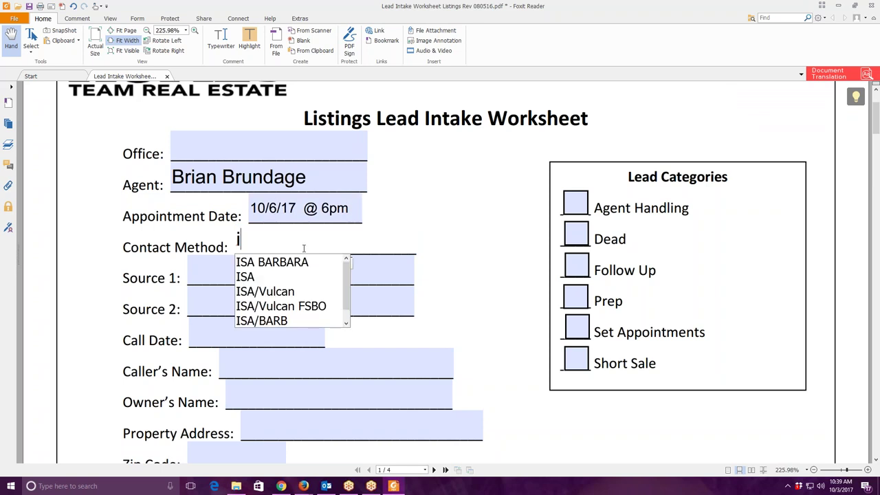
left_click(268, 262)
key("Tab")
type("V")
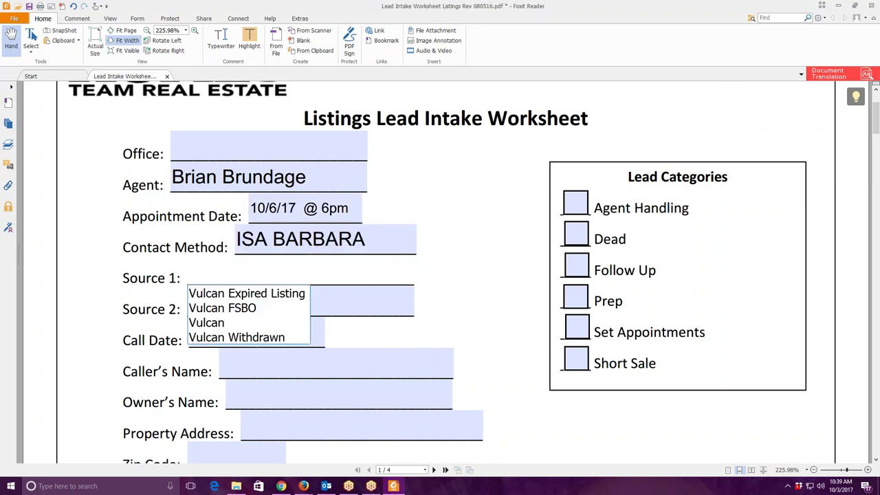
left_click(266, 291)
key("Tab")
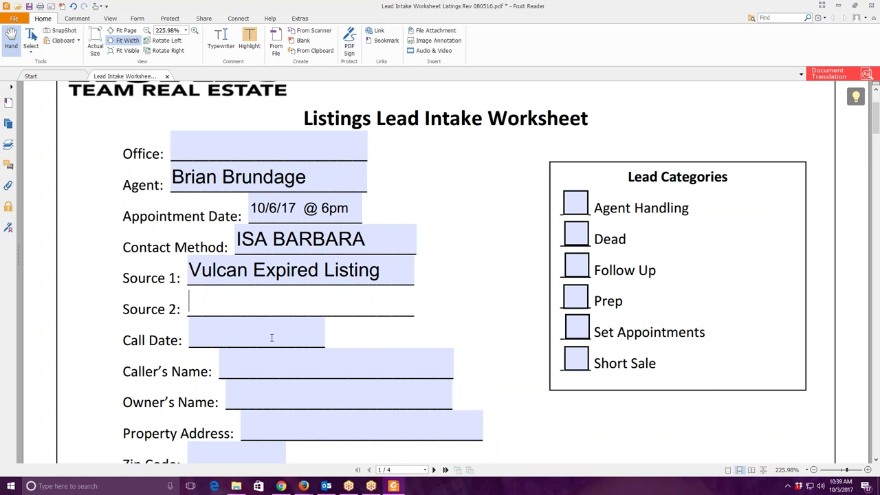
Enter call date 10/03/17, the owners' names and the start of the address, then view the Zillow listing.
left_click(272, 338)
type("10")
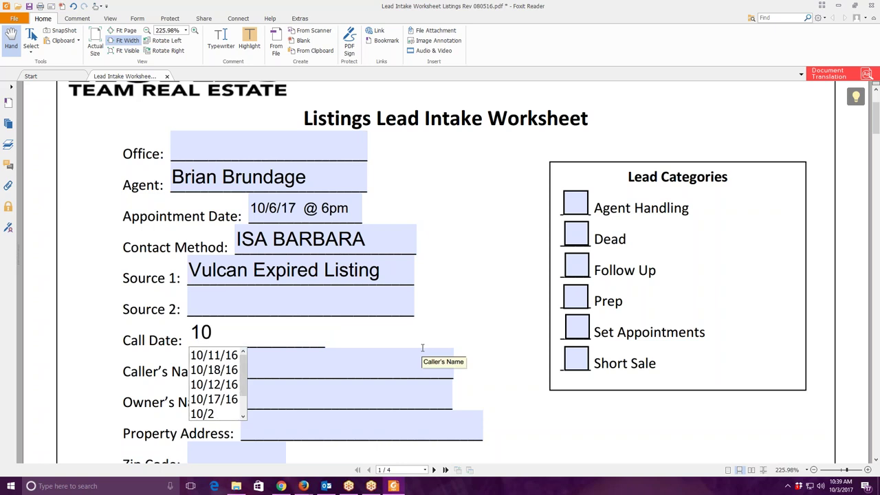
type("/03/17")
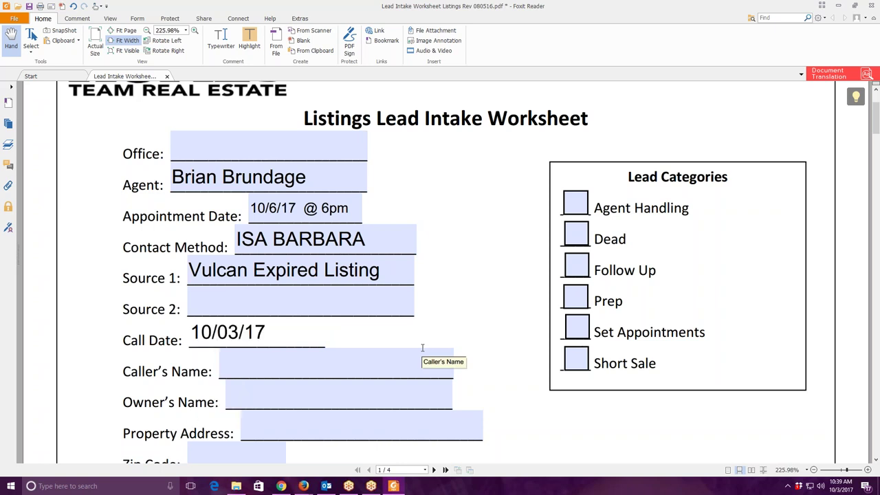
scroll(416, 351, "down", 5)
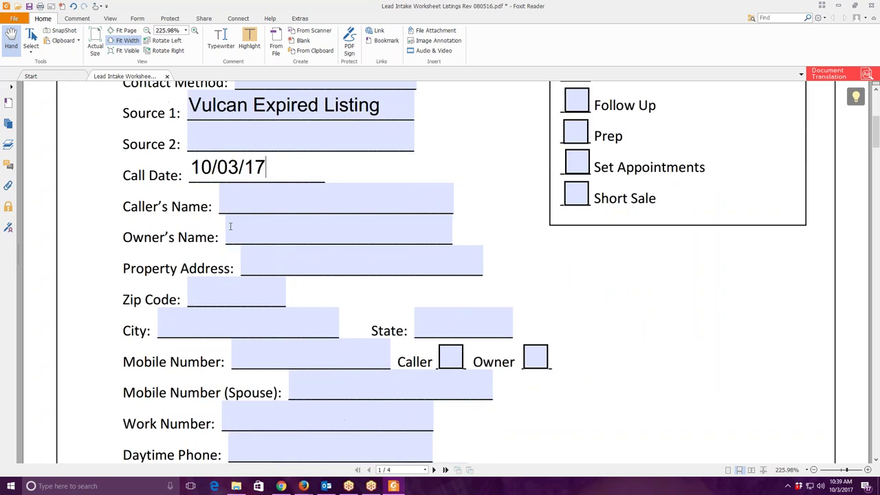
left_click(384, 237)
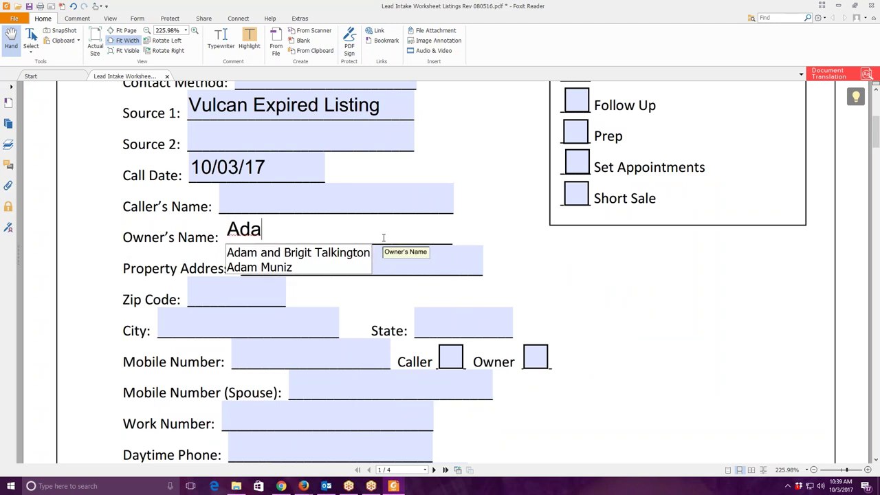
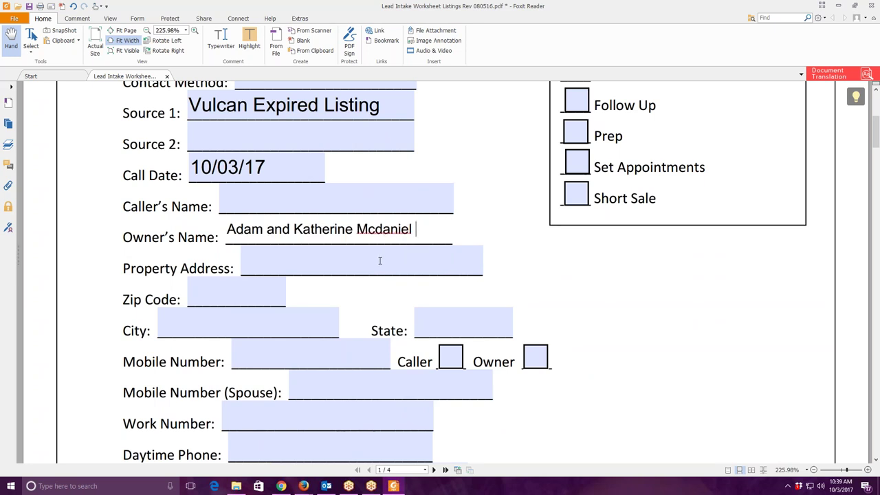
left_click(380, 261)
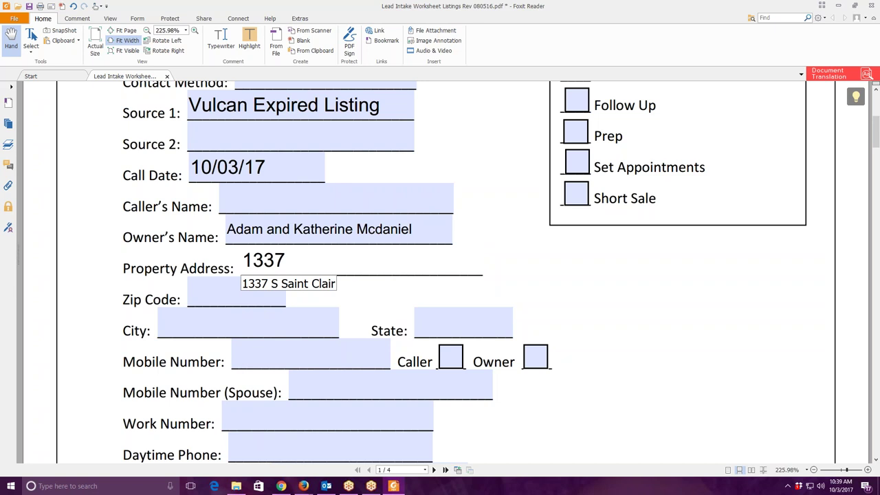
key("alt+Tab")
left_click_drag(440, 77, 371, 1)
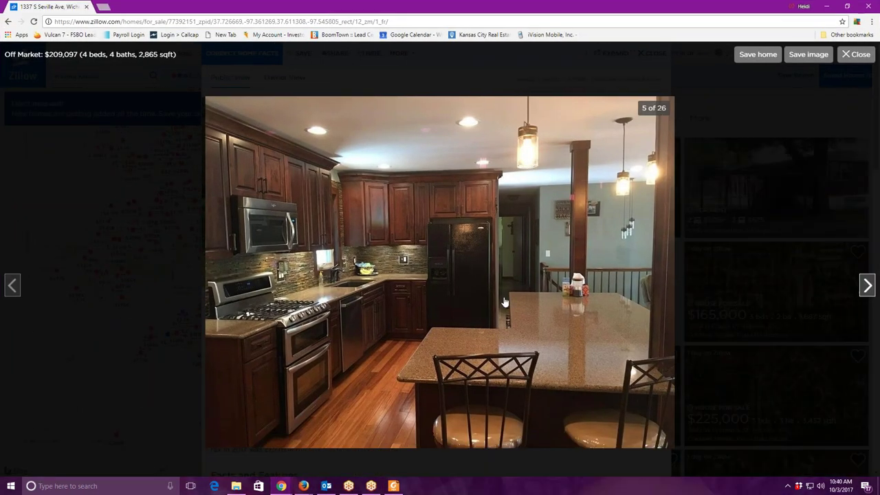
Page through the Zillow listing photos to image 20 of 26, then minimize the browser.
left_click(867, 286)
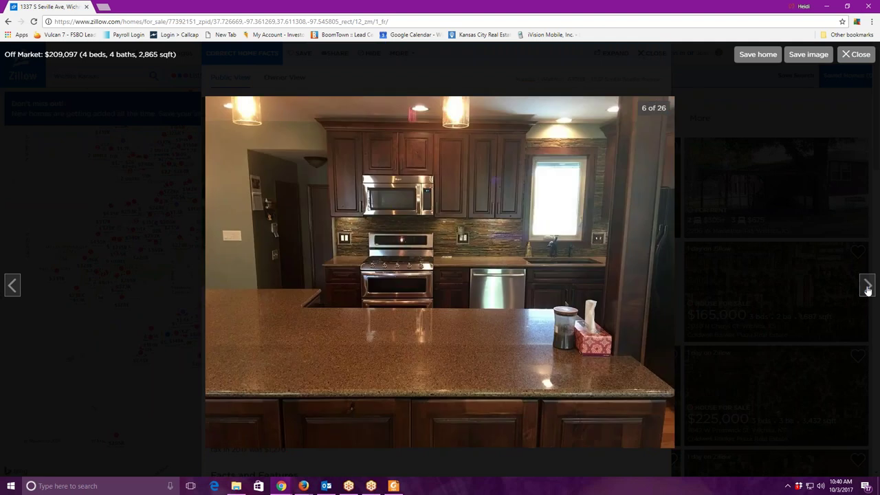
left_click(866, 286)
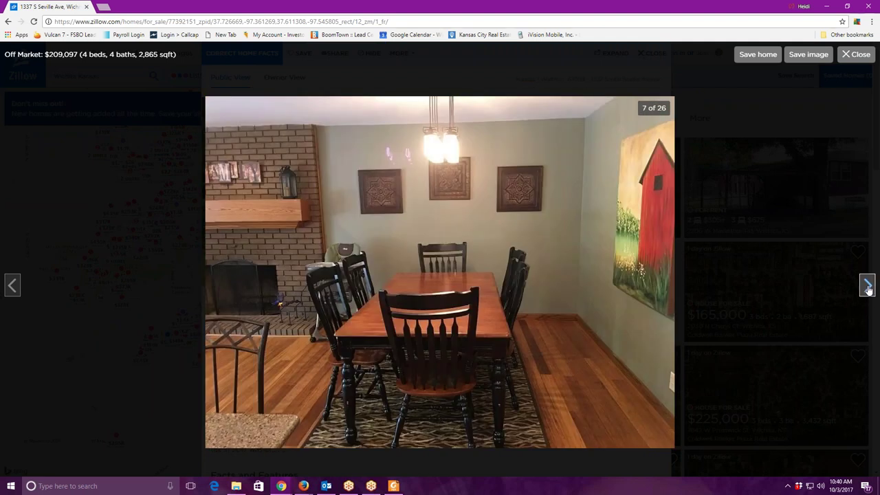
left_click(867, 286)
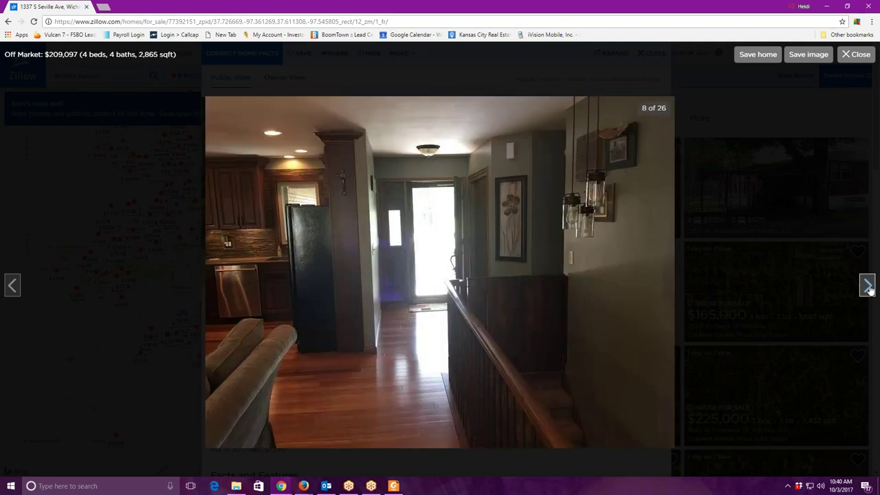
left_click(866, 286)
left_click(867, 287)
left_click(868, 286)
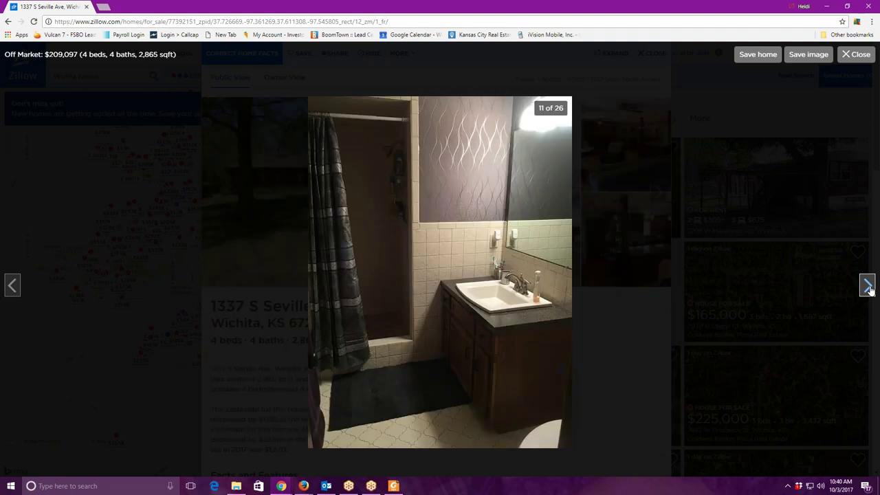
left_click(868, 287)
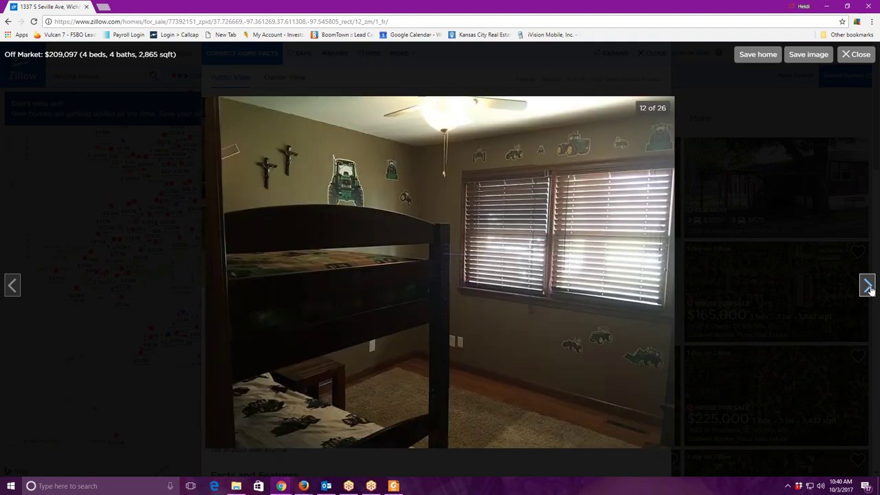
left_click(868, 287)
left_click(868, 287)
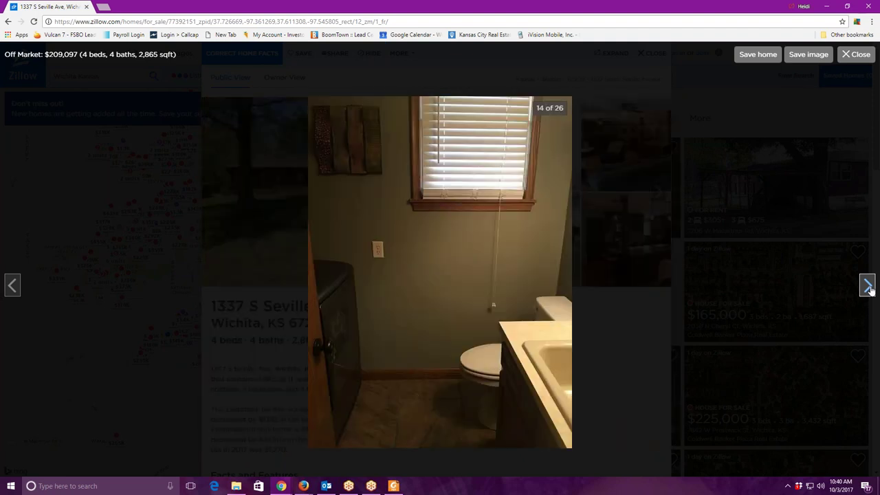
left_click(867, 287)
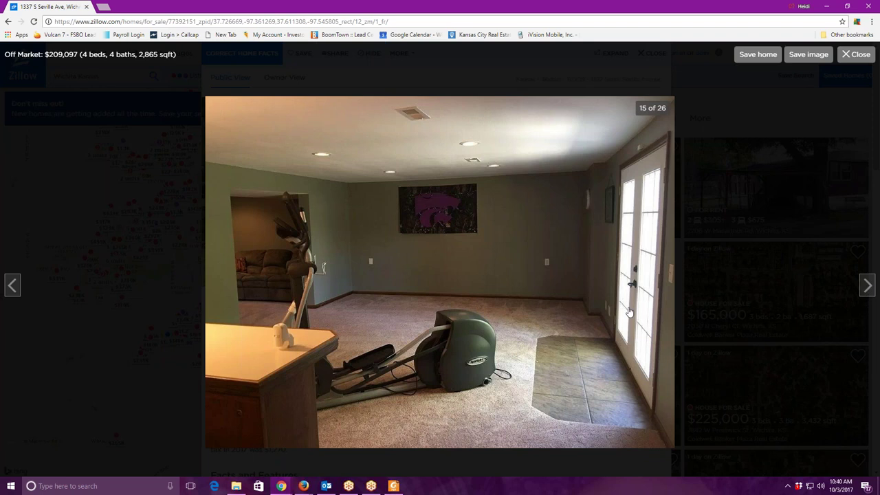
left_click(861, 289)
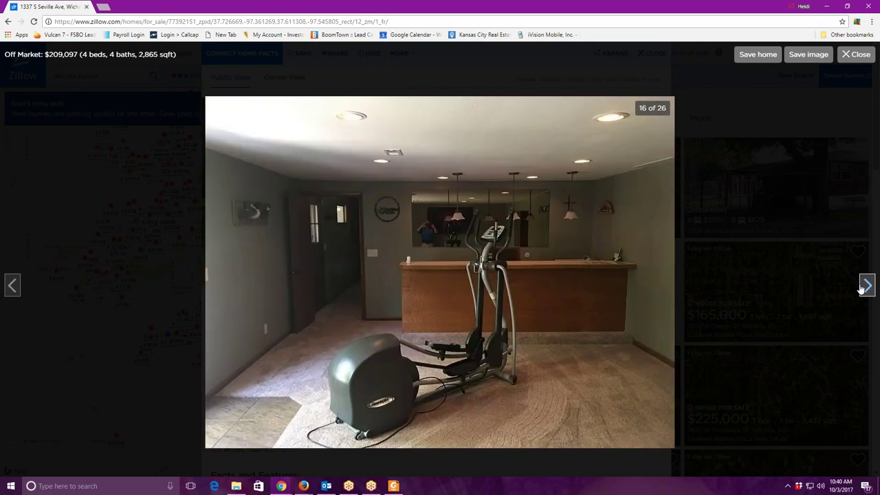
left_click(866, 286)
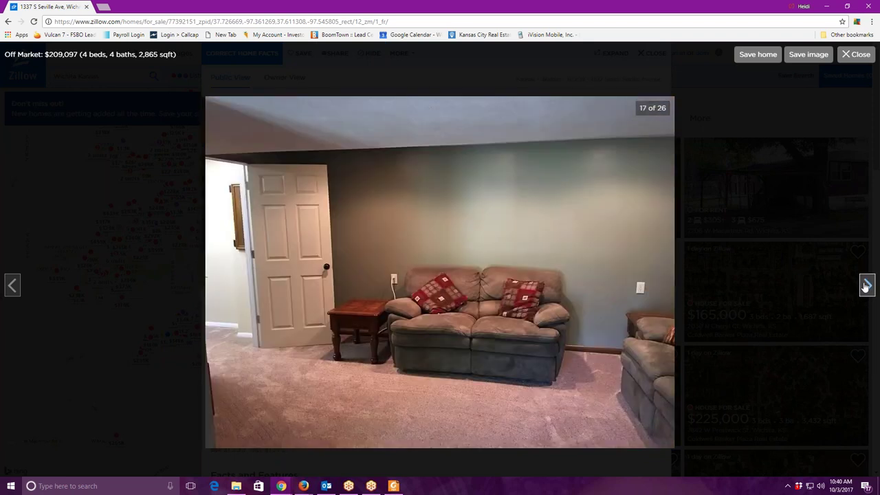
left_click(866, 287)
left_click(865, 287)
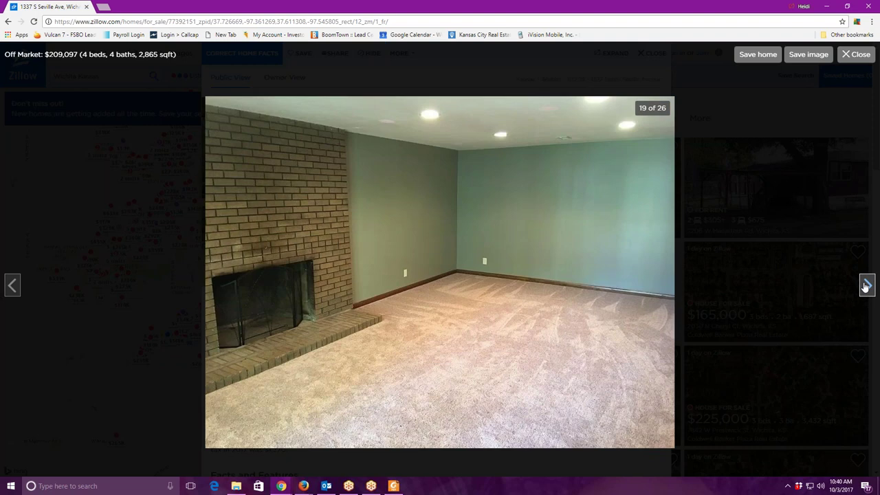
left_click(865, 286)
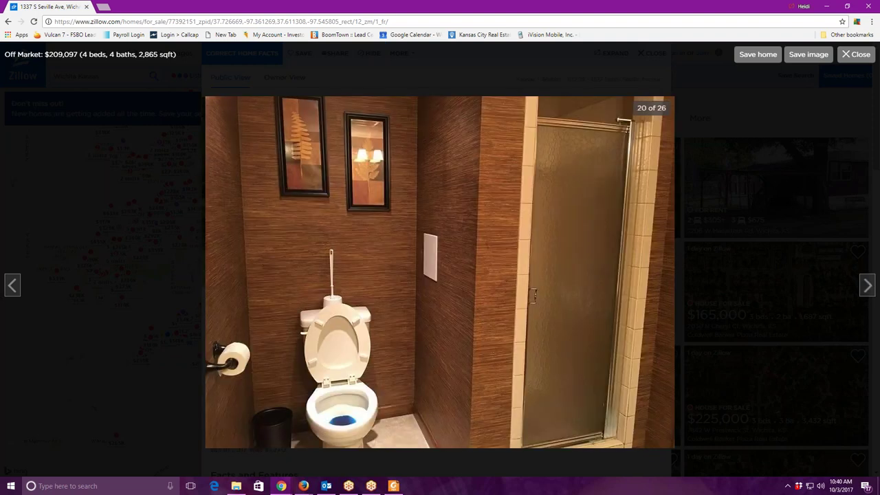
left_click(86, 7)
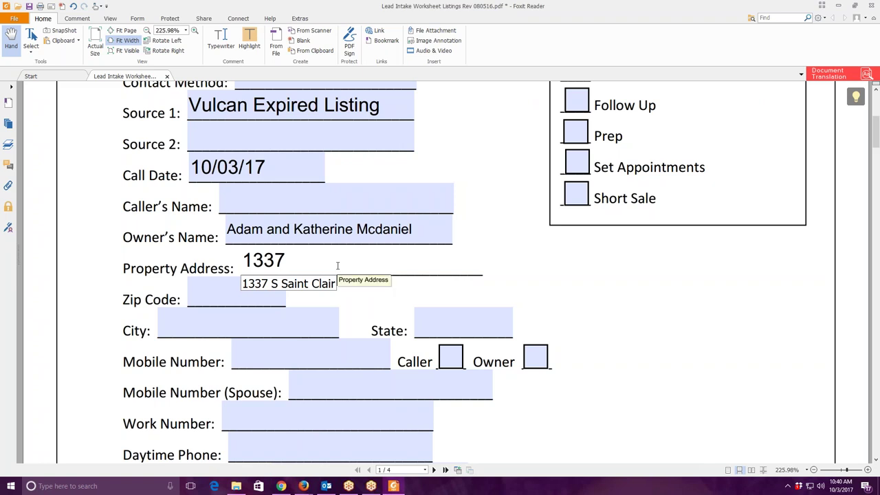
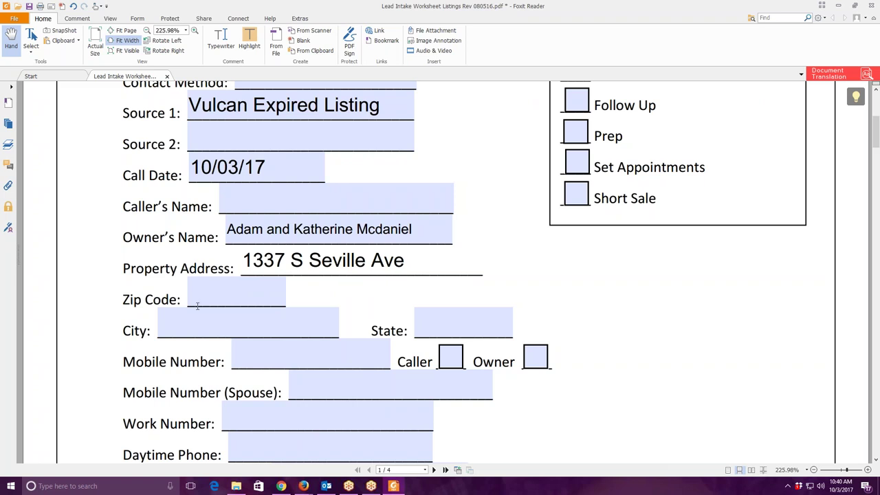
Finish the property's street address and enter its zip code and city.
left_click(242, 302)
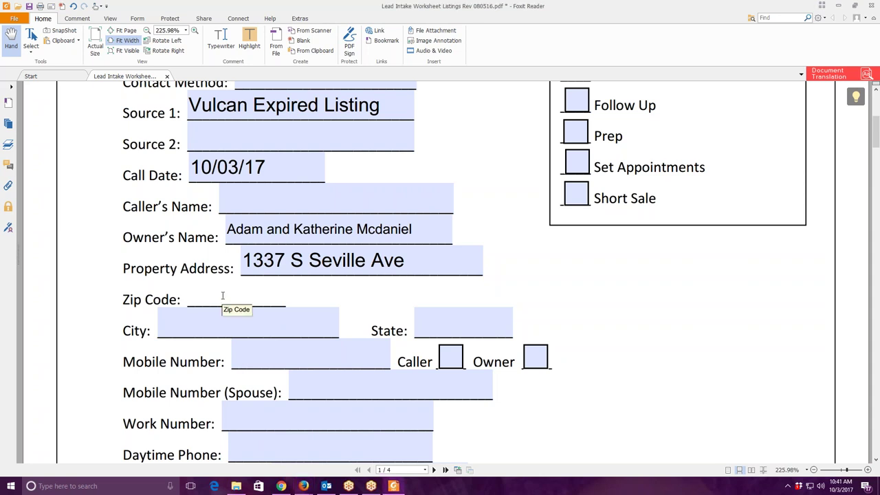
type("67209")
left_click(238, 319)
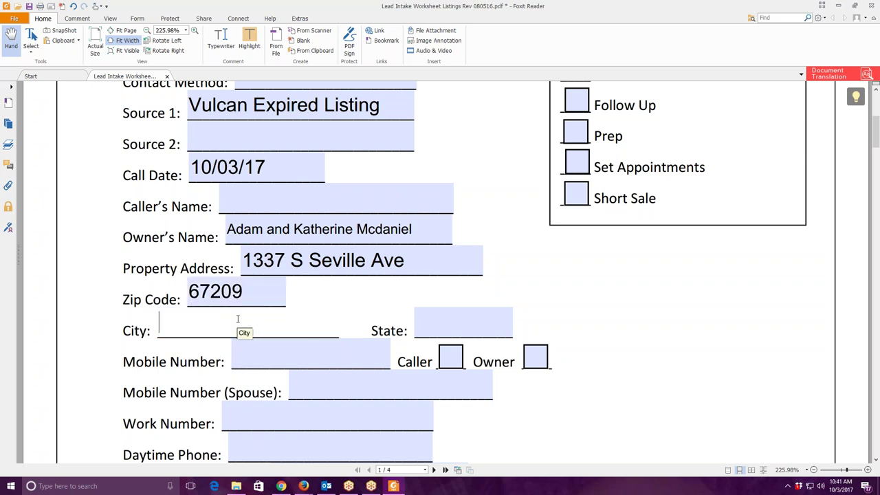
type("Wichita")
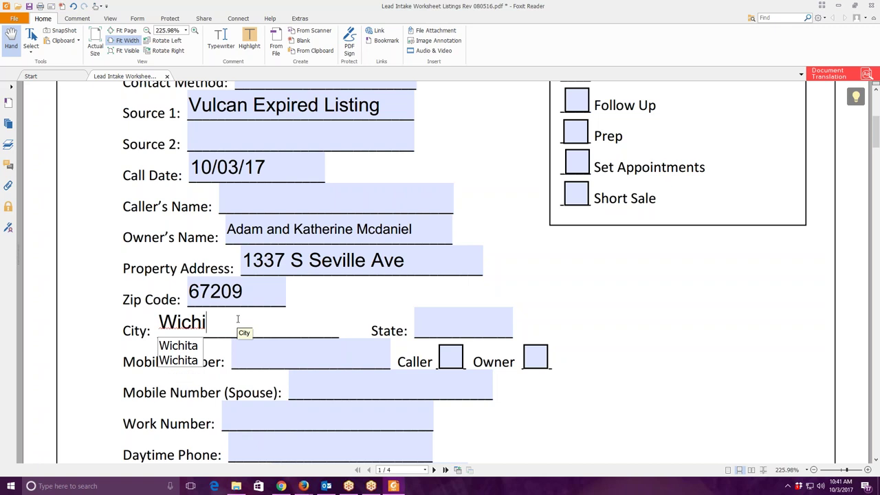
Enter the state abbreviation in capitals and type the owner's mobile number.
key("Tab")
type("Ks")
key("BackSpace")
type("S")
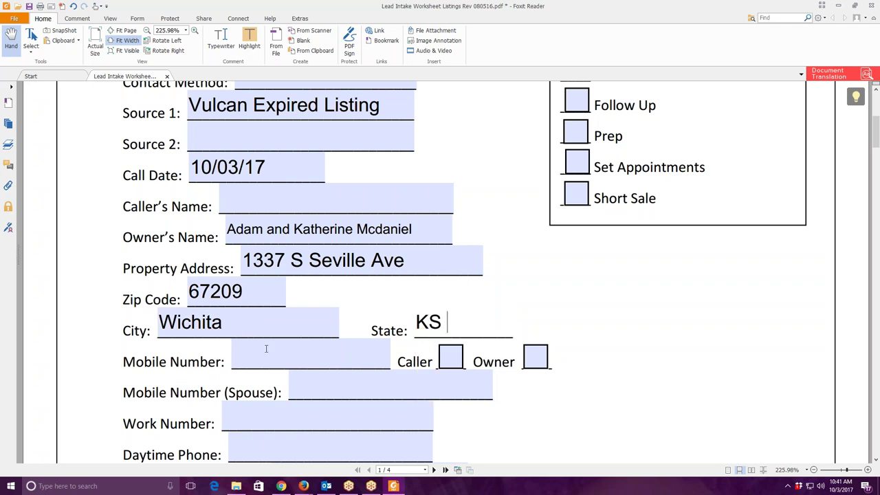
left_click(268, 355)
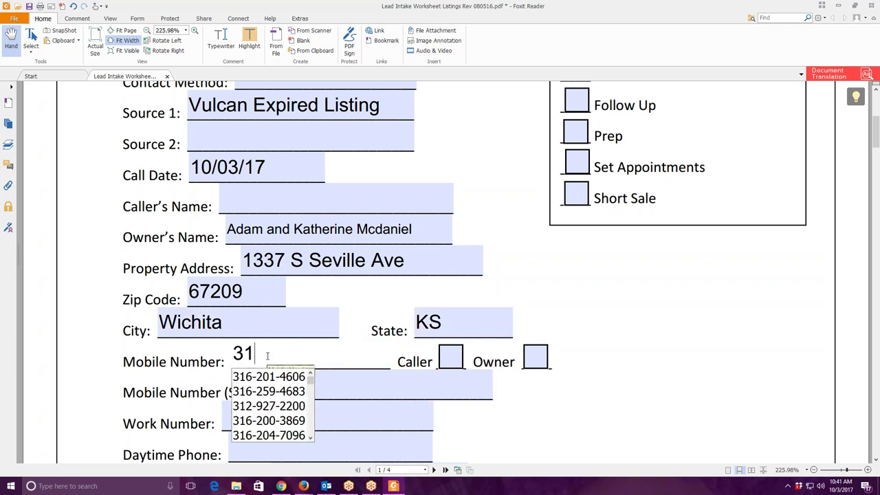
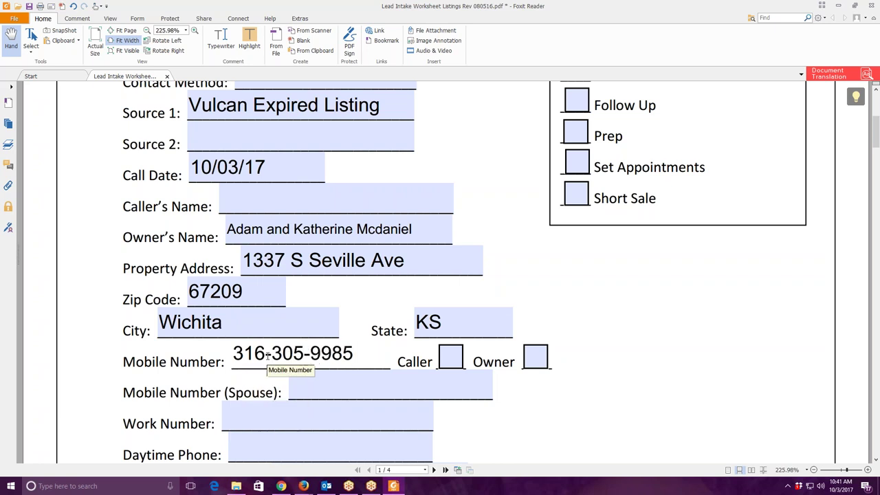
Fill in the owner's e-mail address in the Email Address field.
scroll(267, 354, "down", 3)
left_click(282, 343)
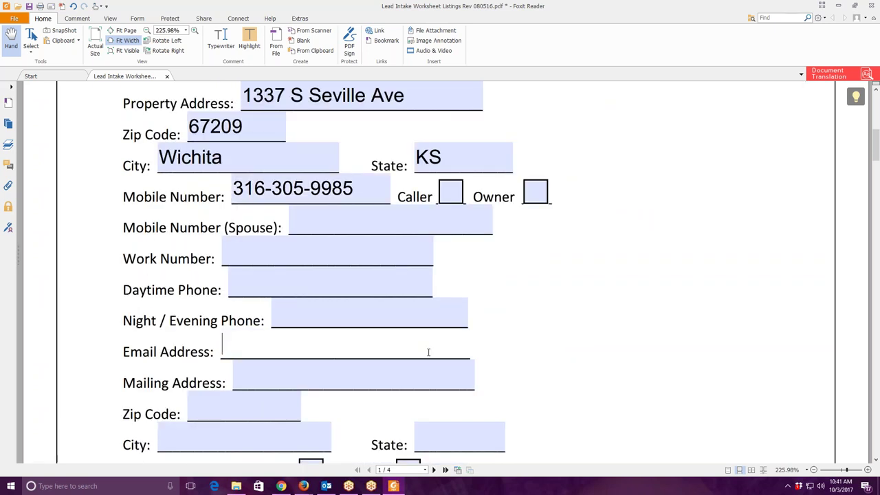
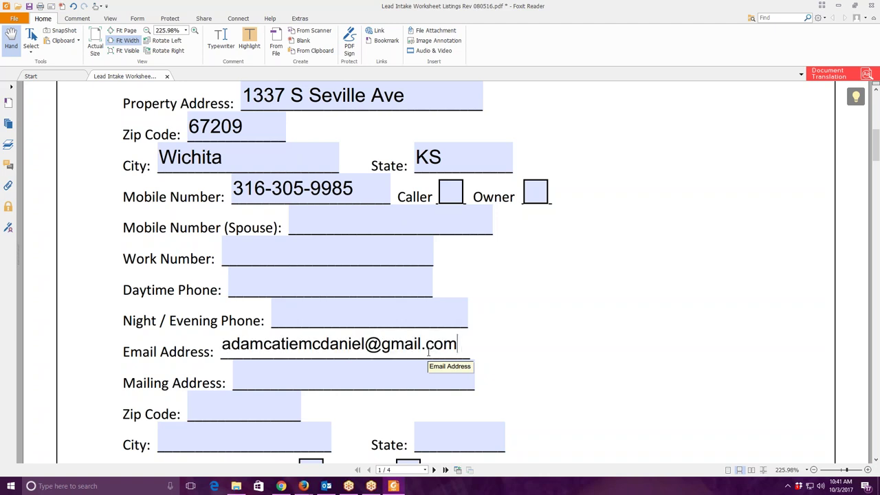
Mark Primary Residence as Yes and scroll on to page 2.
scroll(447, 364, "down", 5)
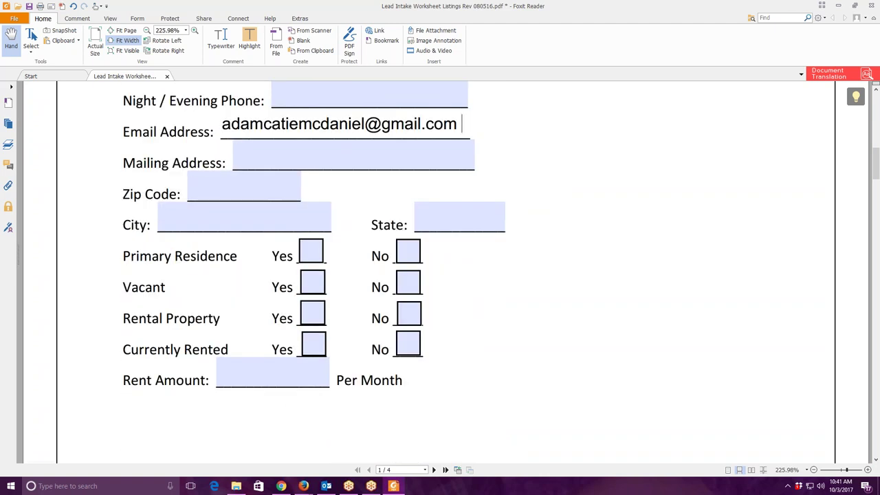
left_click(308, 254)
scroll(425, 254, "down", 10)
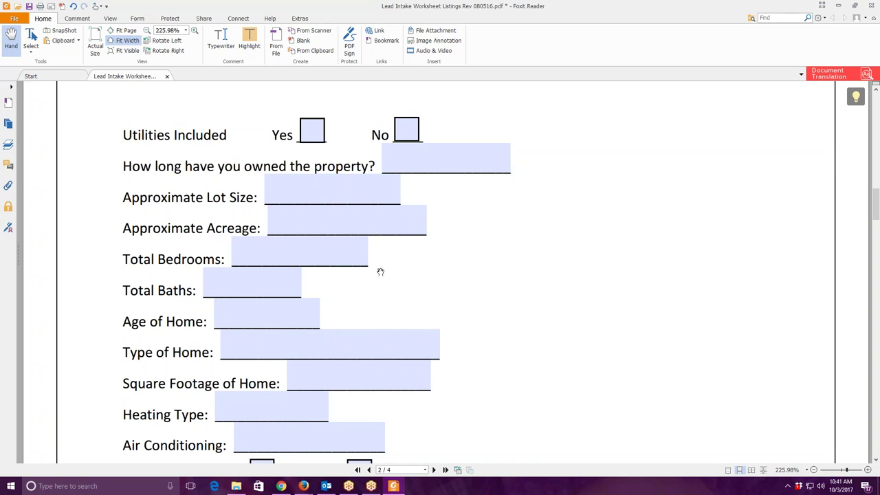
Leave ownership length blank and enter 4 total bedrooms and 3.5 total baths.
left_click(413, 159)
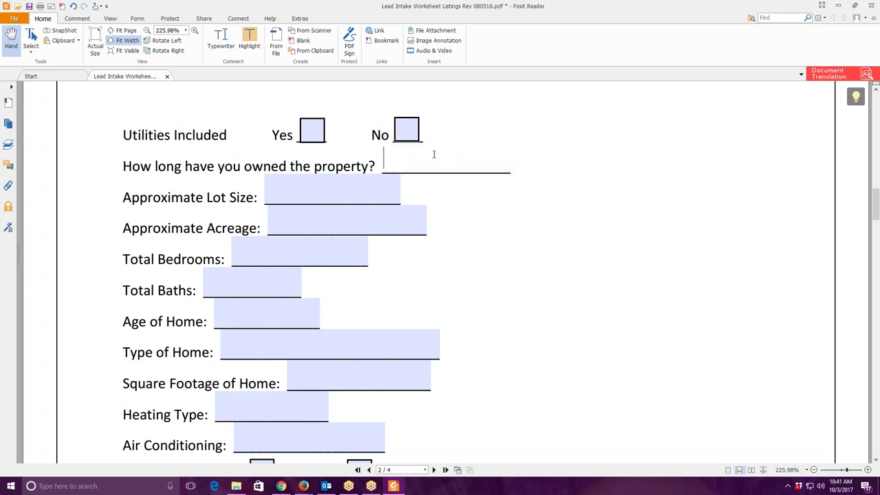
left_click(398, 218)
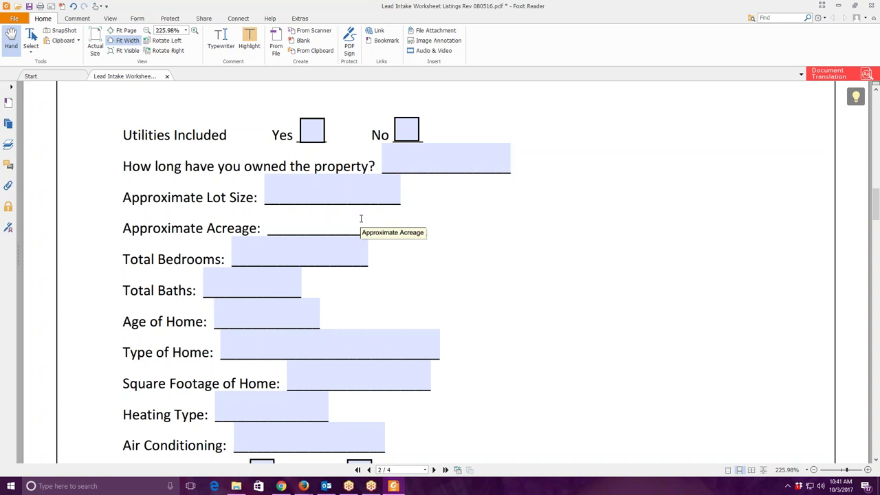
left_click(465, 170)
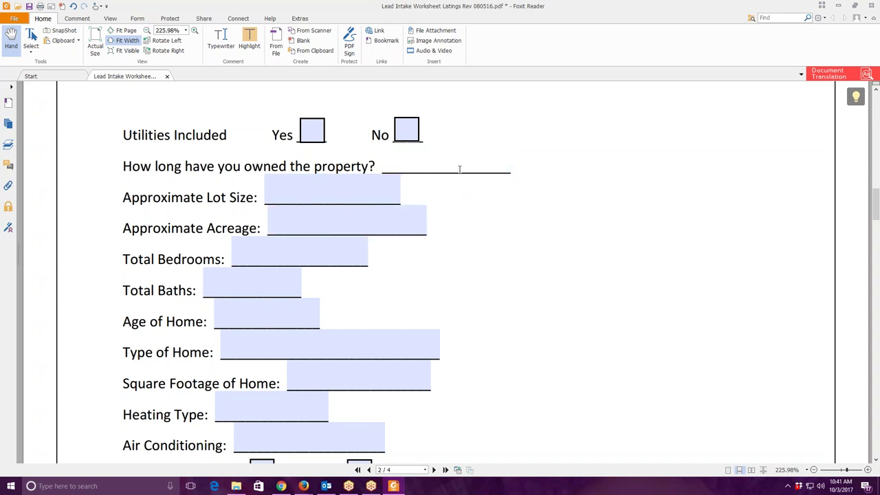
left_click(371, 220)
left_click(249, 252)
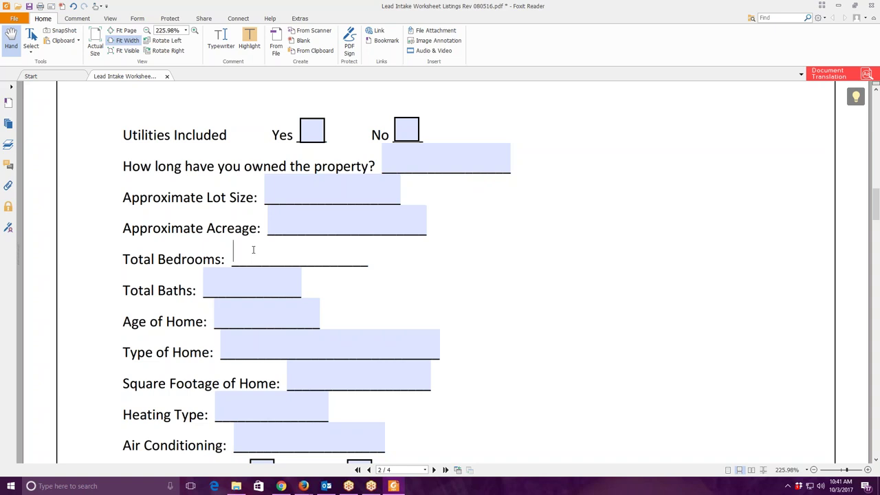
type("4")
left_click(262, 287)
type("3.5")
Set Type of Home to Ranch, Heating Type to forced, and Air Conditioning to Central air.
scroll(275, 261, "down", 3)
key("Tab")
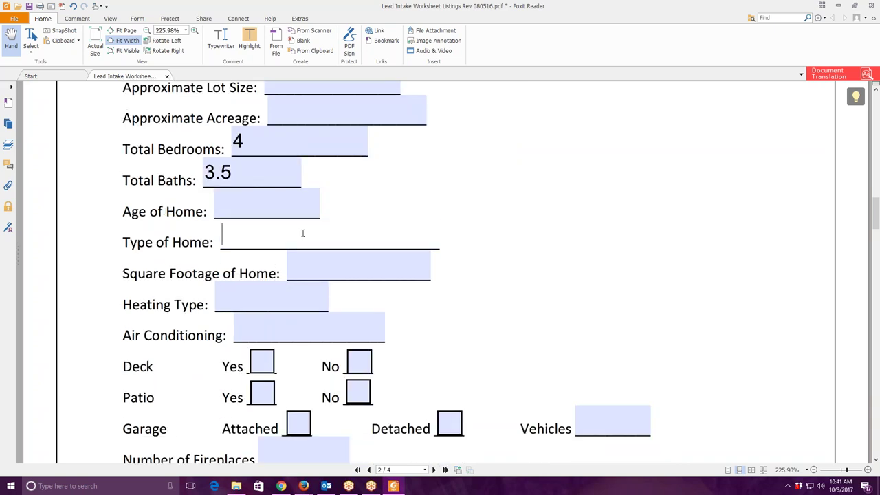
type("r")
key("Escape")
key("Tab")
type("f")
key("Down")
key("Tab")
type("c")
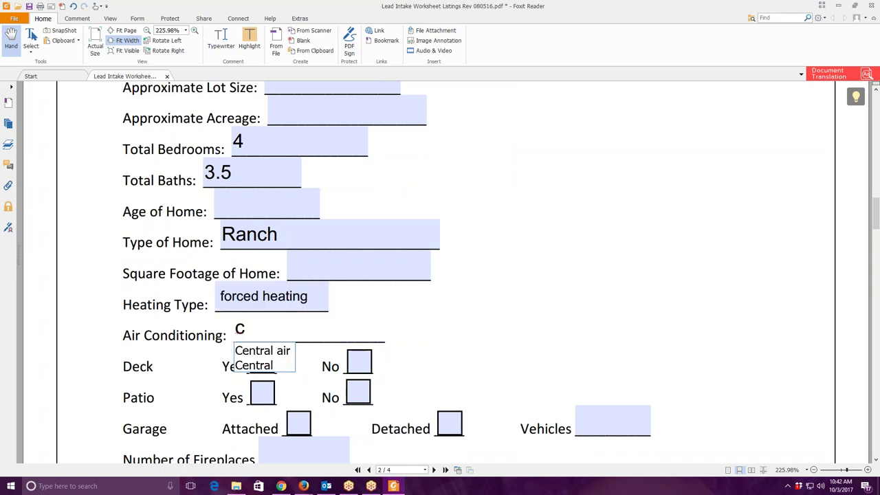
key("Down")
Tick Deck, Patio and attached garage, enter 2 vehicles and 2 fireplaces, and begin the basement type.
scroll(299, 275, "down", 3)
left_click(273, 259)
left_click(299, 286)
left_click(597, 293)
type("2")
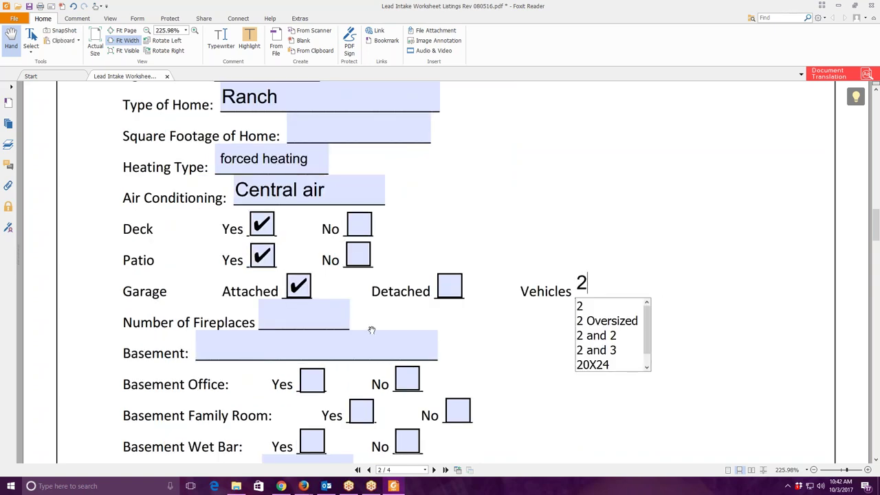
left_click(279, 315)
type("2")
key("Escape")
left_click(249, 347)
type("f")
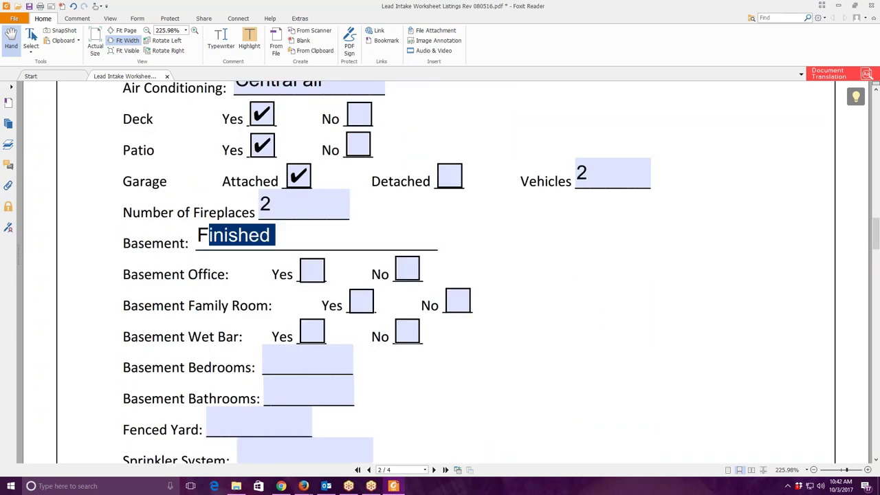
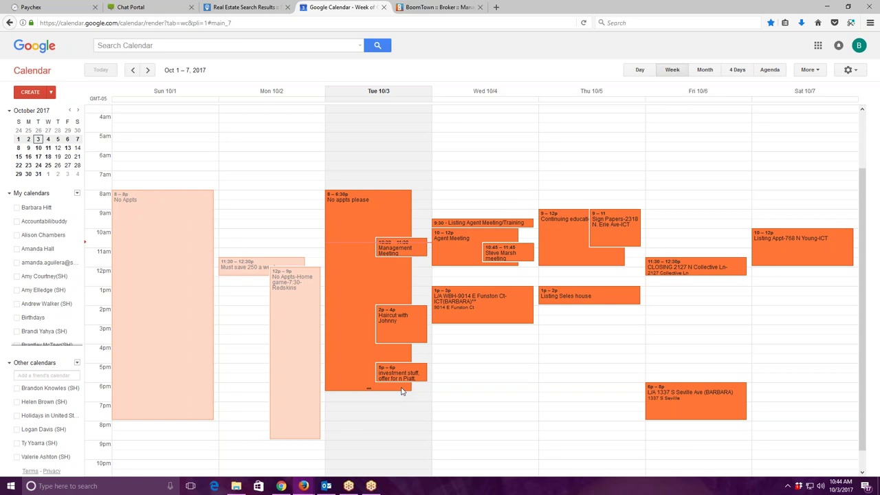
Leave the Google Calendar week for the BoomTown and Chat Portal tabs, then place the Mojo Dialer window over them.
left_click(438, 7)
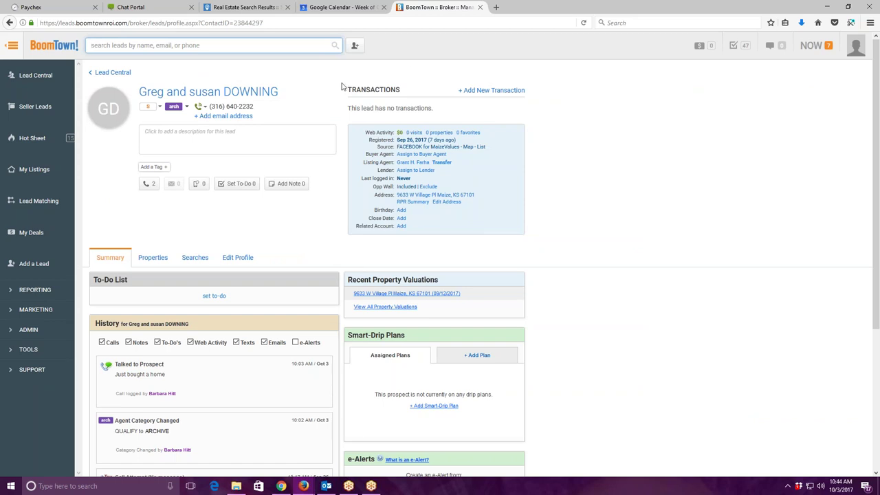
left_click(137, 6)
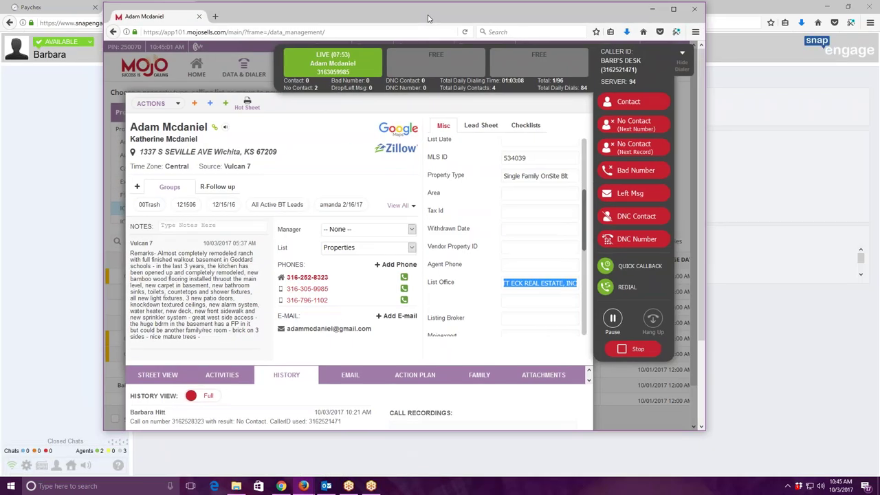
left_click_drag(428, 19, 444, 17)
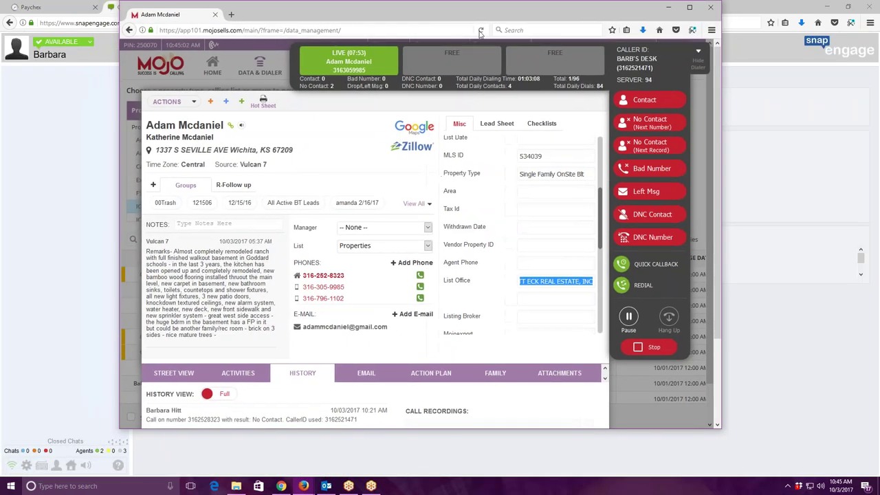
Log the current call as Contact and resume the paused Power Dialer for the next lead.
left_click(639, 103)
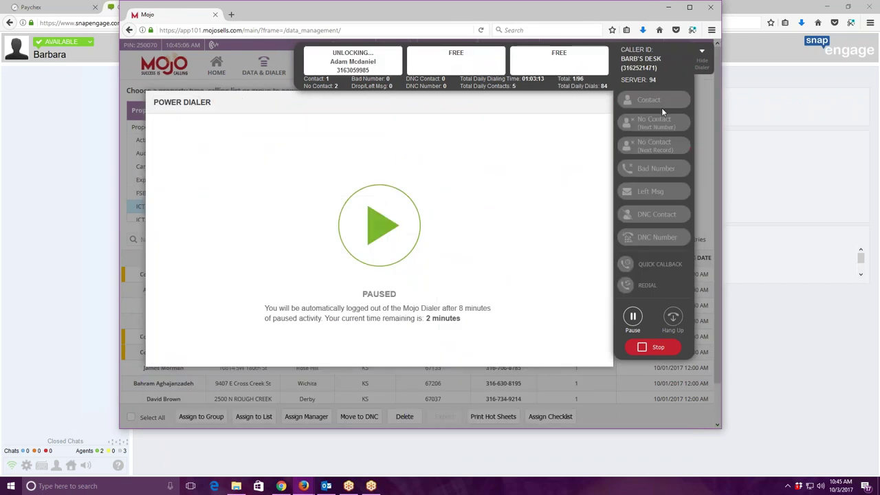
left_click(392, 220)
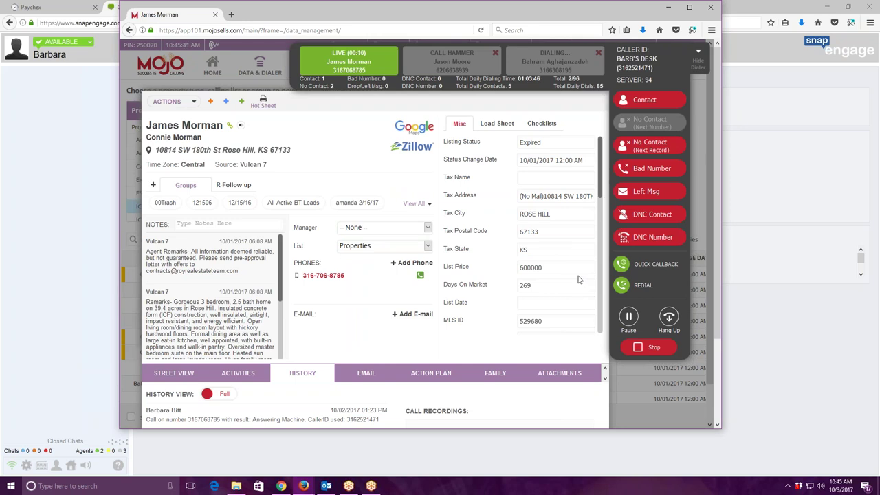
Review the Expired lead's Misc fields (600000 list price, 269 days on market) and hang up the call.
scroll(578, 279, "down", 3)
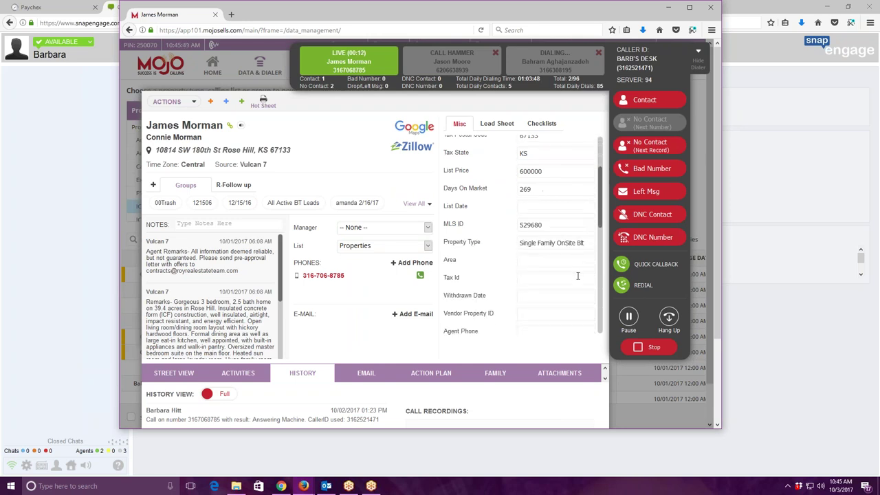
scroll(577, 278, "up", 3)
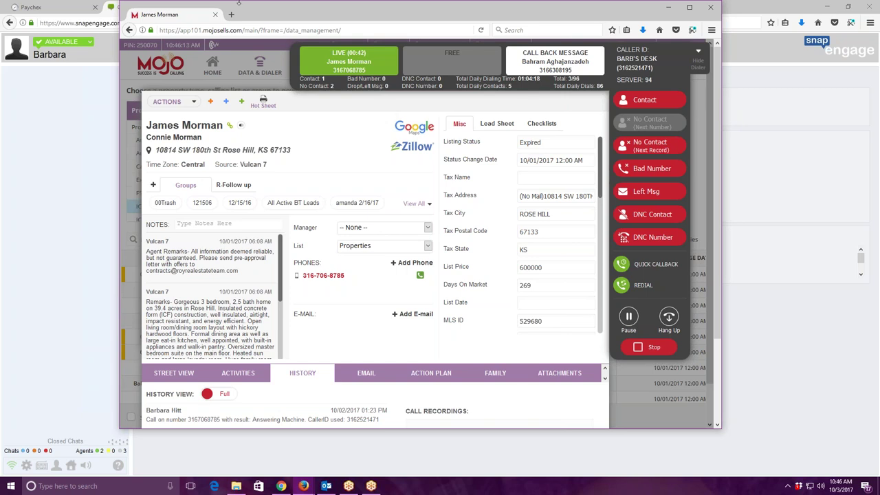
left_click(668, 318)
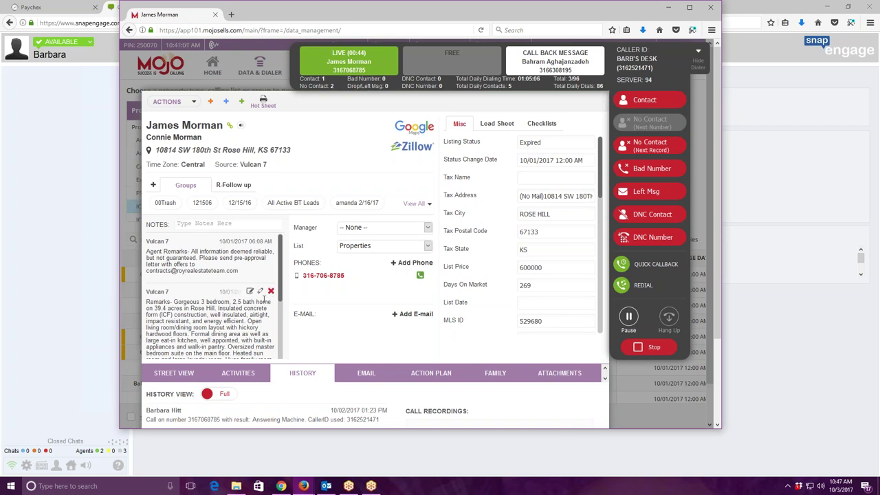
Read through the lead's Notes and Misc fields, then select the street address on the lead card.
scroll(279, 269, "down", 3)
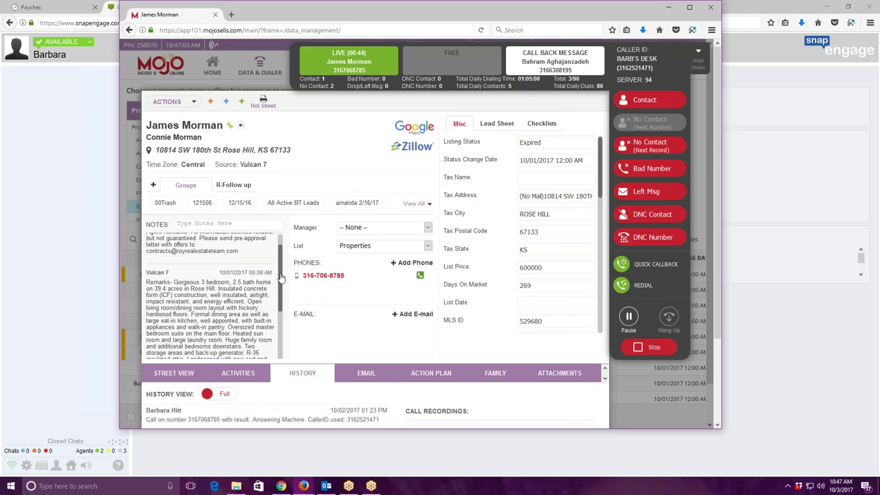
scroll(288, 316, "down", 2)
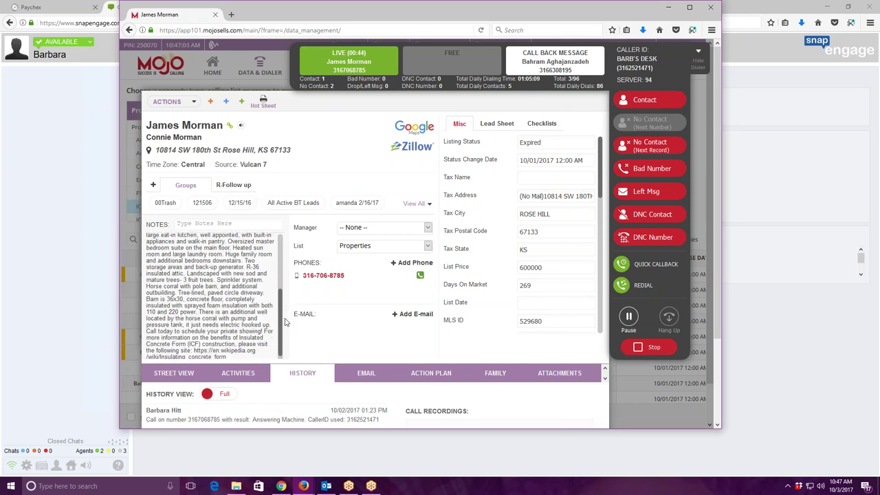
scroll(588, 281, "down", 5)
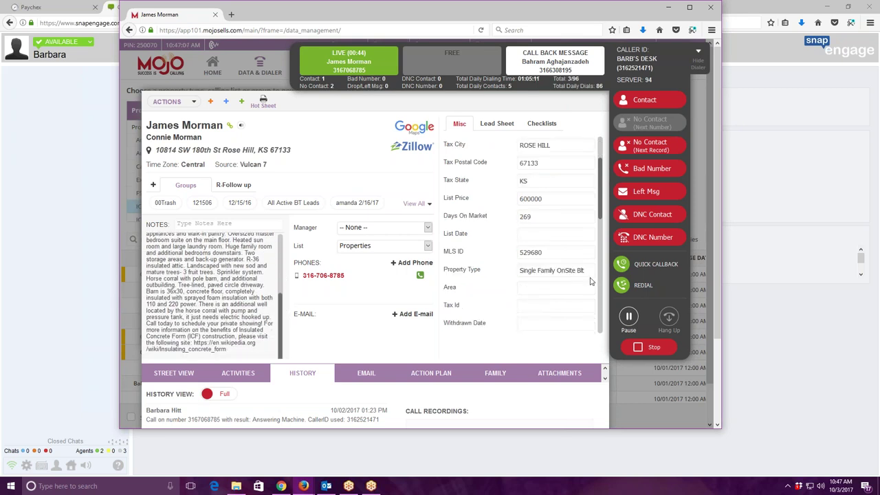
scroll(588, 281, "down", 5)
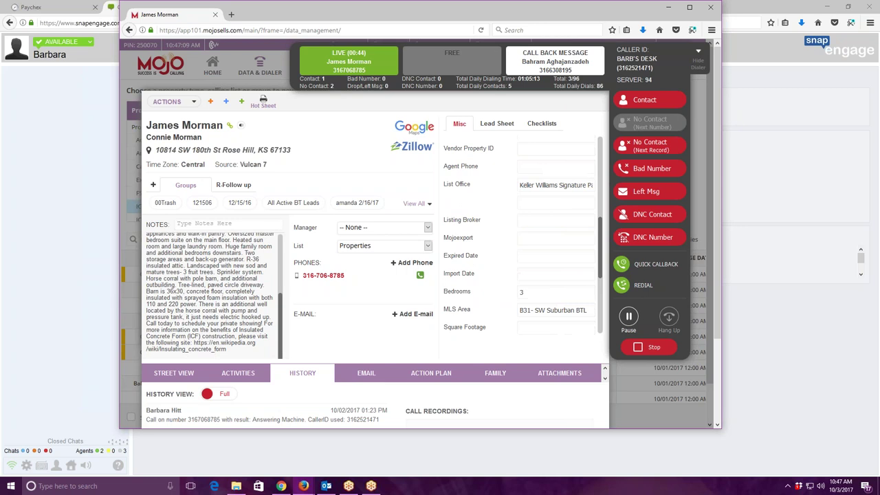
scroll(582, 285, "down", 2)
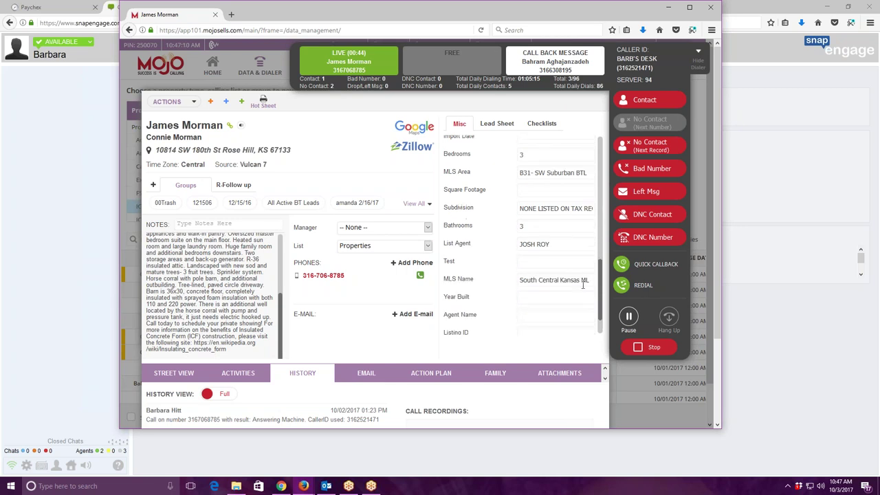
scroll(582, 284, "down", 3)
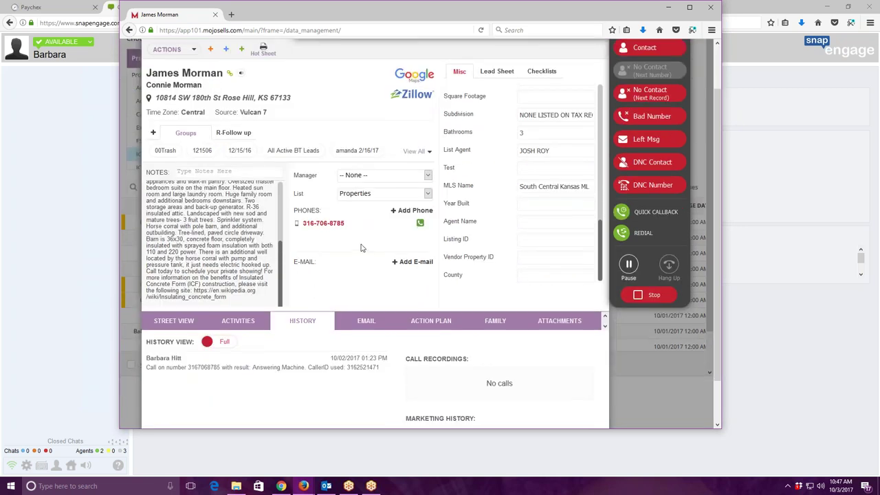
scroll(227, 230, "down", 2)
scroll(239, 221, "up", 1)
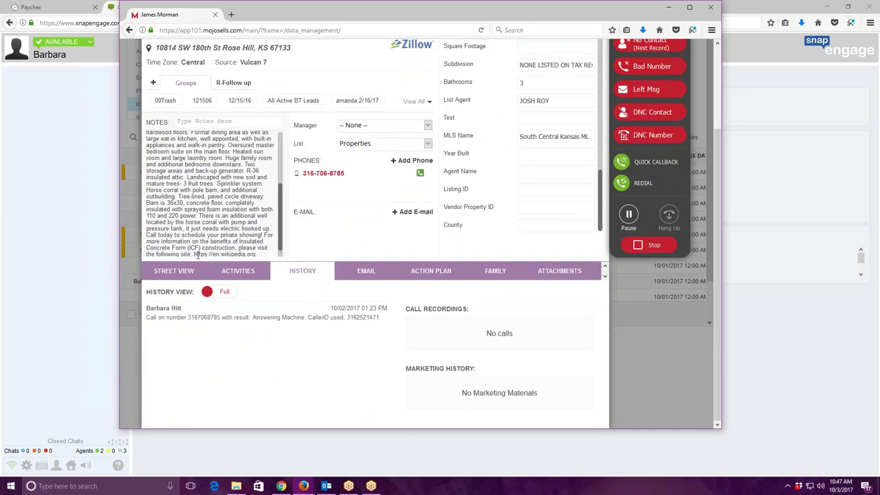
scroll(263, 232, "up", 3)
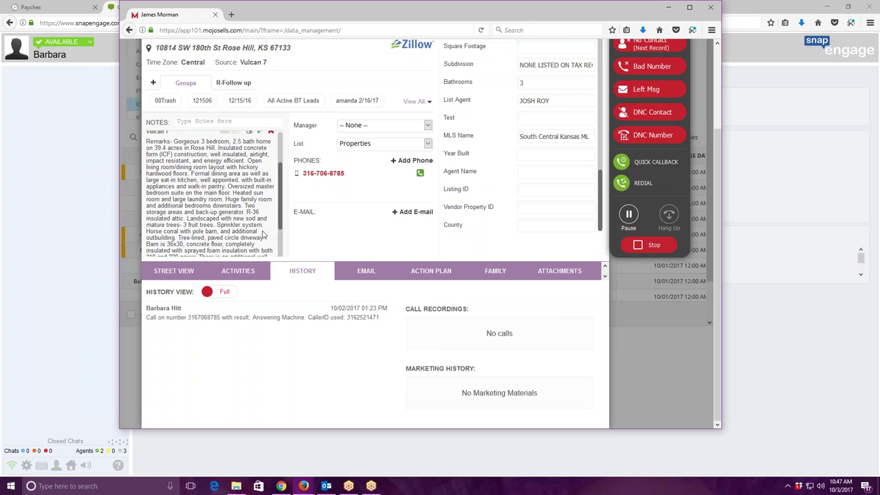
scroll(263, 235, "up", 1)
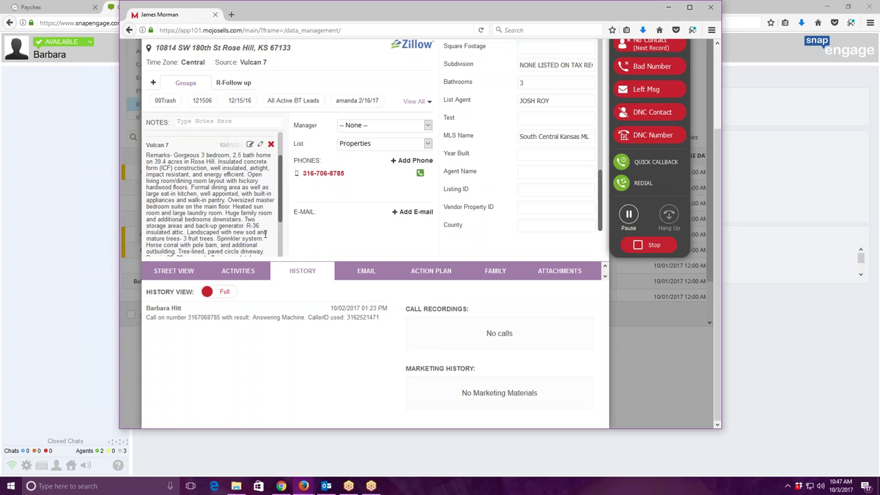
scroll(264, 234, "up", 5)
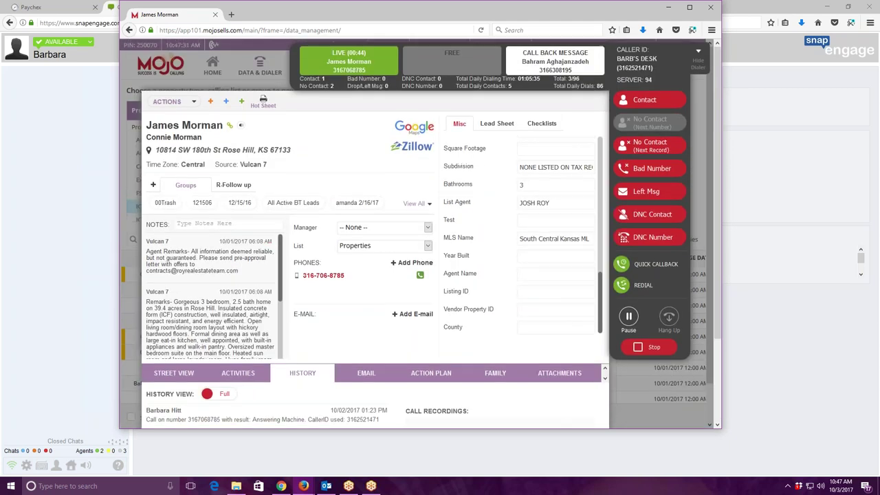
left_click_drag(156, 150, 221, 152)
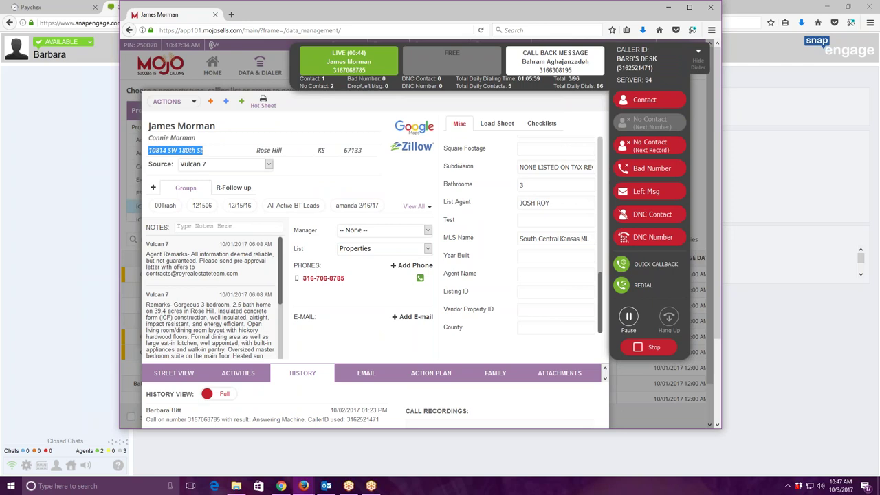
Copy the lead's street address and search it on Yahoo in a new browser tab.
right_click(180, 150)
left_click(206, 180)
key("alt+Tab")
key("ctrl+t")
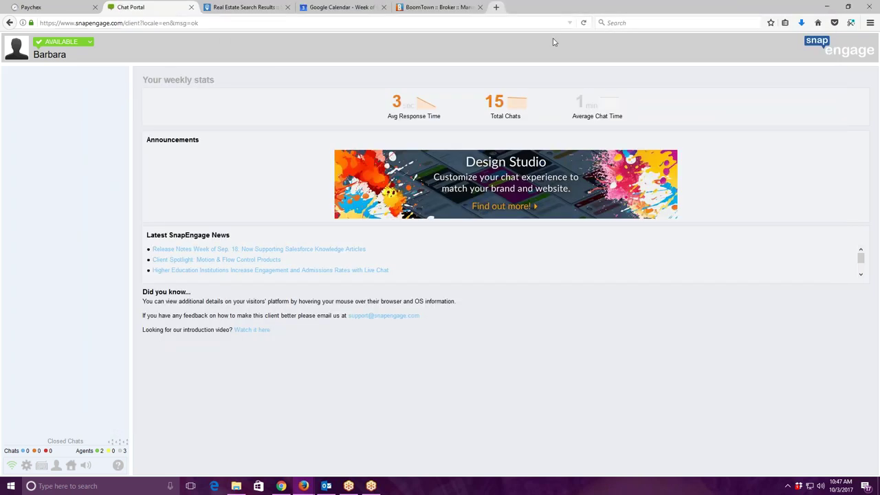
right_click(349, 76)
left_click(373, 117)
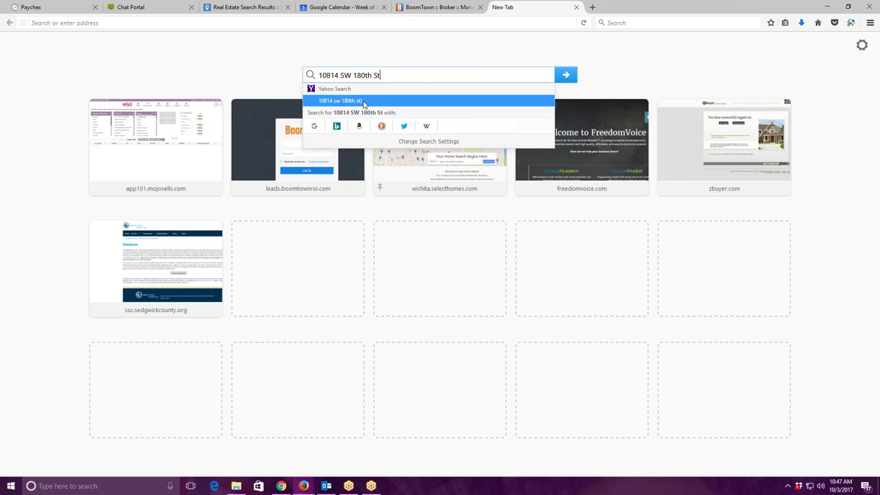
left_click(357, 101)
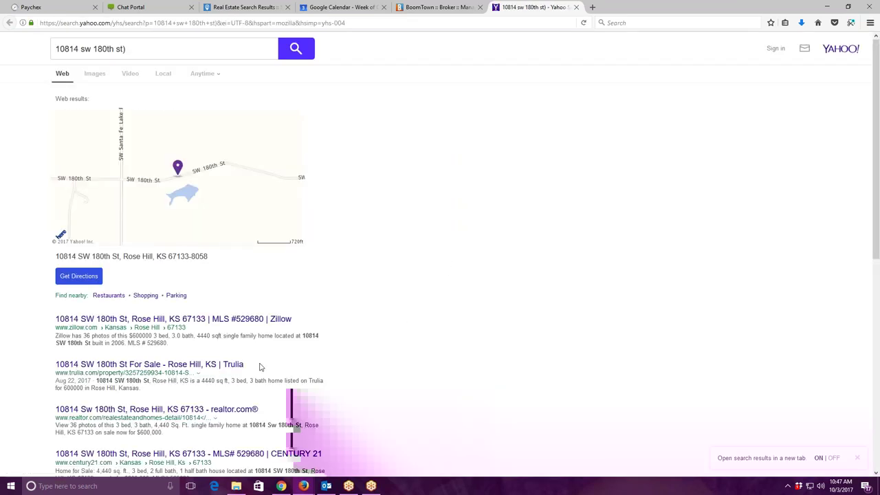
Review the property's Zillow listing, then return to the Yahoo search results.
left_click(89, 319)
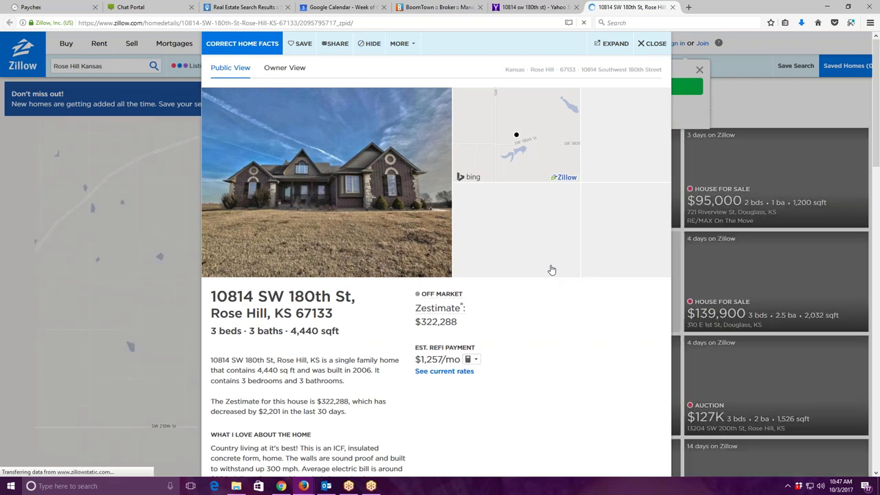
scroll(455, 410, "down", 3)
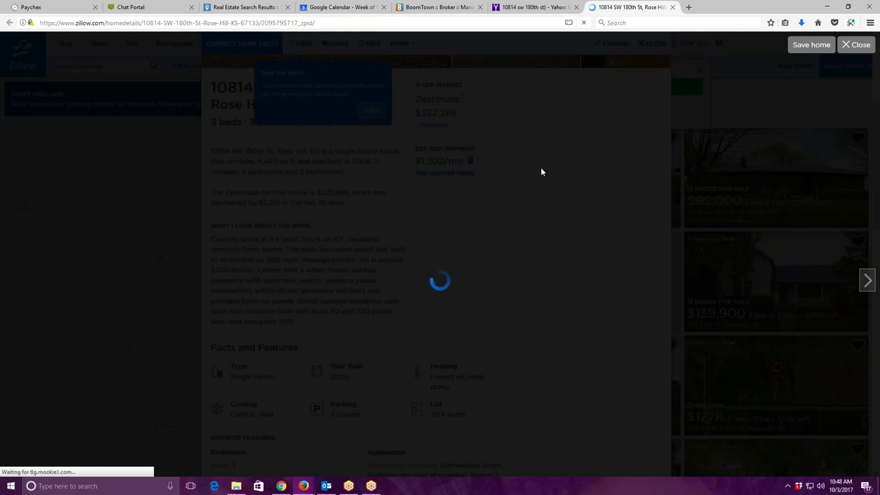
left_click(567, 8)
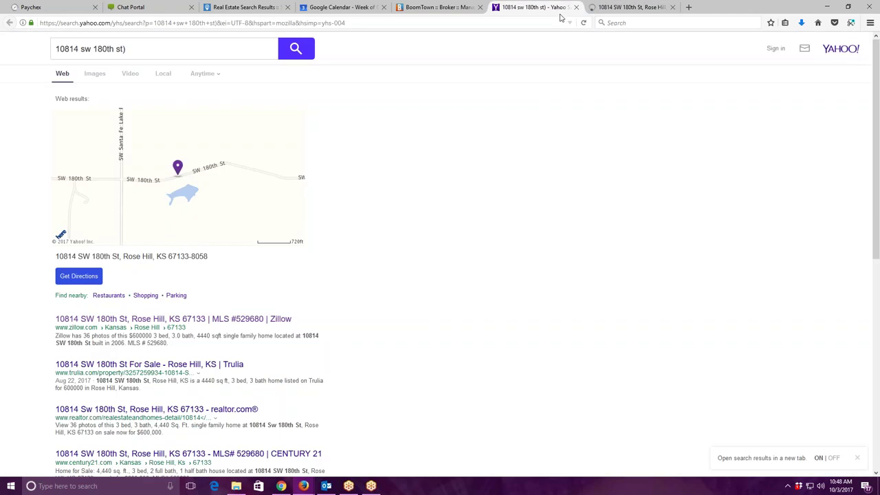
Close the Yahoo and Zillow tabs, bring the Mojo Dialer window forward, and log the lead as Contact.
left_click(576, 7)
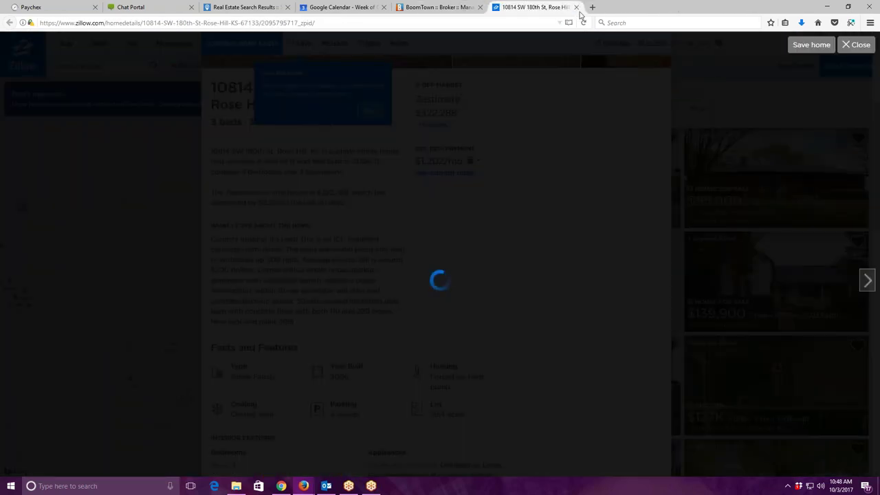
key("ctrl+w")
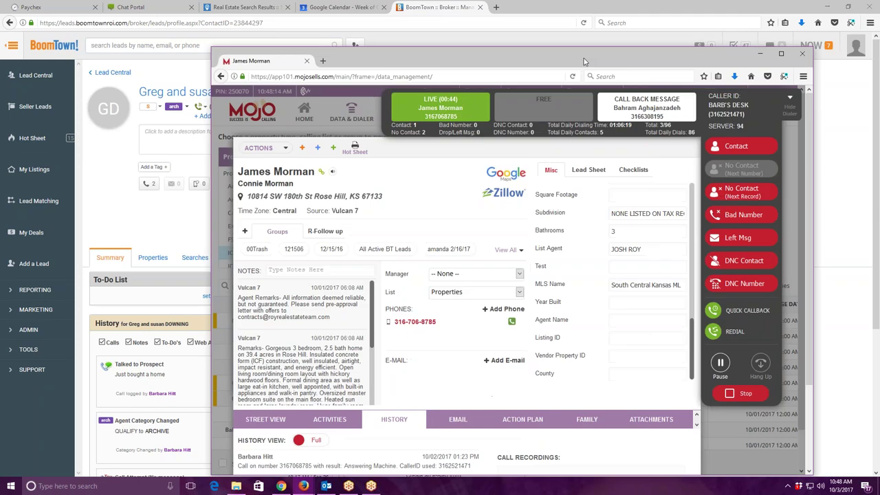
left_click_drag(565, 61, 493, 28)
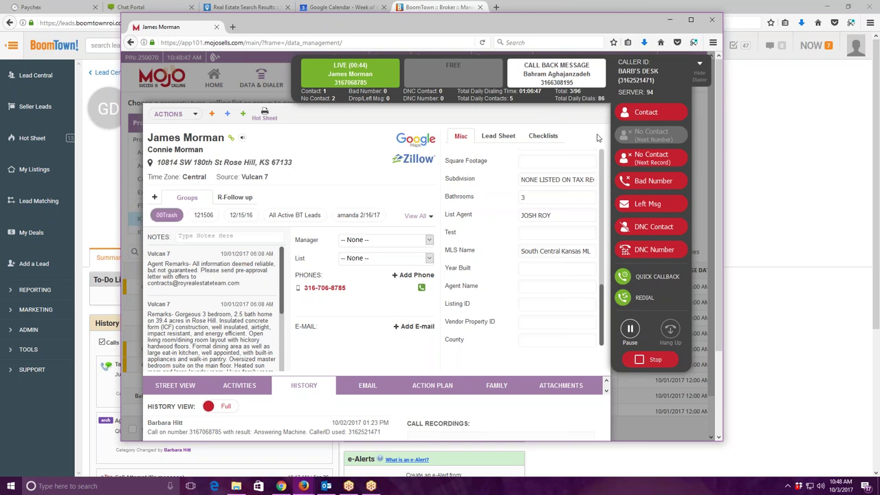
left_click(651, 114)
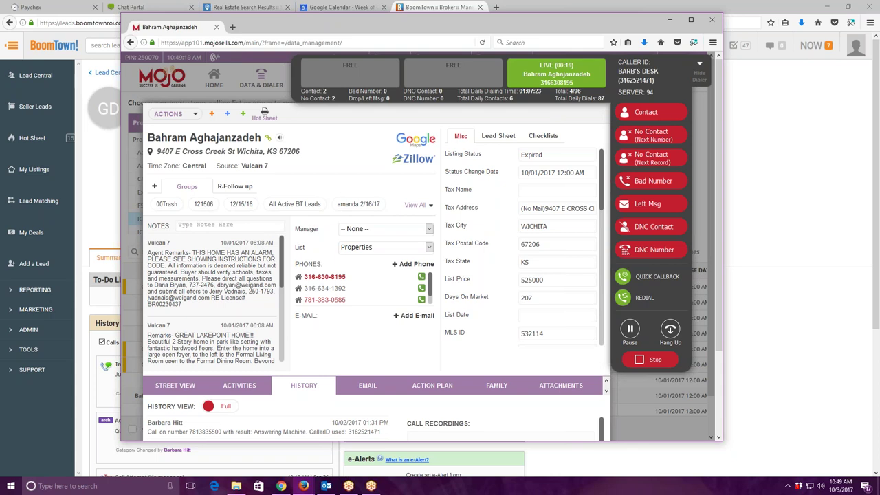
Hang up, delete the lead's first phone number, and mark the call as Bad Number.
left_click(670, 330)
left_click(408, 277)
left_click(472, 171)
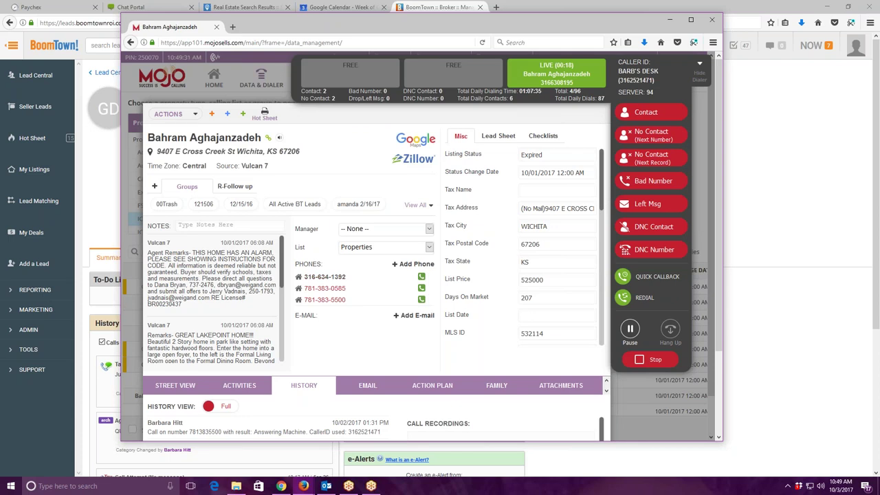
left_click(659, 184)
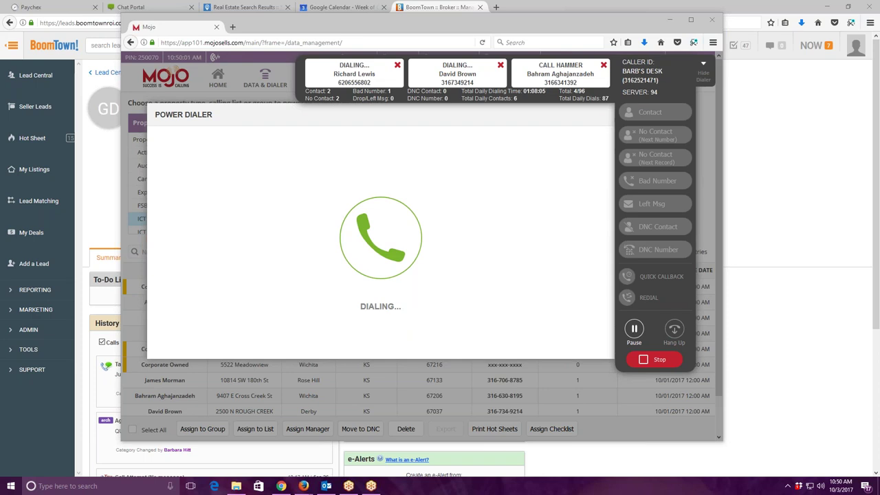
Focus the dialer and log the live call as No Contact (Next Number).
left_click(376, 28)
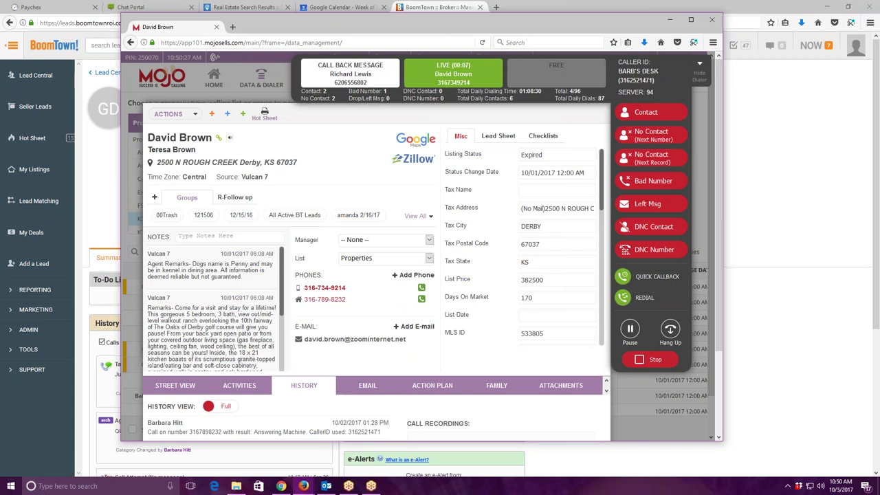
left_click(666, 137)
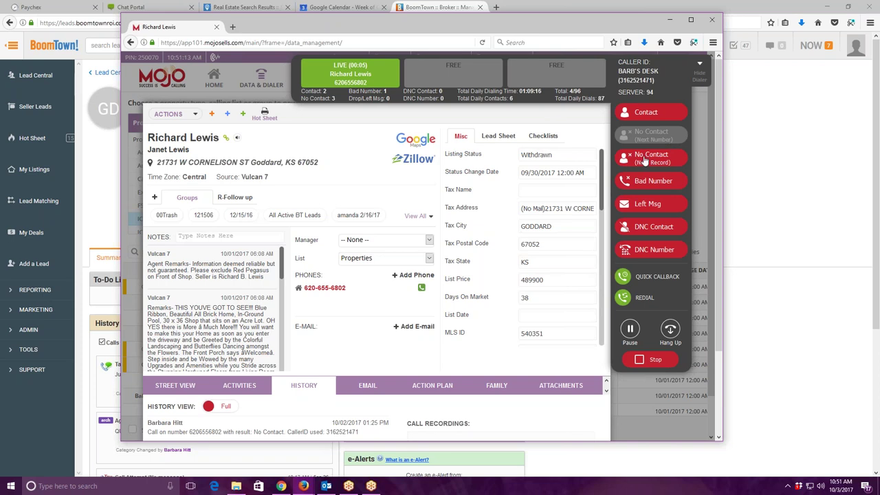
Log the call as No Contact (Next Record) so the dialer moves on to the next lead.
left_click(643, 164)
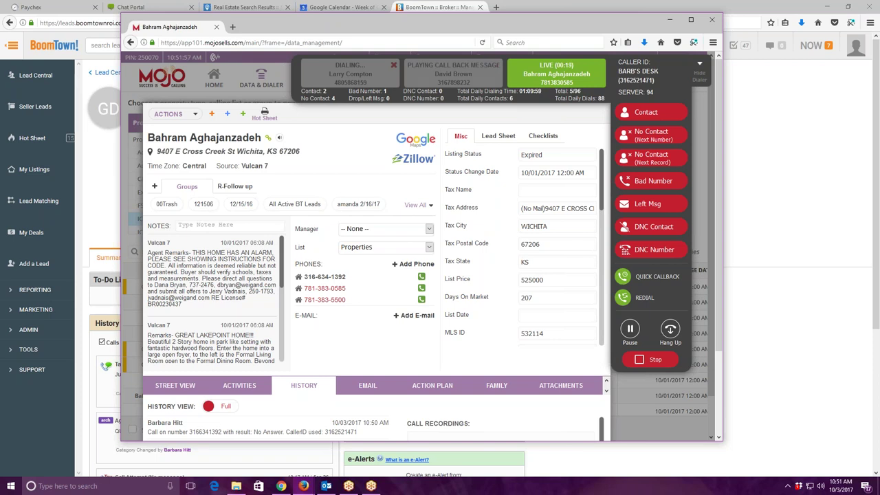
Hang up and delete the lead's second phone number.
left_click(670, 331)
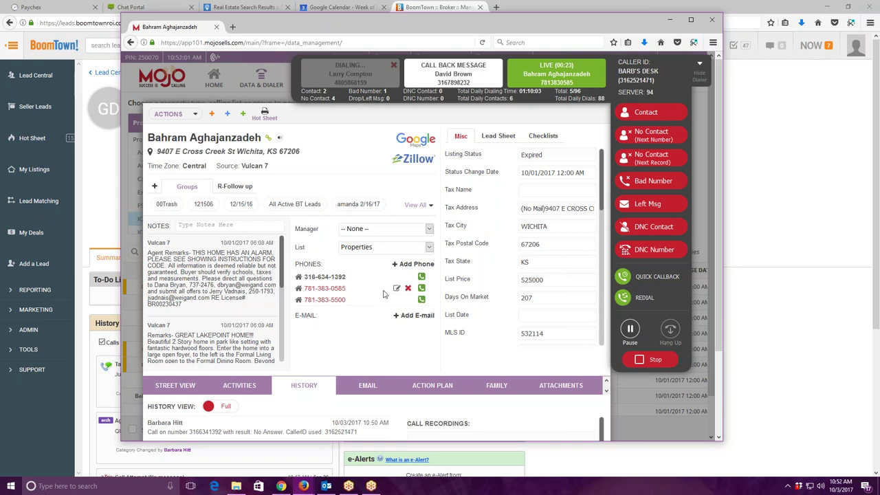
left_click(408, 288)
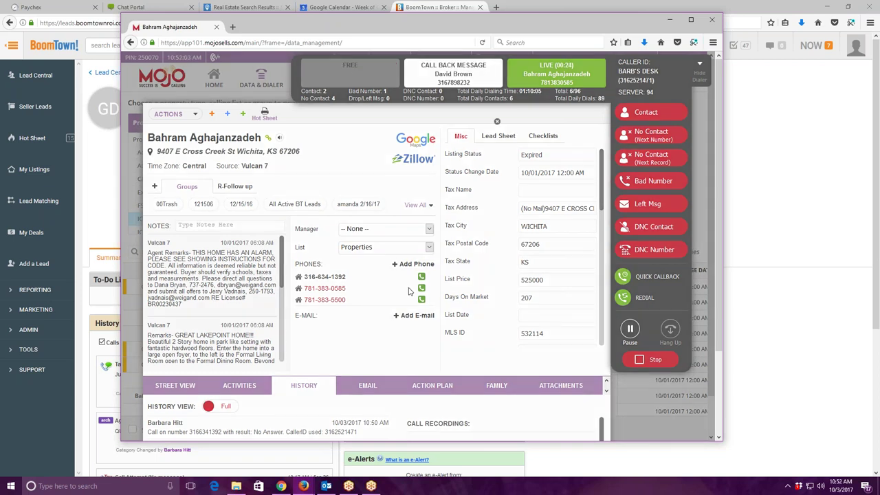
left_click(472, 172)
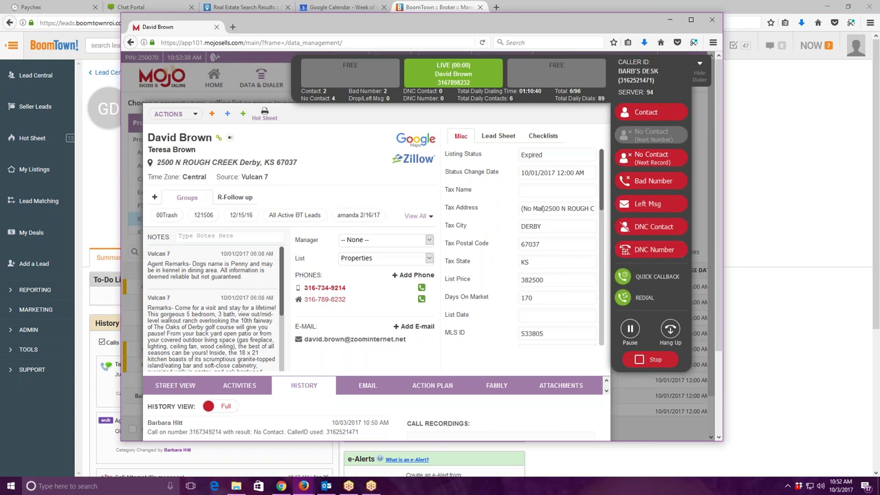
Log the lead as No Contact (Next Record) so the dialer calls the next lead.
left_click(645, 158)
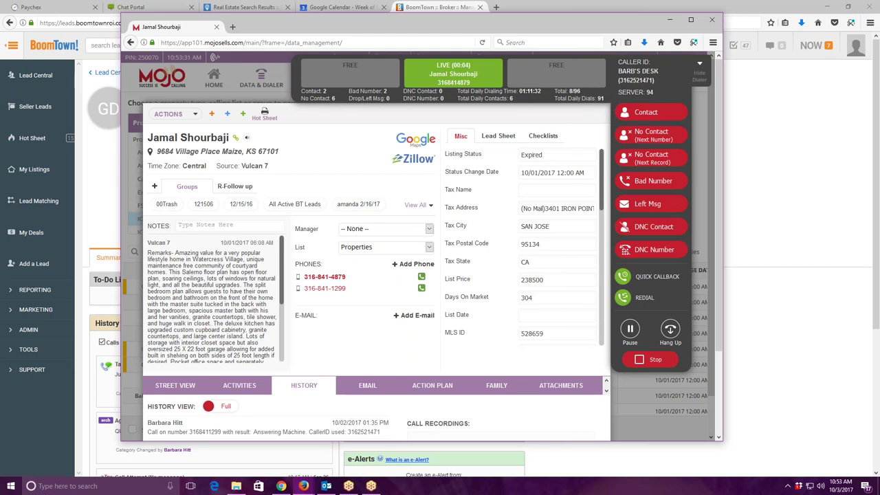
Mark No Contact (Next Number) so the dialer rings the Maize lead's other phone.
left_click(638, 145)
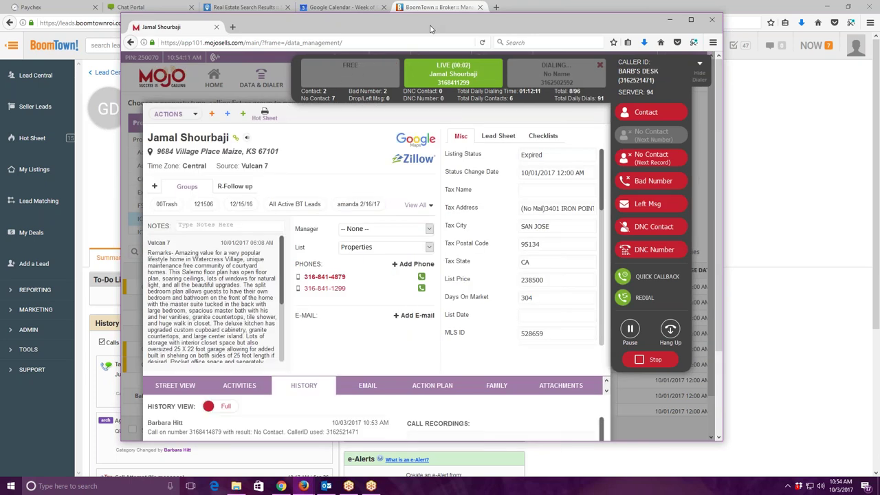
Log both answered calls as No Contact until a Wichita Expired lead connects.
left_click(657, 159)
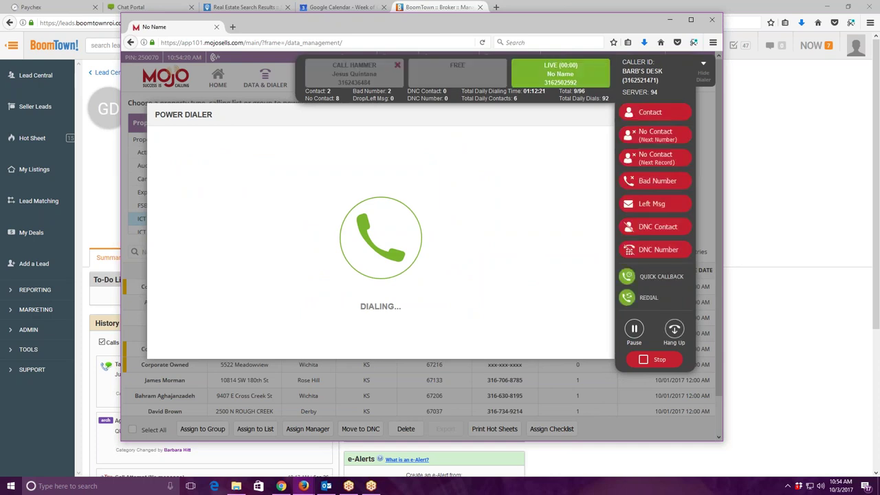
left_click(652, 154)
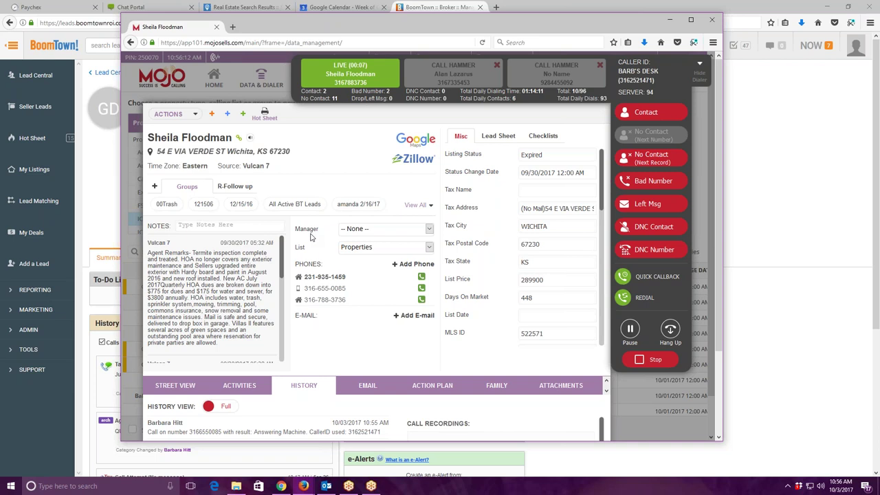
Hang up the call and delete the lead's third phone number.
left_click(677, 341)
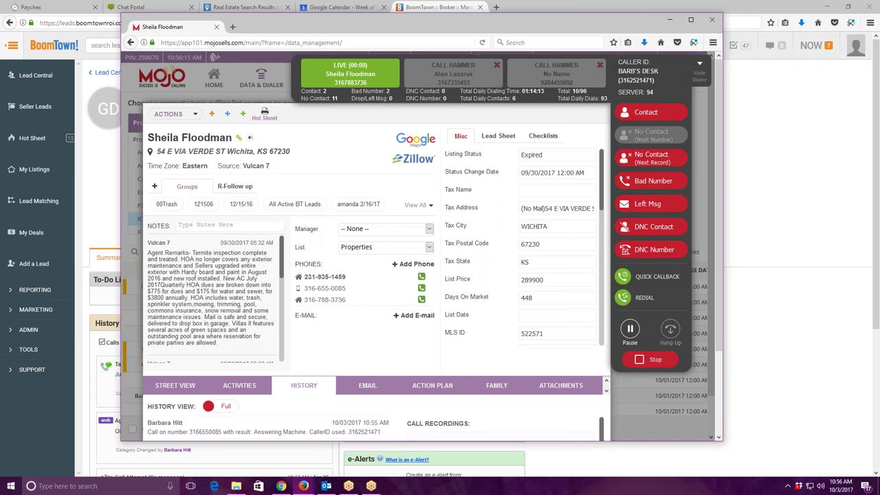
left_click(358, 300)
left_click(472, 211)
Log the number as bad, review the Misc tab listing fields, then hang up.
left_click(644, 184)
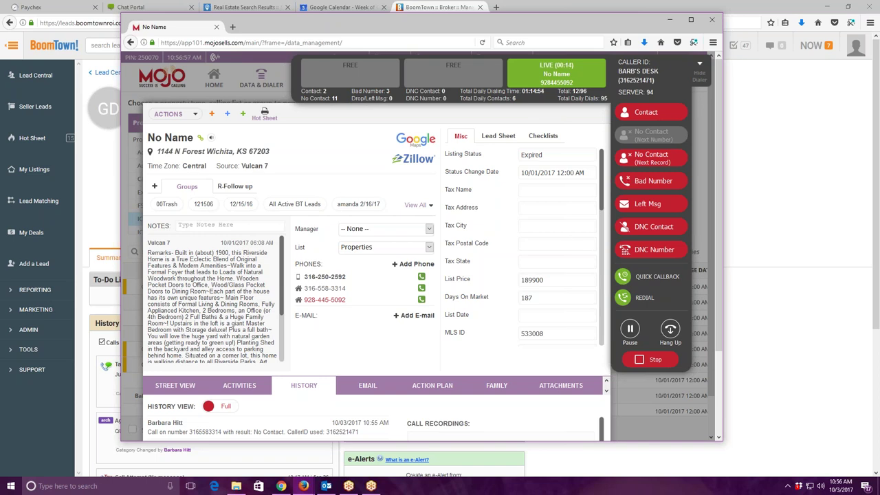
scroll(572, 238, "down", 6)
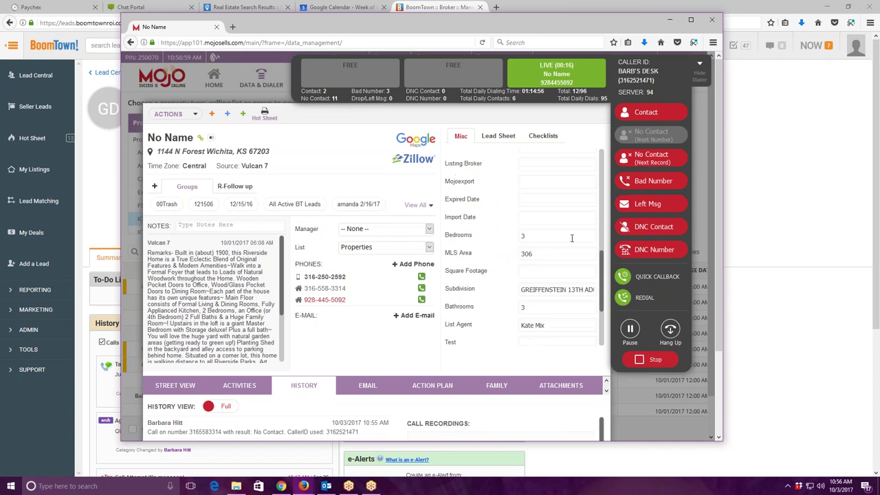
scroll(571, 237, "down", 3)
scroll(572, 237, "up", 5)
scroll(523, 248, "up", 3)
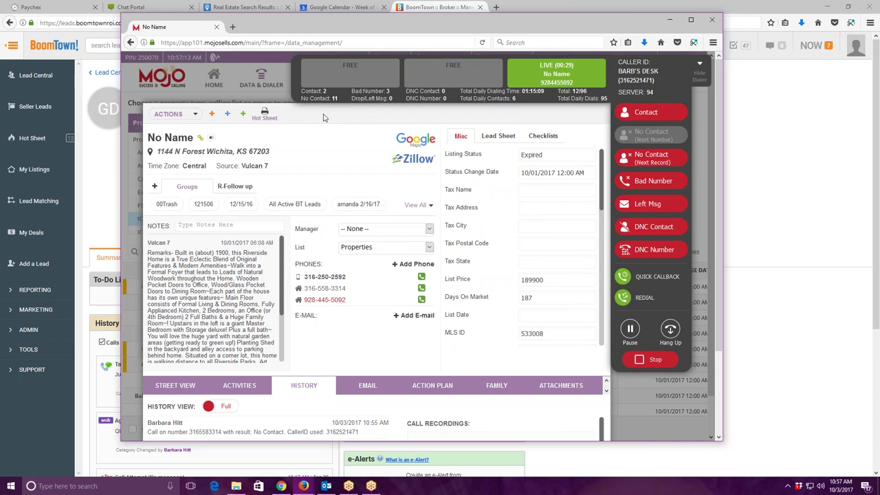
left_click(670, 330)
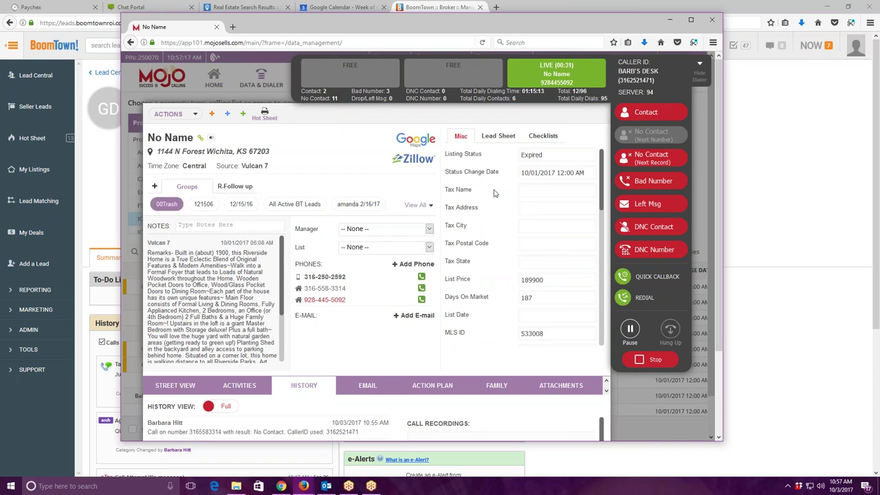
Log the finished call with the Contact disposition to resume power dialing.
left_click(657, 115)
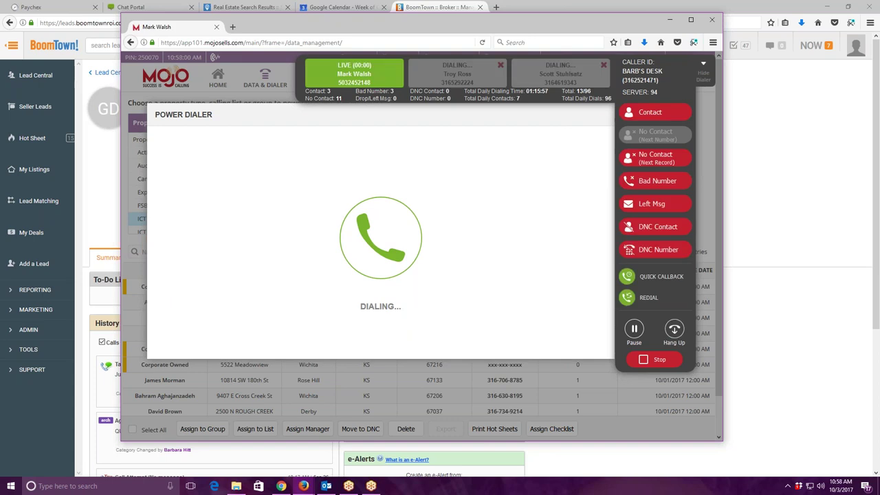
Record No Contact on the next two answered calls.
left_click(650, 162)
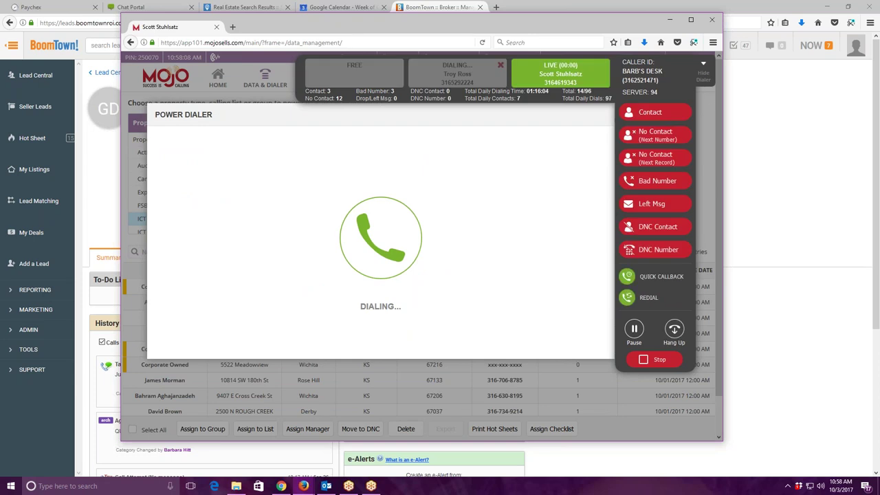
left_click(650, 136)
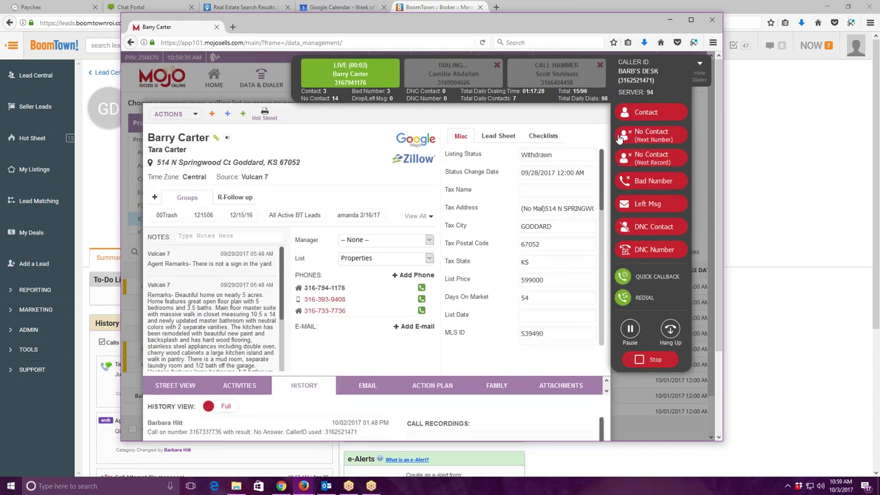
Hang up, delete one of the lead's phone numbers, and log the call as Bad Number.
left_click(677, 330)
left_click(408, 299)
left_click(479, 173)
left_click(684, 183)
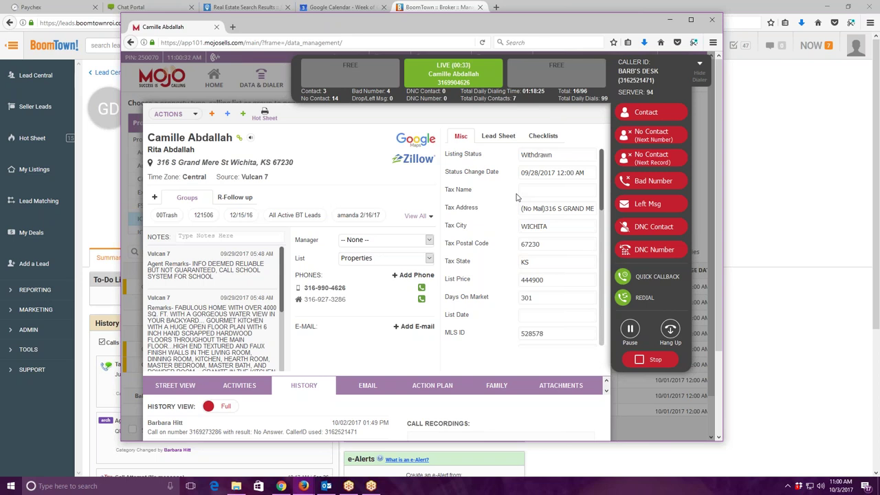
scroll(516, 197, "down", 5)
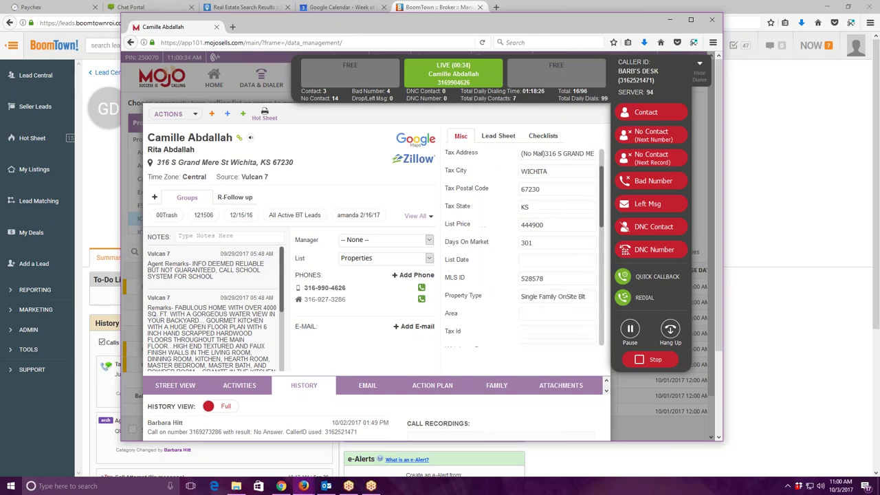
scroll(560, 281, "down", 5)
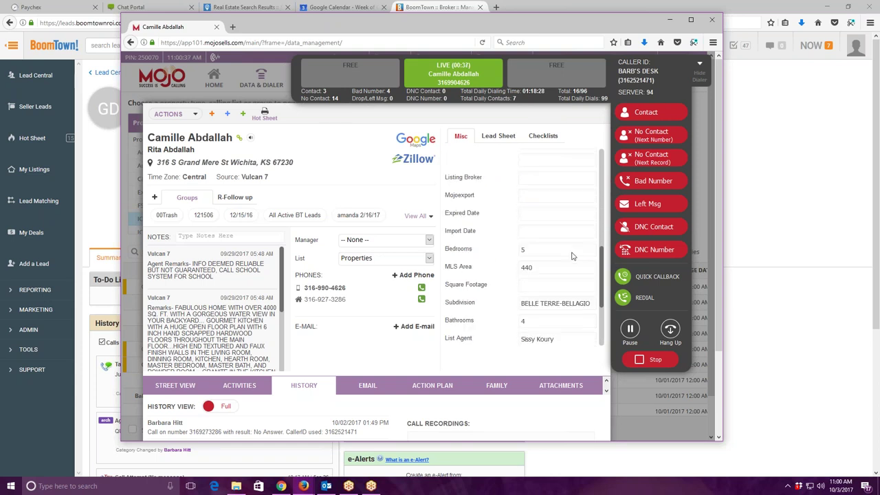
scroll(559, 280, "up", 10)
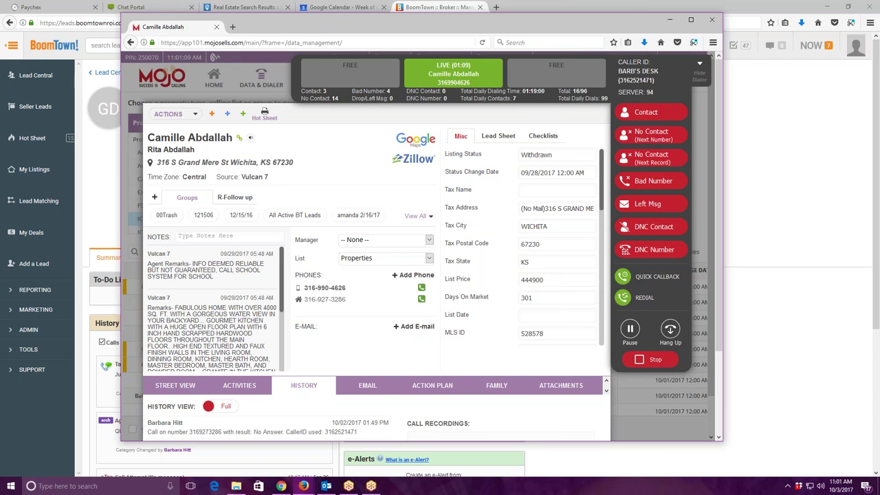
Shift the dialer window aside and copy the Wichita lead's street address.
left_click_drag(412, 27, 369, 29)
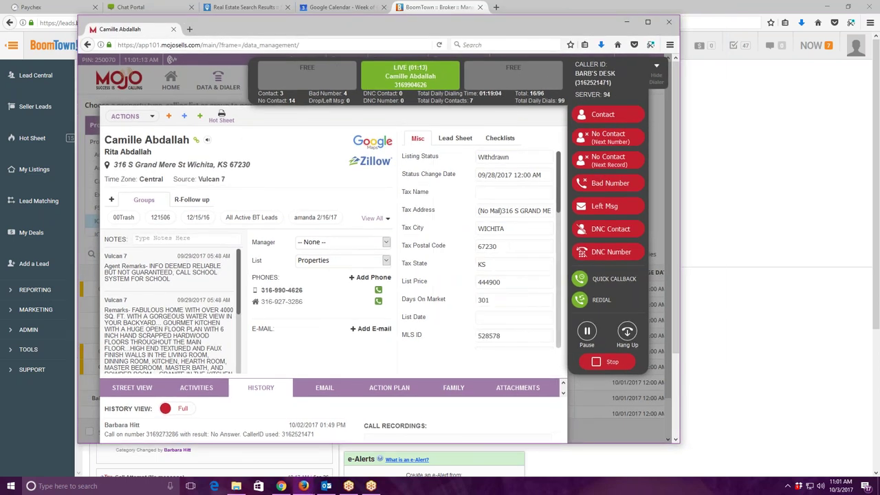
double_click(117, 167)
left_click_drag(134, 170, 107, 166)
right_click(137, 167)
left_click(205, 195)
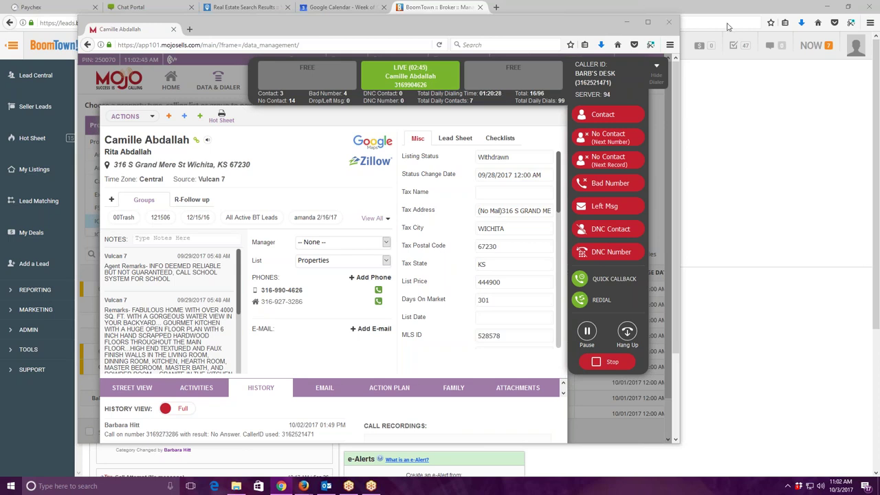
Minimize the dialer and switch Google Calendar to show another team member's calendar instead.
left_click(435, 7)
left_click(341, 7)
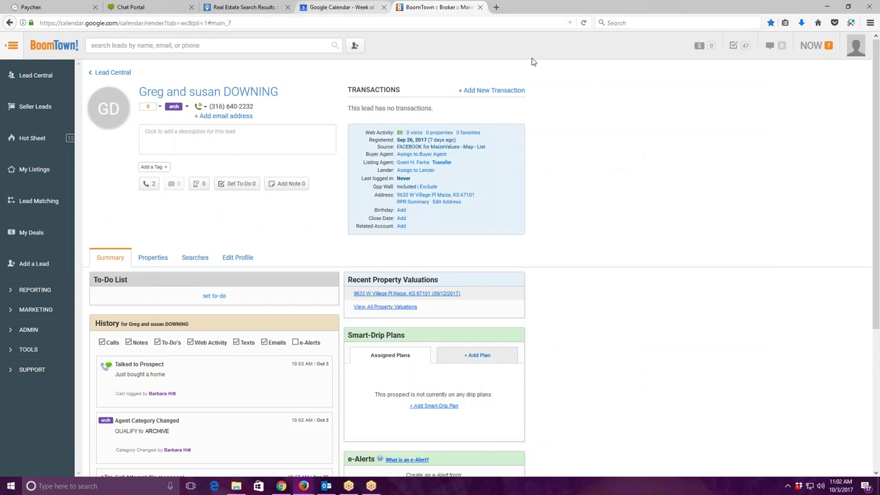
left_click(33, 254)
scroll(34, 275, "down", 1)
left_click(40, 320)
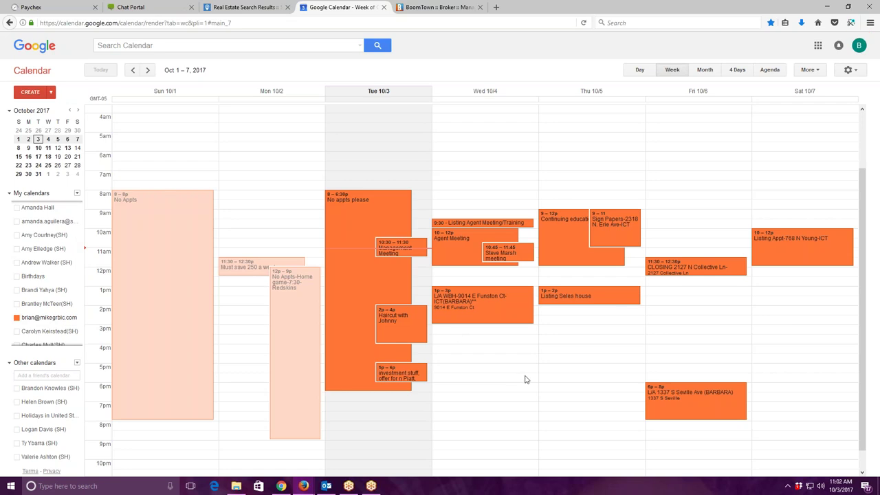
Start a Thursday, October 5 event draft at 3:30pm instead of 3pm, and move Mojo back over the calendar.
scroll(525, 380, "down", 1)
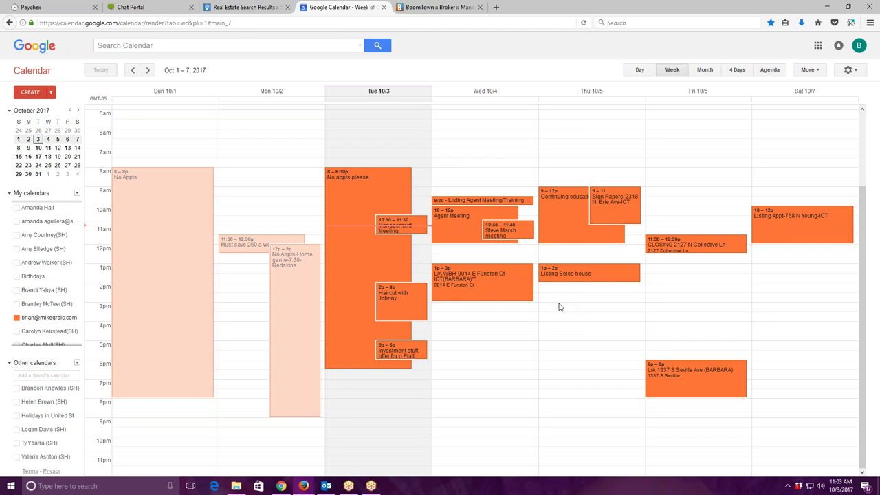
left_click(562, 307)
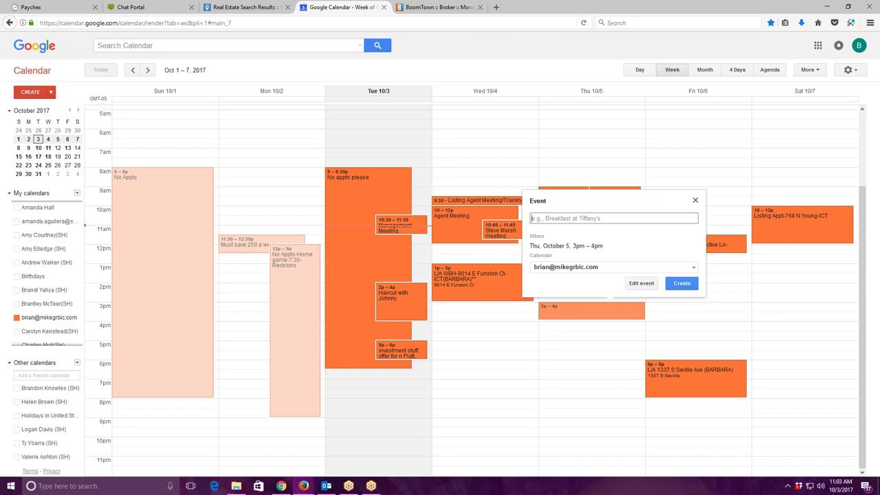
left_click(695, 200)
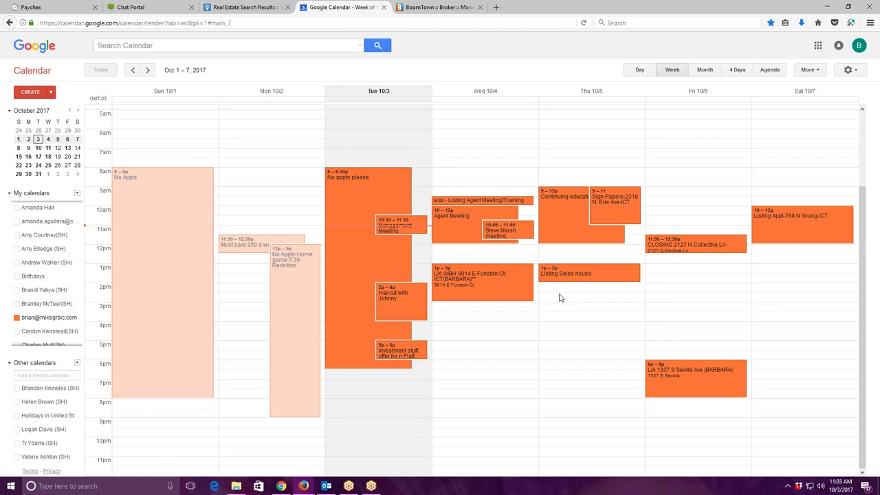
left_click(562, 318)
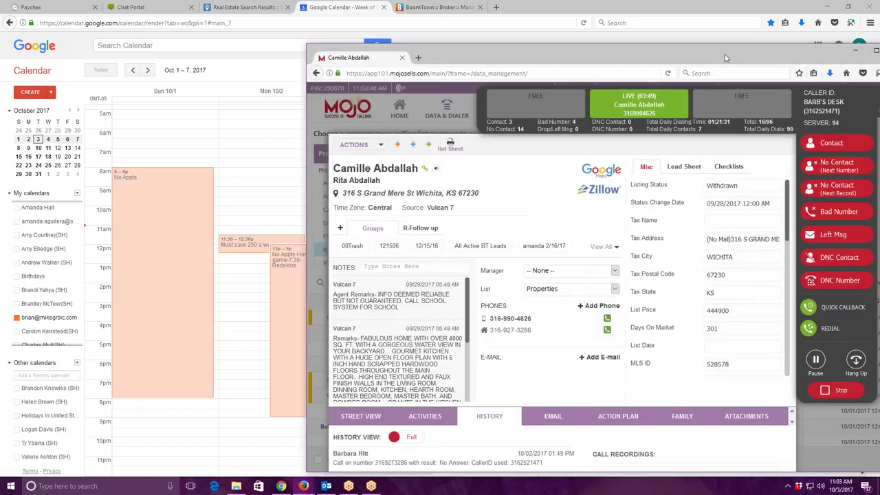
left_click_drag(732, 91, 520, 22)
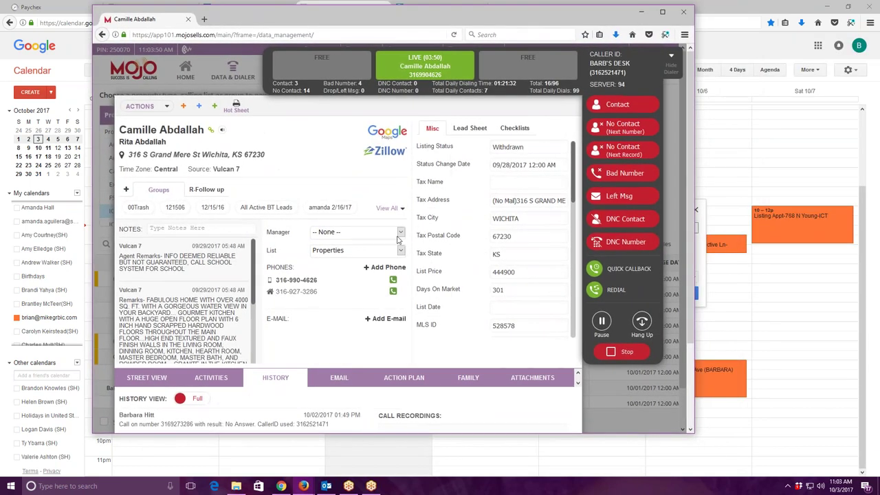
scroll(317, 255, "down", 3)
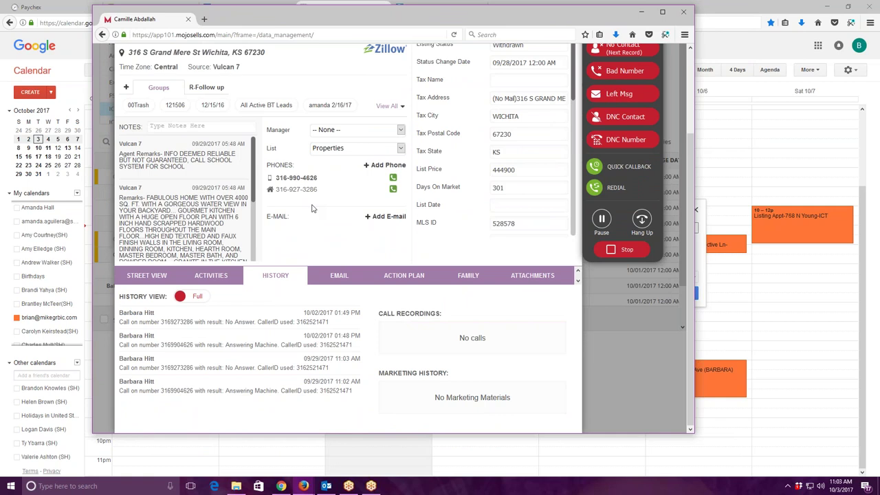
scroll(312, 208, "up", 2)
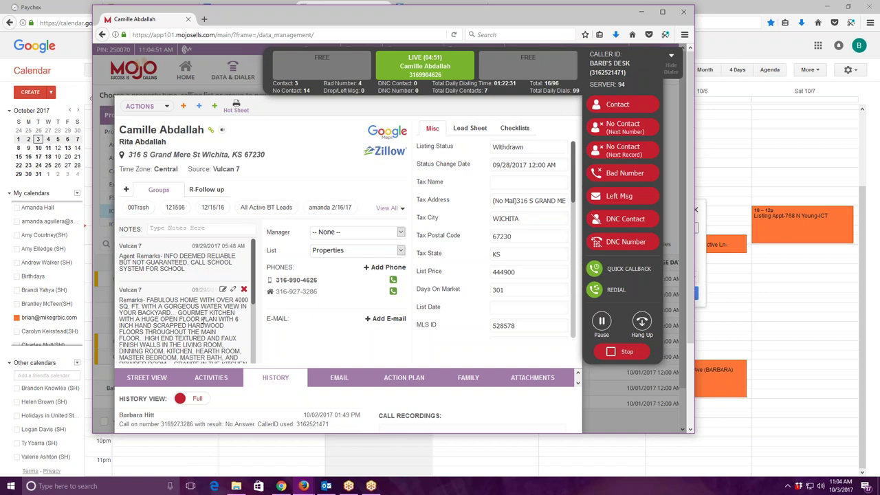
scroll(206, 302, "down", 2)
scroll(549, 270, "down", 10)
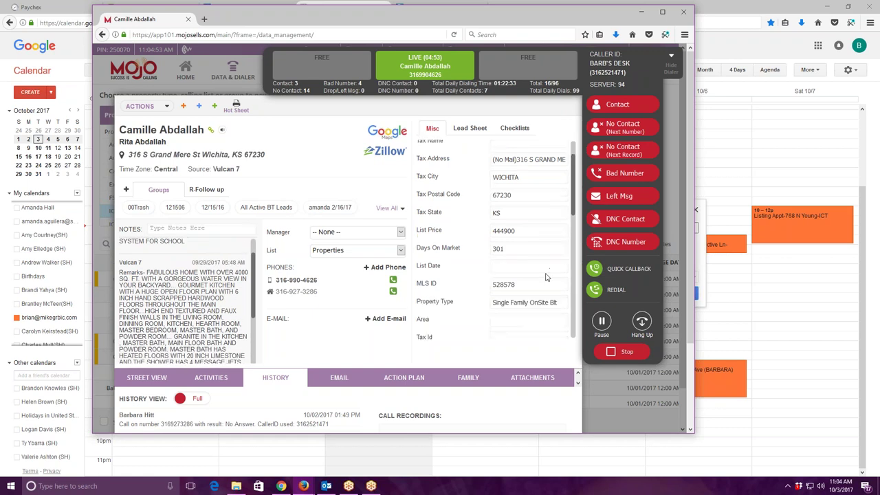
scroll(546, 275, "down", 2)
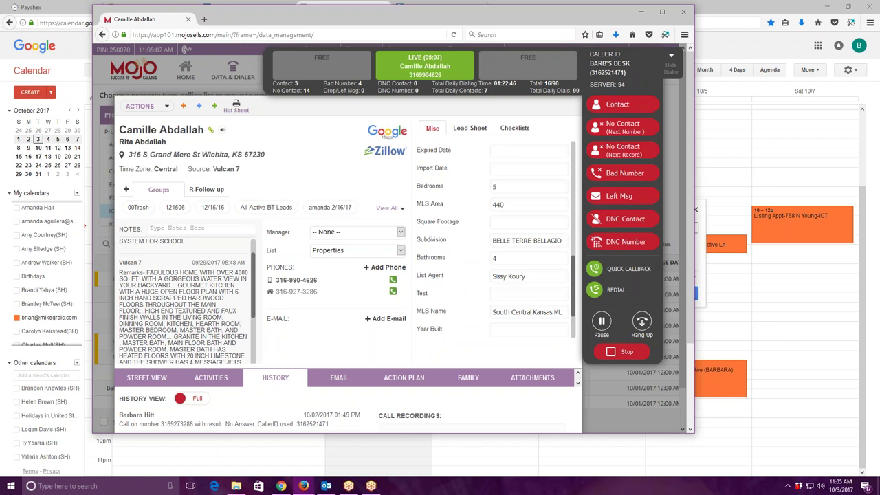
scroll(495, 241, "down", 5)
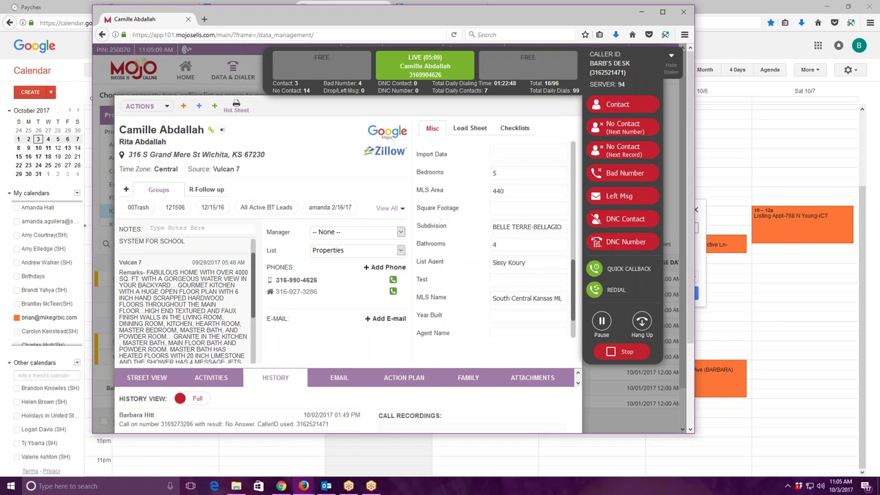
scroll(224, 209, "down", 3)
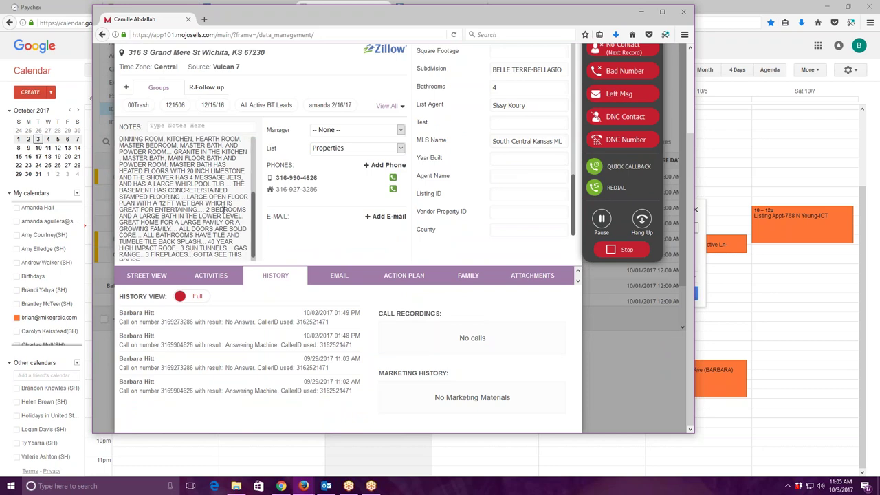
scroll(223, 209, "down", 1)
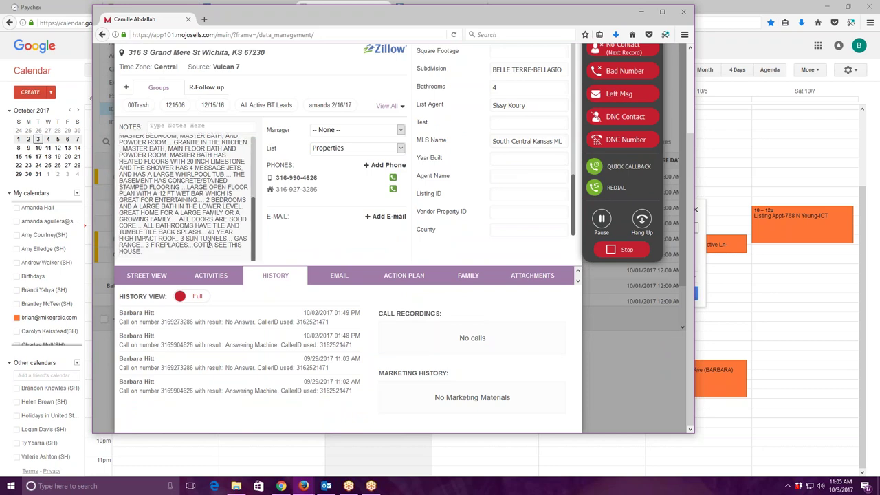
scroll(209, 243, "up", 4)
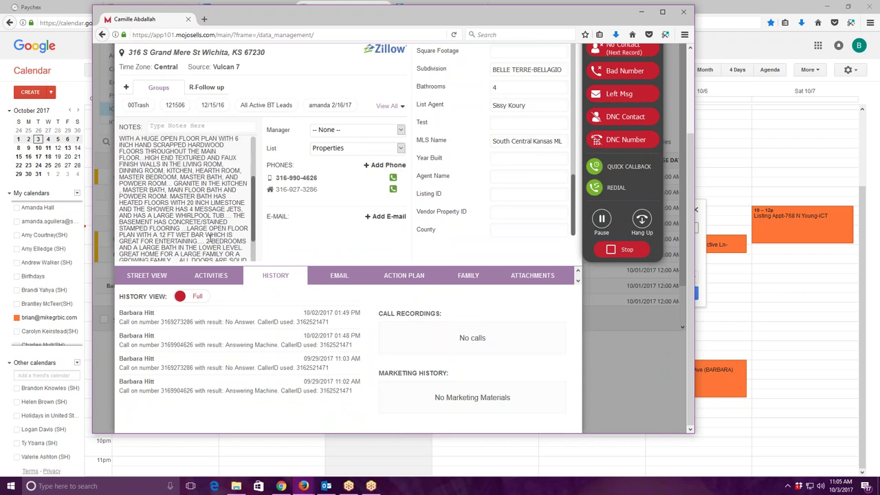
scroll(210, 238, "up", 3)
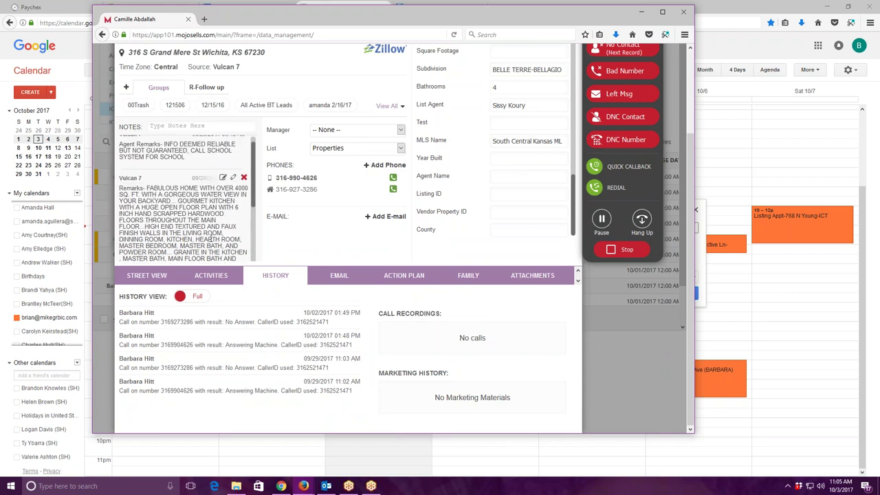
scroll(212, 238, "down", 5)
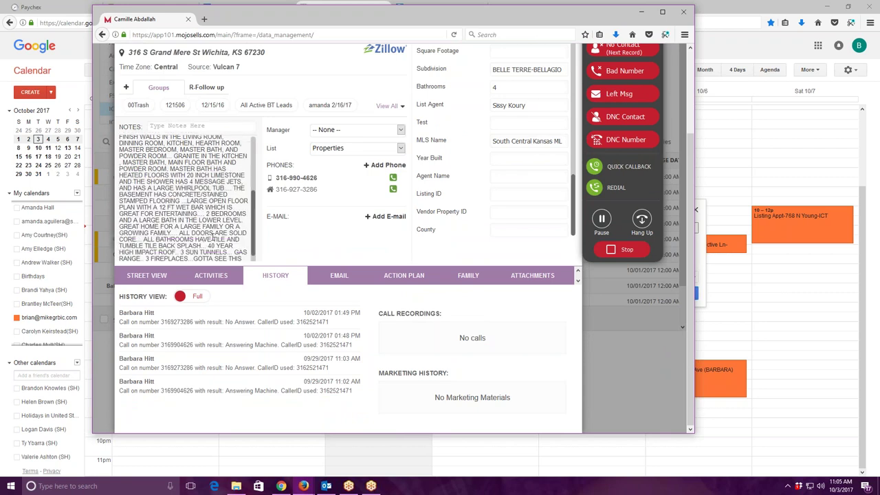
scroll(214, 238, "down", 1)
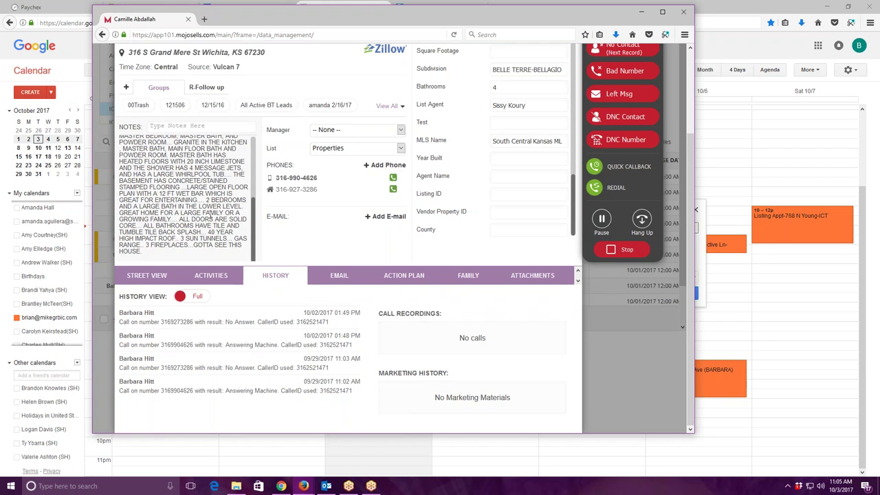
scroll(445, 260, "up", 3)
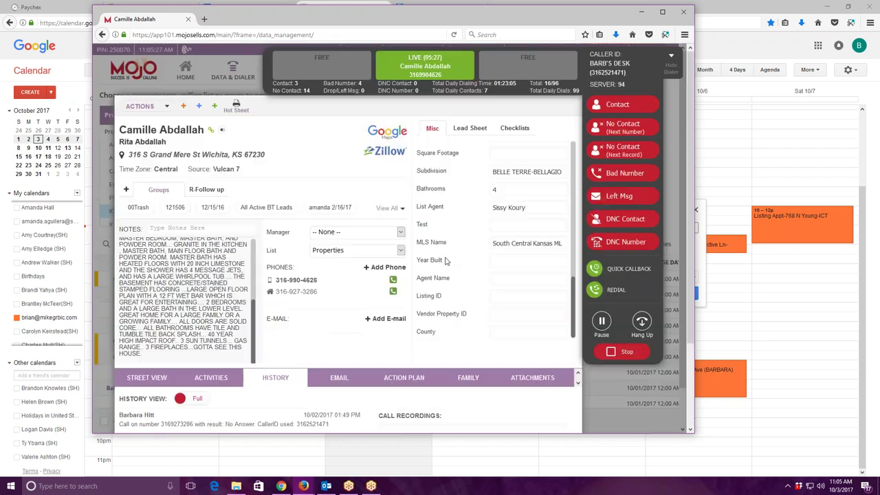
scroll(445, 260, "up", 1)
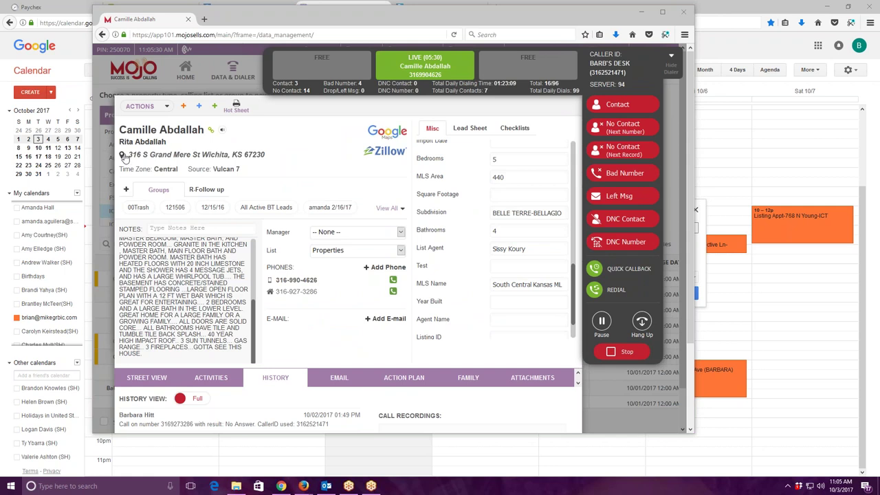
Copy the lead's street address from the Mojo live-call record, then switch away from the dialer.
left_click_drag(128, 155, 199, 159)
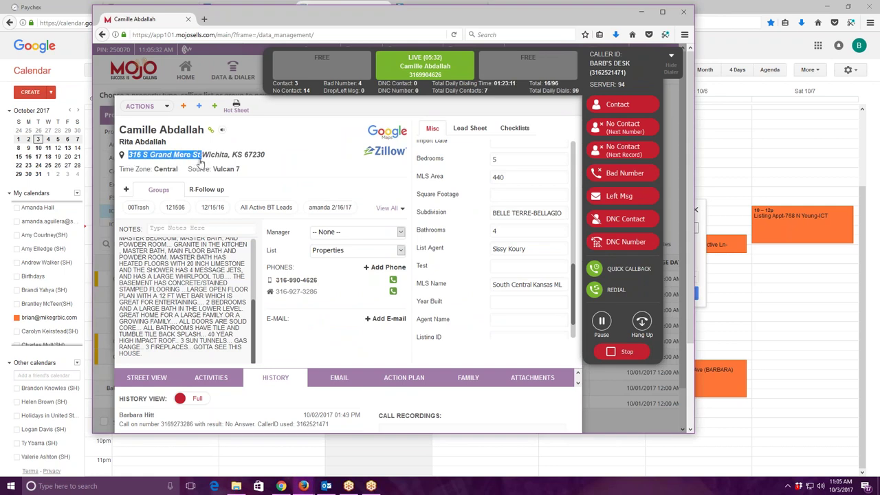
right_click(195, 158)
left_click(215, 162)
key("alt+Tab")
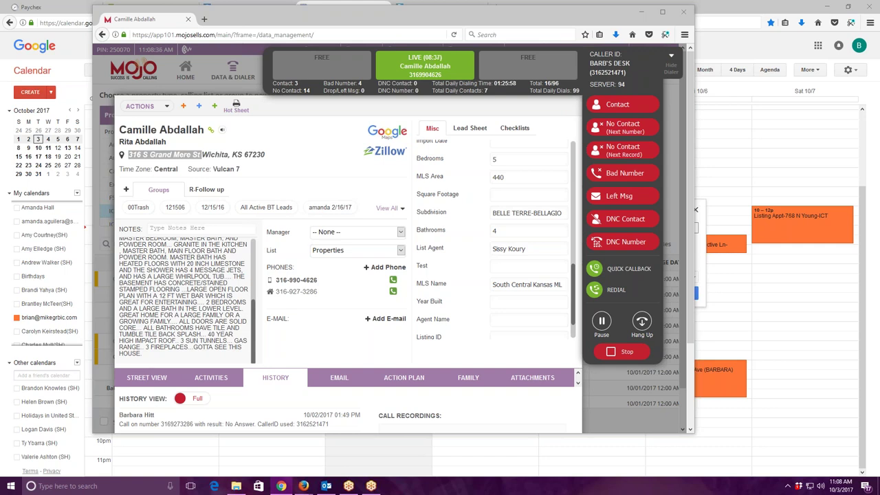
Hang up the live Wichita lead call and minimize the Mojo window.
left_click(641, 329)
left_click(640, 11)
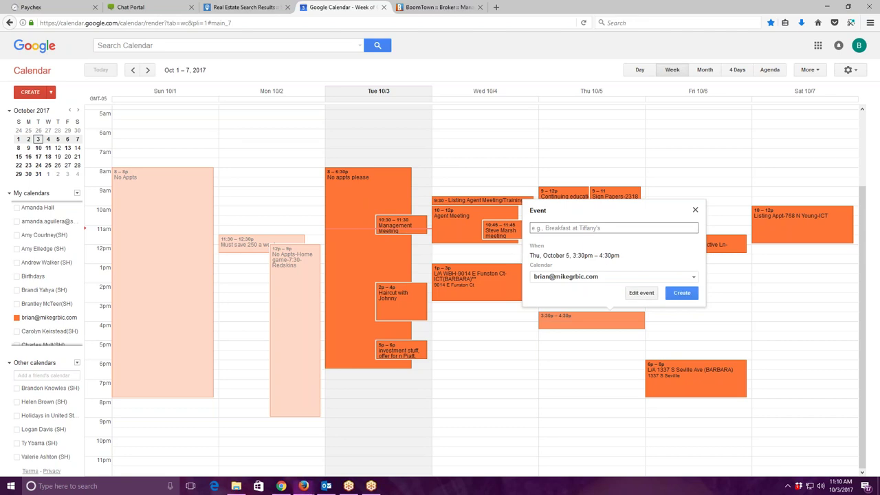
Replace the 3:30 draft with a Thursday 2:30pm 'L/A' event titled with the lead's address and name, then open its editor.
left_click(583, 299)
left_click(574, 299)
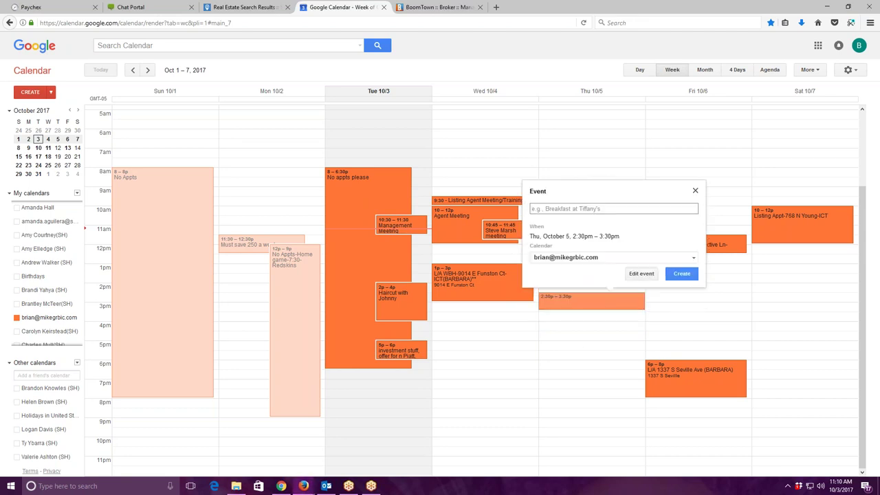
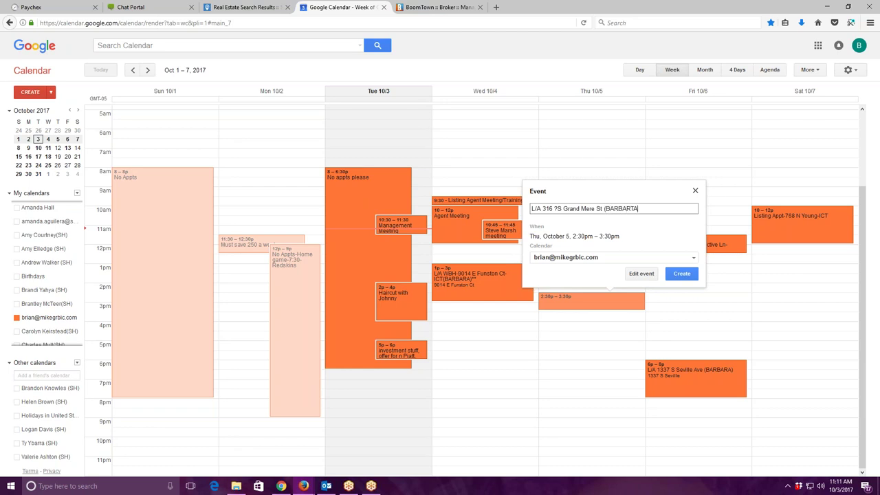
type("A")
left_click(643, 275)
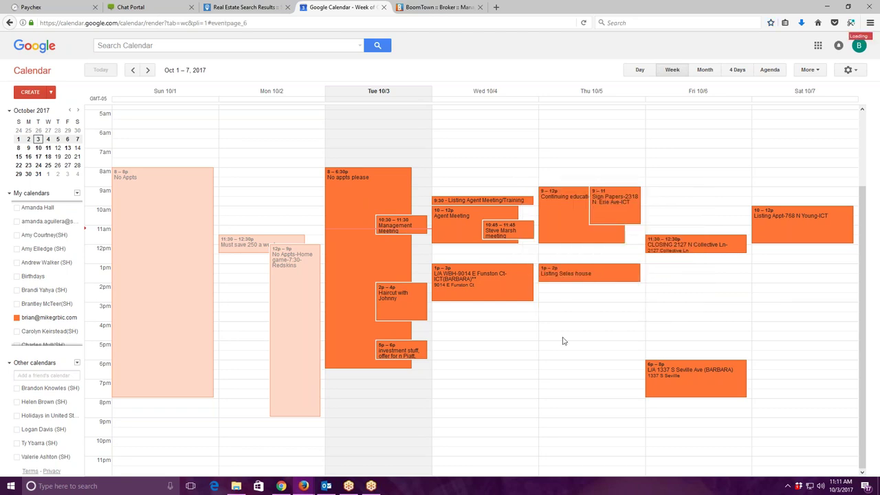
Make the event end at 4:30pm, remove the stray ? from the title, and set the lead's Wichita address as location.
left_click(119, 111)
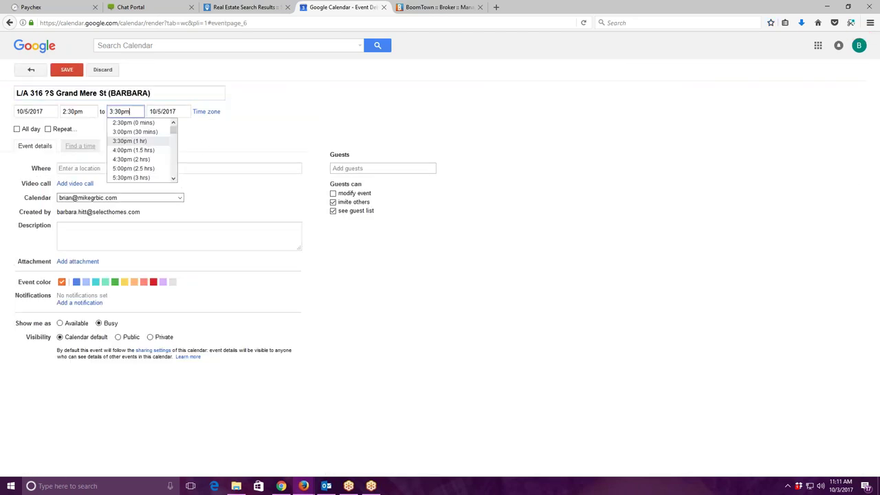
left_click(123, 165)
left_click(118, 167)
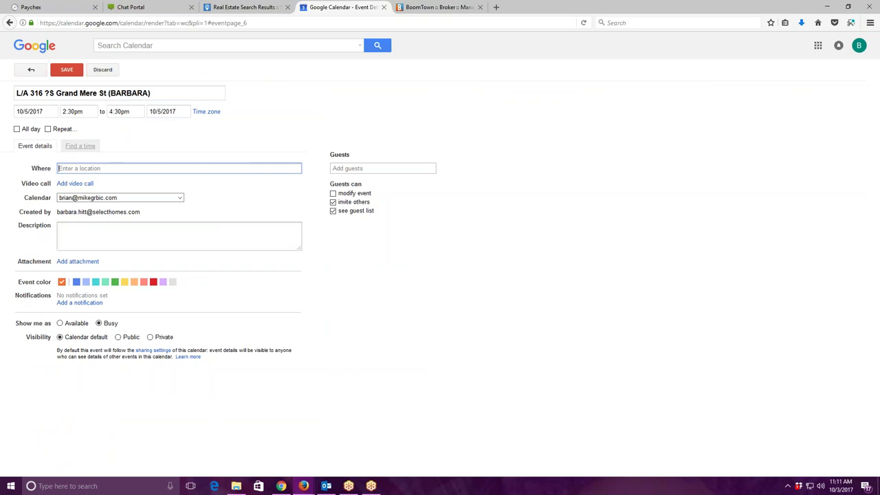
left_click(48, 92)
key("BackSpace")
left_click(79, 168)
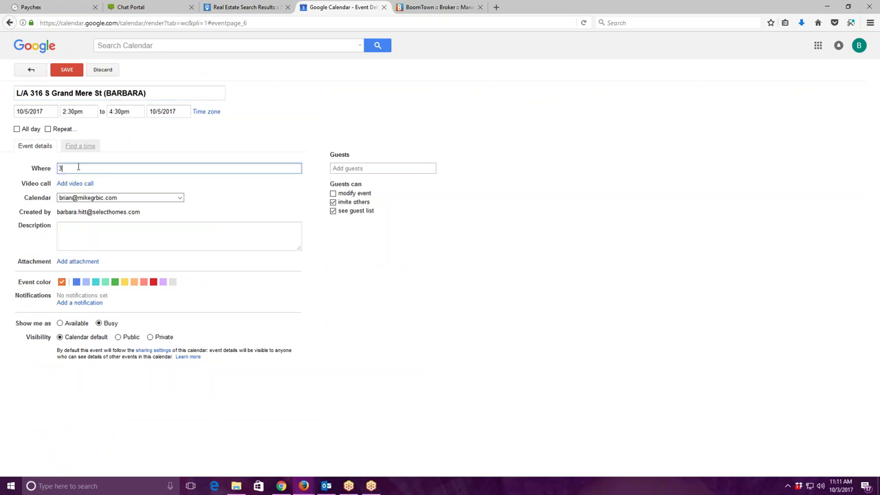
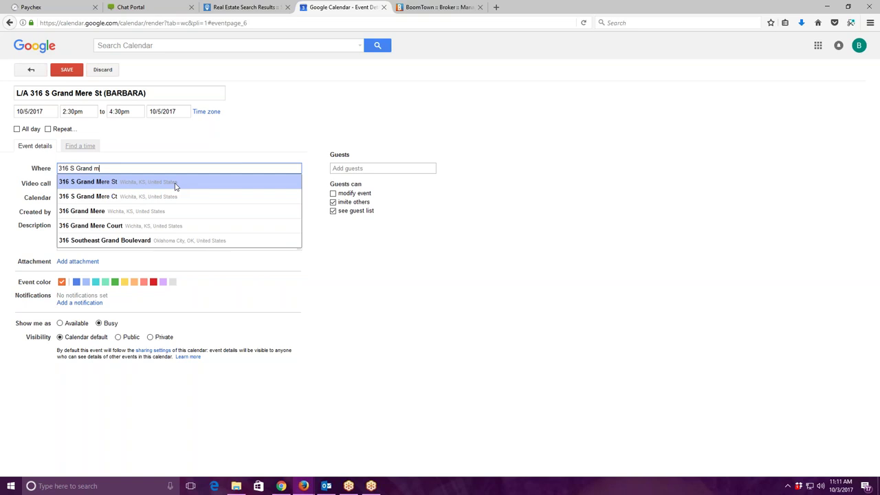
left_click(176, 183)
Insert 'WBH ?' into the title and start the description with 'L/A' and '10/5/17 @ 2:30pm'.
left_click(108, 229)
type("L/A")
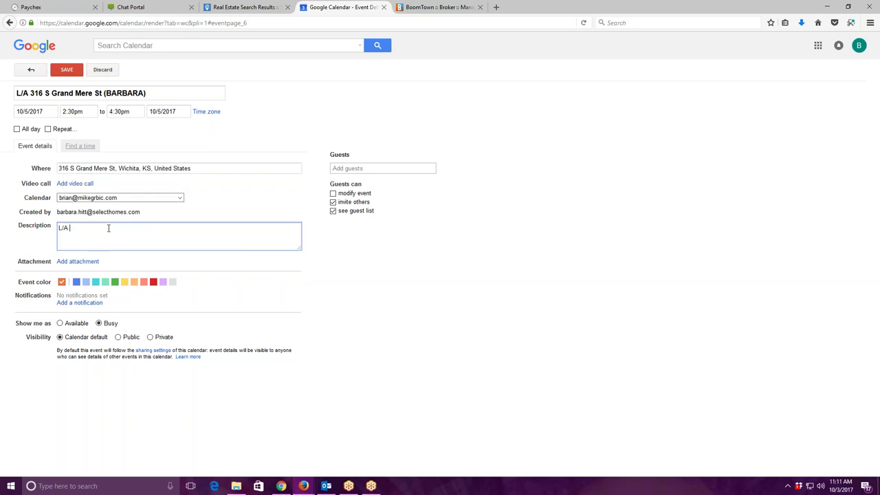
left_click(37, 96)
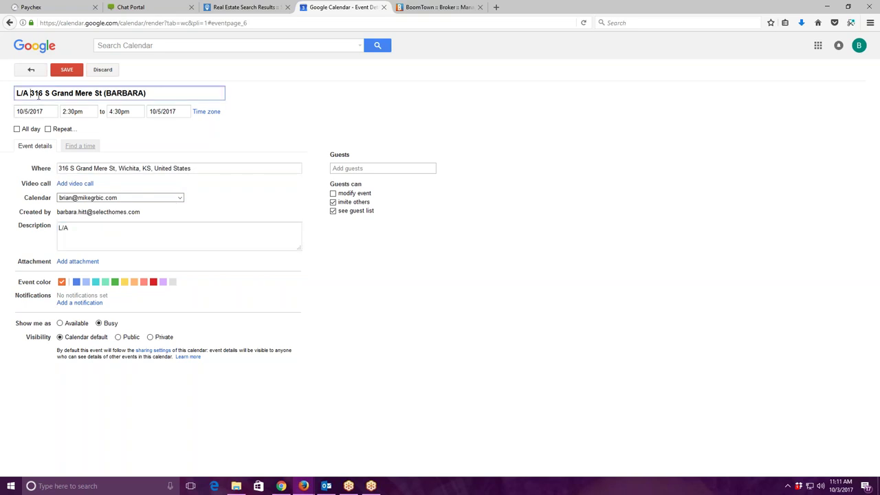
type("WBH ")
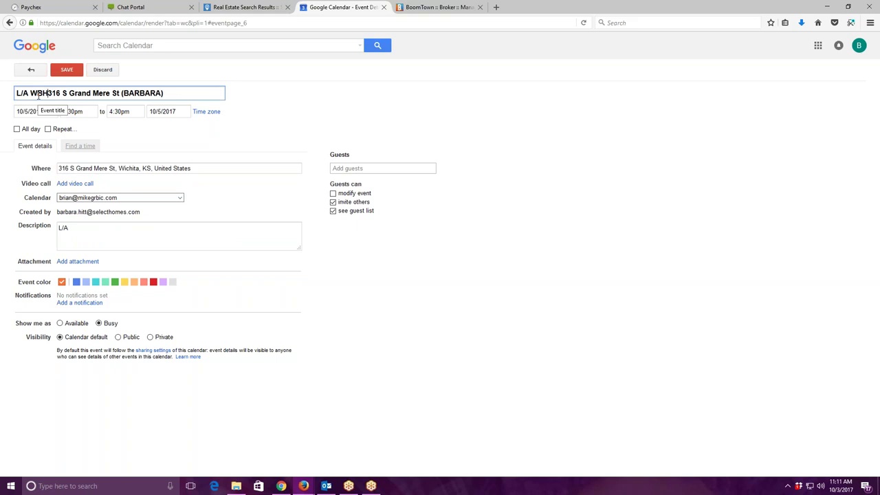
type("?")
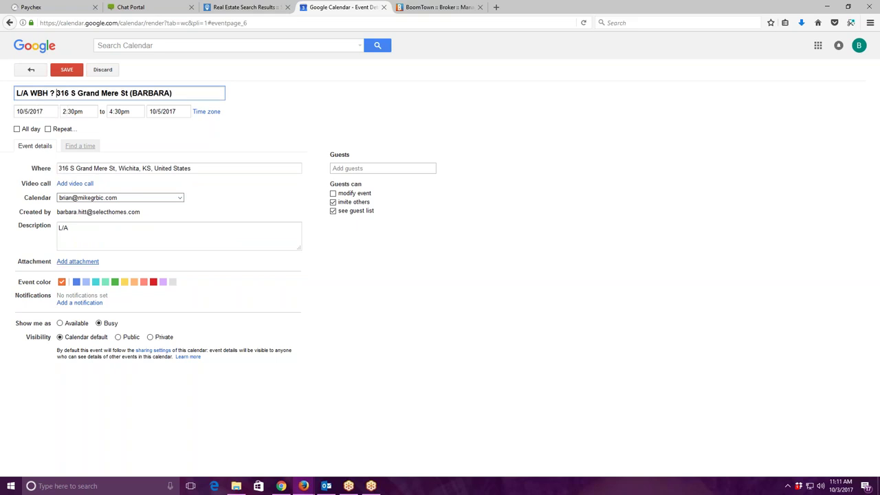
left_click(160, 240)
type("10")
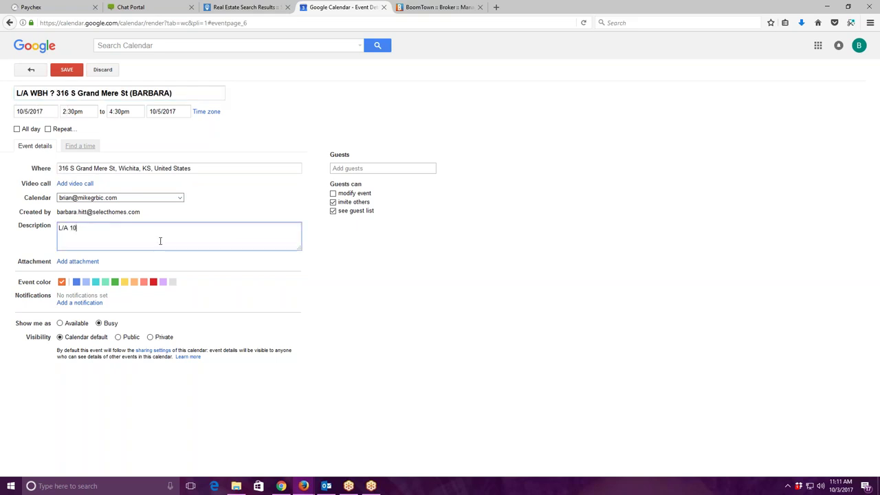
type("/5/17 @ 2:30pm")
key("Return")
Copy the location address and paste it onto the description's next line.
triple_click(96, 168)
right_click(96, 171)
left_click(117, 199)
left_click(142, 227)
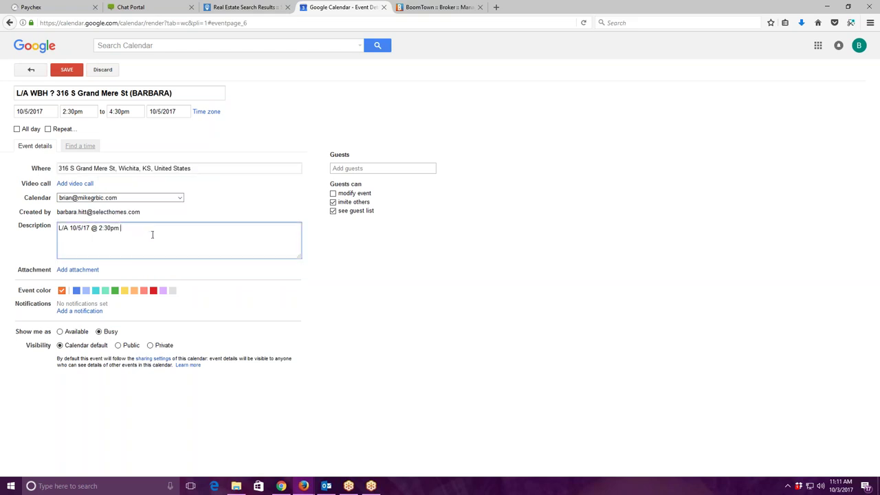
left_click(73, 247)
right_click(73, 247)
left_click(90, 284)
key("Return")
Add the sellers' names, phone number and e-mail address to the description.
key("Return")
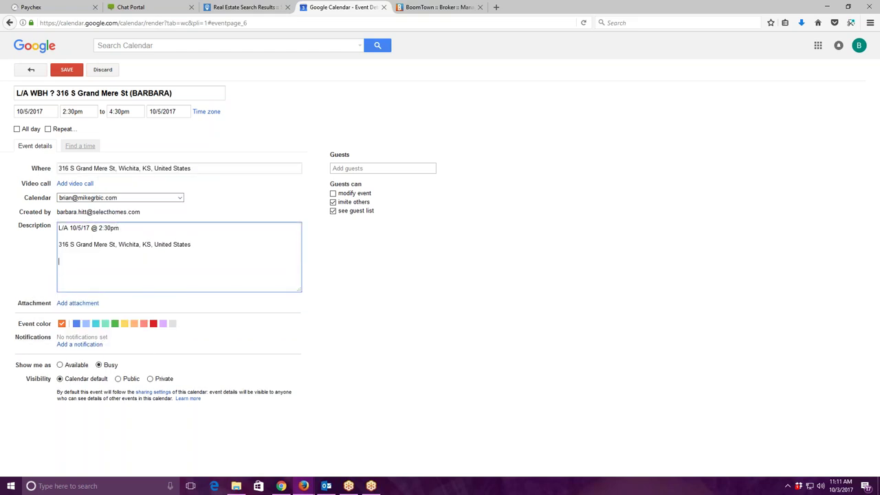
key("Return")
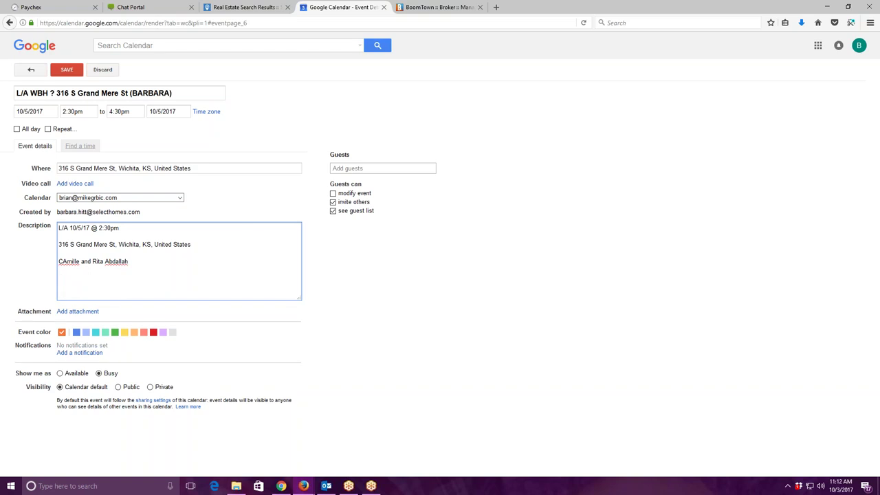
key("Return")
key("Return")
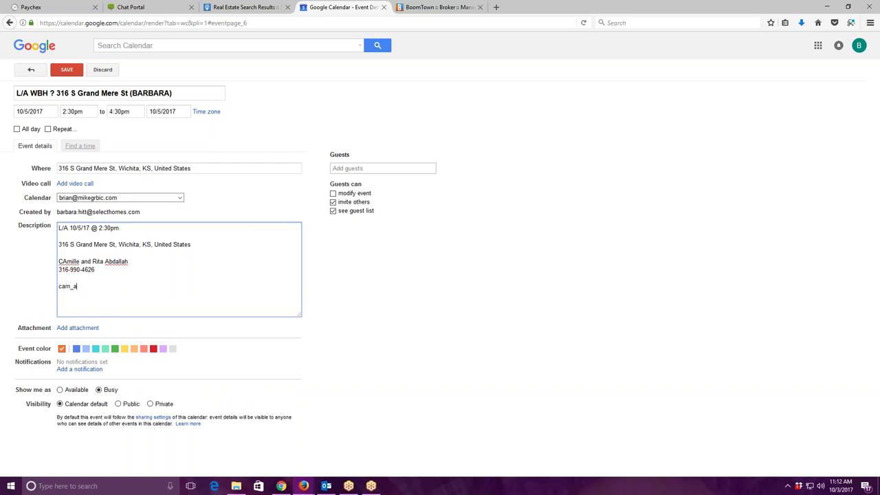
Select and copy the entire description text.
left_click_drag(57, 229, 216, 283)
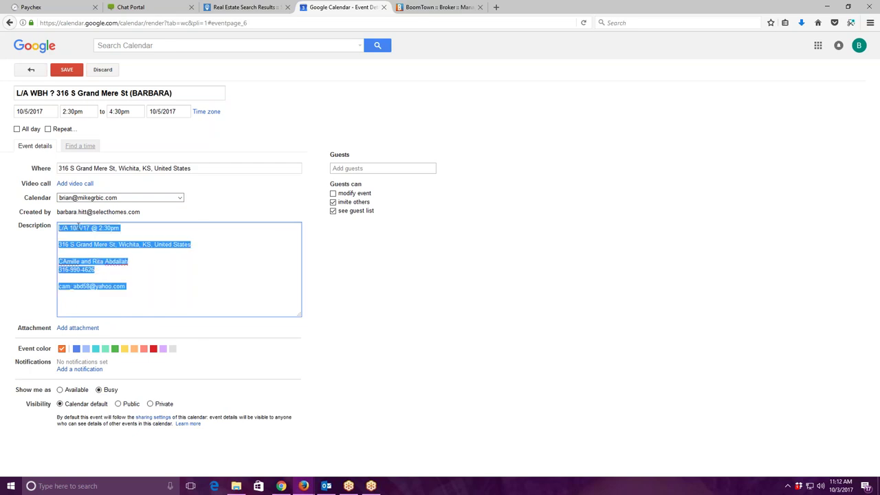
right_click(78, 227)
left_click(100, 256)
Save the appointment, reopen its full editor, and save it again.
left_click(67, 69)
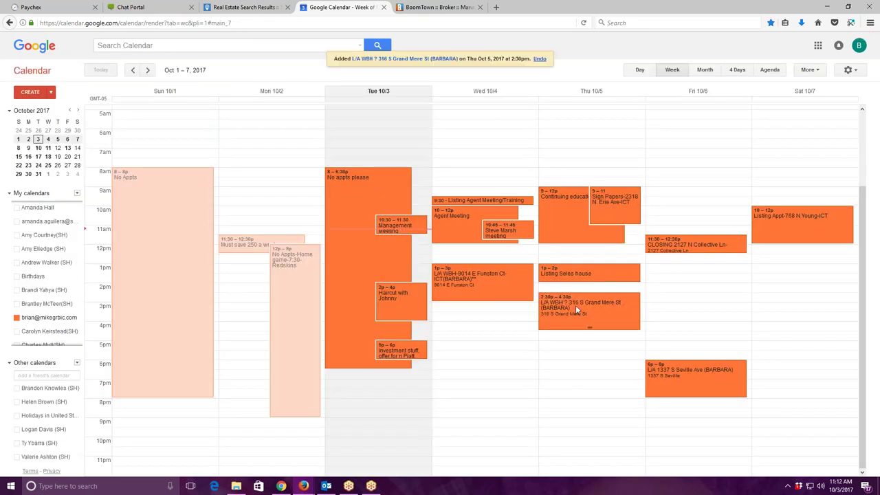
left_click(561, 327)
left_click(686, 308)
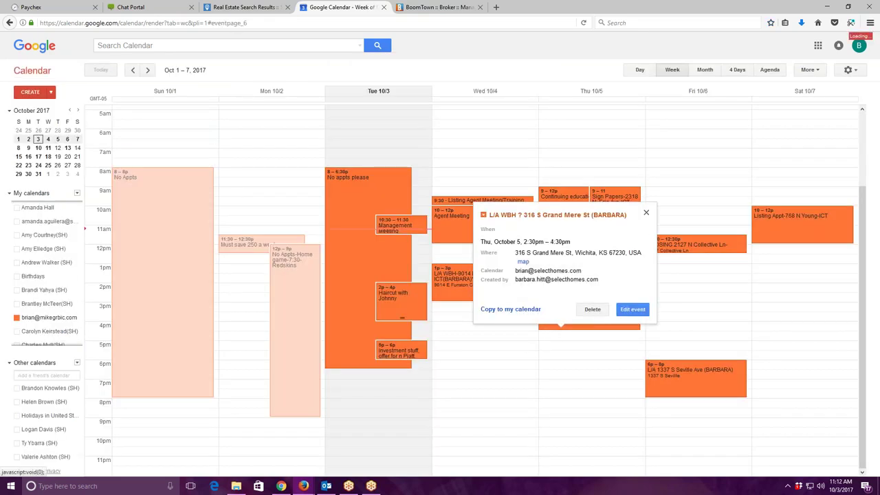
left_click(67, 69)
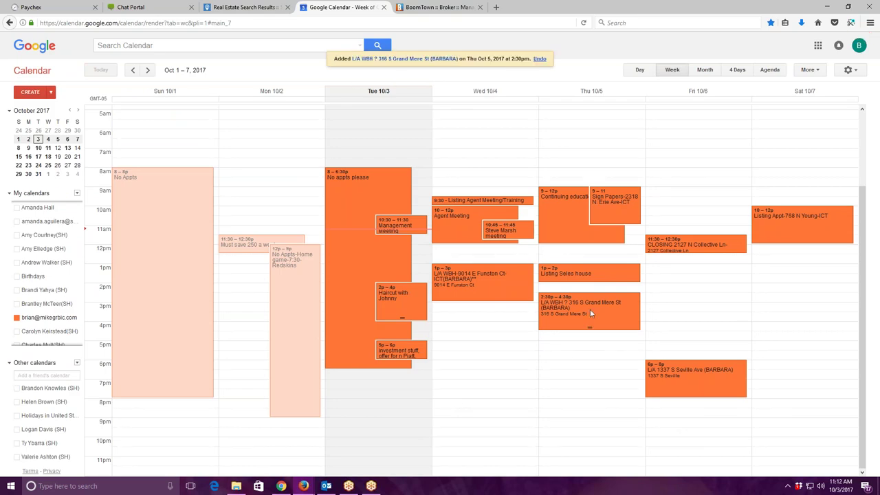
Reopen the appointment and choose Copy to another calendar from More actions.
left_click(404, 58)
left_click(277, 70)
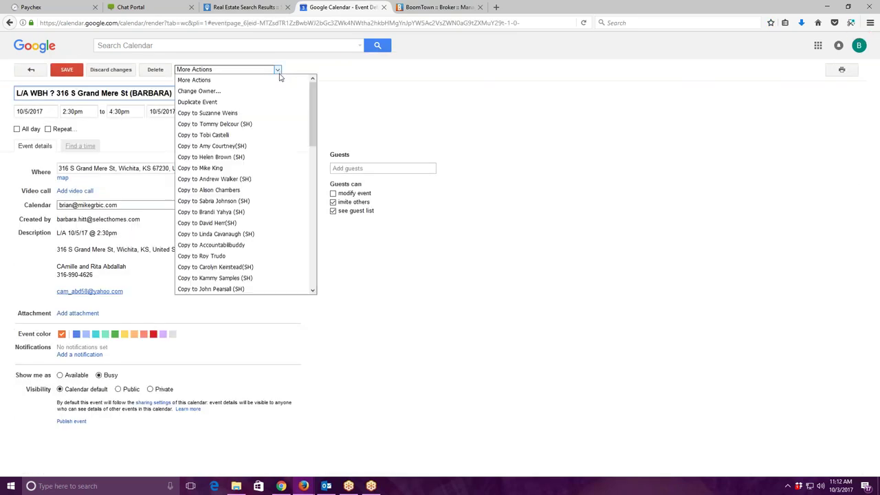
left_click(251, 244)
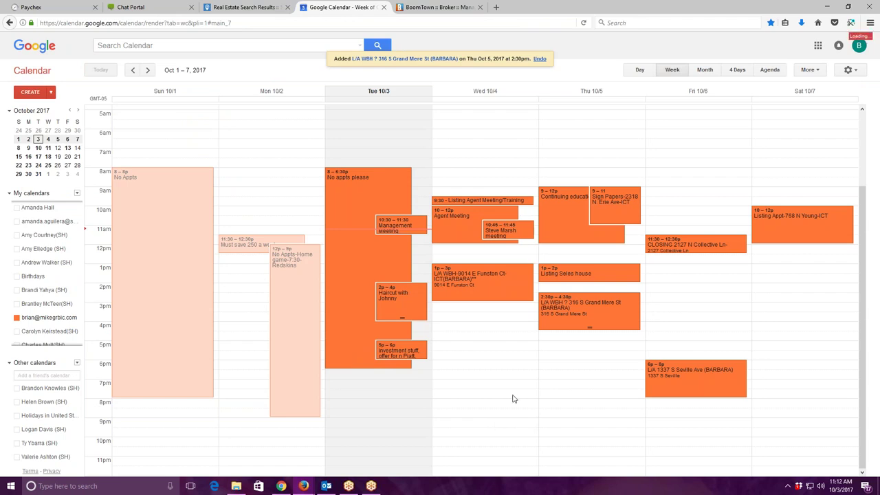
In Mojo, tag the lead with 00Trash, log it as Contact, then mark the next call No Contact.
left_click(134, 7)
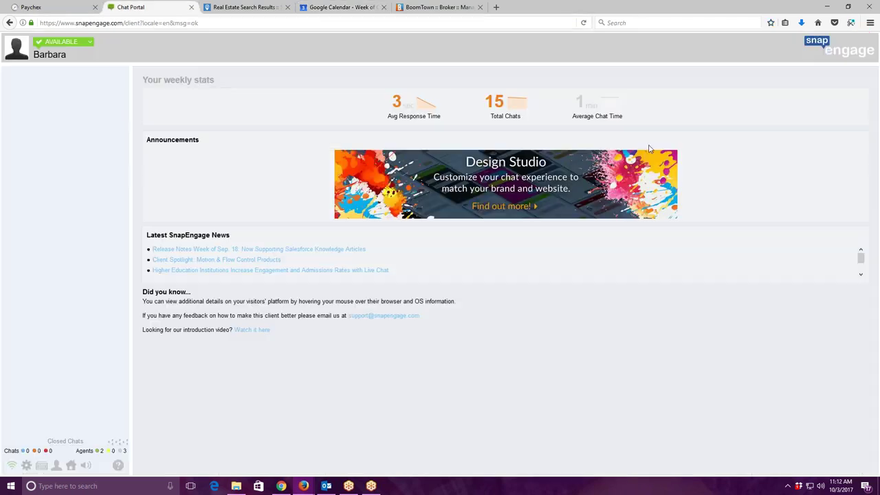
key("alt+Tab")
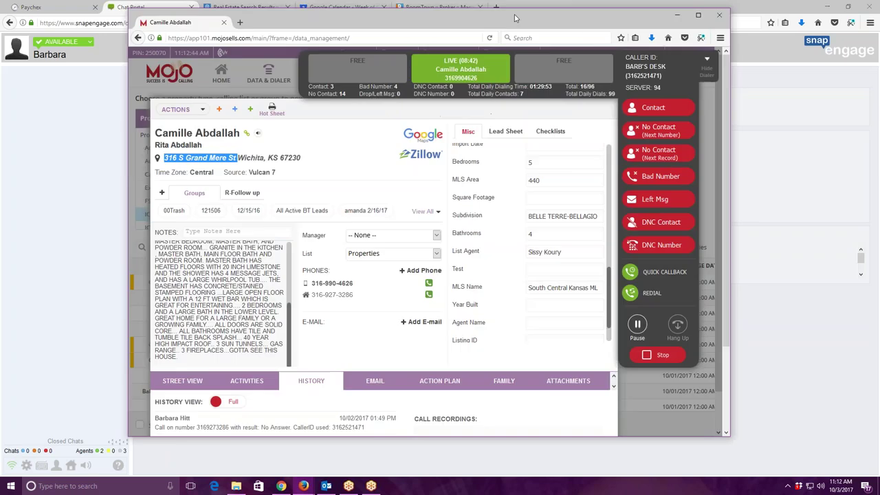
left_click(176, 207)
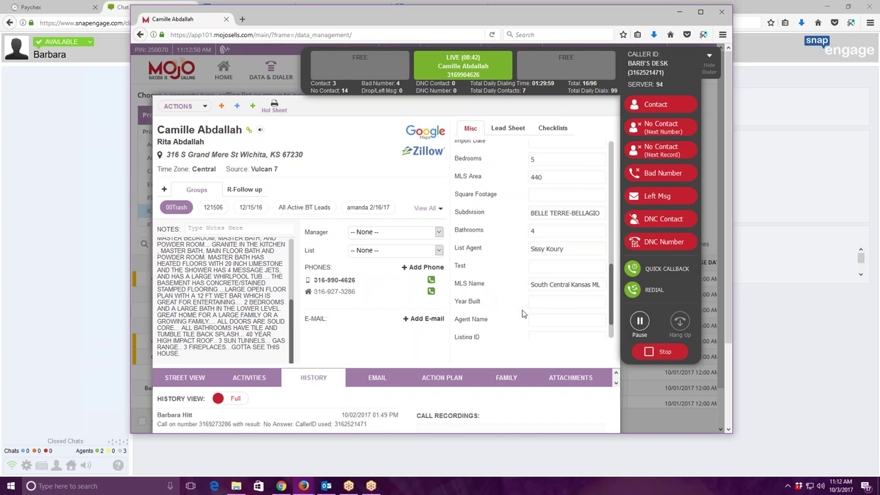
left_click(657, 104)
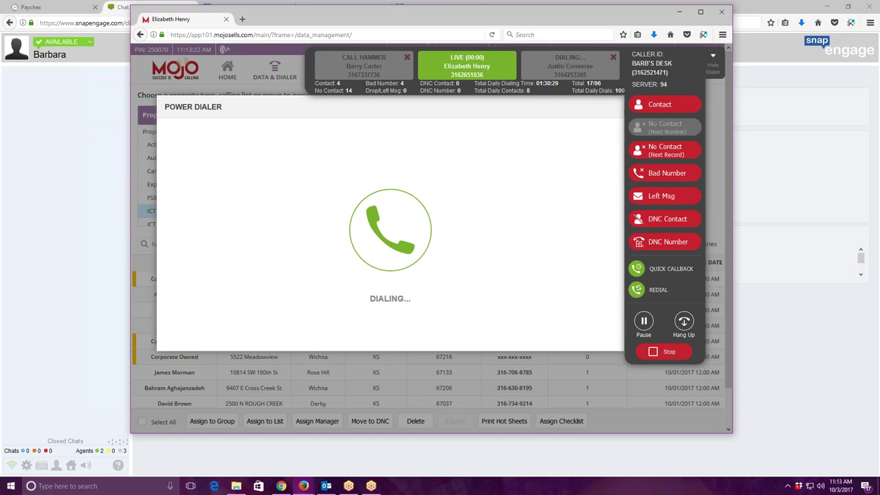
left_click(661, 151)
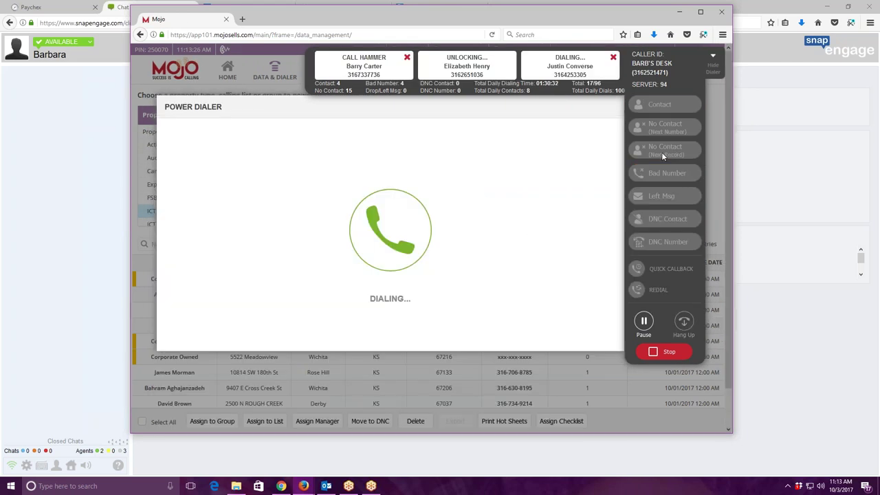
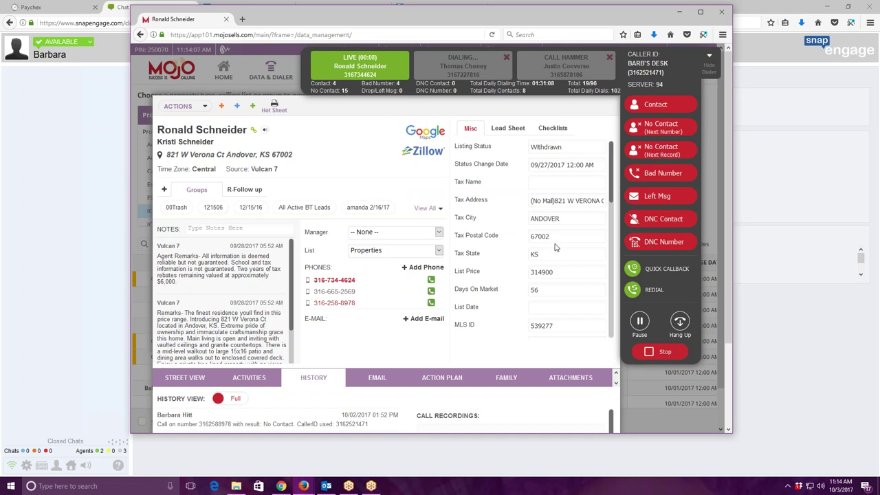
Review the Misc fields, hang up the Andover homeowner call, and log it as Contact.
scroll(570, 247, "down", 5)
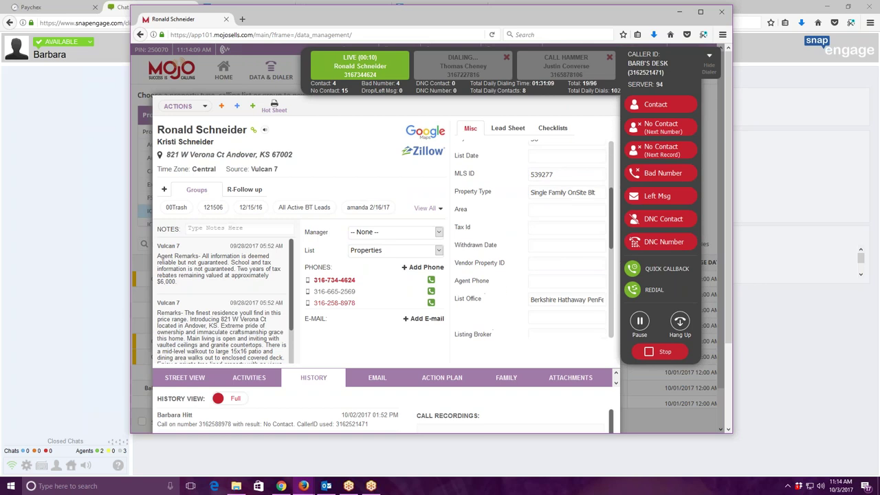
scroll(576, 272, "up", 3)
scroll(571, 262, "up", 3)
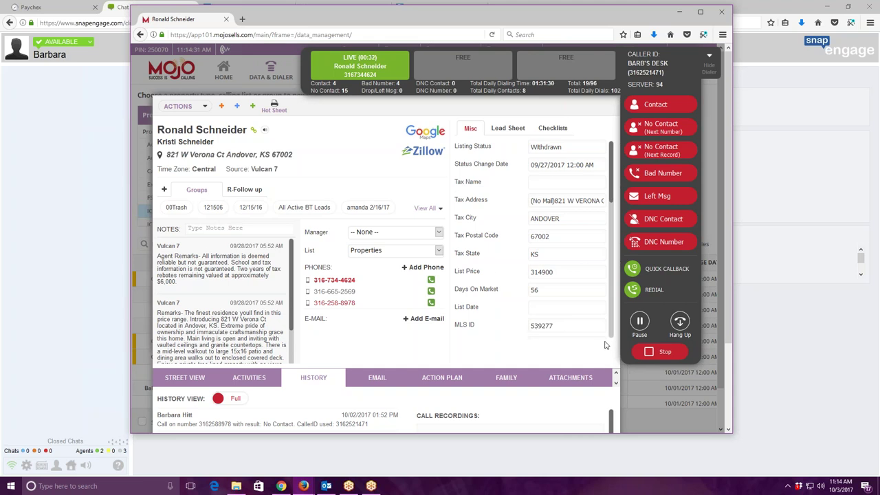
left_click(680, 327)
left_click(682, 110)
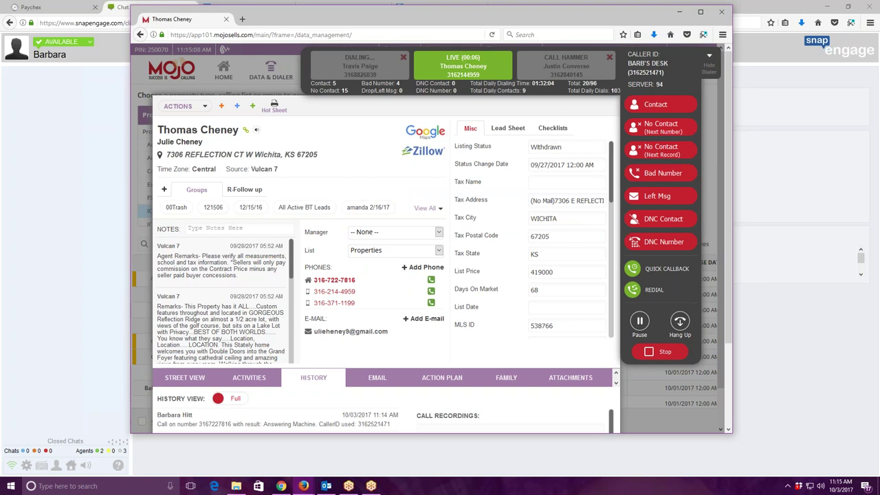
Mark three unanswered calls No Contact (Next Number) so each lead's next phone is dialed.
left_click(661, 128)
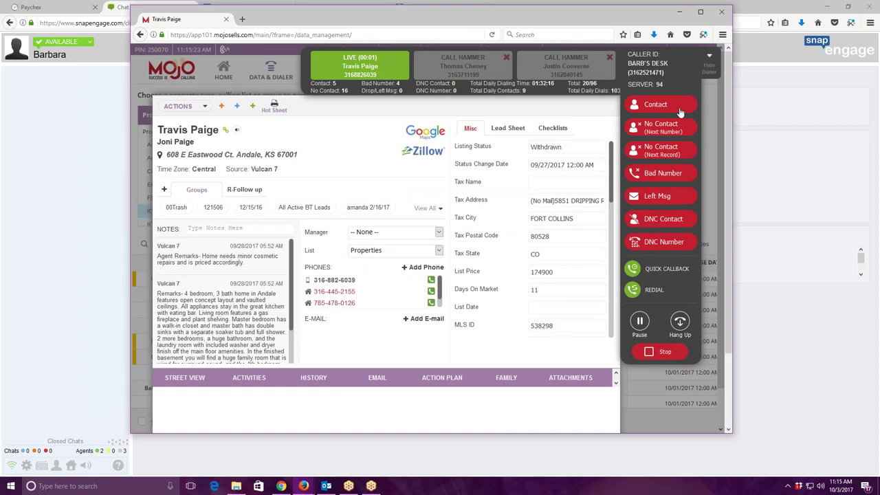
left_click(668, 127)
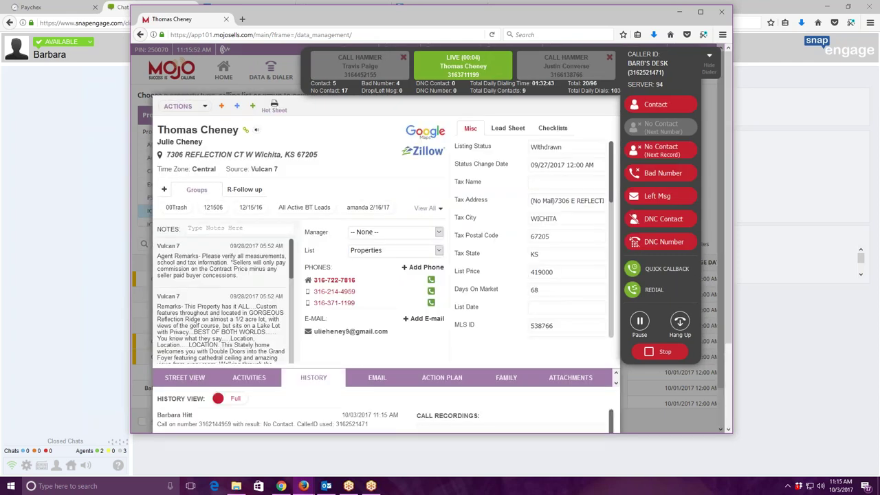
left_click(663, 149)
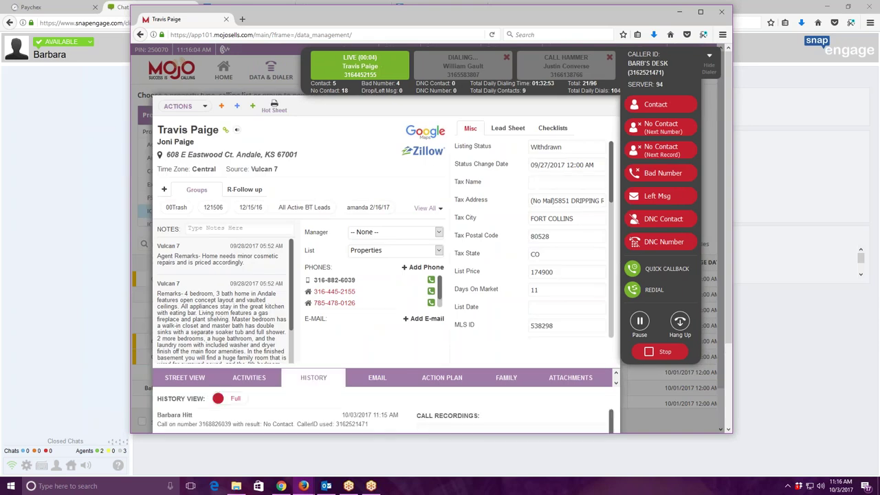
Mark the Andale lead's unanswered call No Contact (Next Number).
left_click(664, 132)
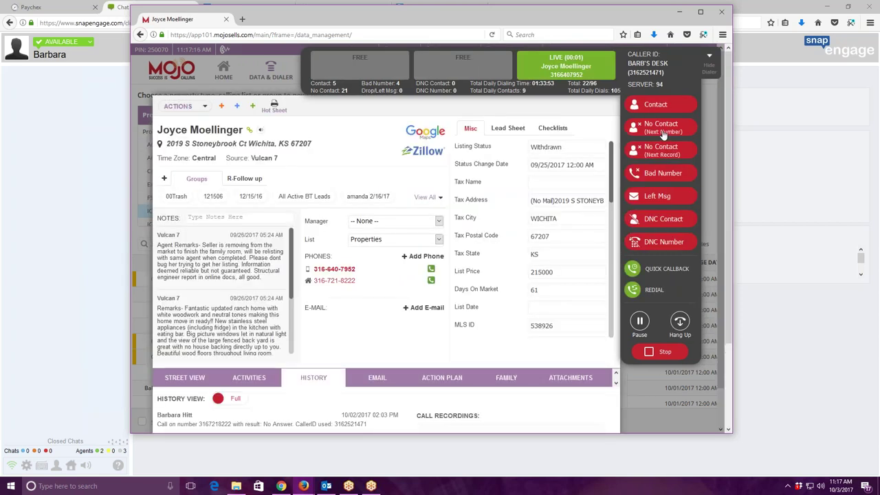
Log the Wichita call No Contact (Next Number), then the Augusta call No Contact (Next Record).
left_click(661, 127)
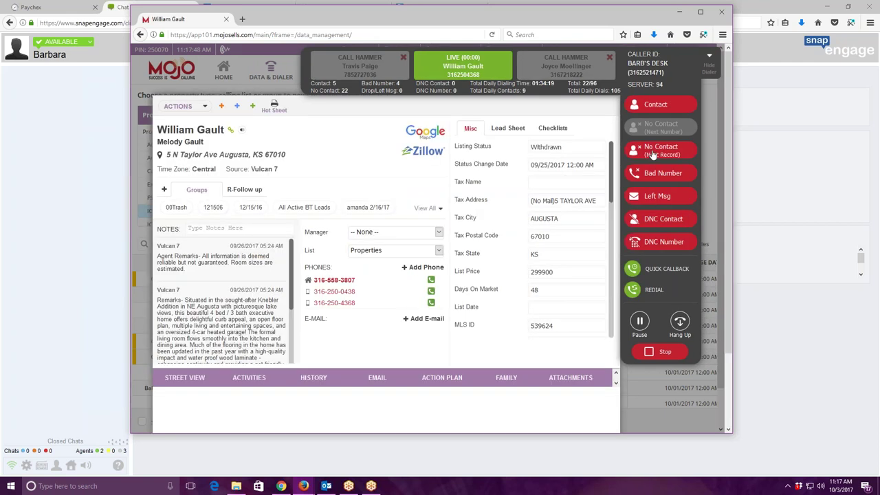
left_click(661, 151)
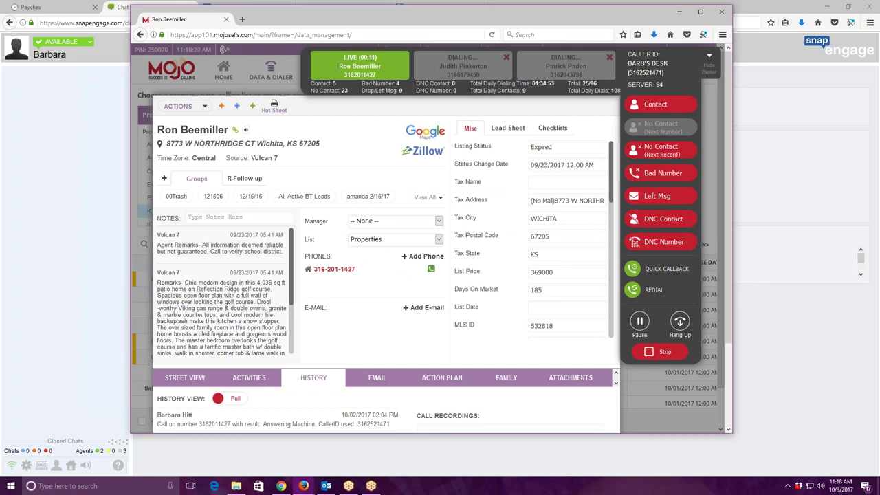
Hang up the Northridge call, tag it 00Trash as Contact, then skip the next lead as No Contact.
left_click(679, 322)
mouse_move(349, 278)
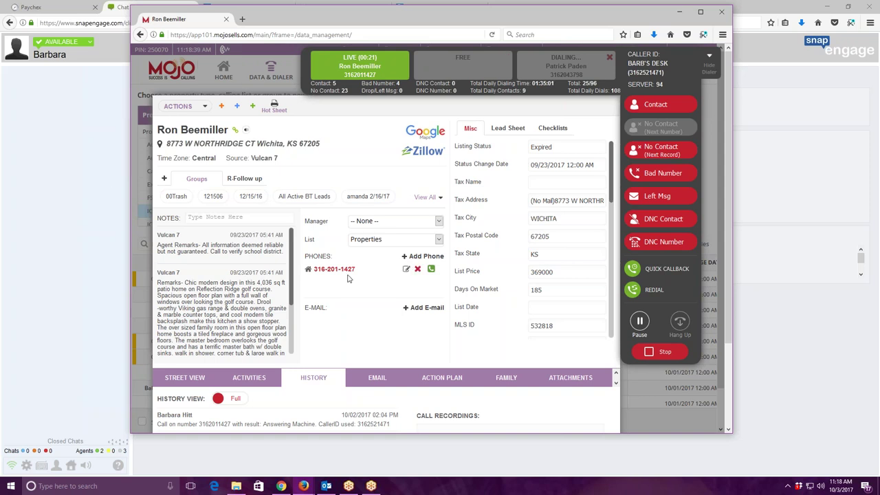
left_click(187, 197)
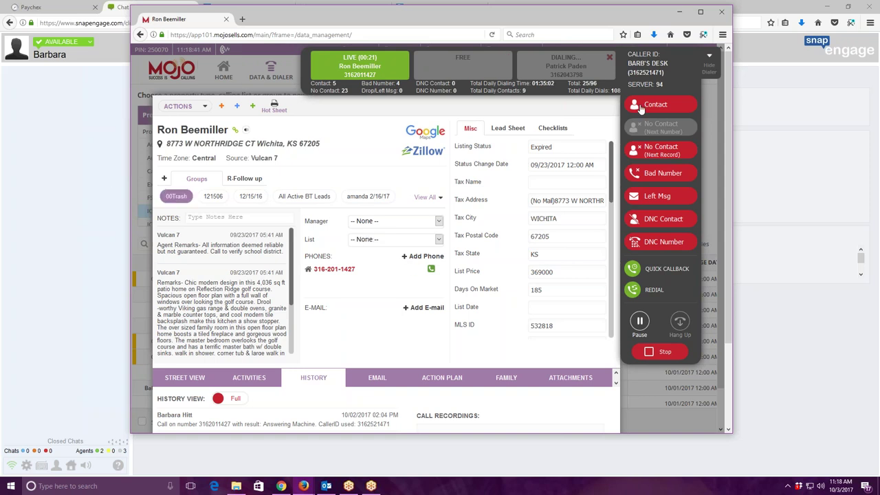
left_click(640, 106)
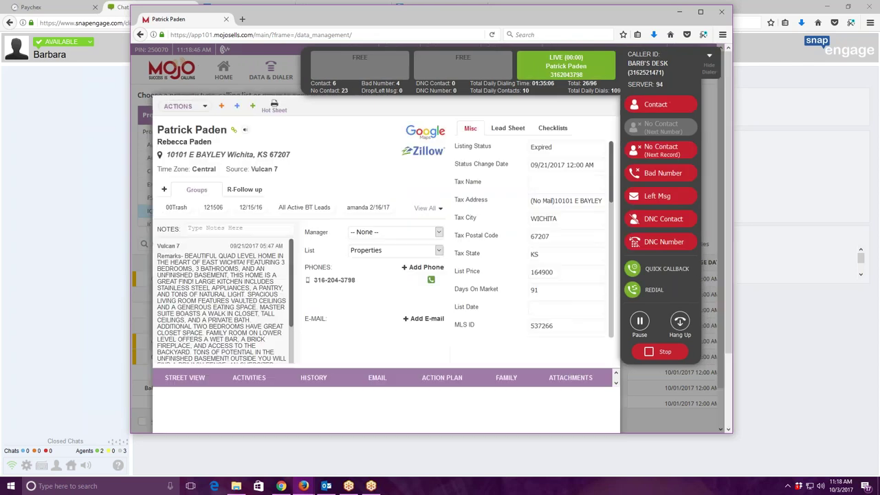
left_click(655, 156)
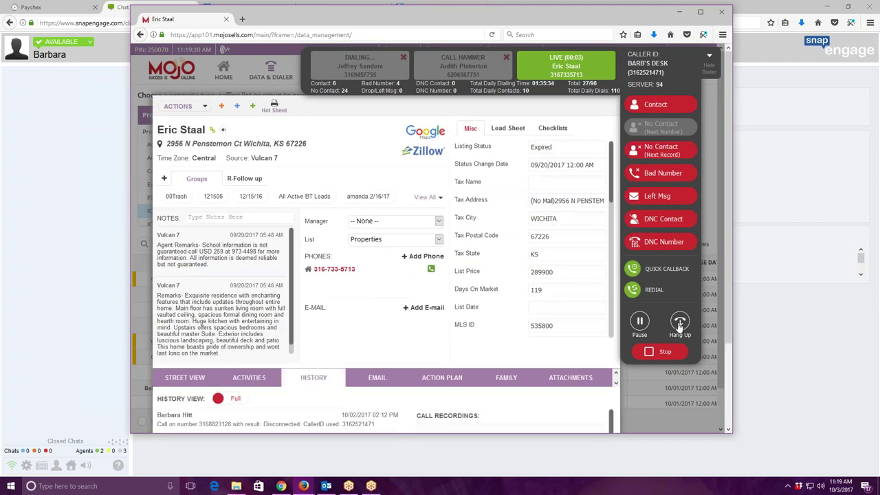
left_click_drag(506, 20, 513, 21)
left_click(685, 13)
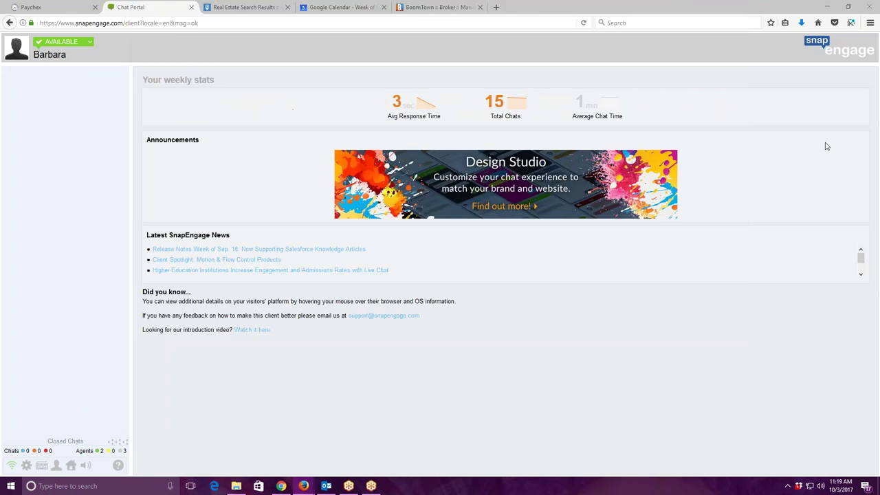
left_click(437, 7)
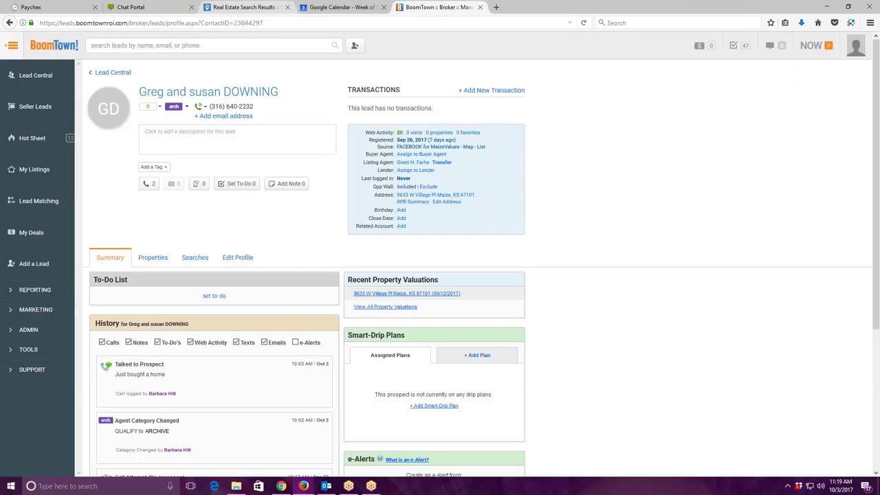
left_click(340, 7)
left_click(599, 318)
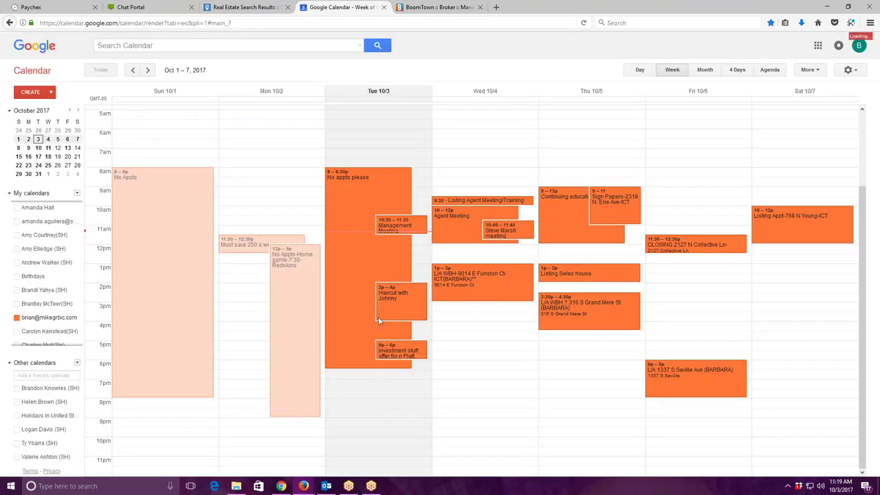
Copy the appointment's full description and close the event back to the week view.
left_click(54, 94)
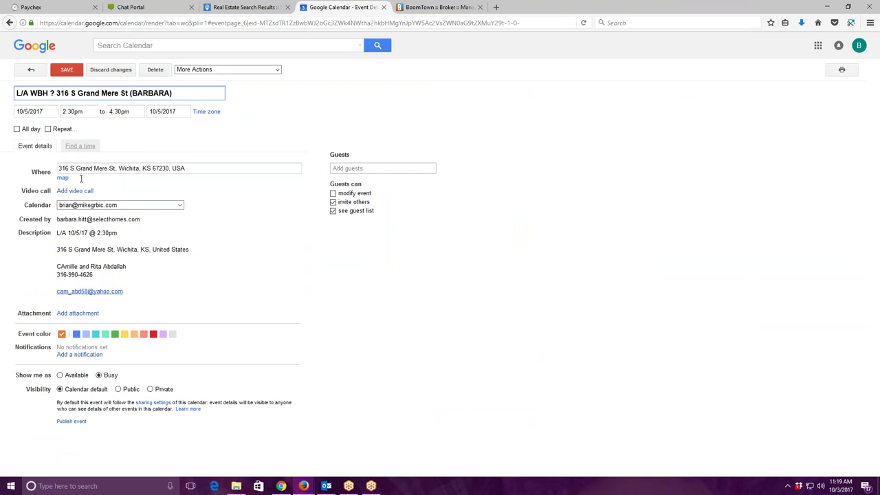
left_click_drag(58, 232, 172, 328)
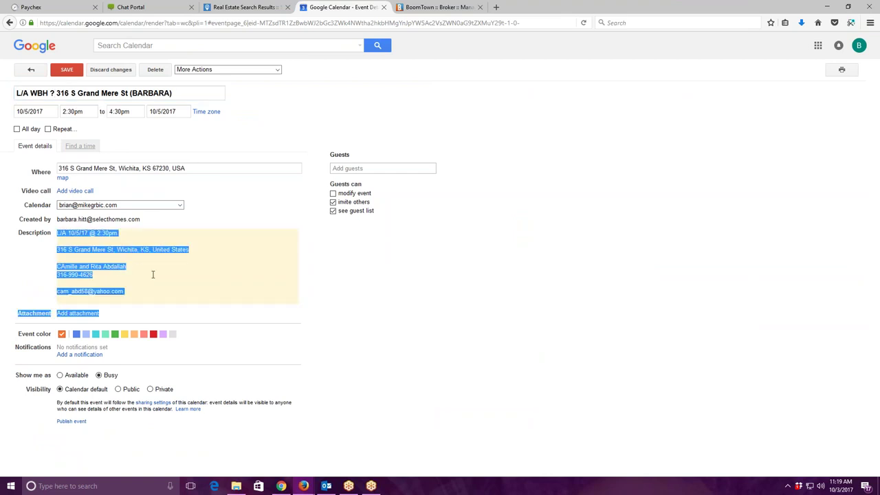
left_click(92, 266)
key("ctrl+a")
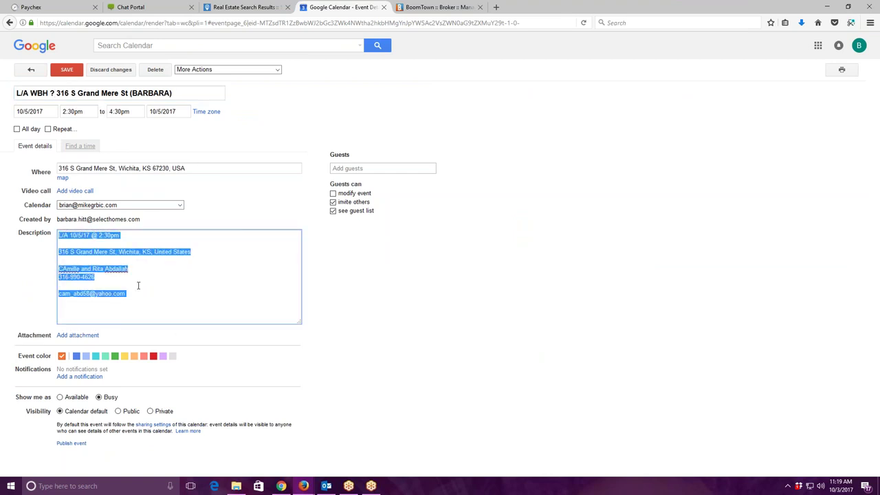
right_click(110, 238)
left_click(131, 266)
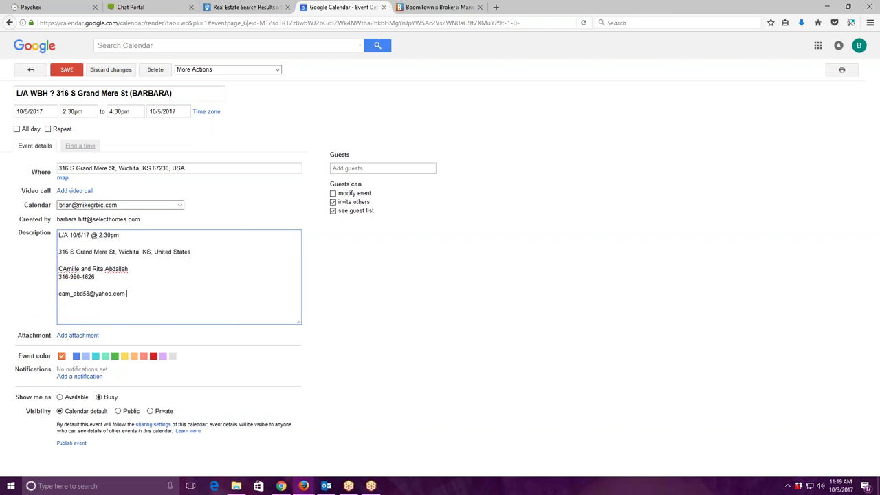
key("Escape")
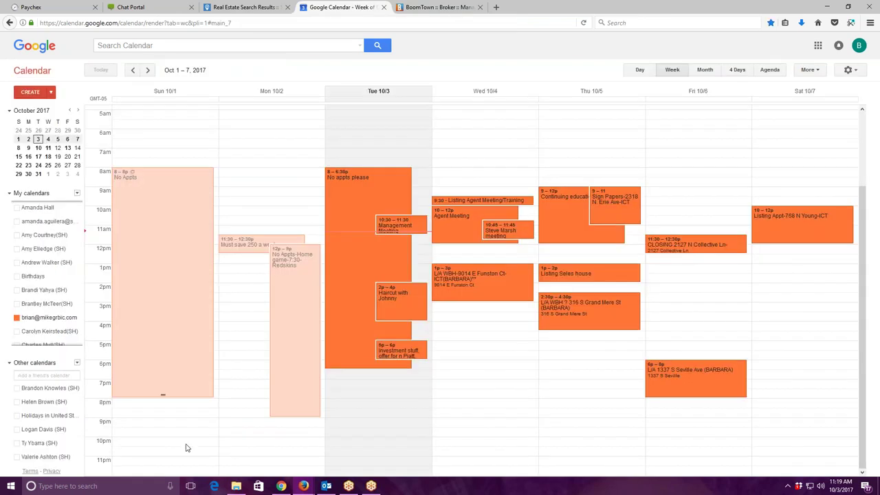
Start a new Outlook email and paste the copied appointment details into the body.
left_click(326, 487)
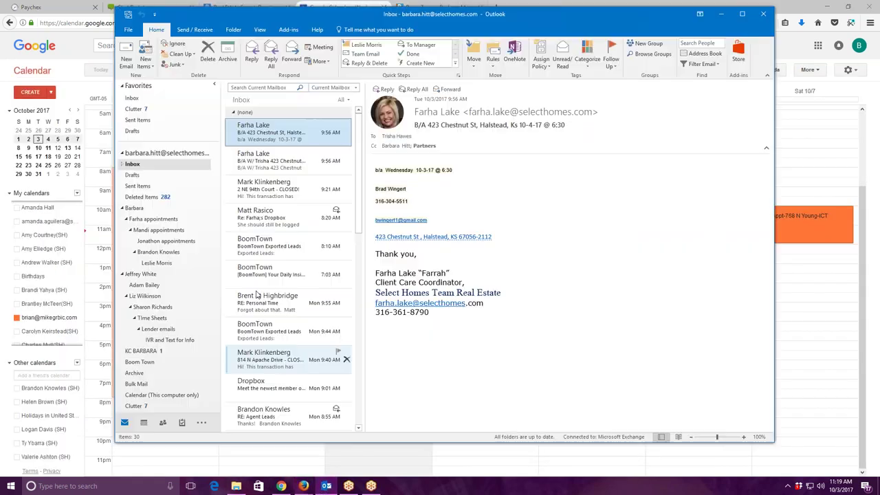
left_click(127, 62)
left_click(201, 197)
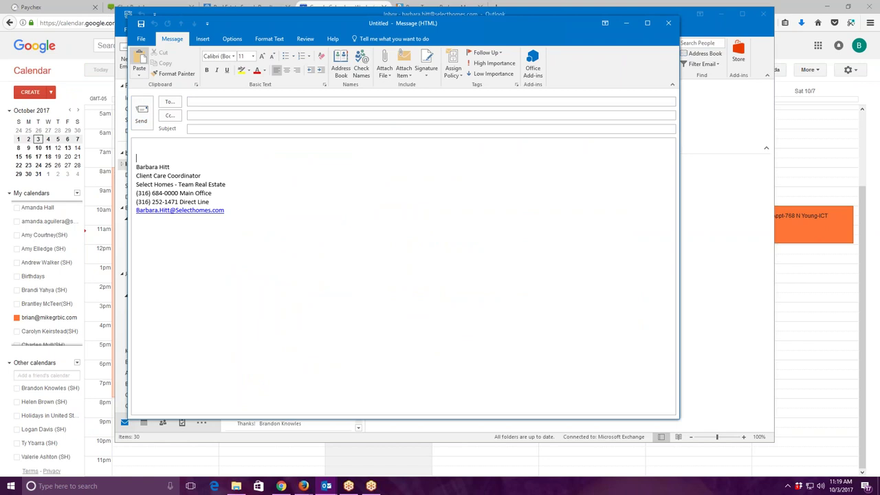
key("ctrl+v")
Remove the year from the date and move the appointment details above the signature.
triple_click(183, 163)
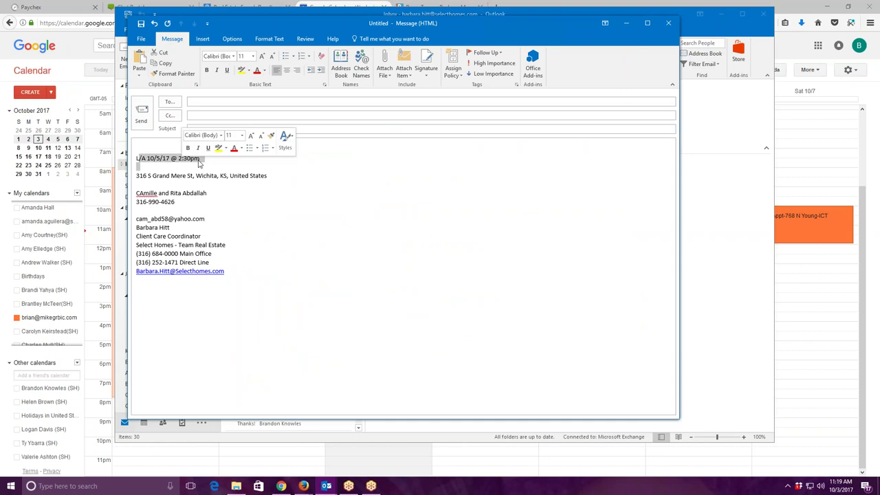
left_click(171, 159)
key("BackSpace")
key("BackSpace")
key("BackSpace")
key("BackSpace")
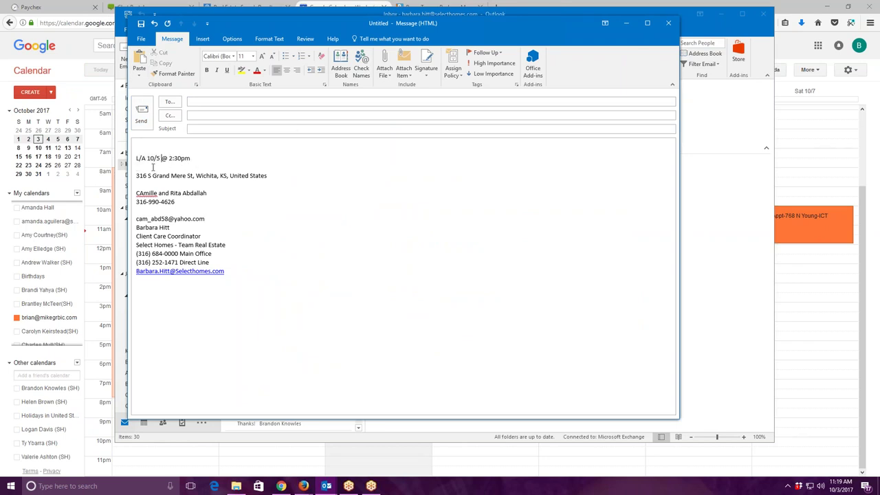
left_click_drag(136, 157, 216, 223)
right_click(174, 163)
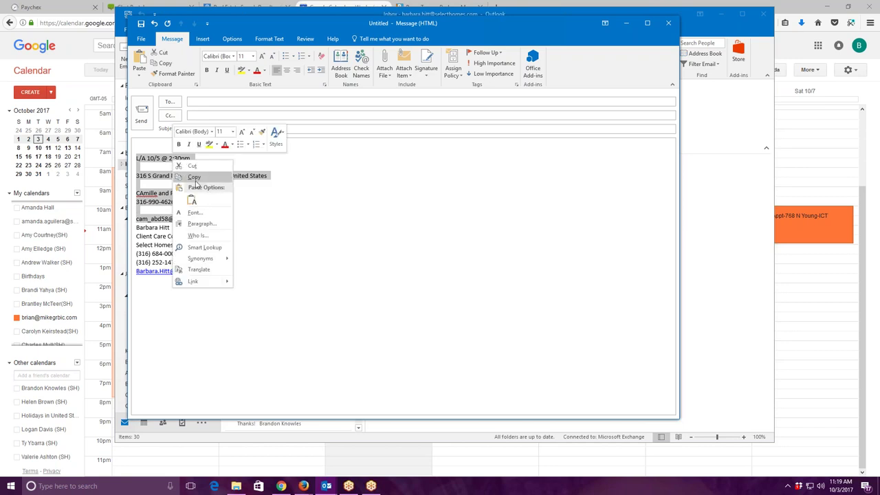
left_click(193, 165)
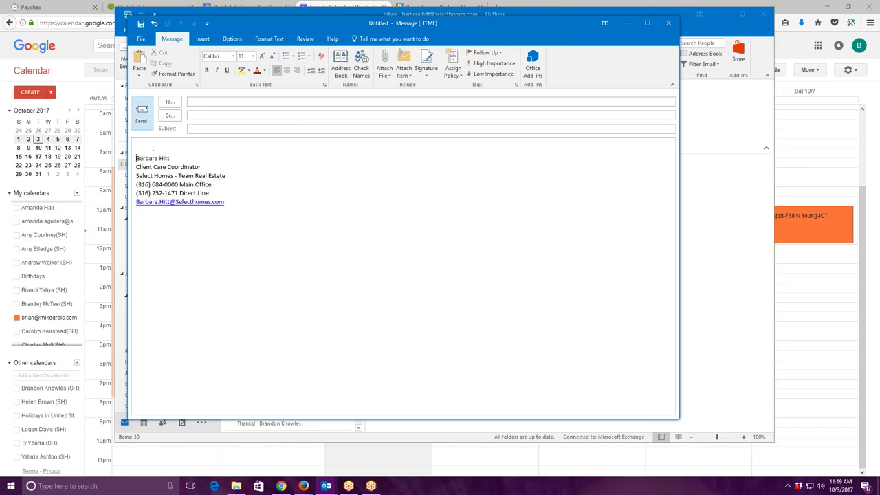
key("Return")
key("Return")
key("Return")
key("Return")
key("Return")
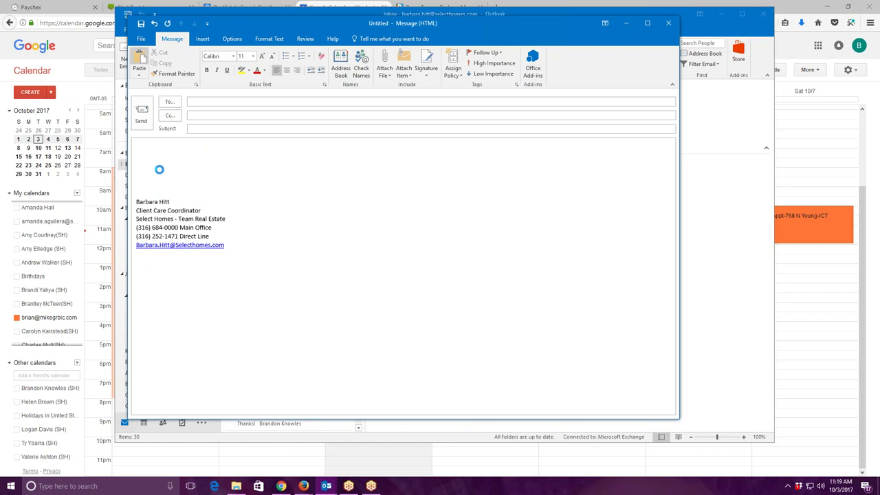
key("ctrl+v")
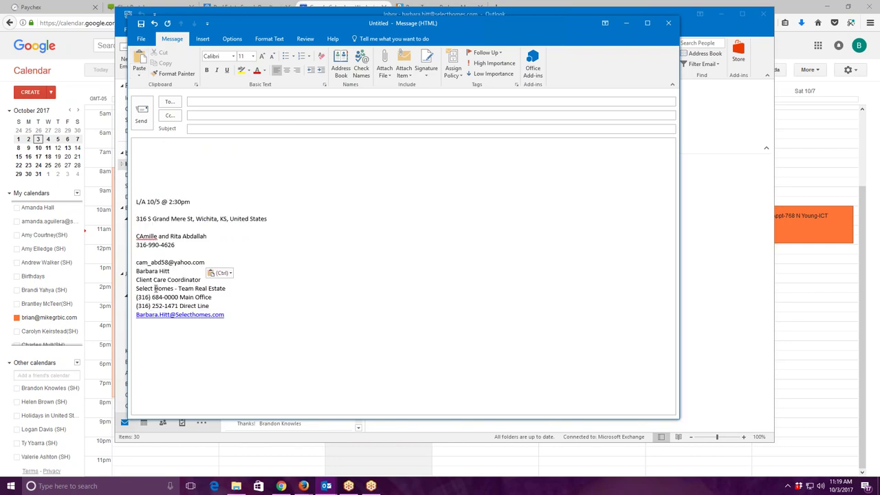
key("Return")
key("Return")
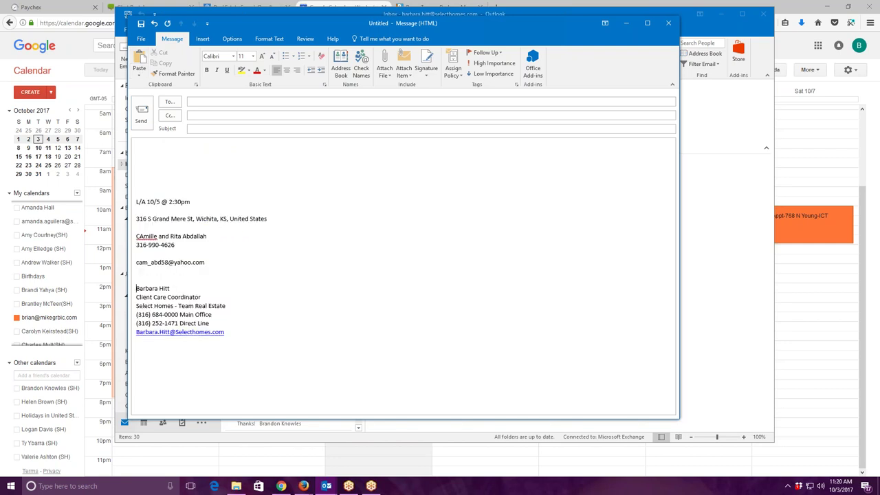
Set the email subject to 'L/A 10/5 @ 2:30'.
left_click_drag(138, 201, 193, 202)
right_click(187, 202)
left_click(213, 221)
left_click(206, 128)
type("L/")
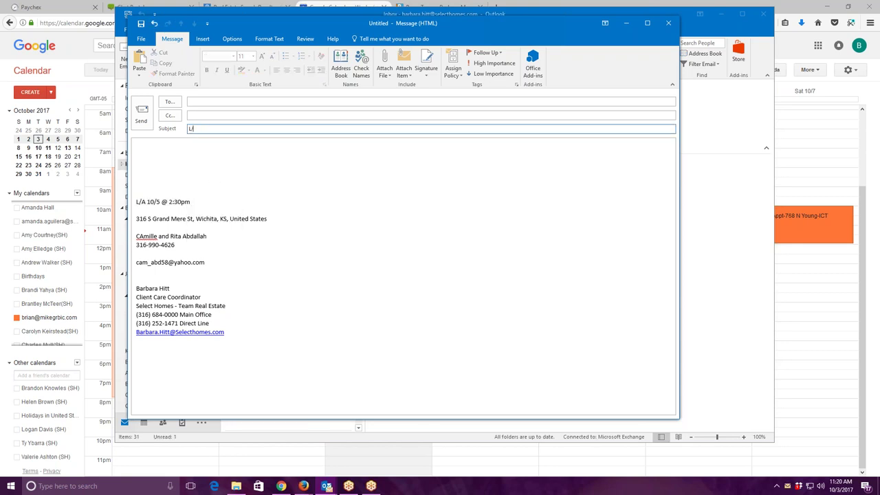
type("A 10/5 @ 2:30")
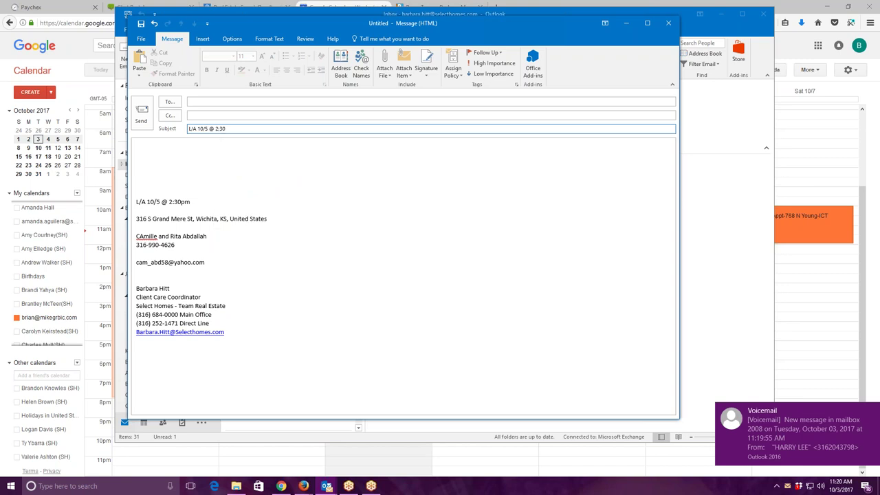
Remove the top blank lines and begin the intro note 'Expired listing...This is the appointment I sent you the text on'.
left_click(139, 206)
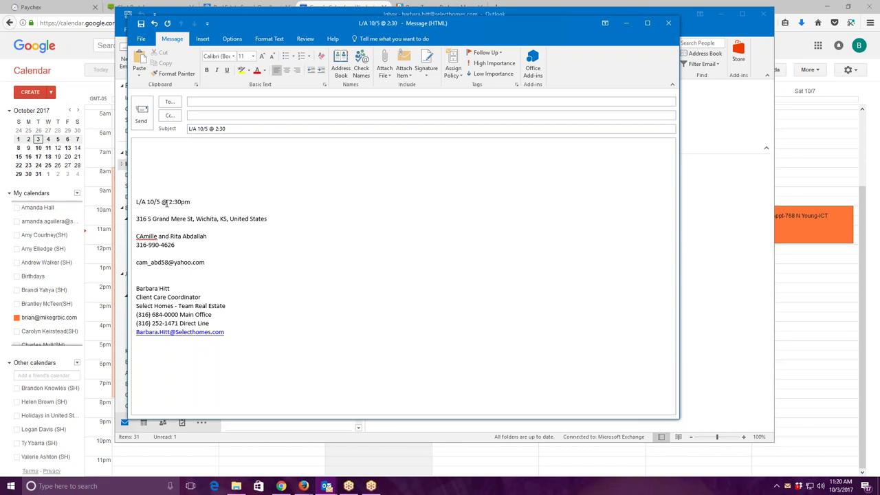
key("BackSpace")
key("BackSpace")
key("BackSpace")
key("BackSpace")
key("Up")
type("Exp")
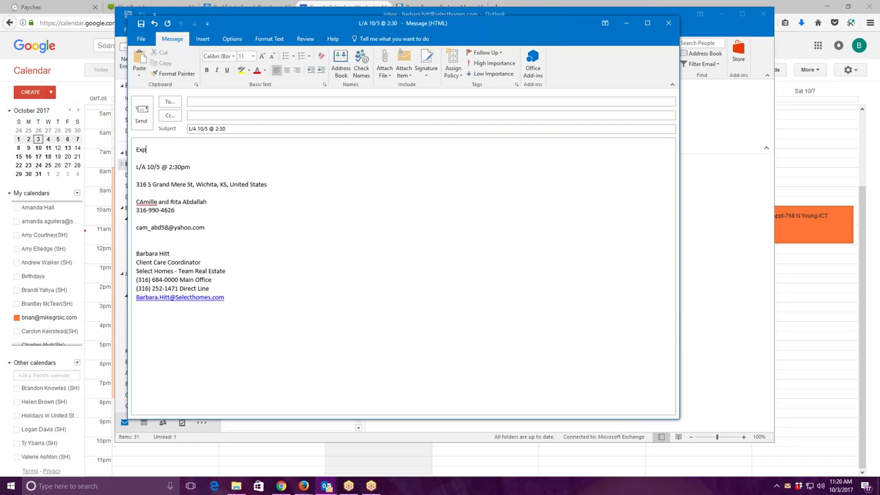
type("ired listing...This is the appointment I sent you the tex")
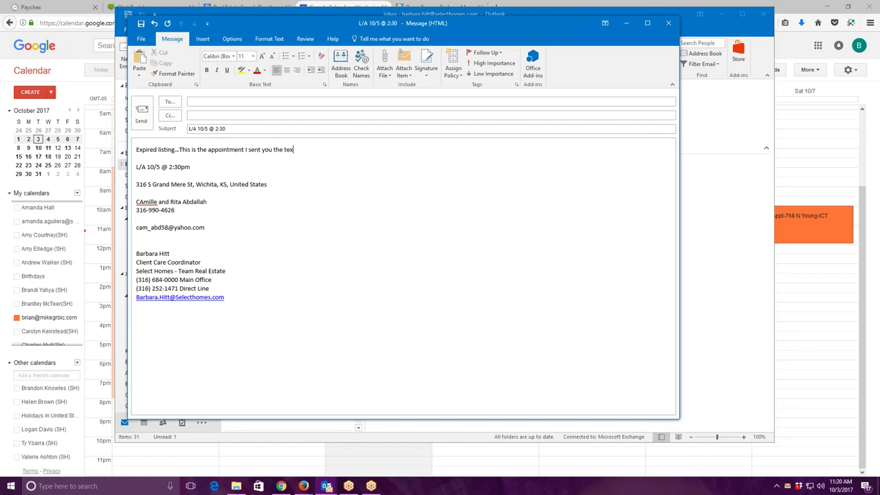
type("t on Brian.")
Open the message's File info view and return to the email.
key("alt")
key("p")
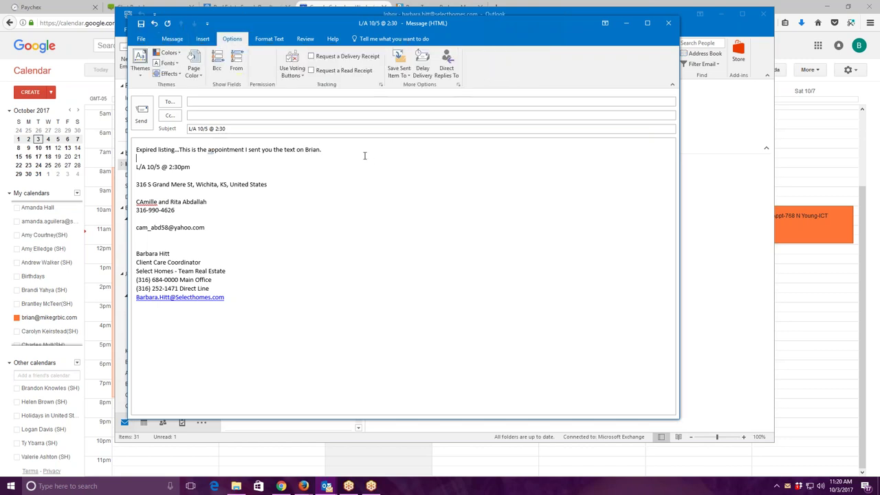
left_click(141, 39)
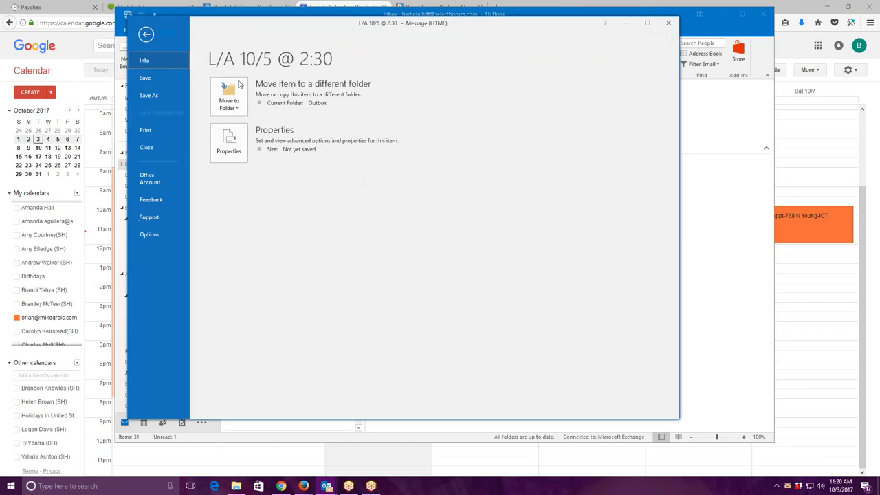
left_click(149, 34)
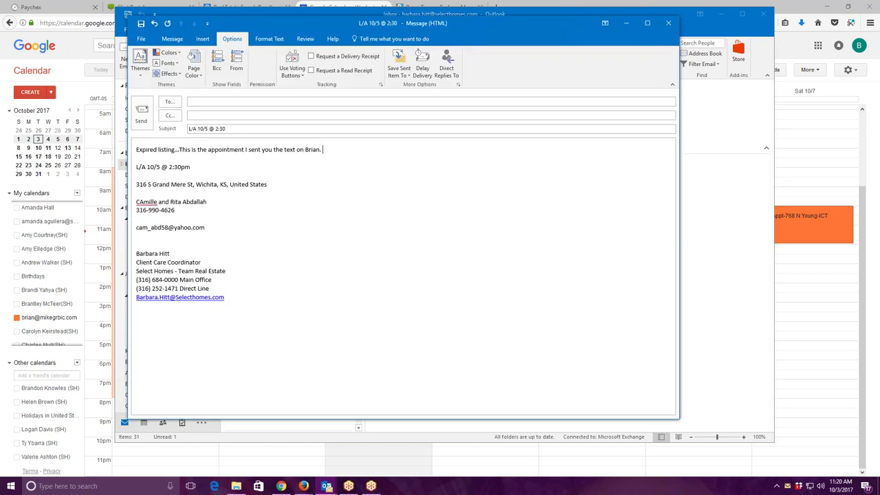
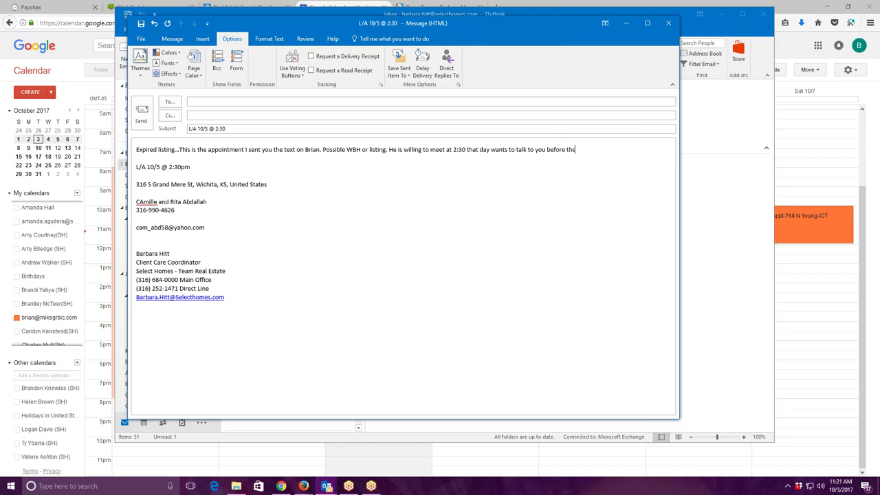
Add to the note: possible WBH or listing, meeting at 2:30, home worth around 450 to 500 k.
key("BackSpace")
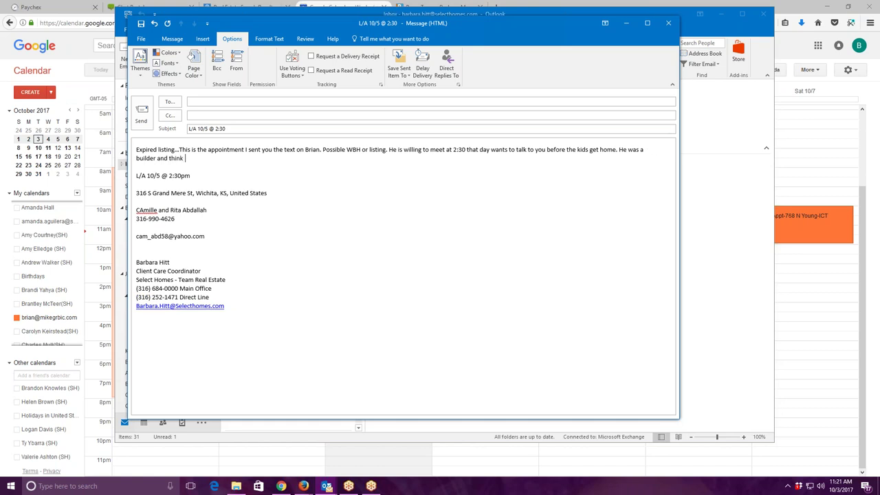
key("BackSpace")
key("BackSpace")
key("BackSpace")
key("BackSpace")
key("BackSpace")
key("BackSpace")
key("BackSpace")
key("BackSpace")
key("BackSpace")
key("BackSpace")
key("BackSpace")
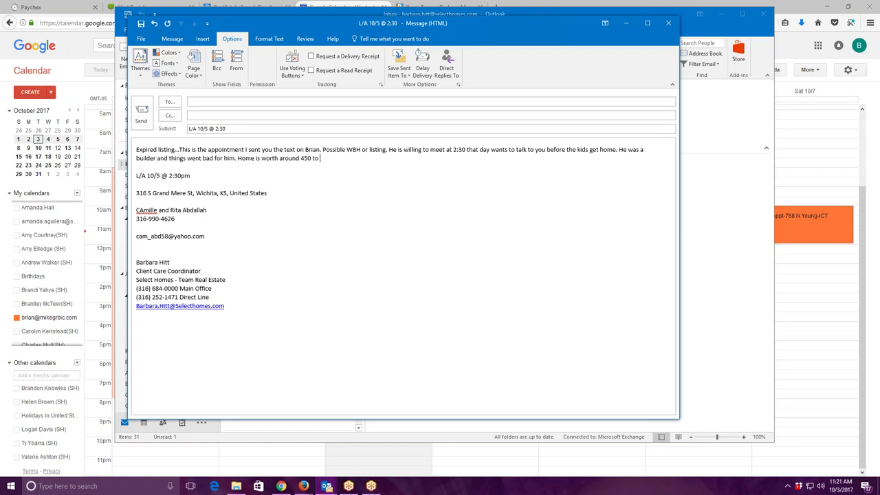
Change 450 to 450k and finish the note with 'bank will want 367k. Thank you'.
left_click(313, 158)
key("BackSpace")
key("BackSpace")
type("k")
left_click(390, 162)
type("an")
type("k w")
type("ill appra")
key("BackSpace")
key("BackSpace")
key("BackSpace")
key("BackSpace")
key("BackSpace")
type("war")
key("BackSpace")
type("nt 367k.  Thank you")
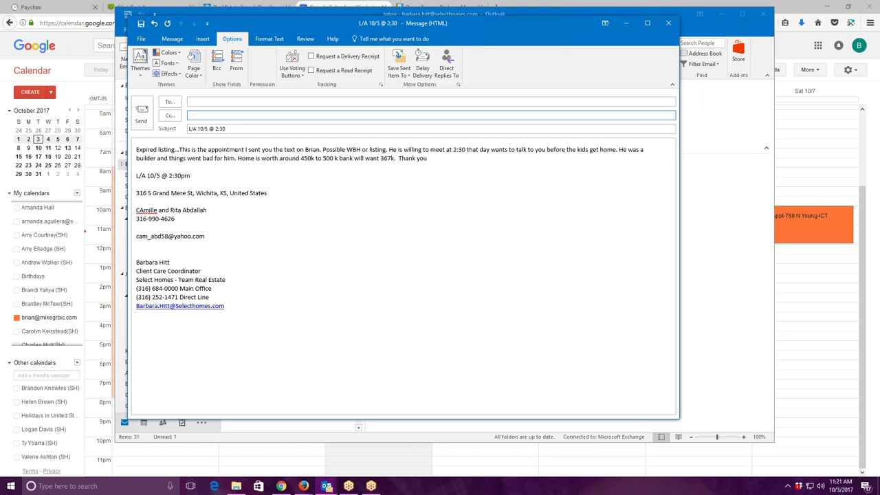
Address the email to two agents via autocomplete and Cc the Partners group.
left_click(241, 102)
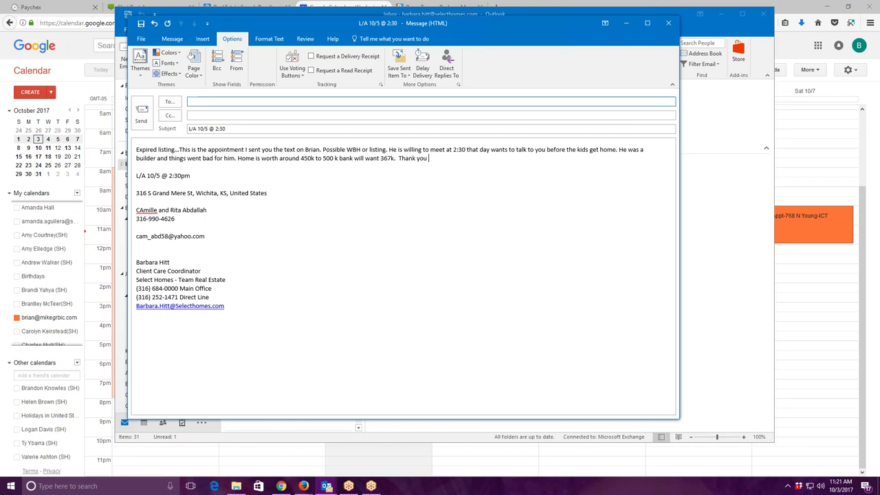
type("b")
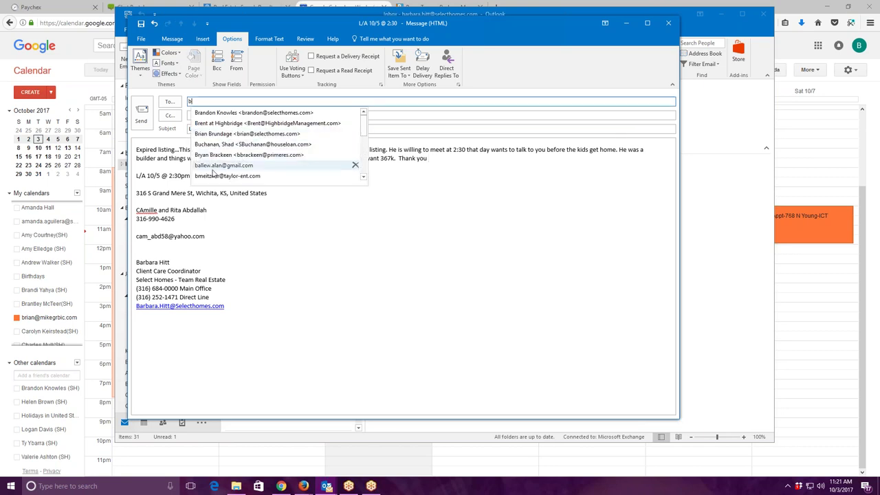
left_click(218, 134)
type("l")
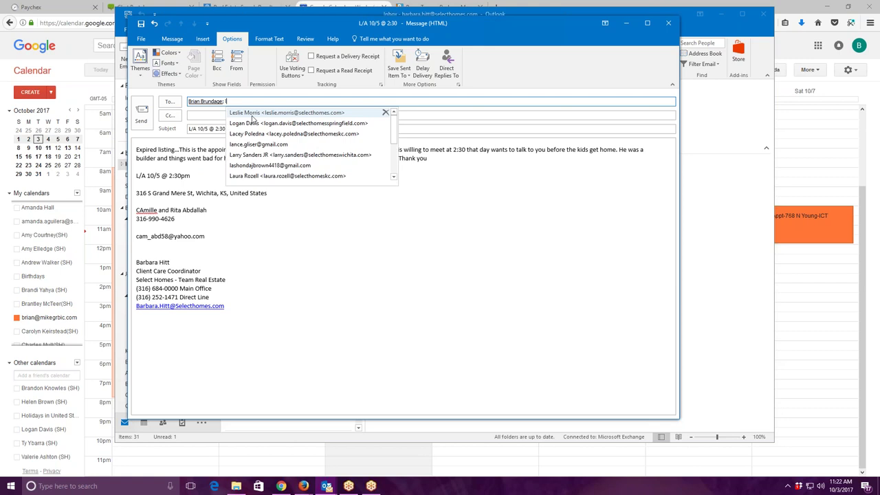
key("Tab")
type("p")
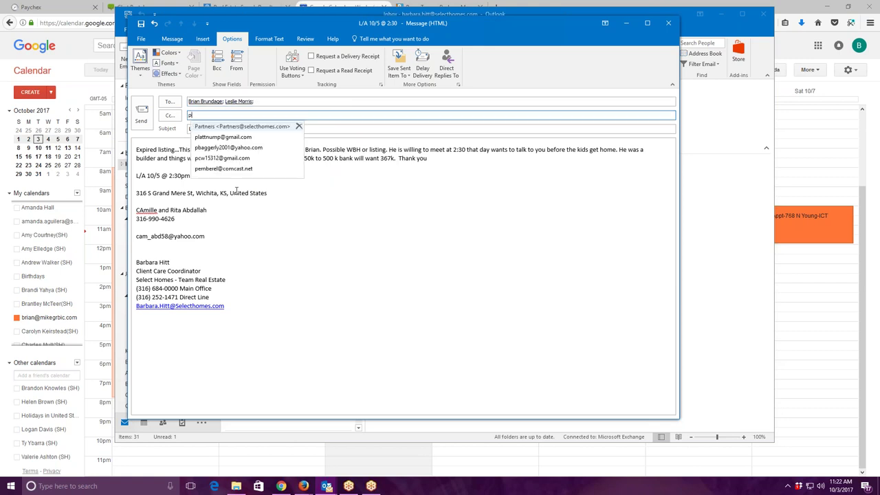
left_click(288, 136)
left_click(371, 219)
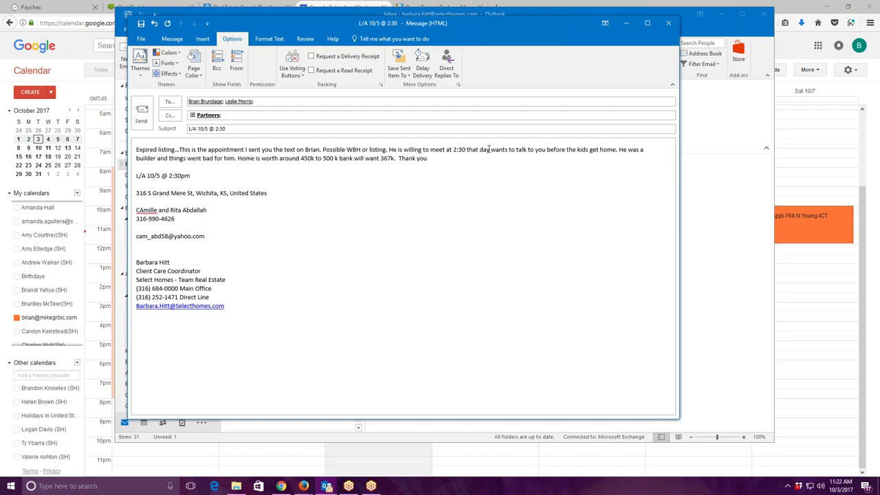
Delete 'that day', add a comma, change '500 k' to '500k', and lowercase the first name's miscapitalised 'A'.
key("BackSpace")
key("BackSpace")
key("BackSpace")
key("BackSpace")
key("BackSpace")
key("BackSpace")
key("BackSpace")
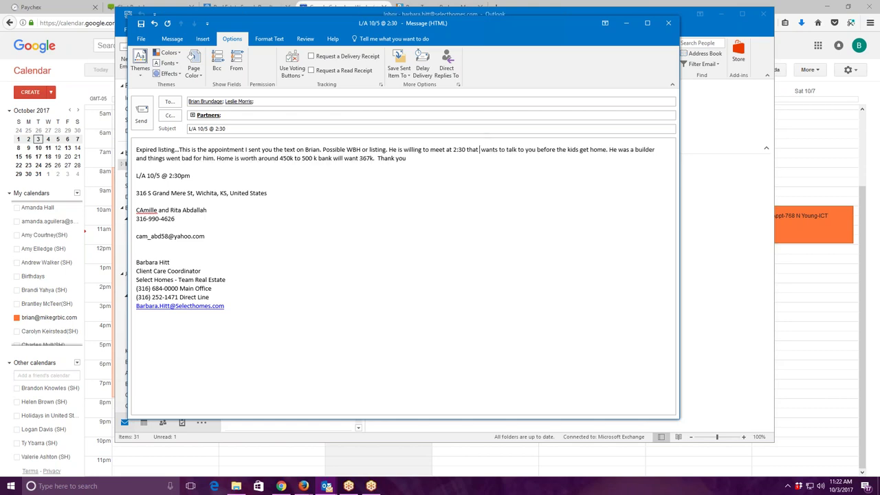
key("BackSpace")
key("BackSpace")
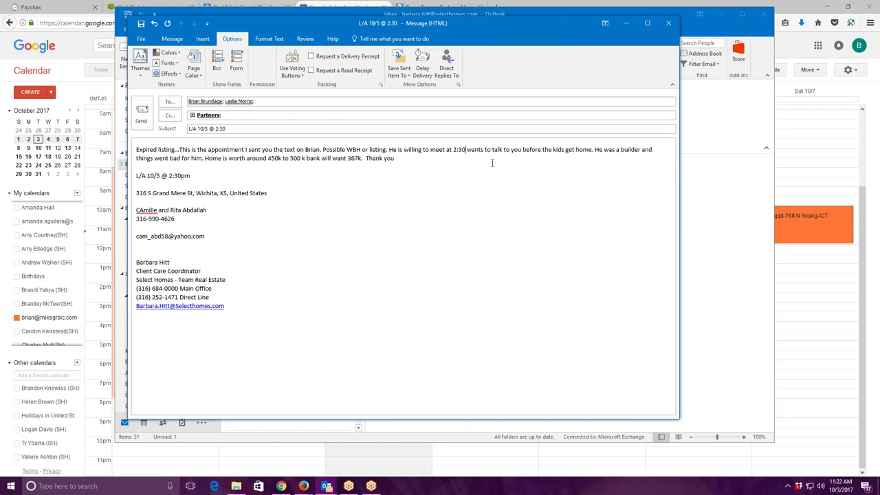
type(",")
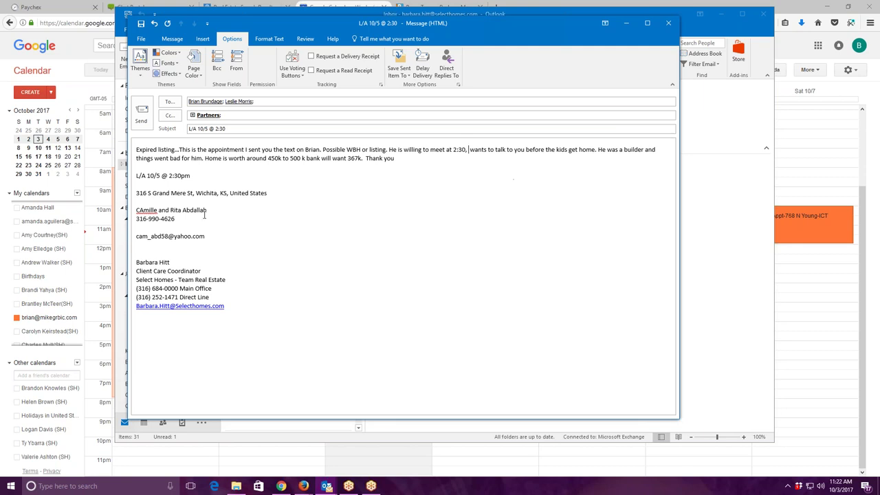
key("BackSpace")
key("End")
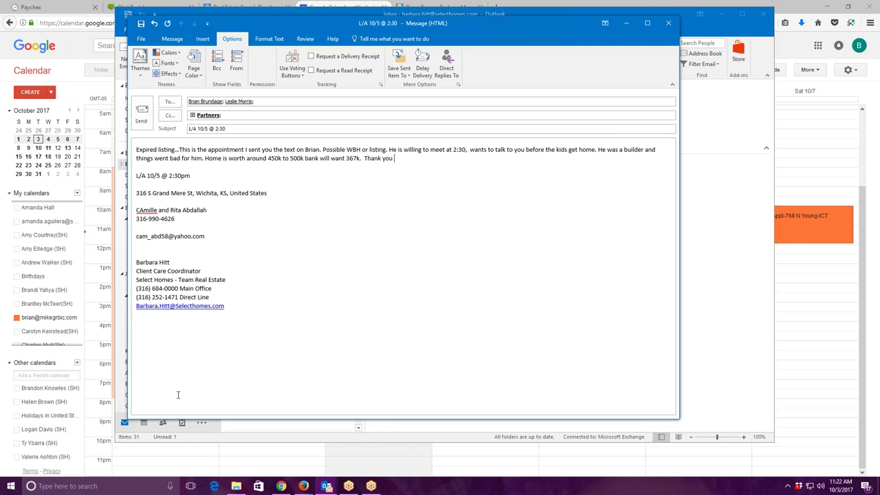
key("BackSpace")
type("a")
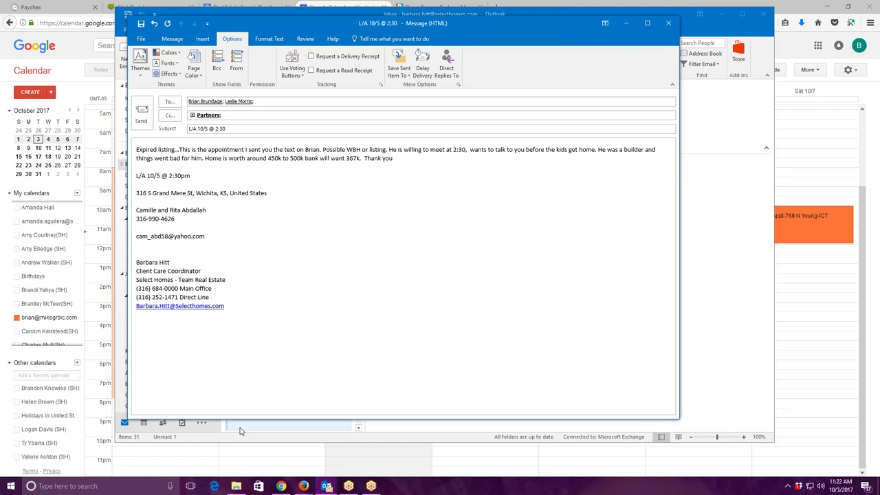
Send the appointment email and minimize Outlook and Chrome.
left_click(141, 115)
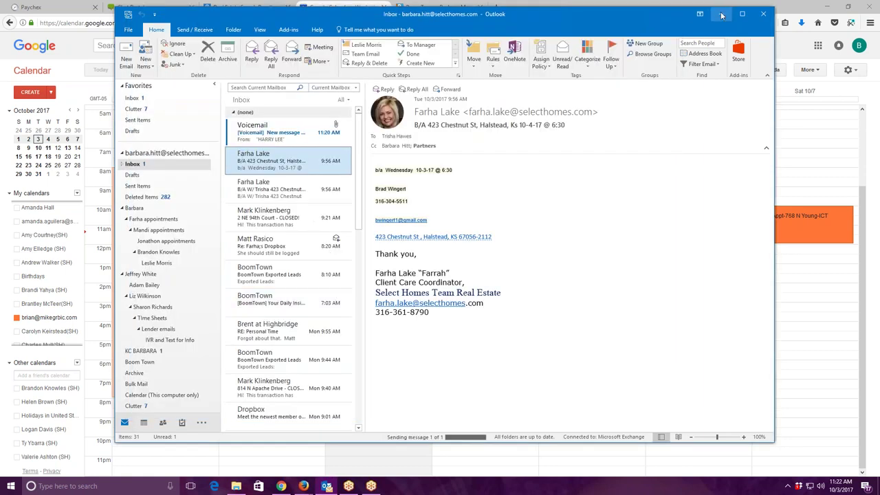
left_click(721, 15)
left_click(827, 7)
On the Lead Intake Worksheet, fill in the agent, appointment 10/5 @ 2:30 pm, the ISA contact method and source Vulcan Expired Listing.
left_click(820, 61)
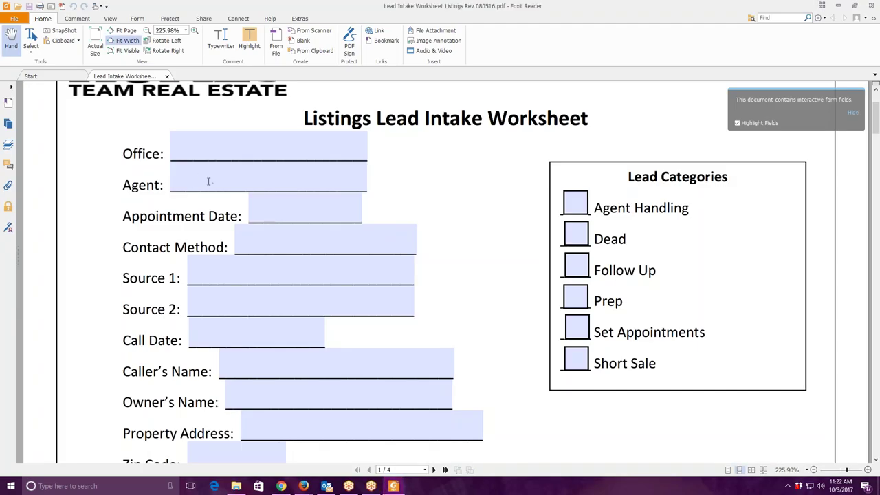
left_click(196, 177)
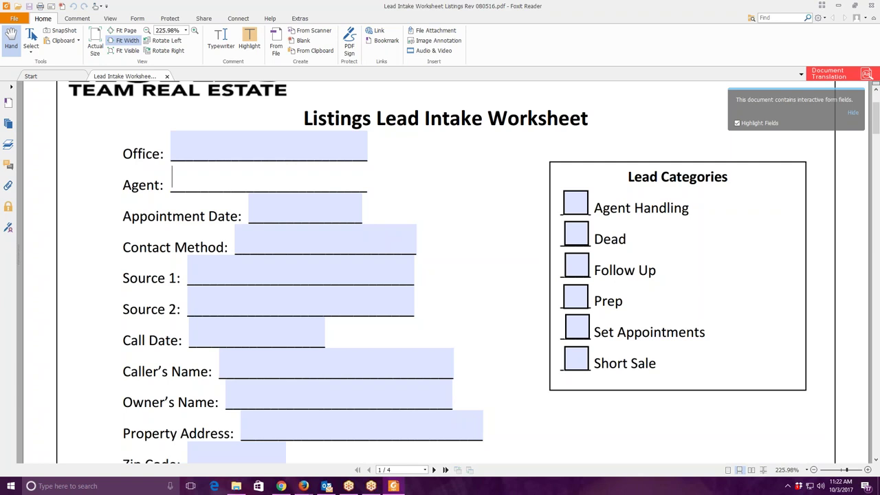
type("b")
left_click(203, 201)
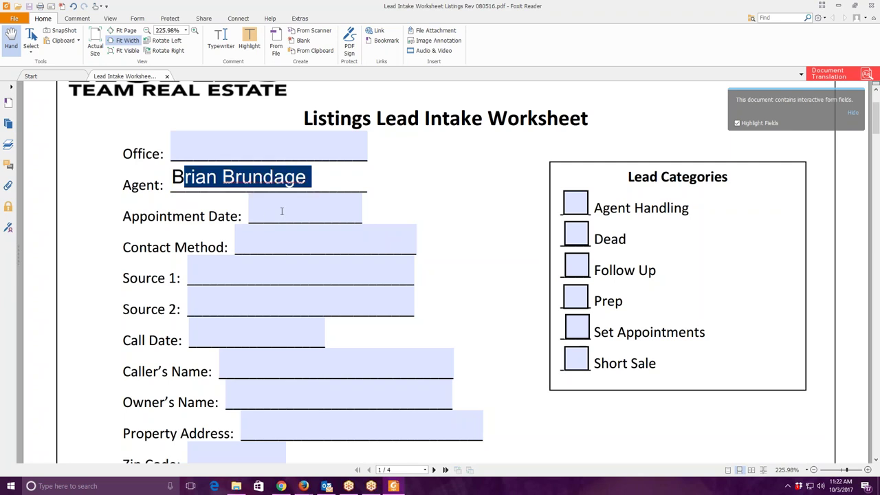
key("Tab")
type("10/")
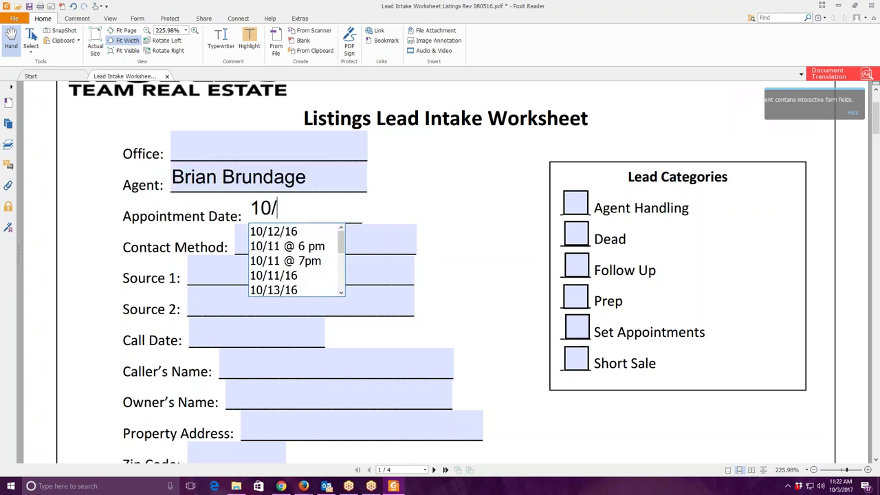
type("5 @ 2:30 pm")
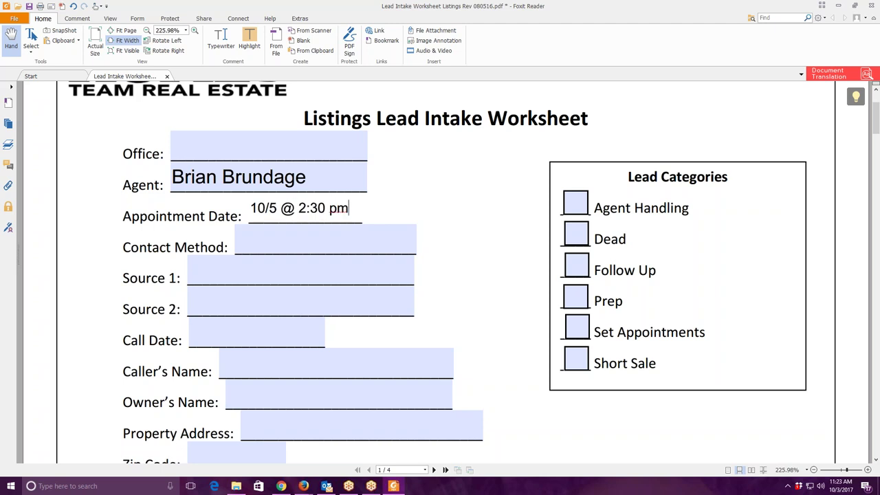
key("Tab")
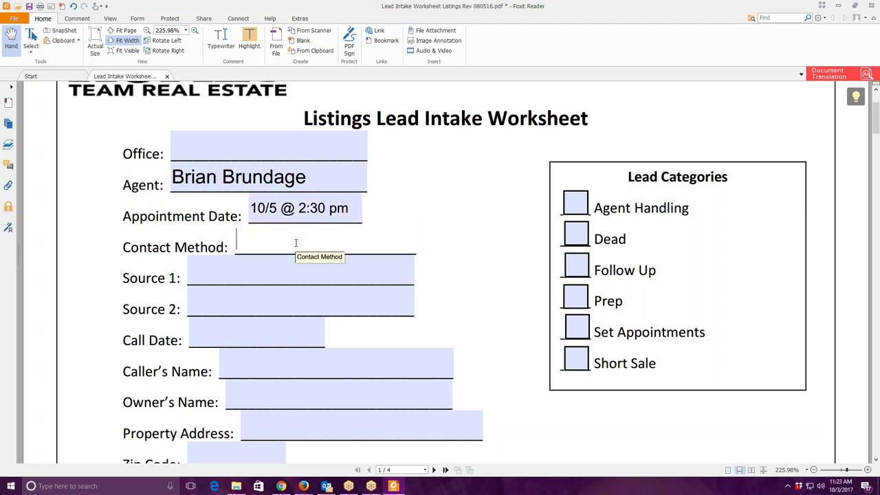
type("i")
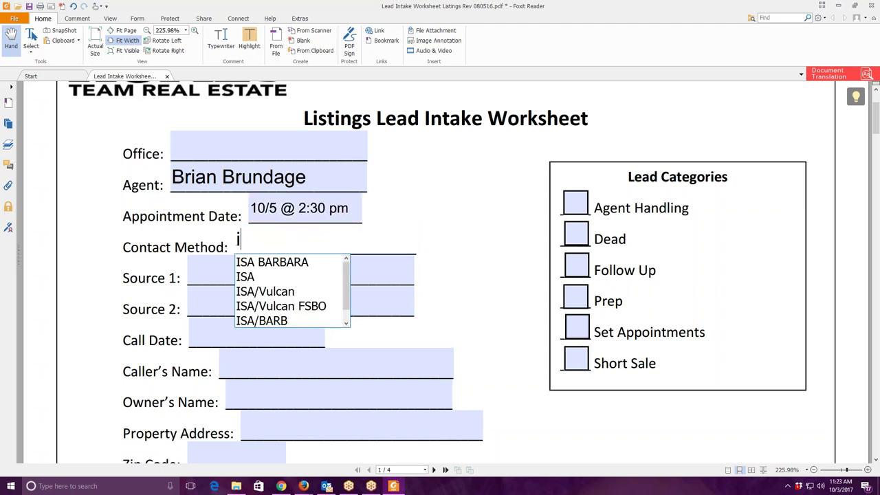
key("Tab")
type("V")
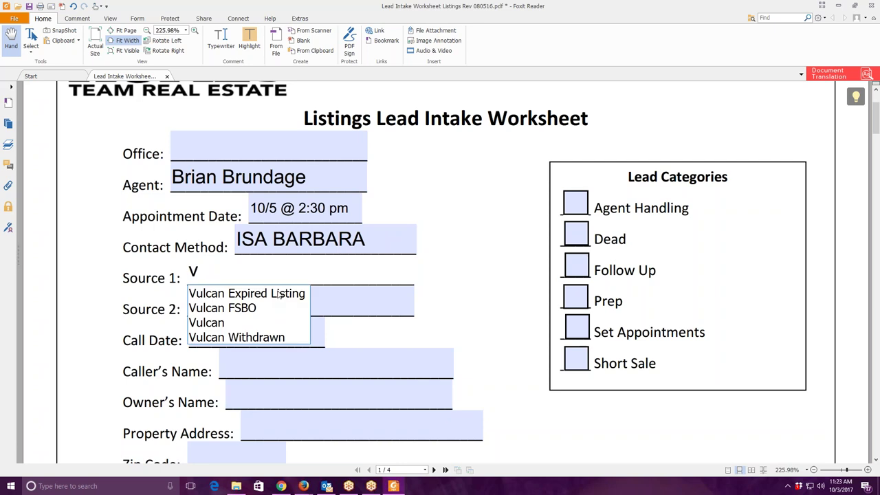
type("ulcan Expired Listing")
Enter call date 10/3/17, the owners' names, and the property street address and zip code.
scroll(252, 226, "down", 3)
left_click(252, 226)
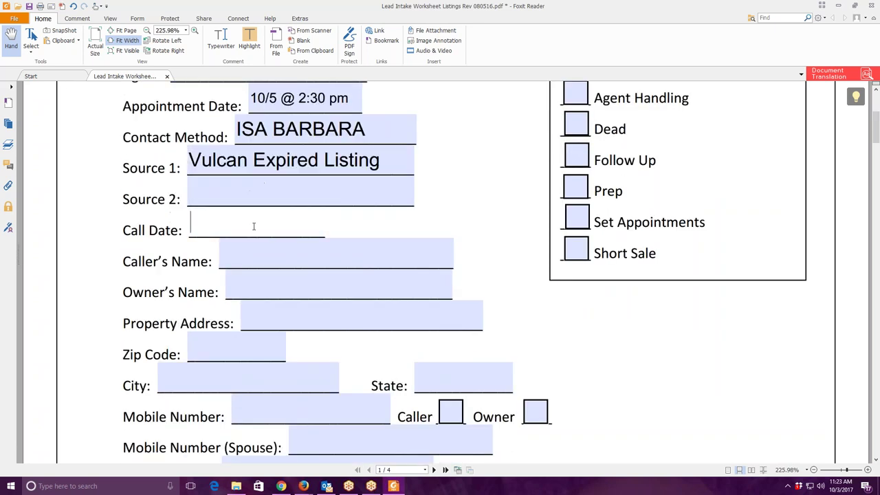
type("10/")
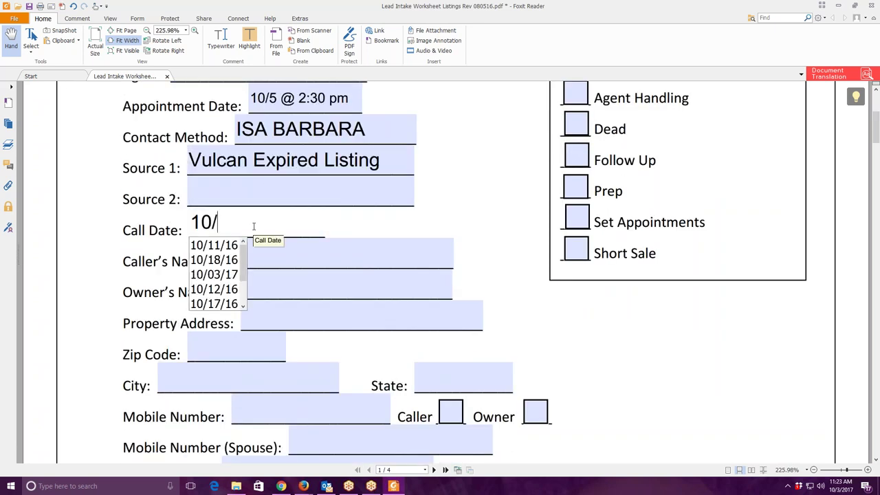
type("3")
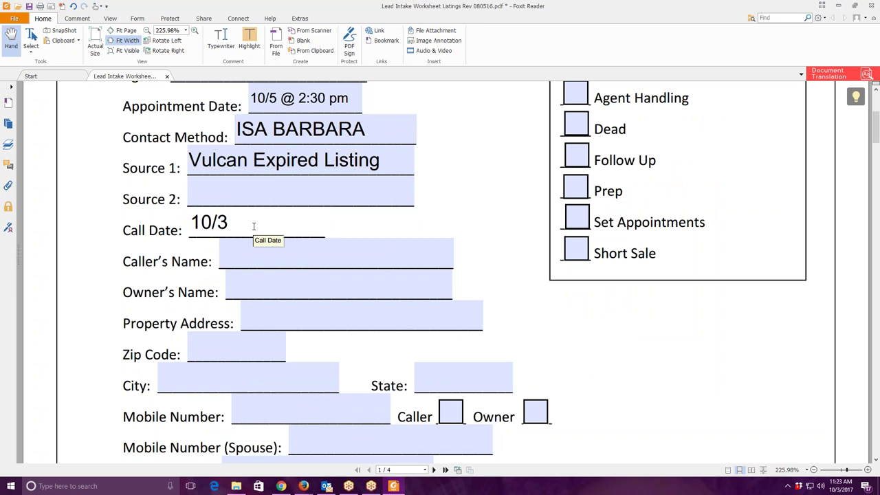
type("/17")
left_click(254, 286)
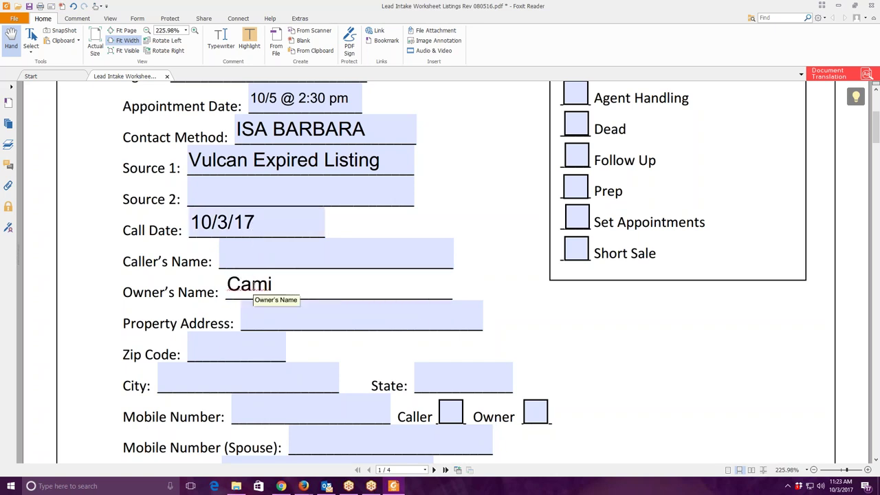
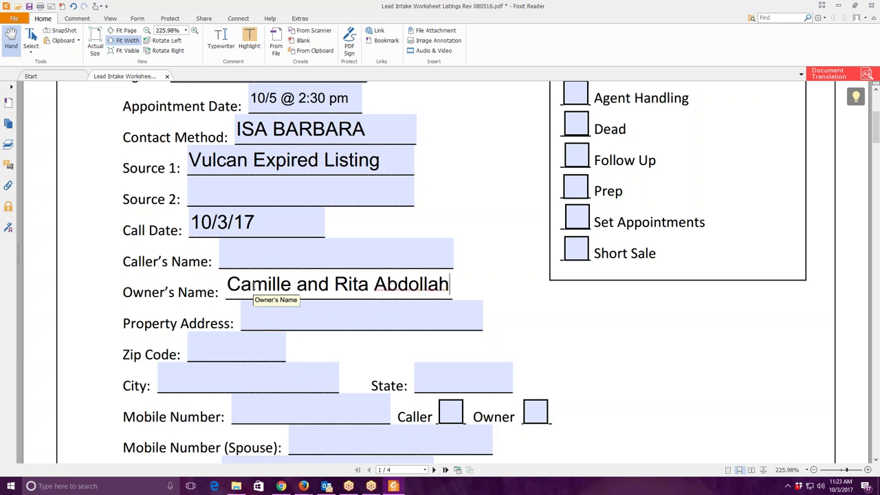
key("Tab")
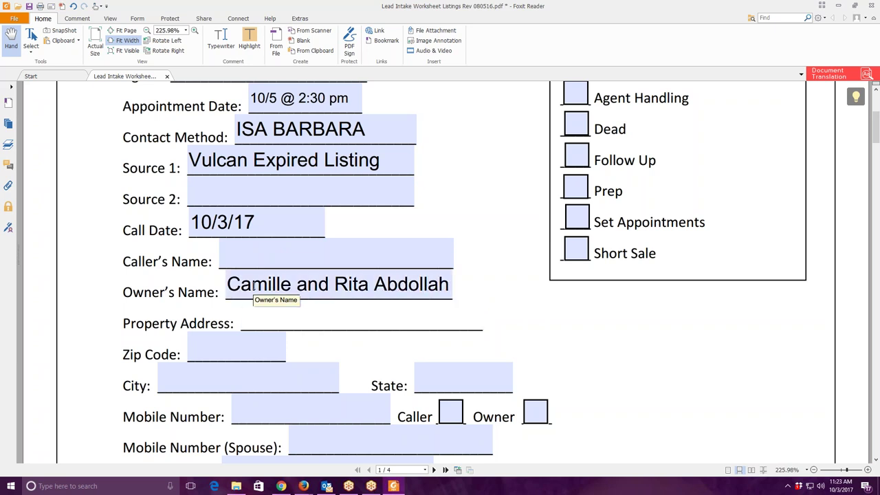
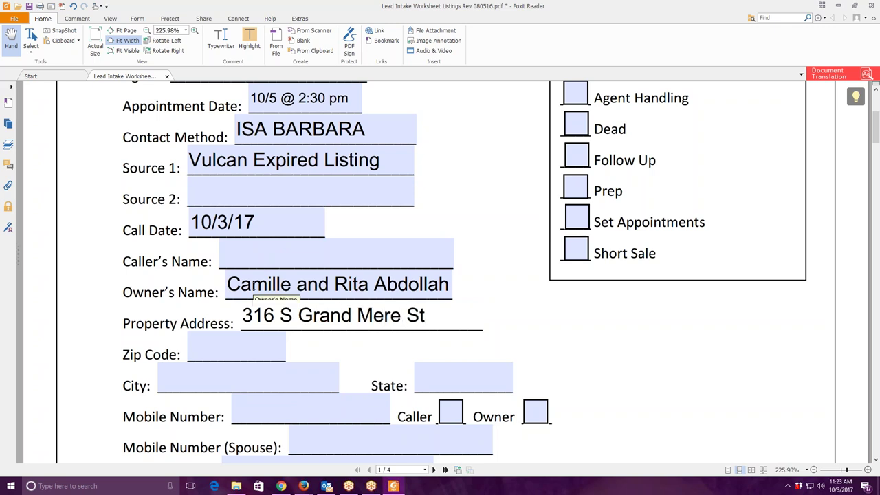
key("Tab")
type("673")
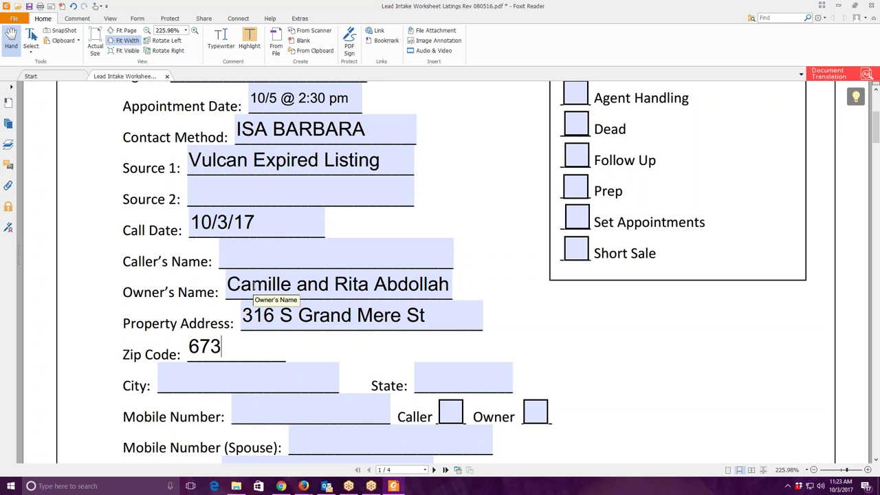
key("BackSpace")
type("230")
Add city Wichita, state KS, and the owners' mobile number.
scroll(254, 286, "down", 2)
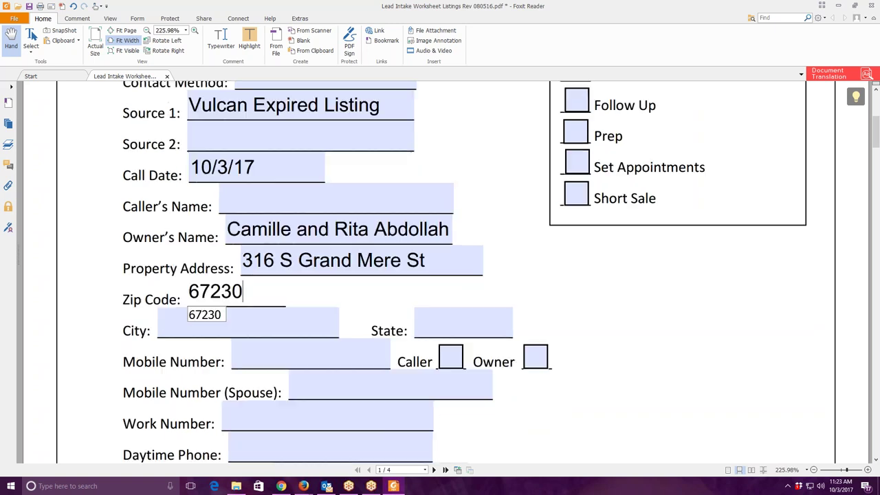
left_click(206, 330)
type("Wichita")
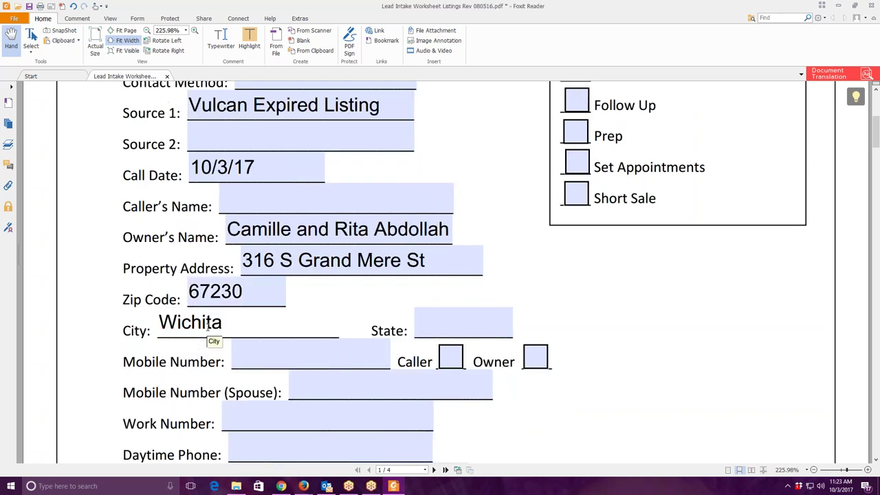
key("Tab")
type("KS")
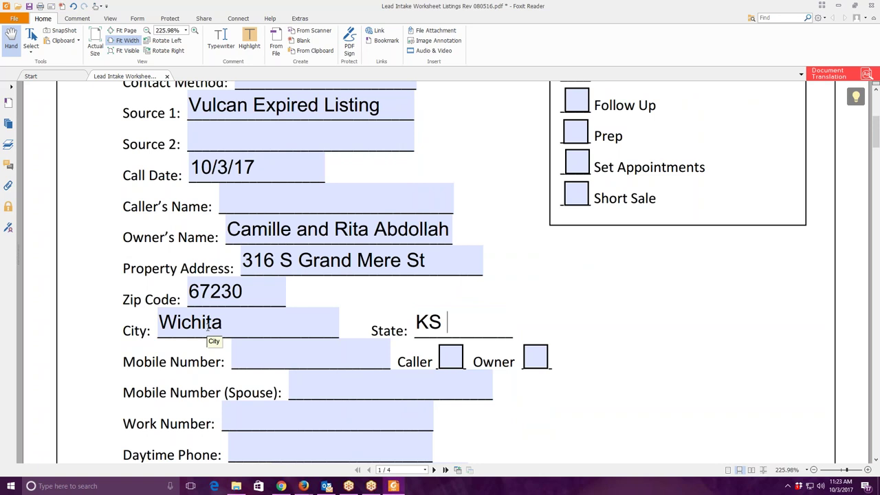
scroll(207, 328, "down", 4)
left_click(287, 243)
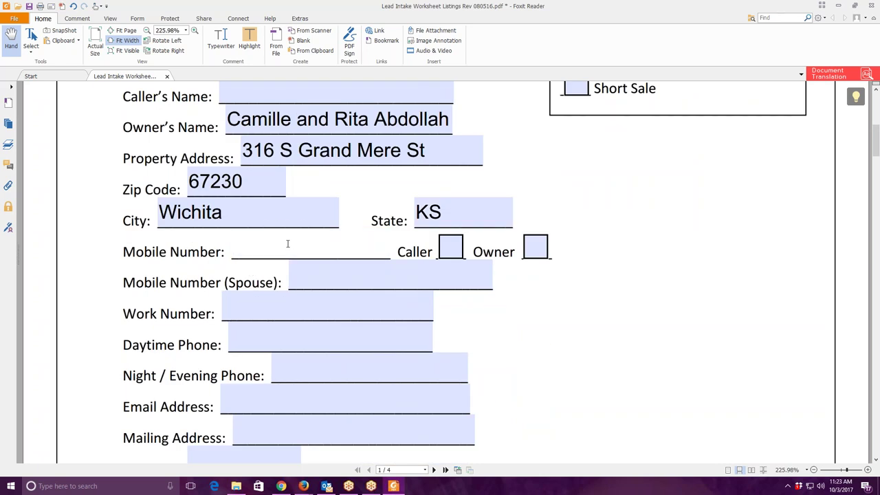
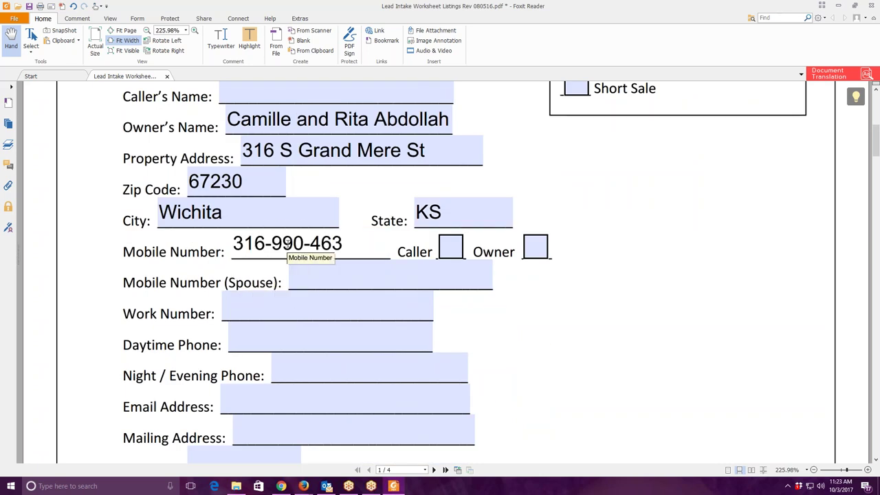
Enter the owners' email, set mailing address to Same, and tick Primary Residence Yes.
left_click(281, 338)
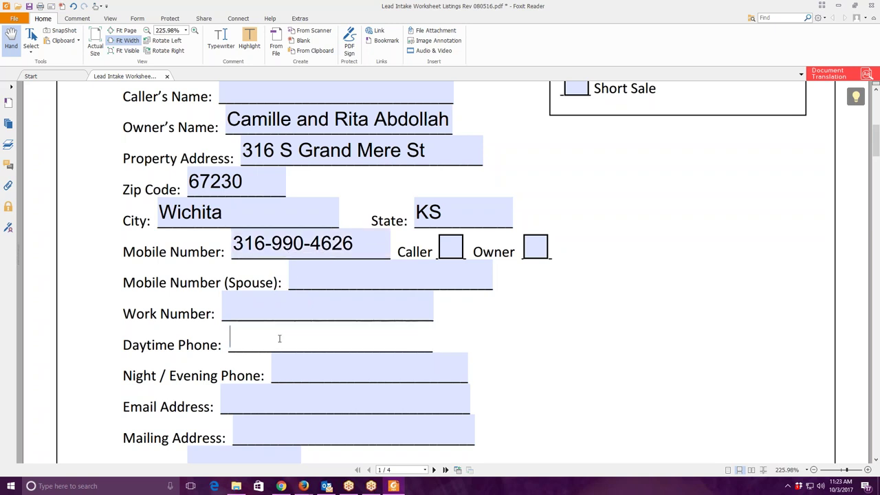
left_click(281, 364)
left_click(299, 396)
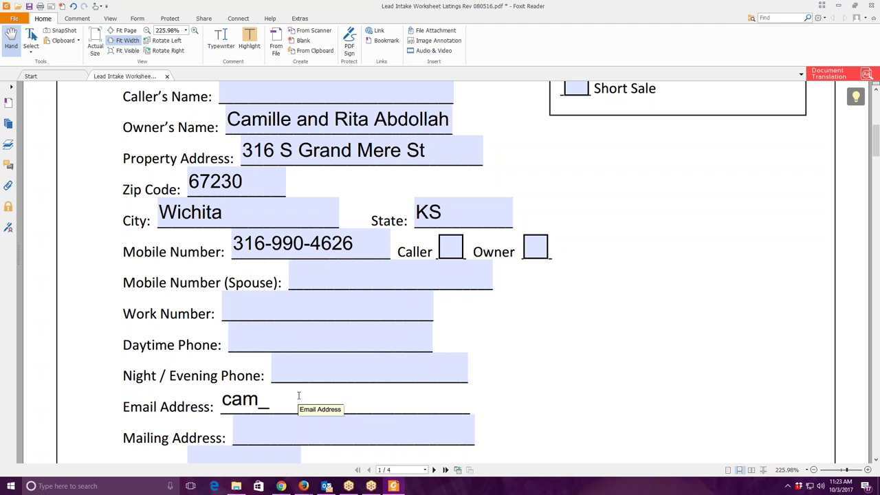
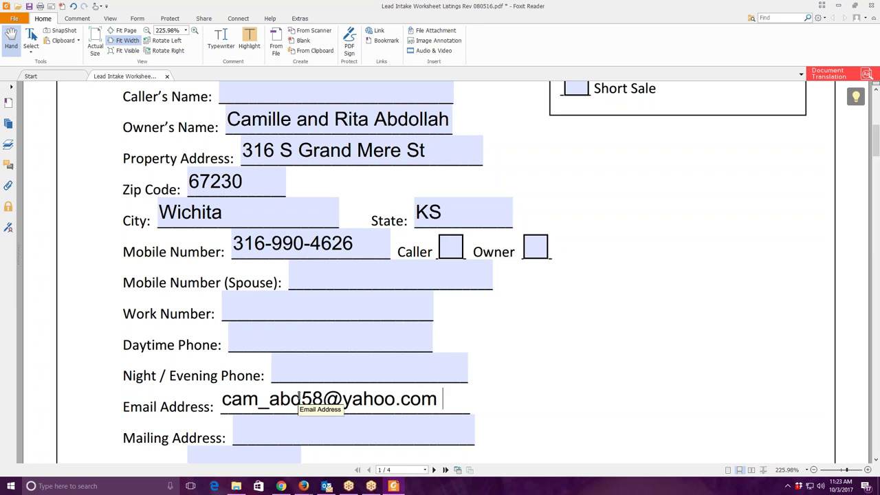
scroll(344, 405, "down", 6)
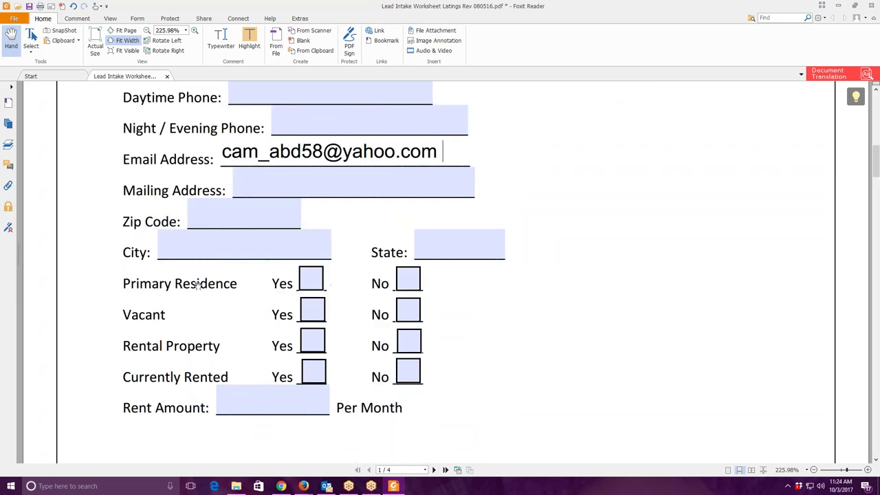
left_click(269, 188)
type("a")
key("BackSpace")
type("S")
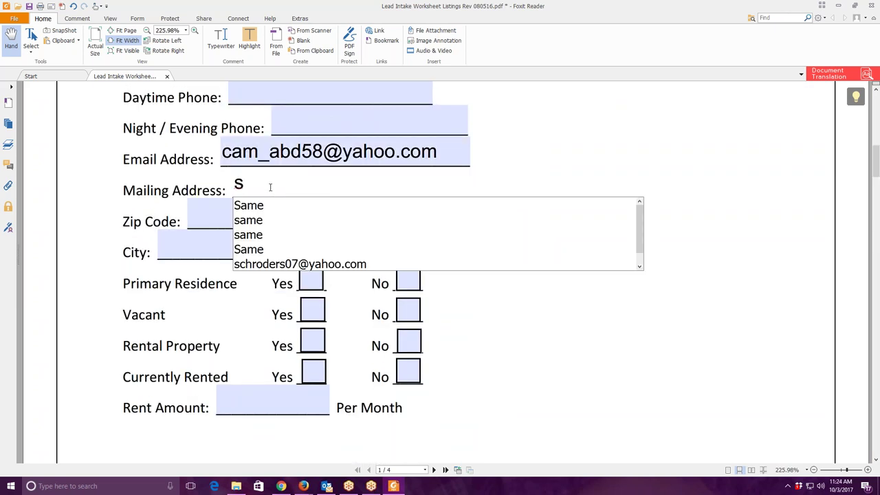
left_click(275, 220)
left_click(311, 282)
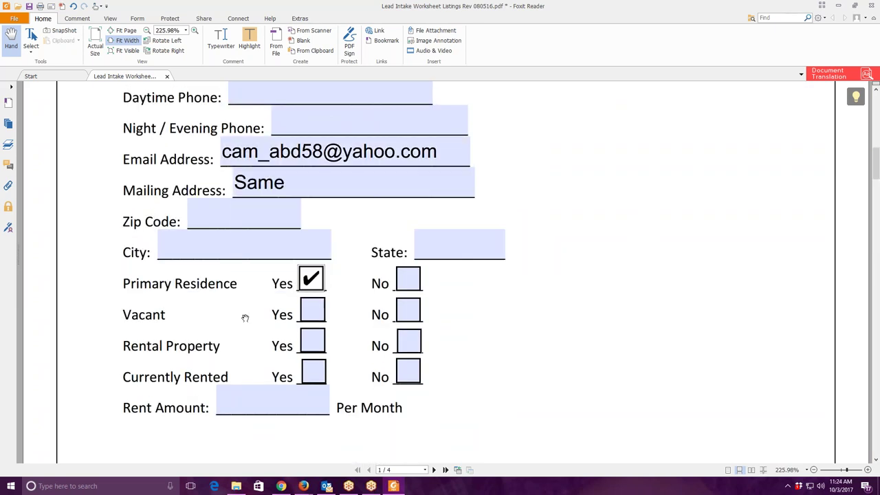
scroll(245, 318, "down", 6)
scroll(245, 318, "down", 6)
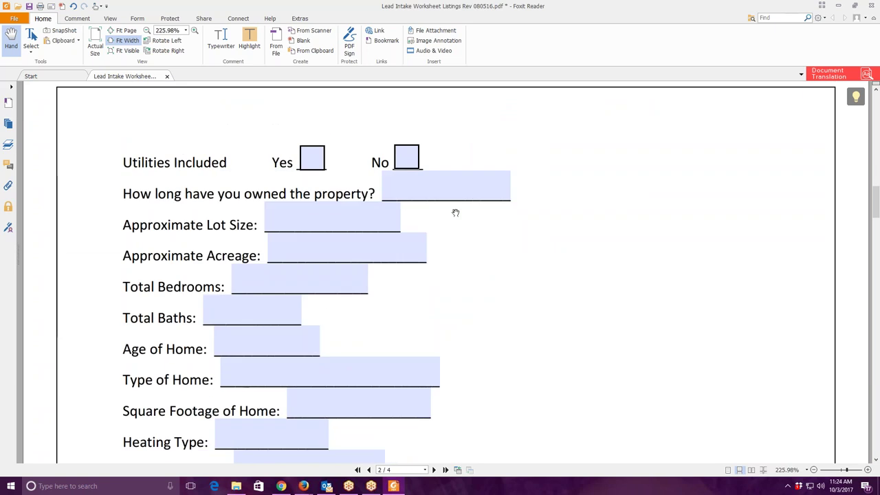
Mark ownership length as '?' and enter 5 bedrooms and 4 baths.
left_click(455, 180)
type("?")
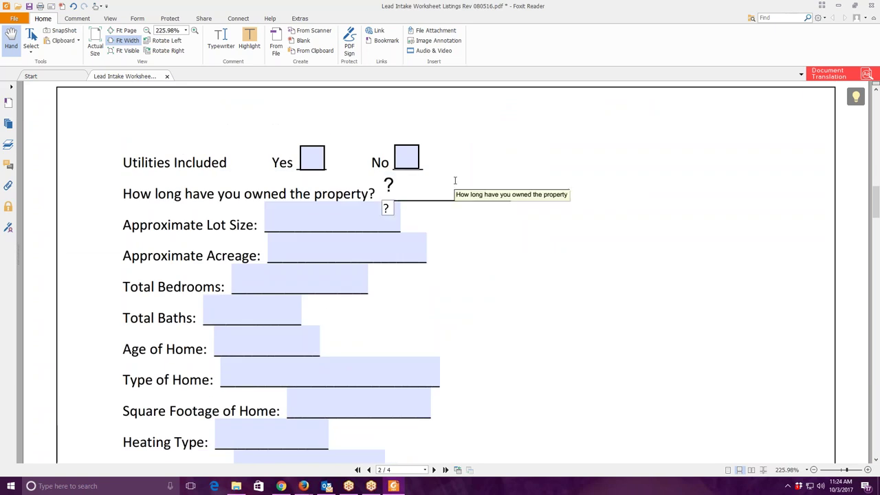
scroll(269, 147, "down", 3)
left_click(269, 147)
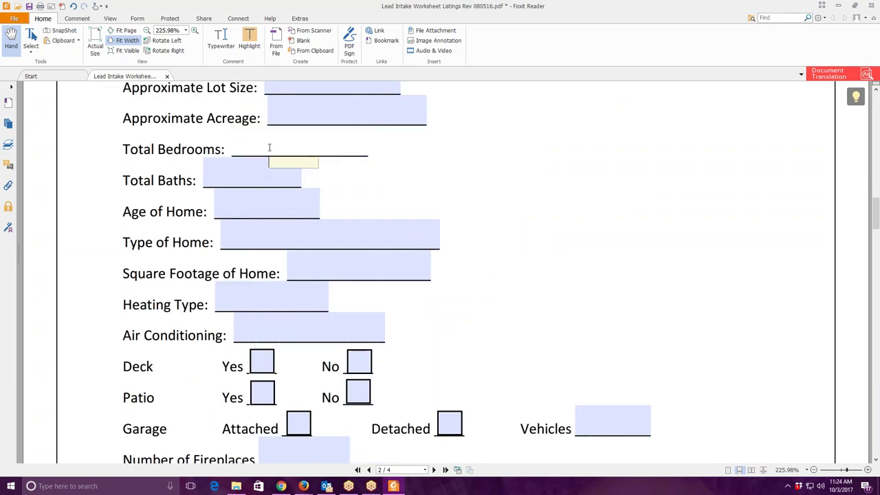
type("5")
key("Tab")
type("4")
key("Tab")
Set home type Ranch, forced heating and Central air.
left_click(289, 241)
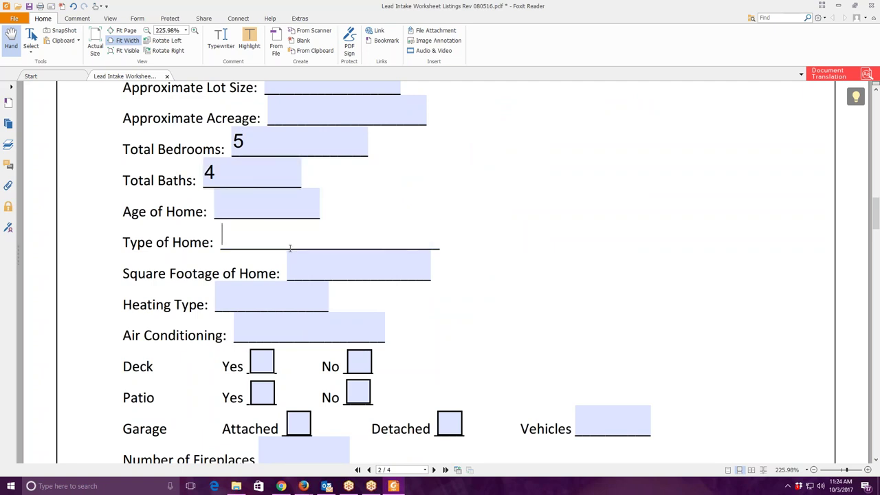
type("r")
left_click(245, 258)
key("Tab")
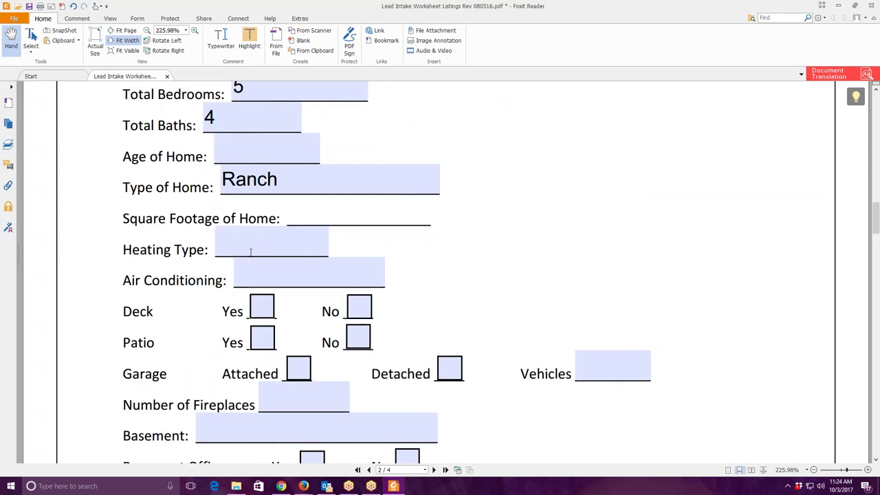
left_click(255, 252)
type("f")
left_click(274, 264)
left_click(274, 275)
type("c")
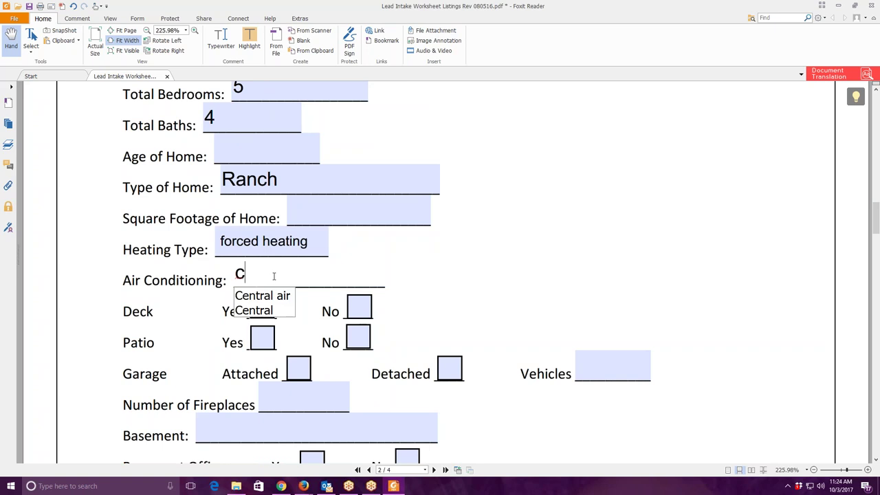
left_click(262, 295)
Mark deck Yes, attached 3-vehicle garage, 2 fireplaces, finished basement with family room and wet bar.
scroll(395, 284, "down", 3)
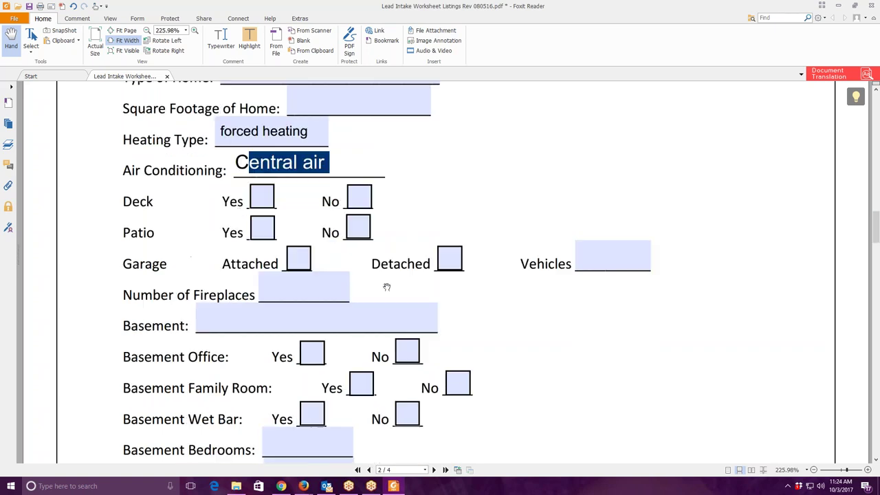
left_click(275, 205)
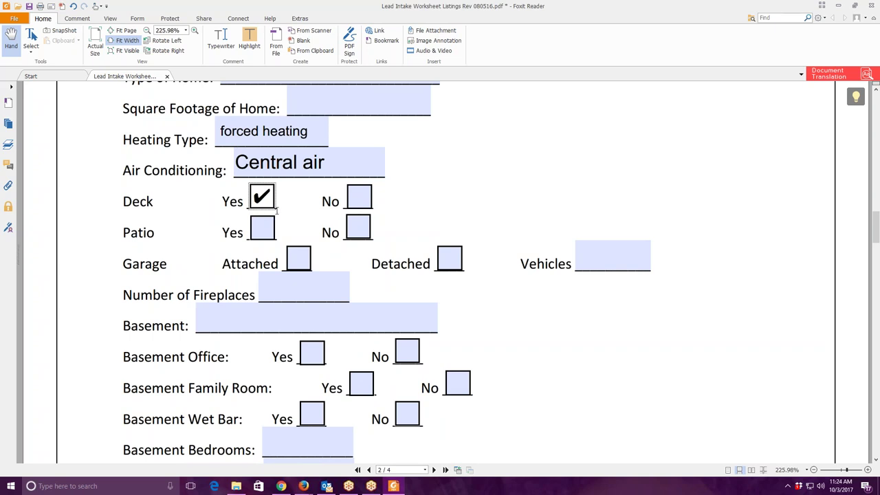
left_click(305, 265)
left_click(605, 260)
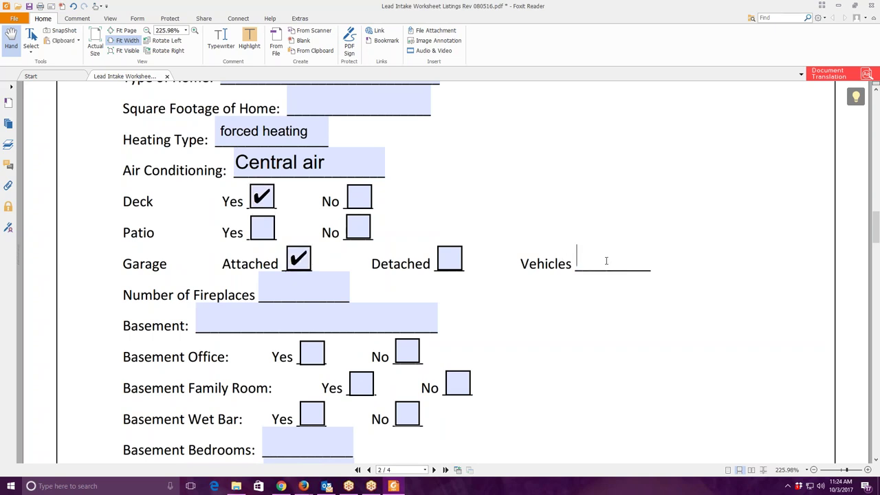
type("3")
left_click(310, 294)
type("2")
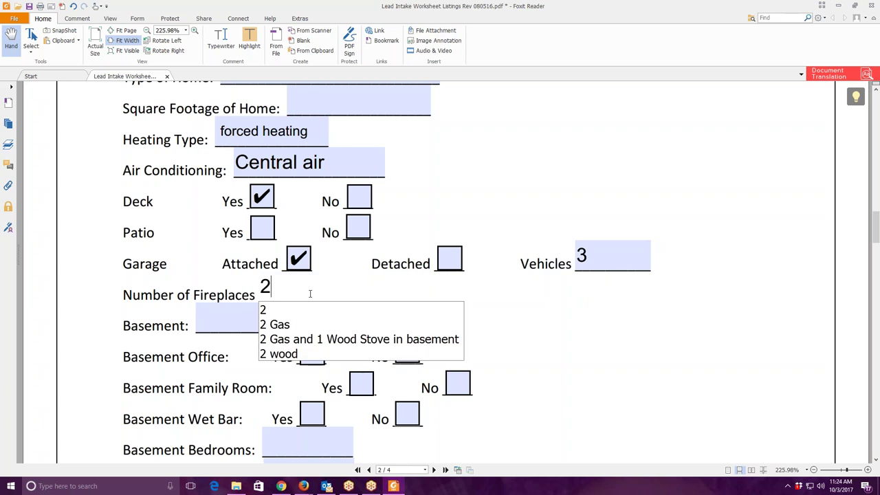
left_click(249, 319)
type("f")
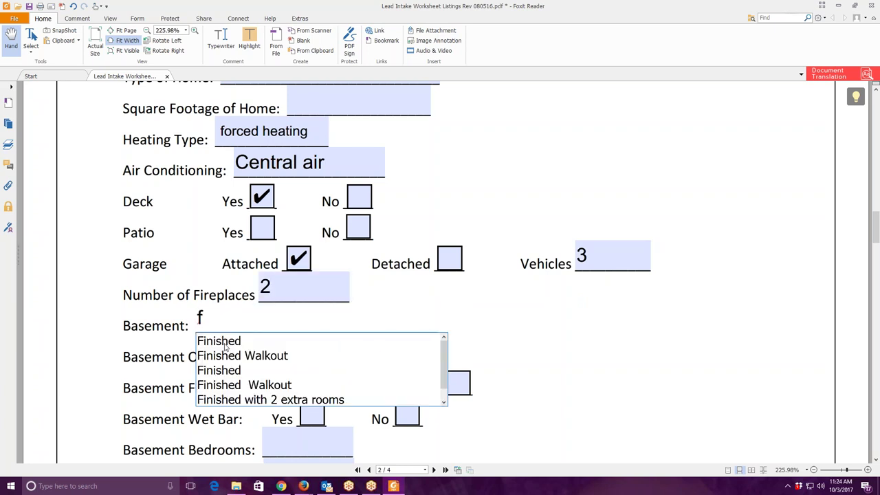
scroll(325, 355, "down", 2)
left_click(361, 303)
left_click(312, 331)
scroll(305, 247, "down", 3)
left_click(301, 244)
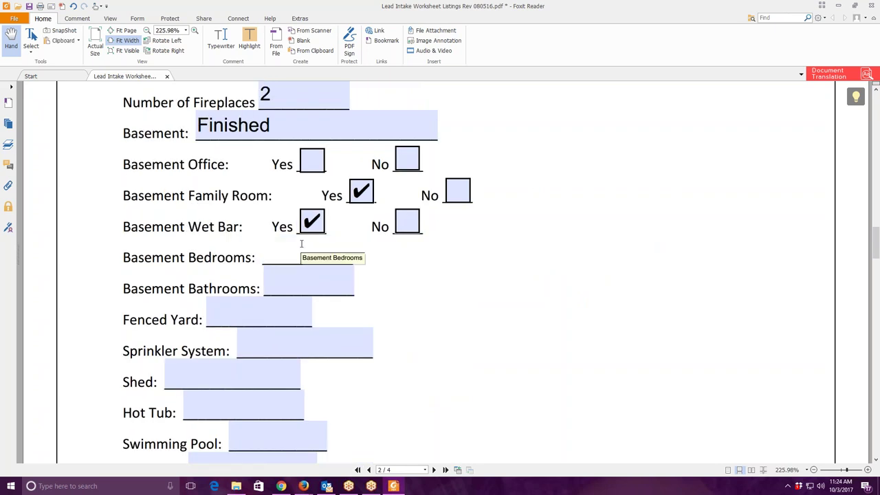
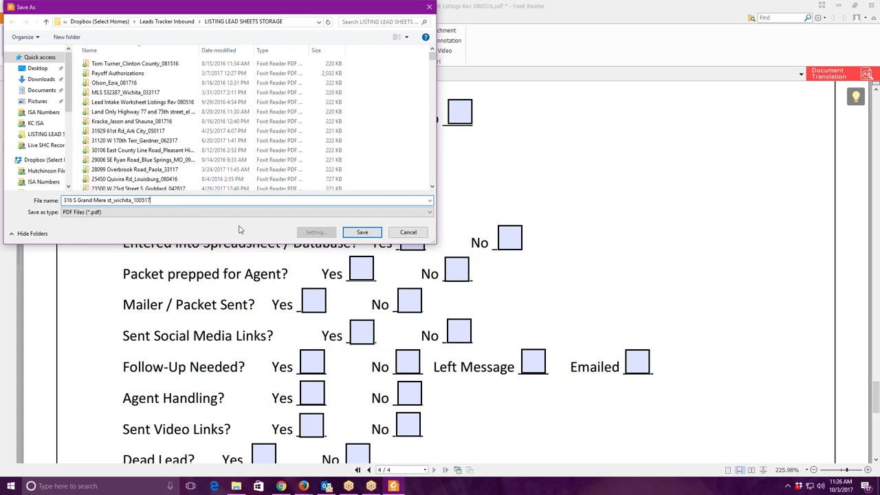
Save the filled worksheet as a new PDF named with the property address plus 100517, then close it.
left_click(349, 234)
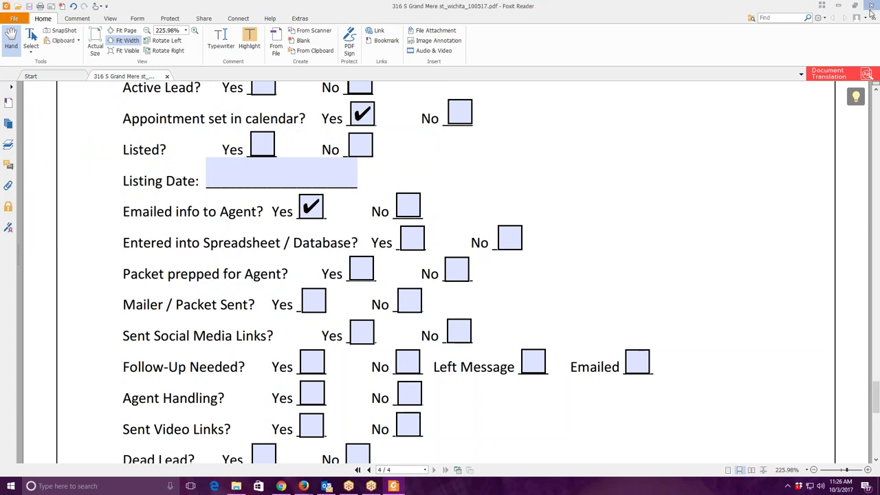
left_click(871, 8)
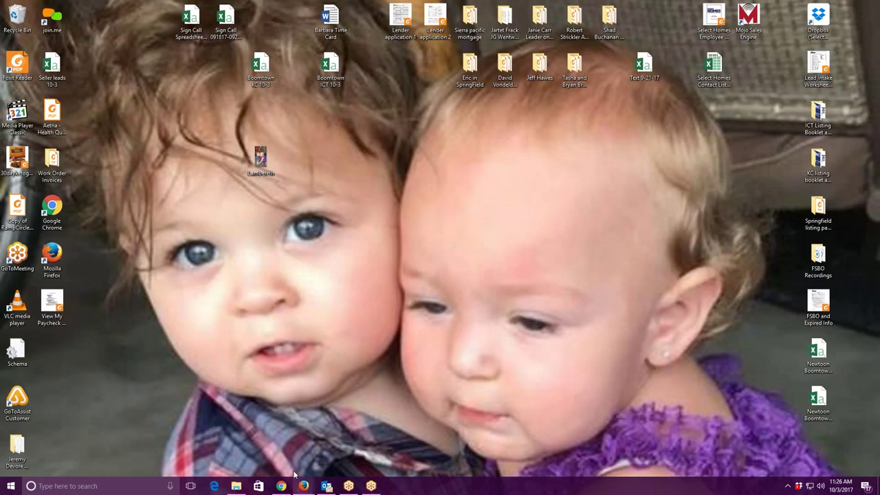
Minimize the calendar and open revised_trackermaster from Dropbox's ISA Numbers folder in Excel.
mouse_move(306, 486)
left_click(296, 453)
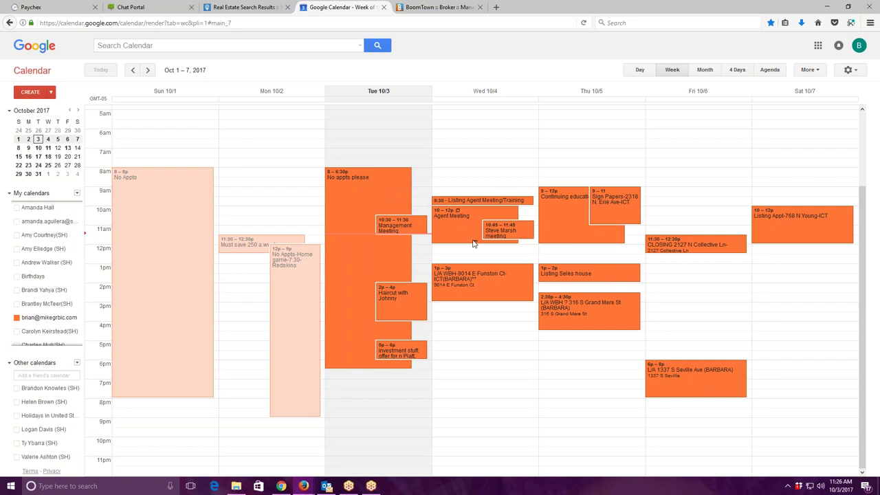
left_click(827, 7)
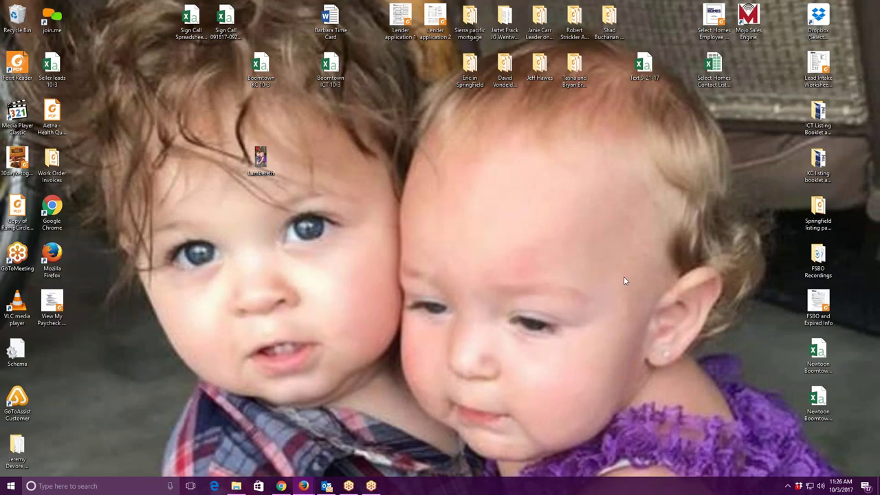
left_click(817, 17)
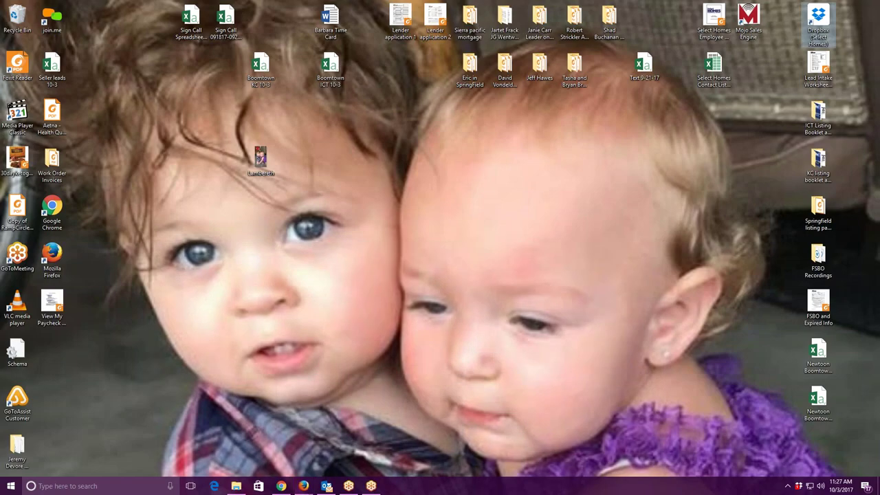
left_click(303, 485)
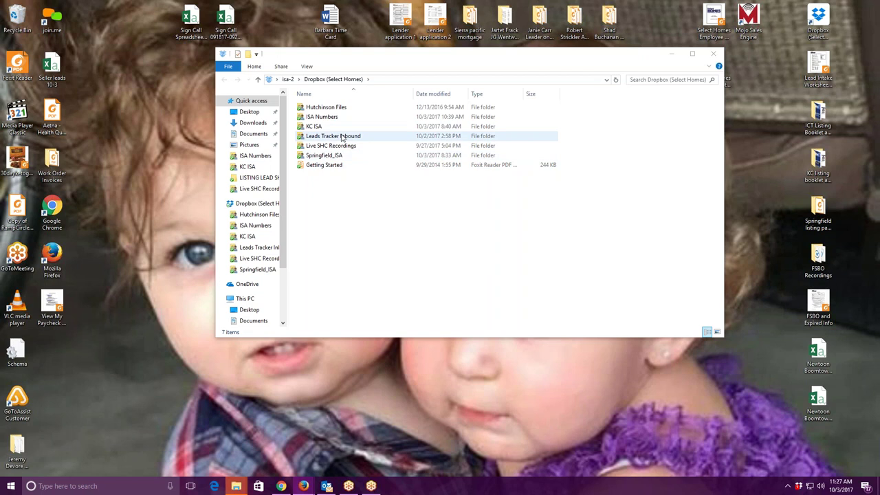
double_click(342, 117)
double_click(370, 243)
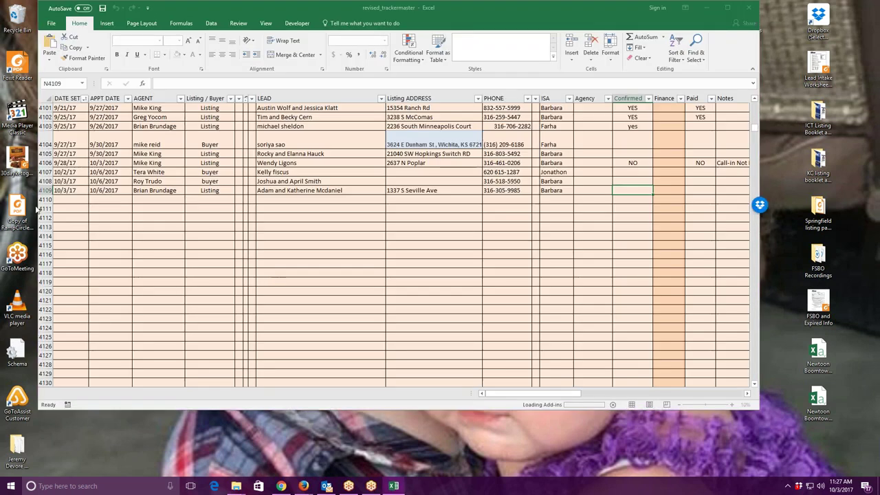
Start row 4110 with set date 10/3/17, appointment date 10/05/17, the agent's name and type Listing.
left_click(71, 200)
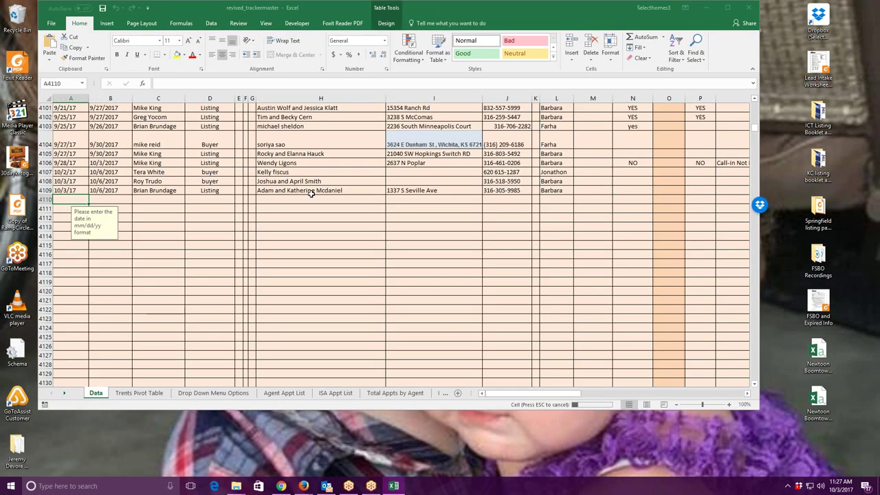
type("10/3/17")
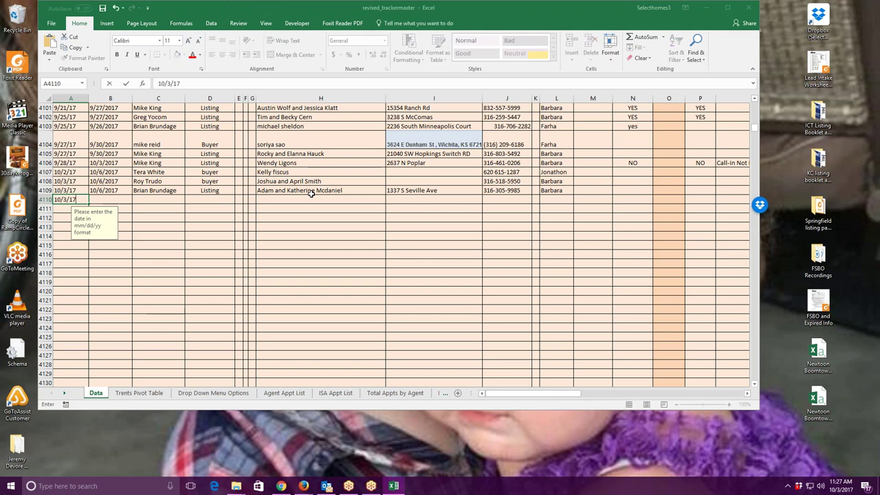
left_click(107, 198)
type("10/05/17")
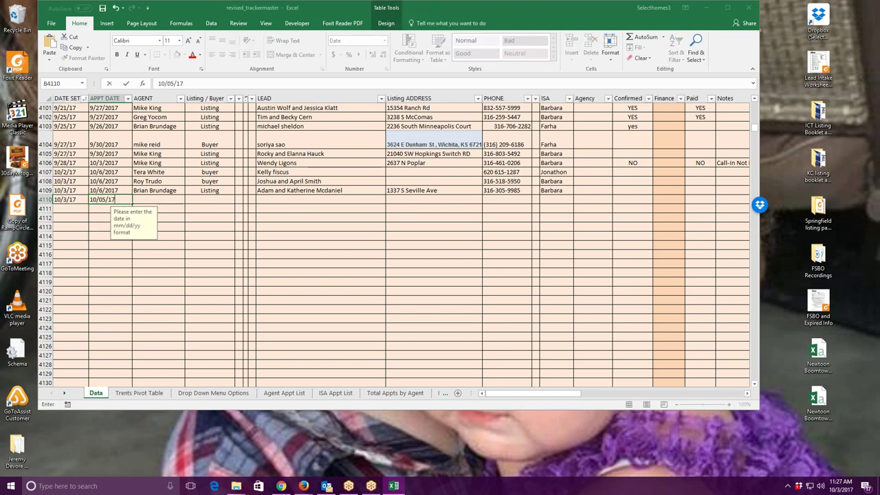
key("Tab")
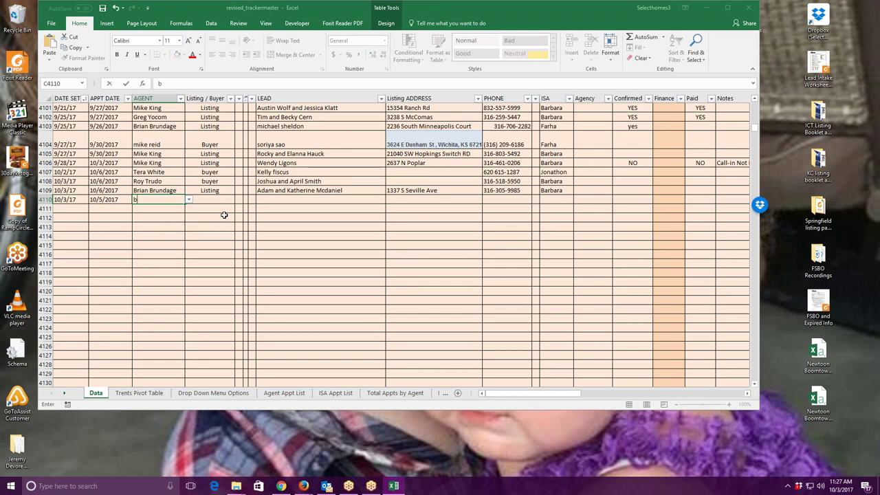
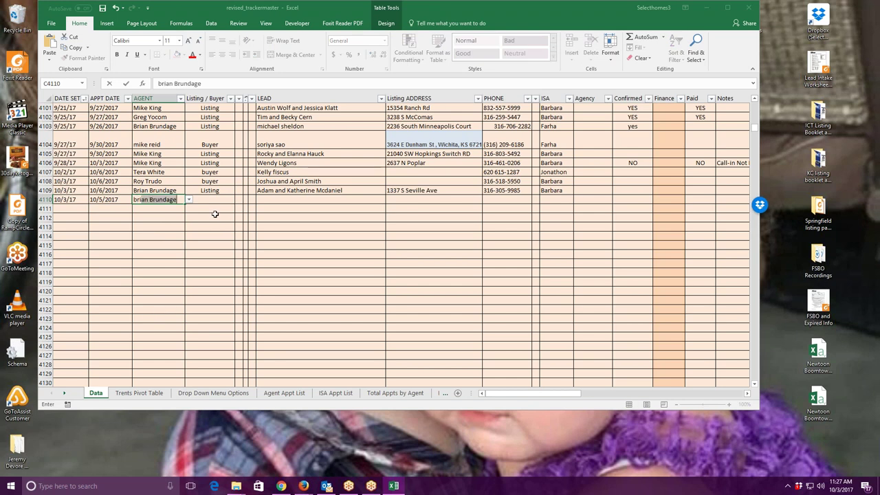
key("Tab")
type("listing")
left_click(280, 201)
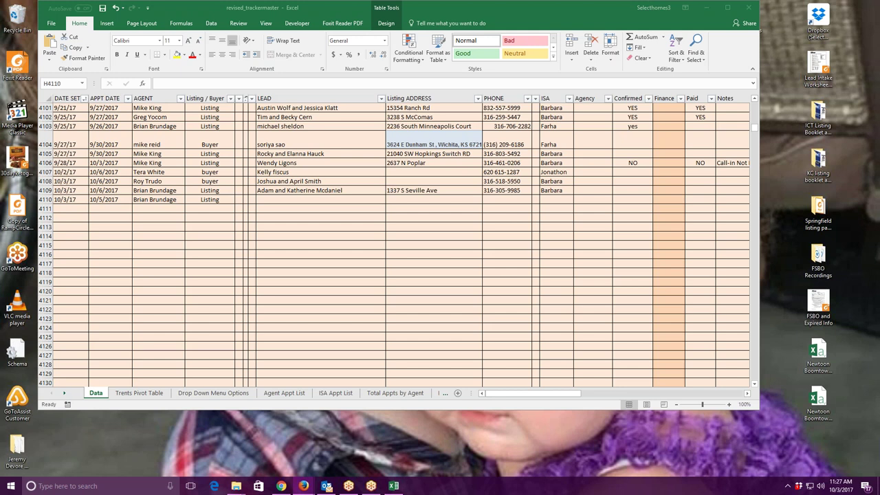
Enter both homeowners' names in the LEAD cell of row 4110.
left_click(289, 202)
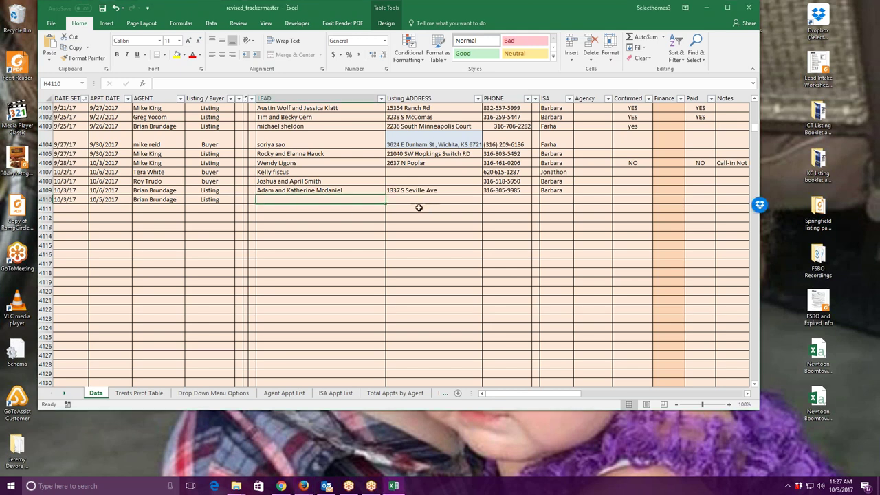
type("316")
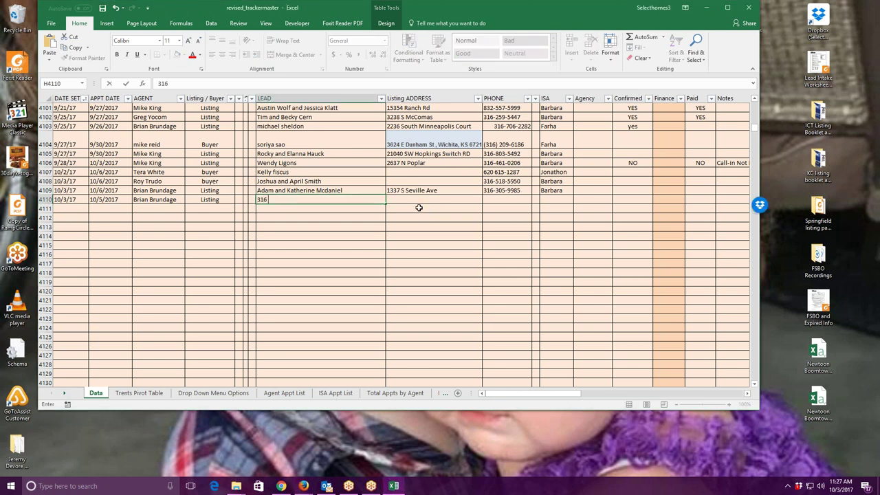
key("BackSpace")
key("BackSpace")
key("BackSpace")
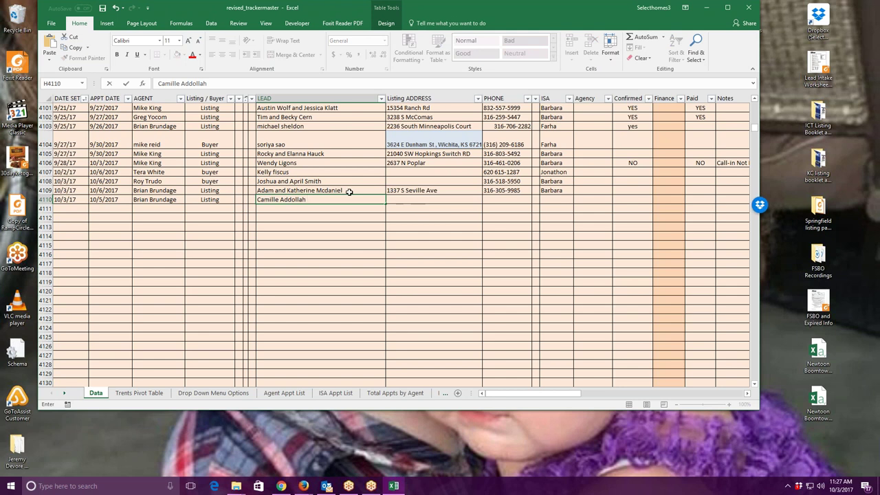
left_click(279, 199)
type("and Rita")
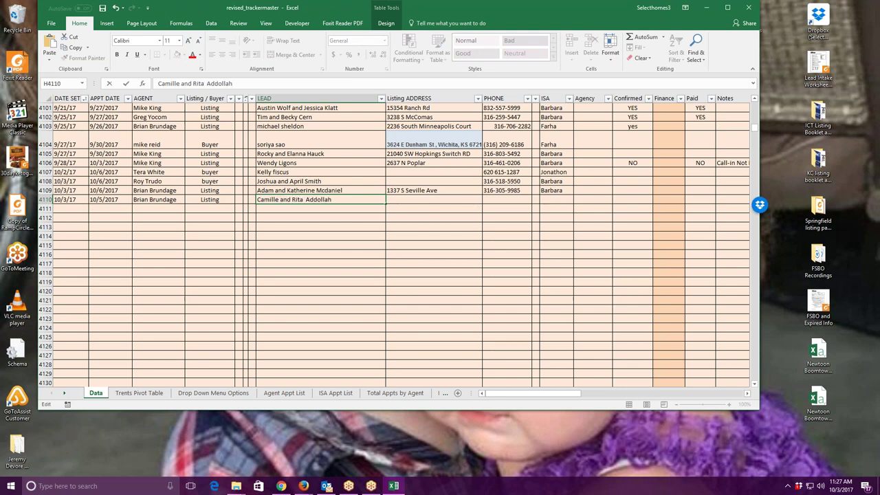
key("BackSpace")
Fill in the listing address, phone number and ISA name, then save and close the workbook.
left_click(430, 201)
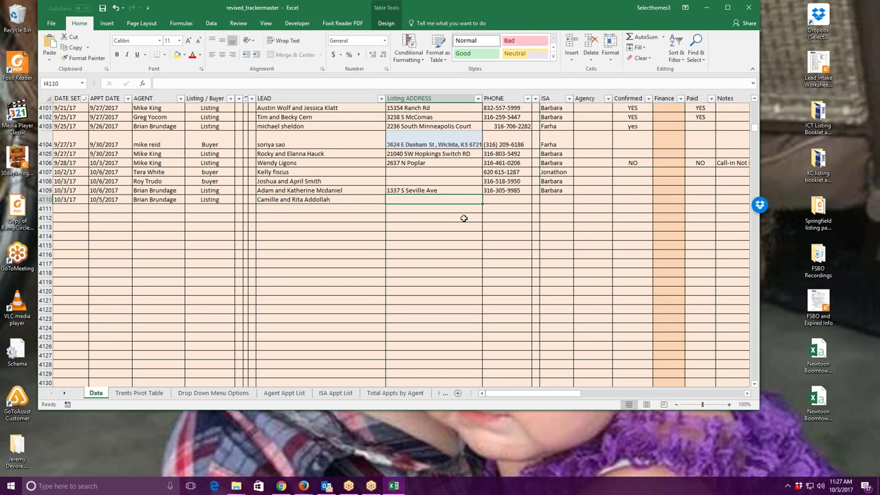
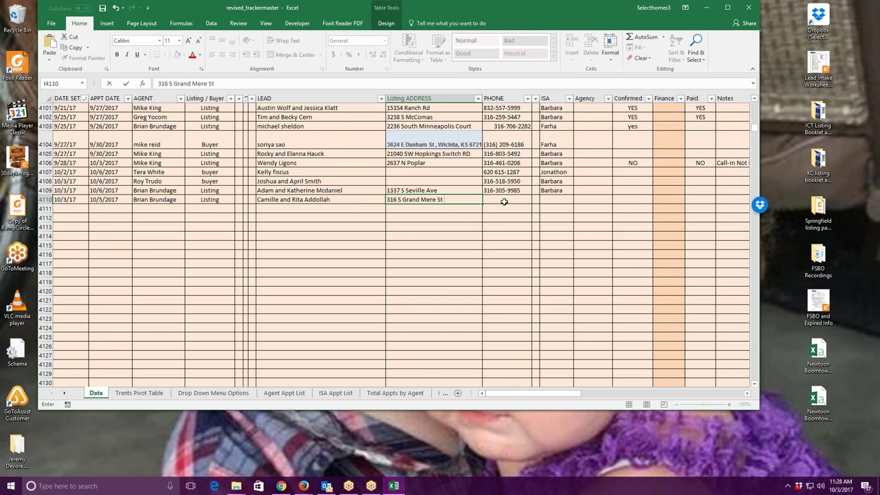
left_click(504, 201)
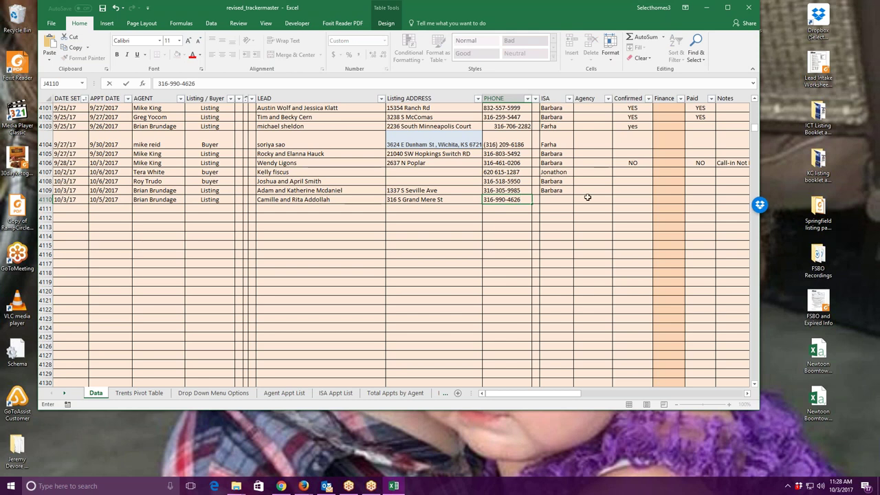
left_click(565, 201)
type("barbara")
left_click(699, 208)
key("ctrl+s")
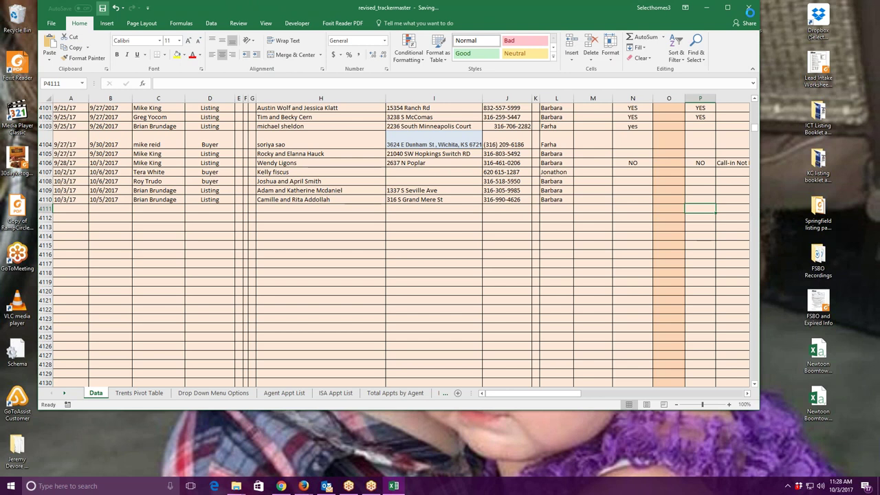
left_click(748, 9)
Add the current lead to the 00Trash group and log the call as No Contact.
left_click(713, 58)
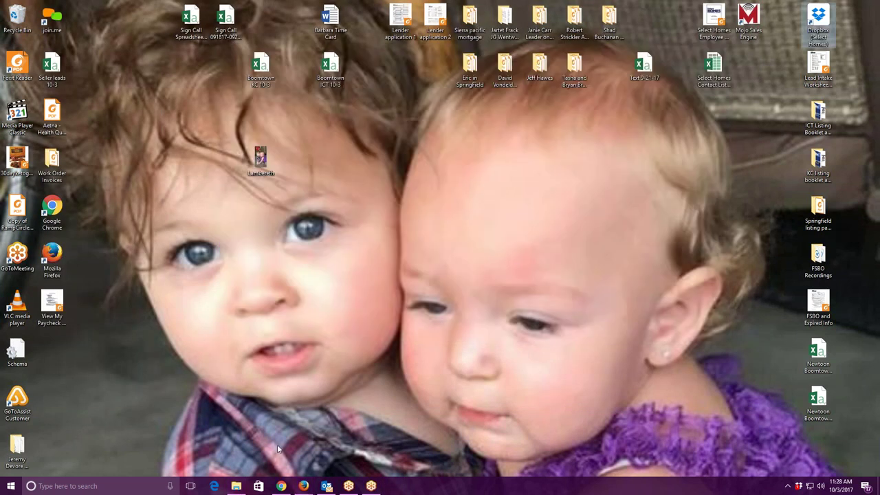
left_click(265, 445)
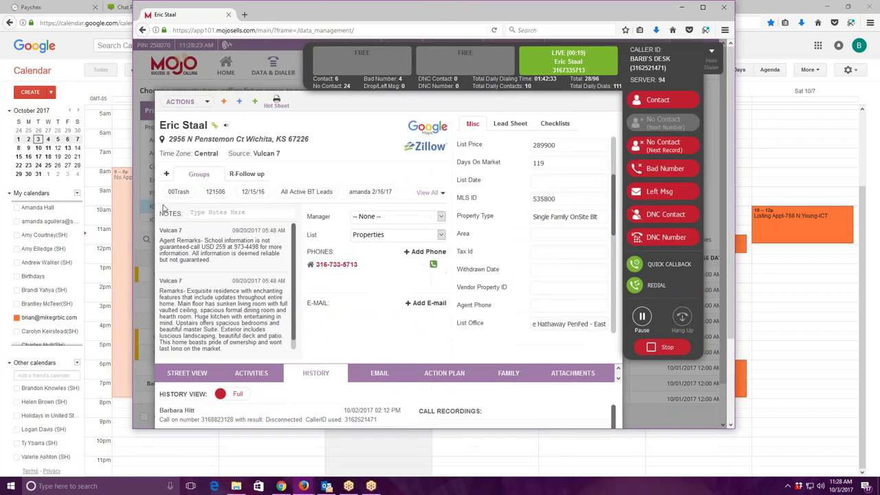
left_click(179, 192)
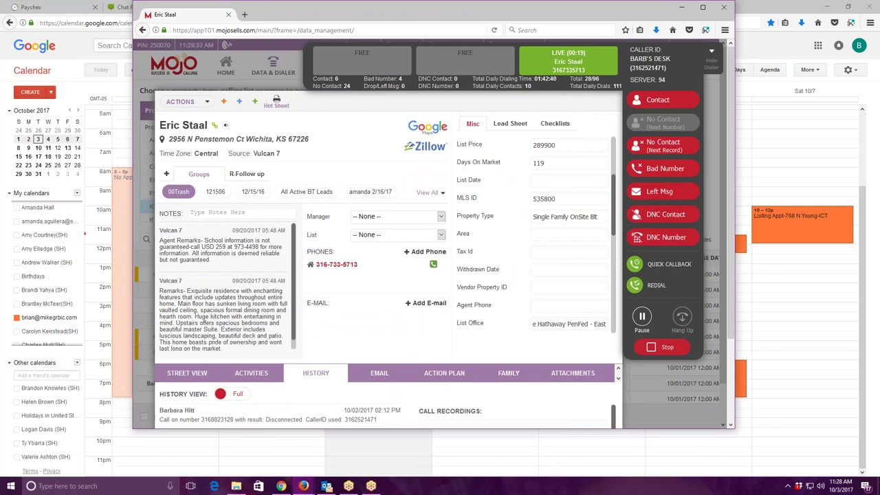
scroll(423, 300, "down", 3)
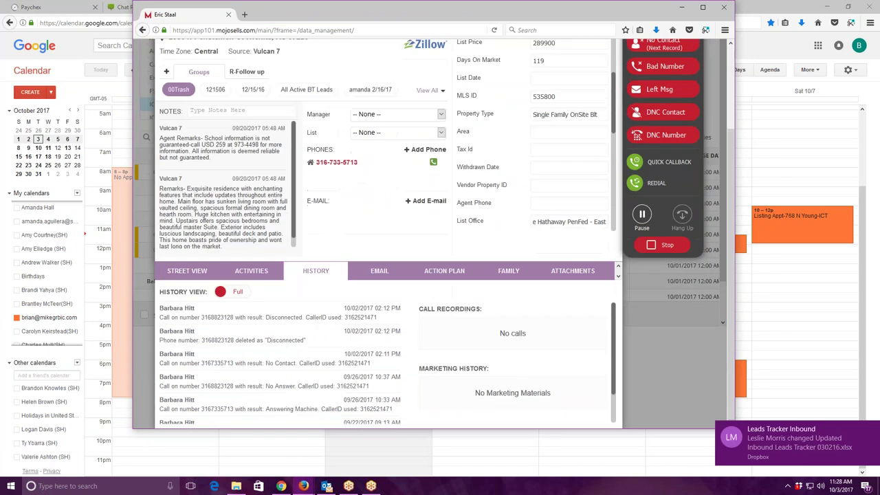
scroll(423, 301, "down", 1)
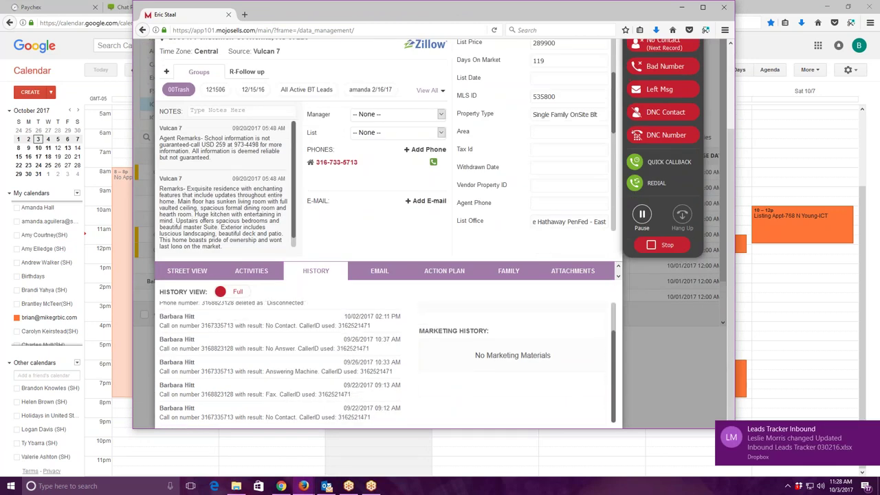
scroll(332, 133, "up", 3)
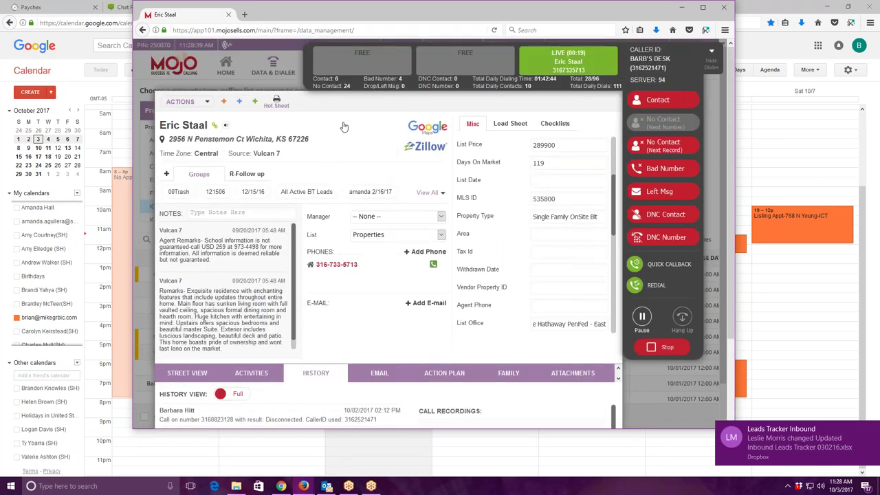
left_click(661, 148)
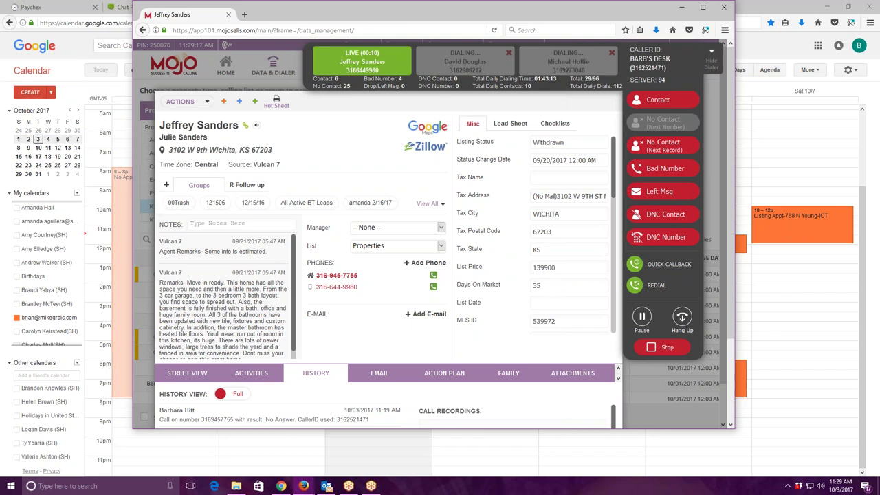
Hang up on the next lead, delete its second phone number, and mark it Bad Number.
left_click(684, 319)
left_click(368, 287)
left_click(490, 162)
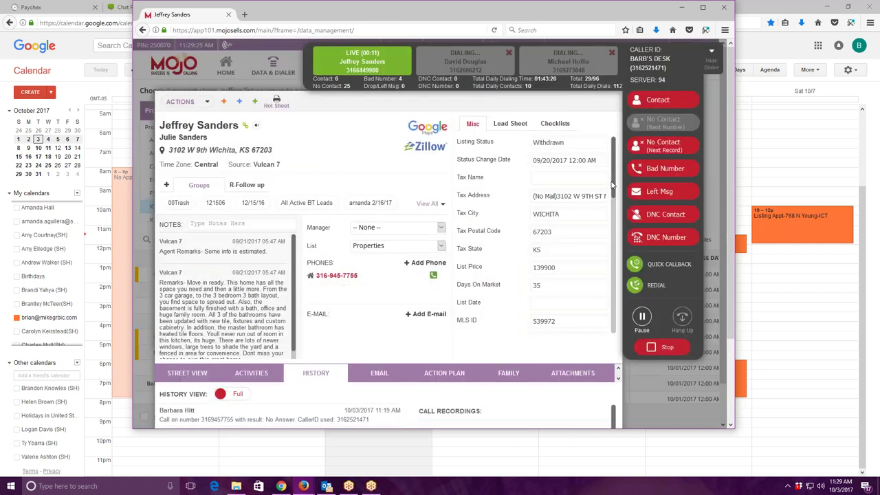
left_click(662, 170)
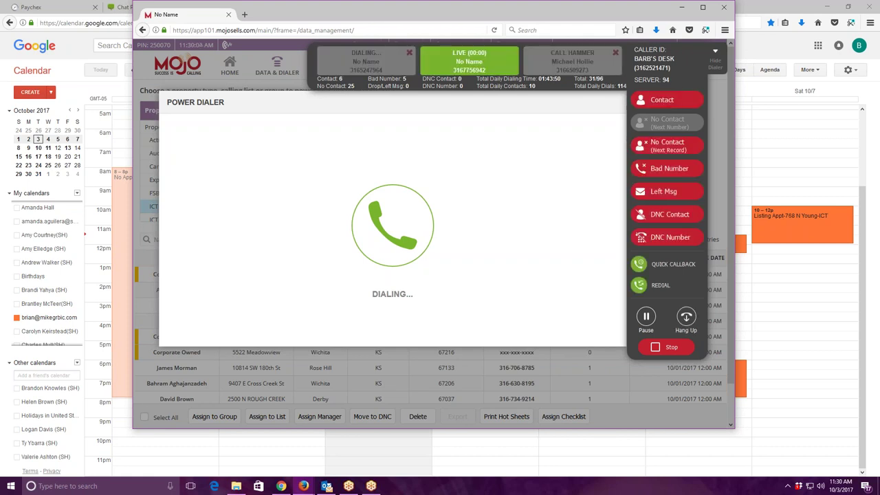
Disposition the unanswered call as No Contact (Next Record) so the next lead dials.
left_click(666, 145)
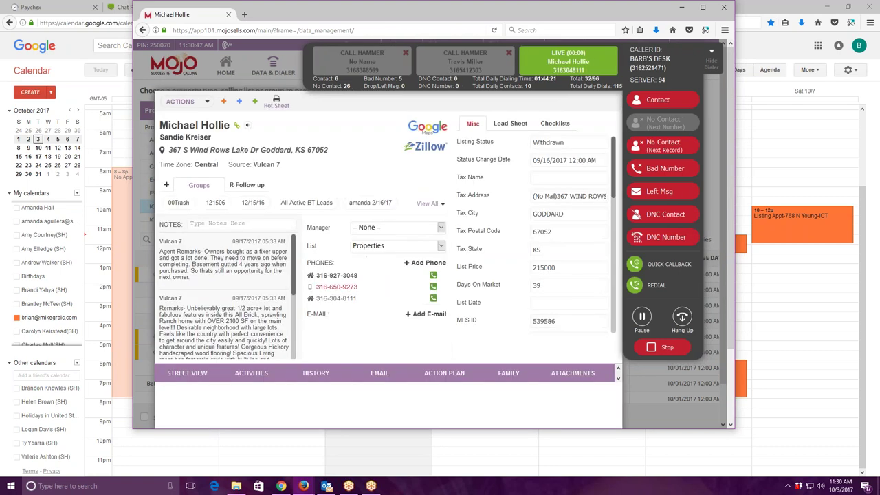
Log No Contact (Next Record) for this lead to advance the Power Dialer.
left_click(666, 146)
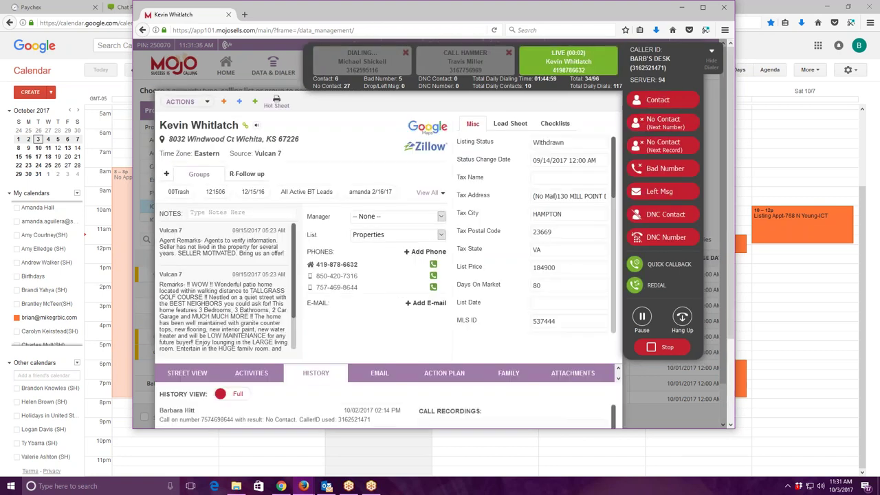
Keep logging No Contact (Next Record) until an expired-listing lead answers live.
left_click(664, 122)
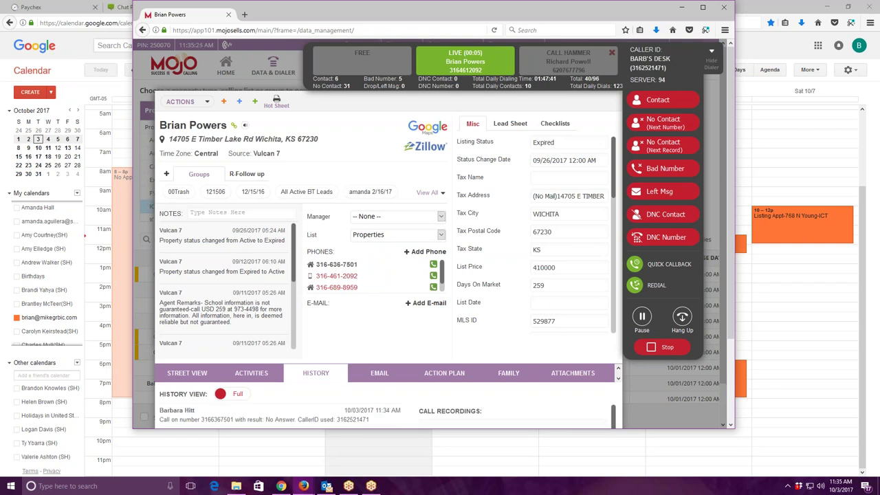
Copy the beginning of the lead's street address from the expired-listing record.
scroll(585, 286, "down", 5)
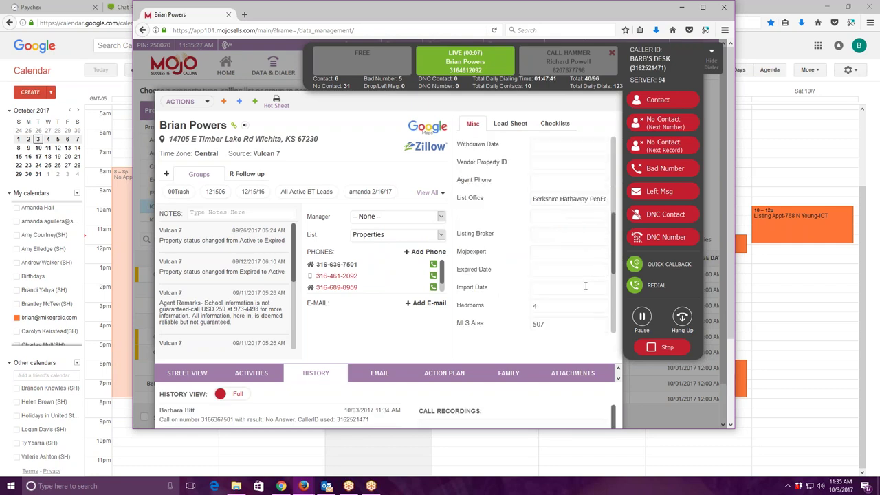
scroll(585, 286, "up", 5)
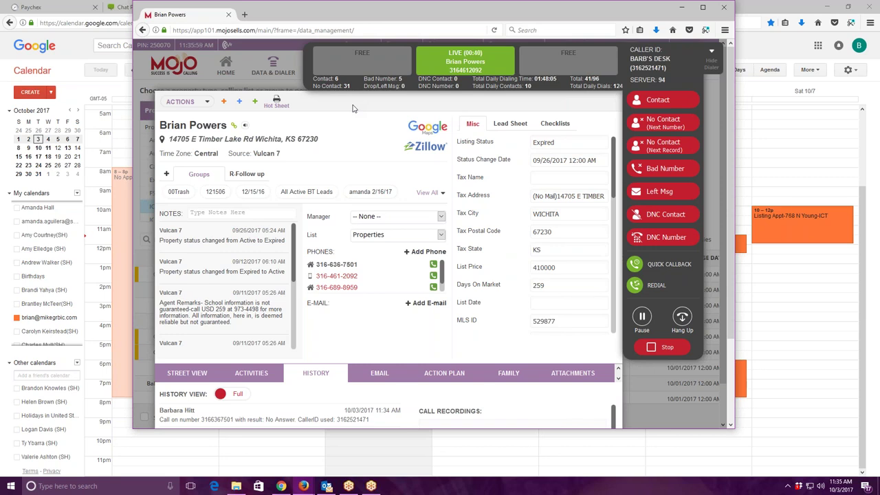
left_click_drag(180, 142, 235, 150)
right_click(228, 150)
left_click(316, 176)
left_click(319, 101)
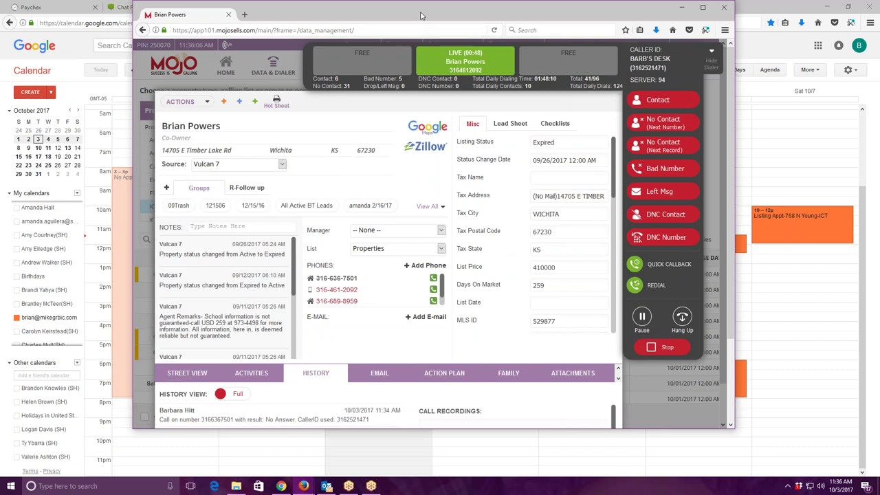
Drag the dialer window further left over the calendar.
scroll(580, 178, "down", 5)
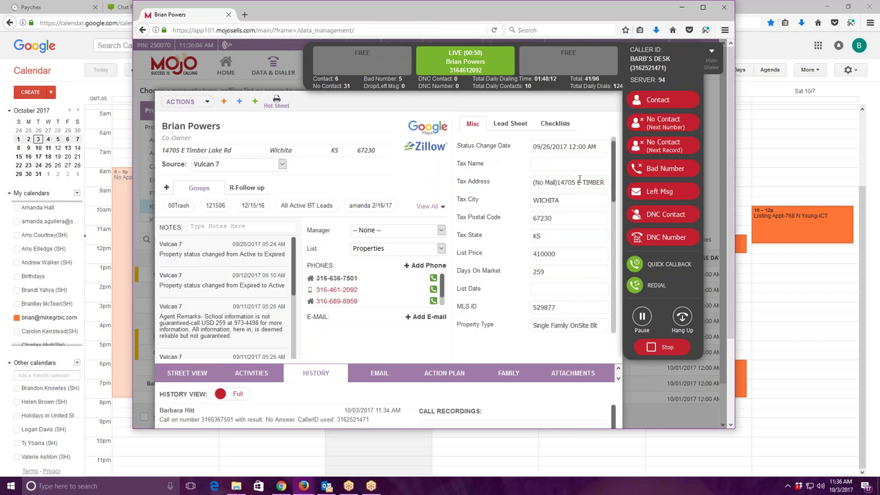
scroll(599, 272, "up", 5)
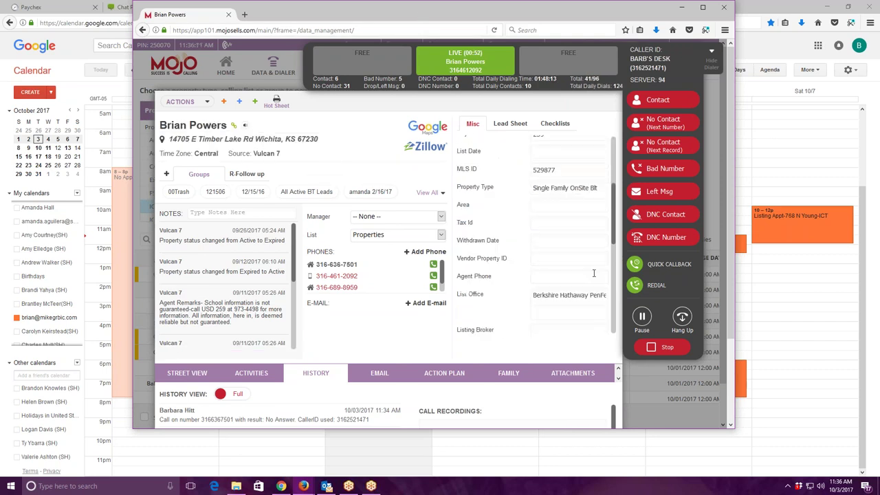
left_click_drag(549, 289, 479, 293)
scroll(480, 295, "down", 3)
scroll(482, 300, "up", 3)
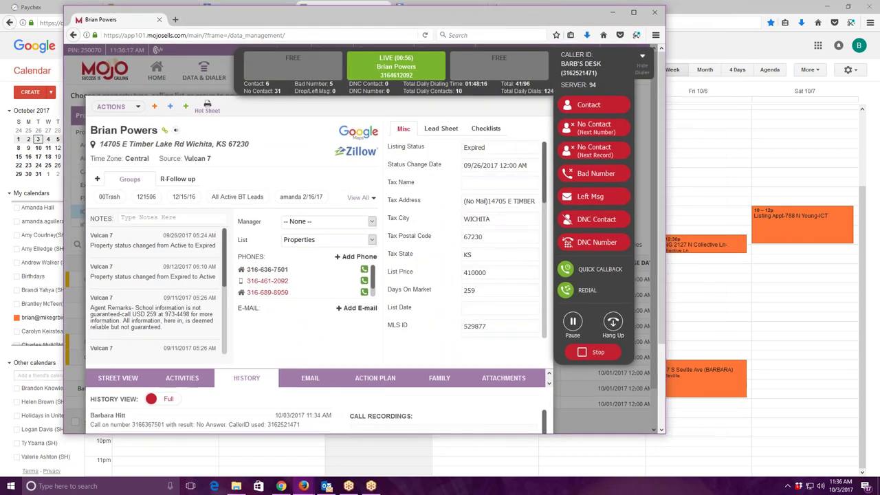
left_click_drag(369, 21, 373, 17)
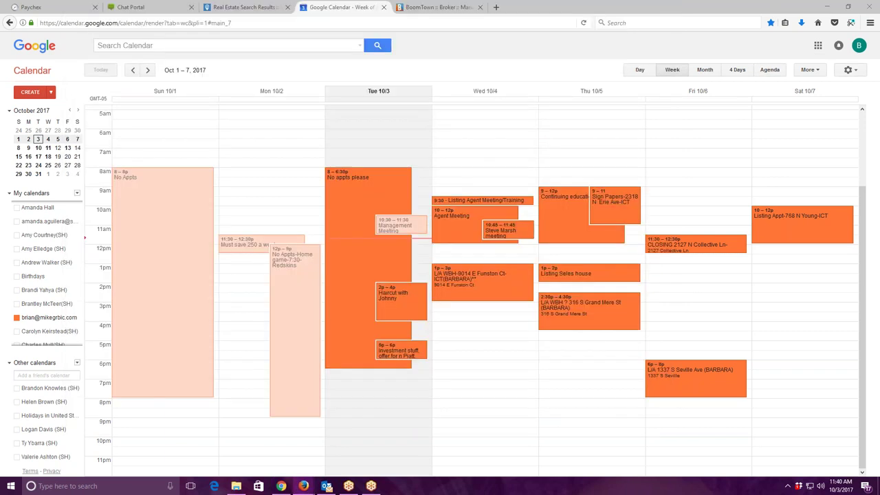
In Google Calendar, show only the listing agent's calendar and navigate to the week of October 1–7.
left_click(303, 486)
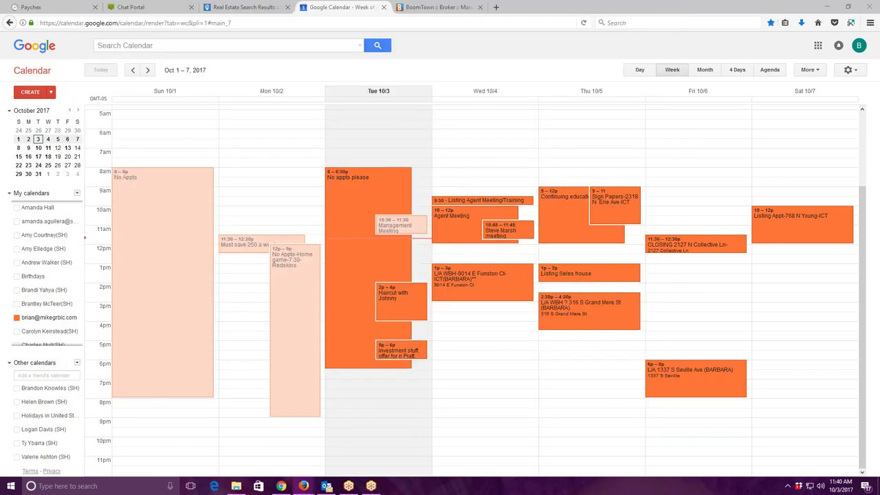
left_click(41, 316)
scroll(51, 305, "down", 5)
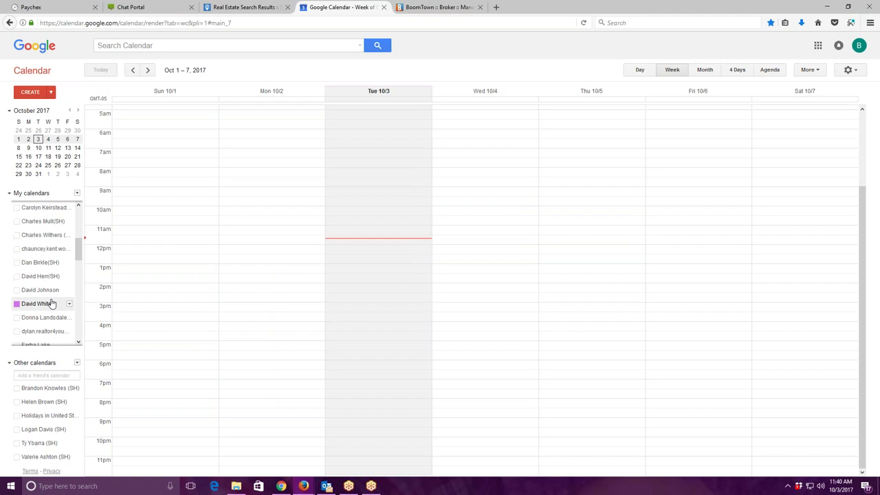
scroll(51, 304, "down", 6)
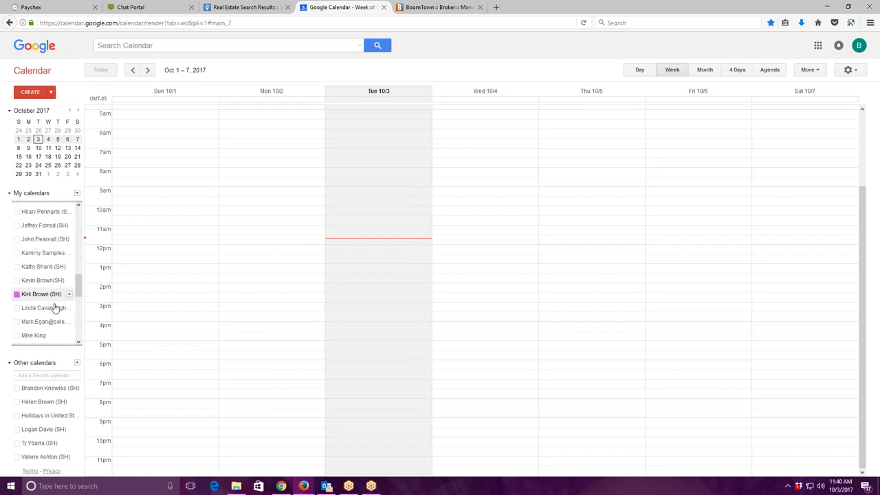
scroll(55, 309, "down", 3)
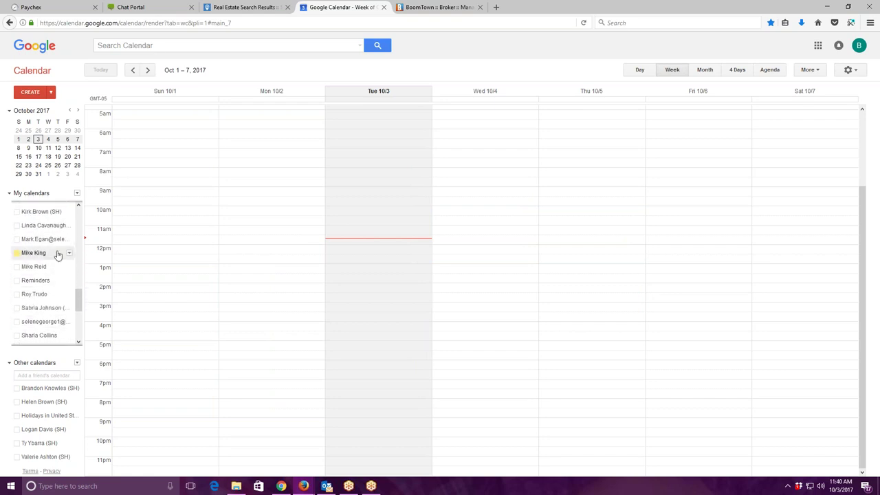
left_click(33, 252)
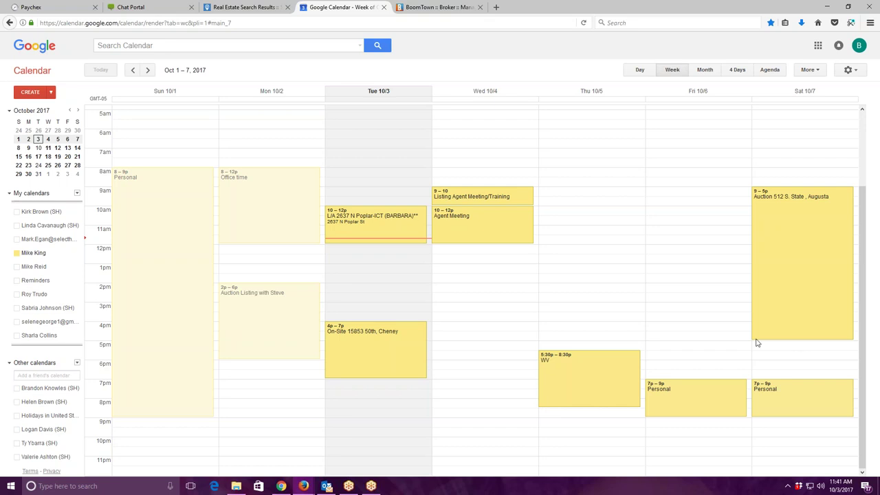
left_click(148, 70)
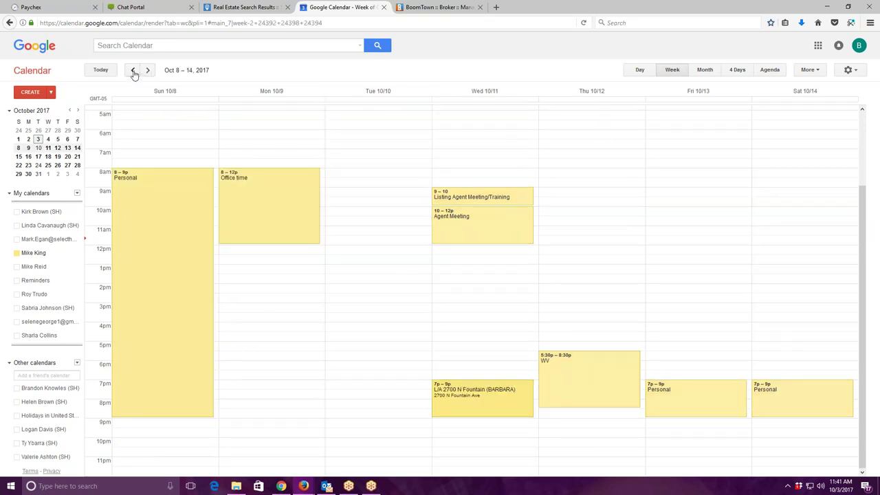
left_click(133, 70)
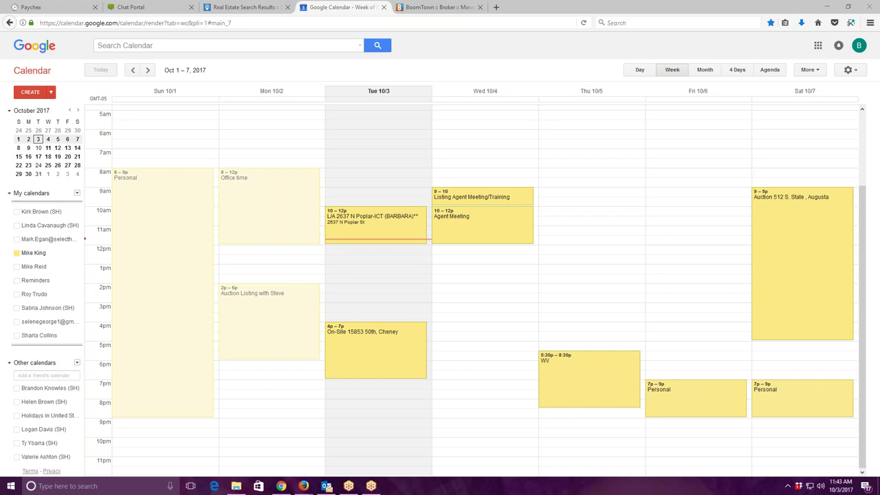
key("alt+Tab")
left_click_drag(295, 10, 364, 28)
left_click(781, 44)
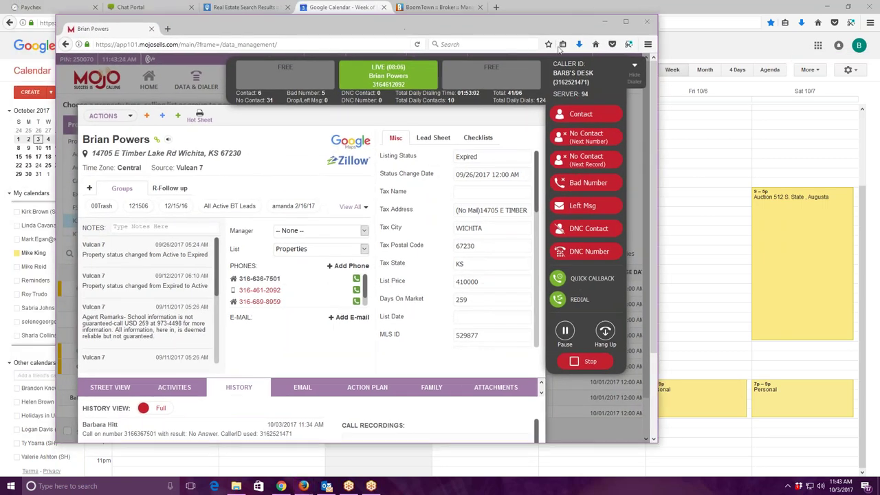
left_click(303, 486)
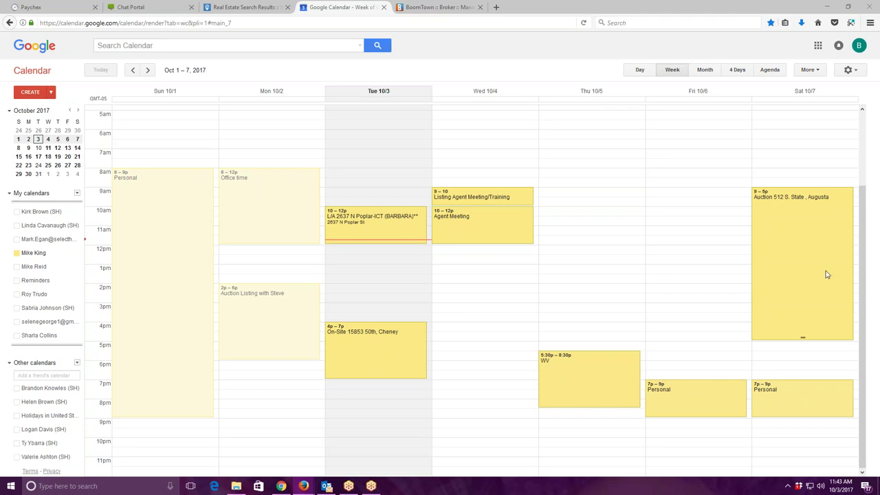
Cancel a misplaced 5:30 slot and create a pending event for Saturday, October 7, 6–7 pm.
left_click(794, 357)
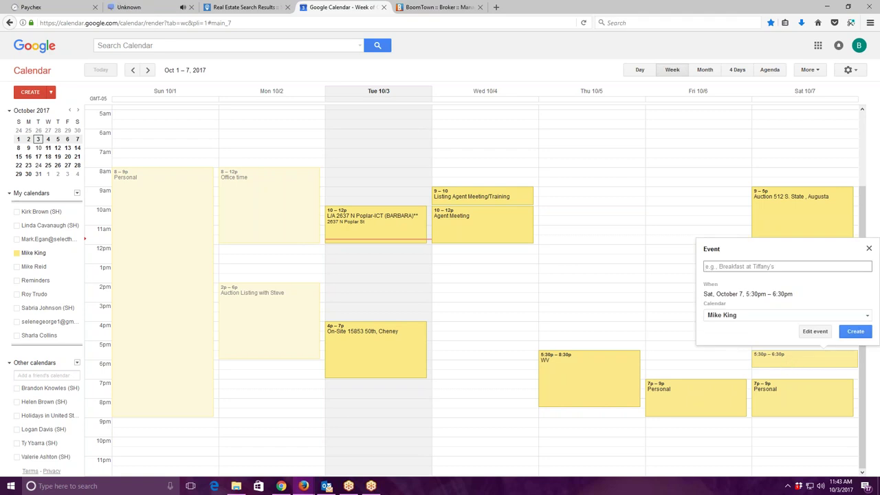
key("Escape")
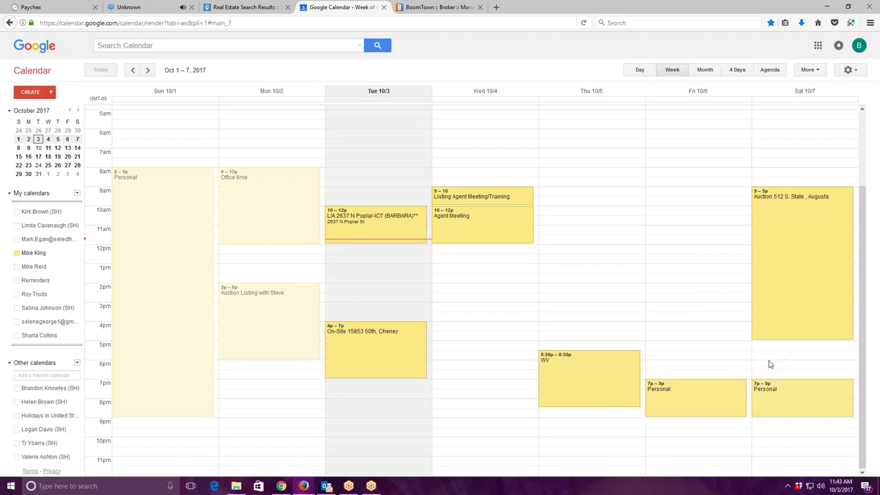
left_click(770, 365)
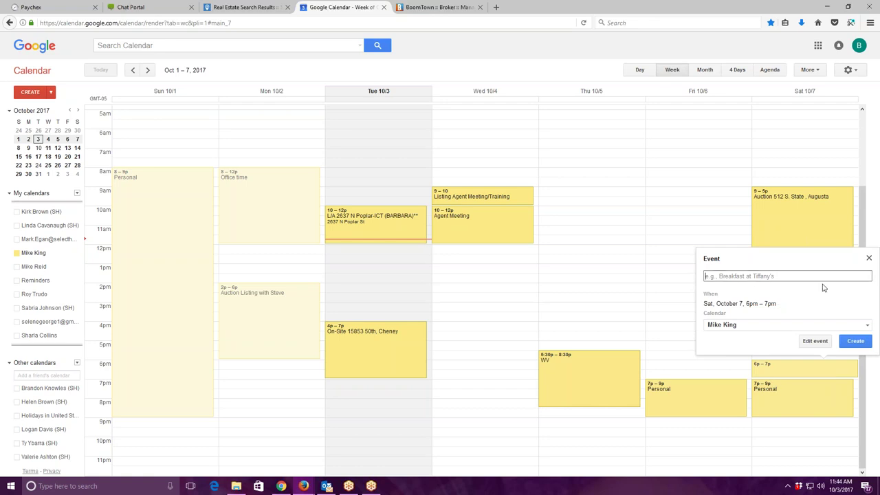
Title the Saturday 6–7 pm event 'L/A Phone Call only' with the property address and ISA name, then open its details.
left_click(785, 275)
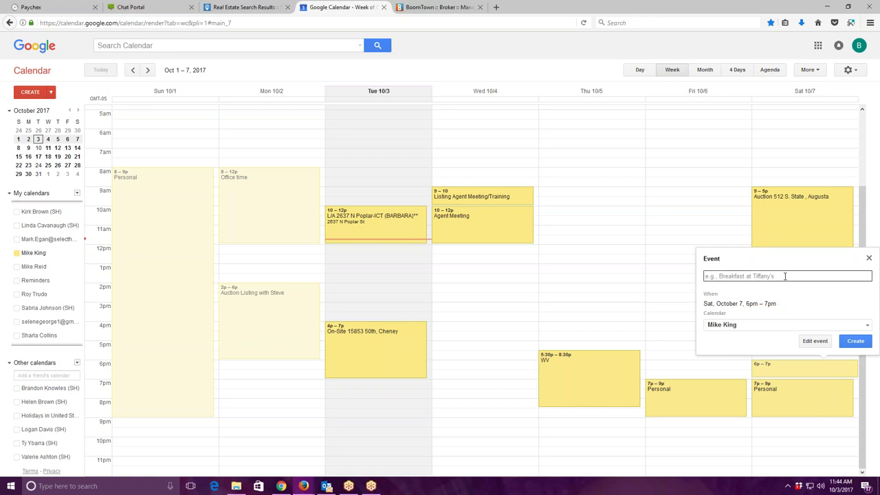
type("L/A Phone")
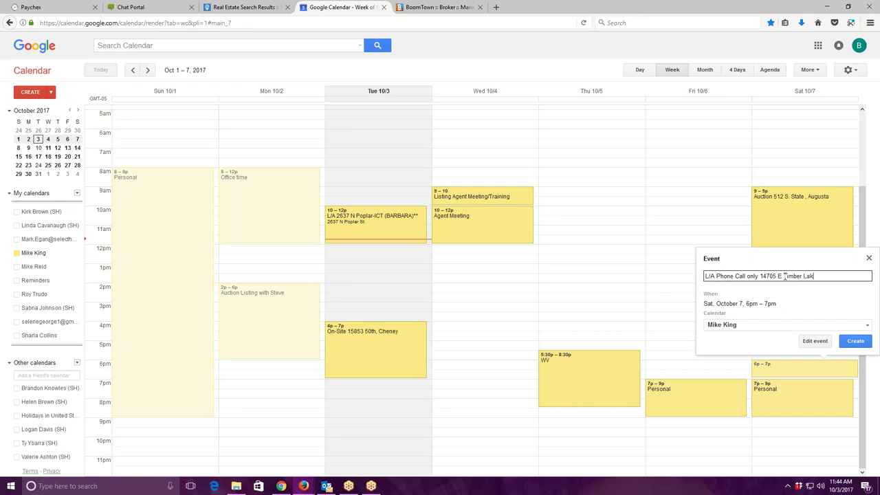
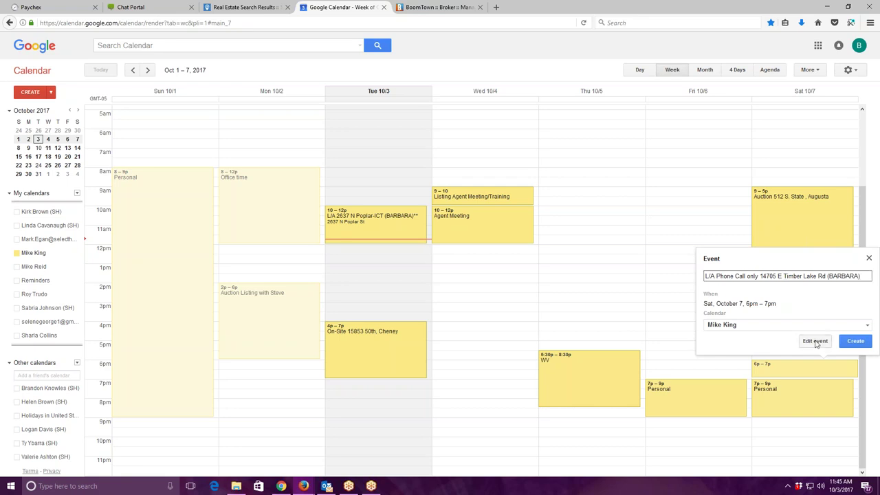
left_click(816, 341)
left_click(109, 169)
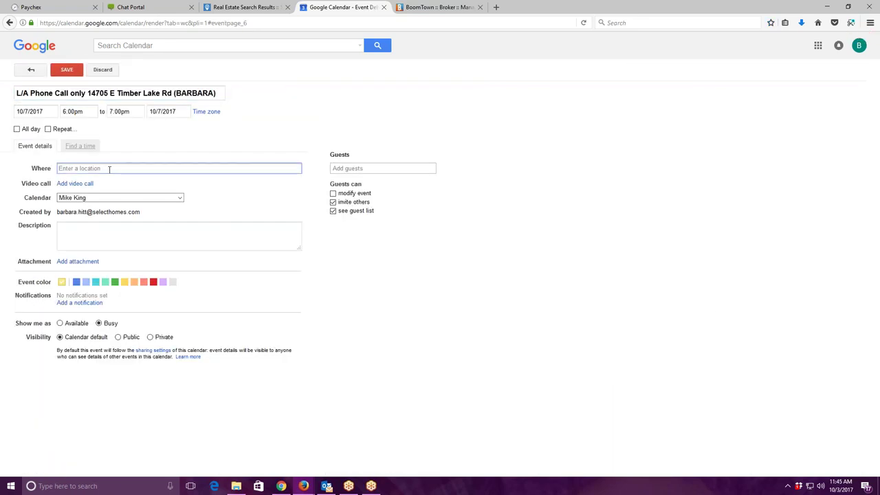
Write the description 'L/A 10/7 @ 6 pm', then the seller's name and phone number on separate lines.
left_click(92, 229)
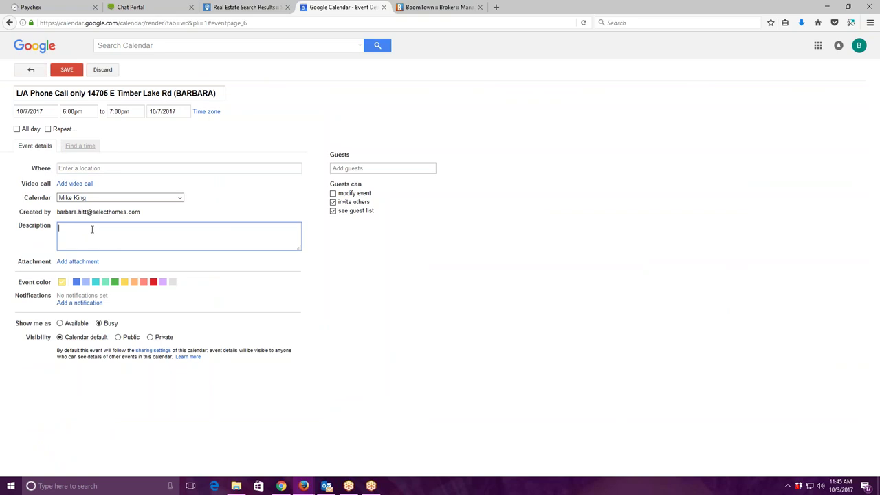
type("L/A 10/7 @ 6 pm")
key("Return")
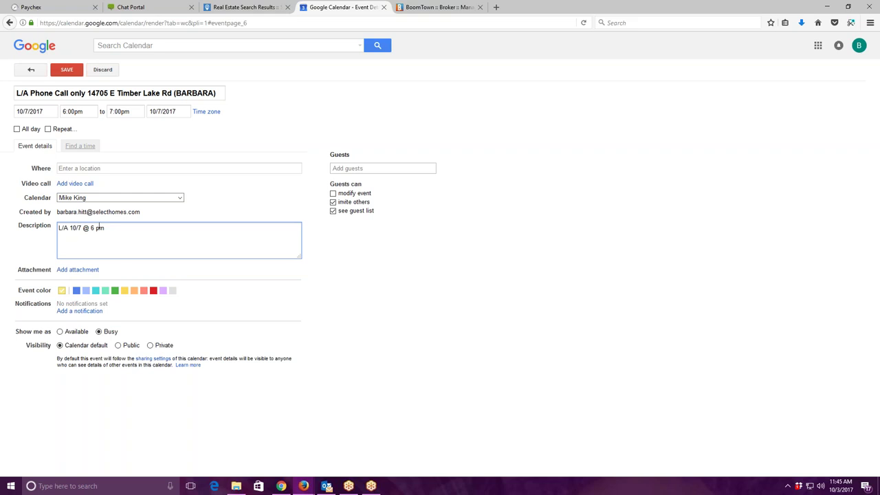
key("Return")
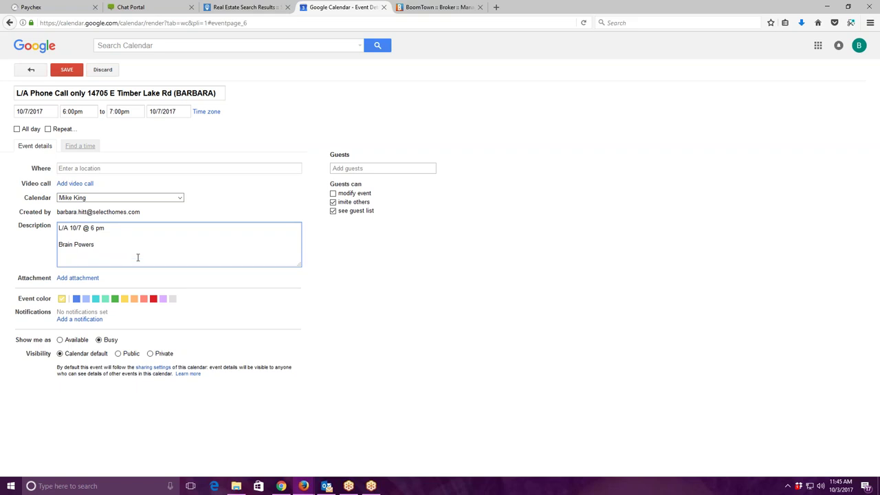
key("Return")
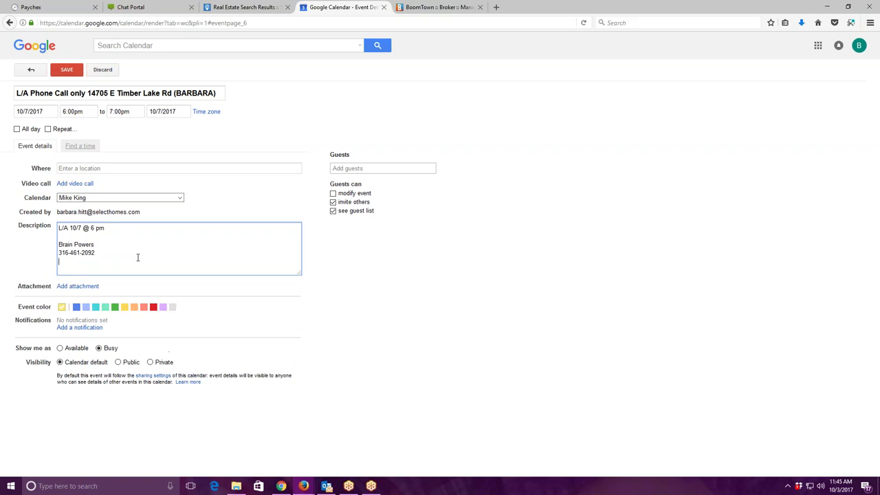
key("Return")
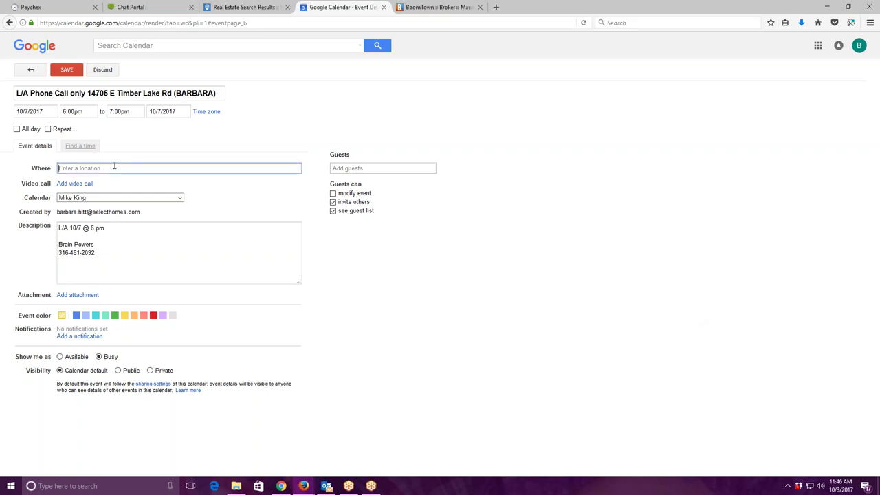
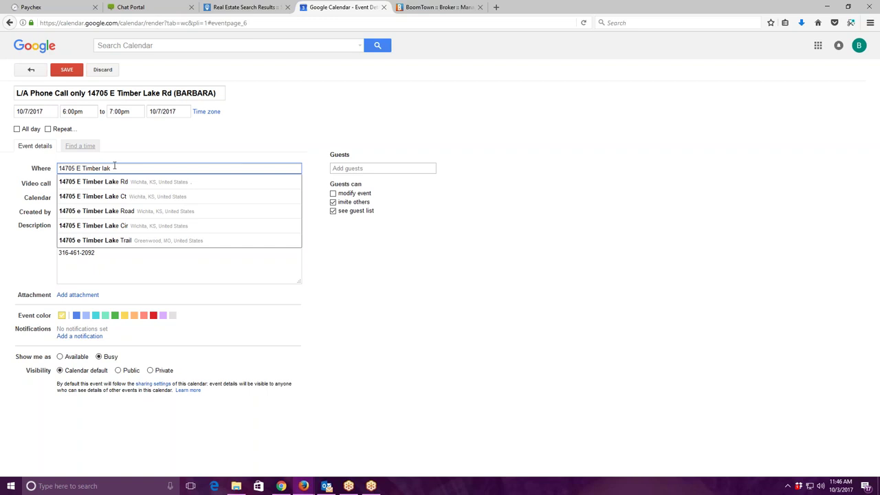
Set the event location to the property's Wichita address from the autocomplete suggestions.
left_click(125, 183)
left_click(101, 251)
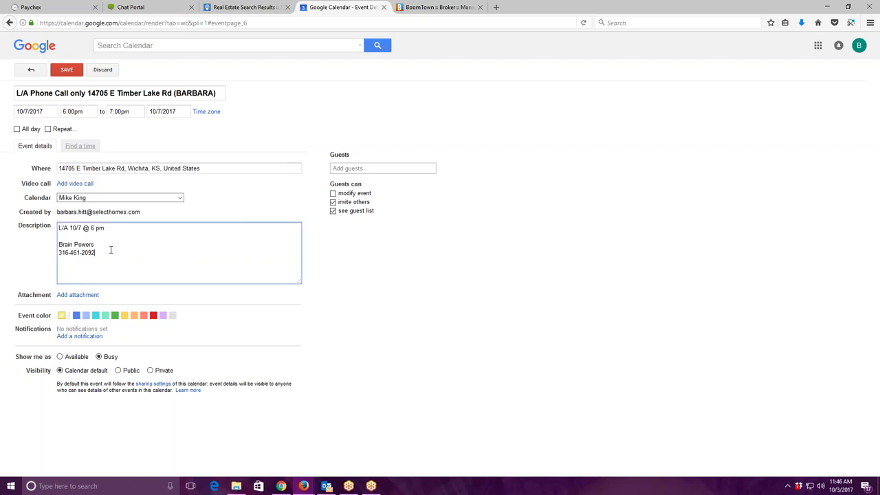
Trim the description back to 'L/A 10/7 @ 6 pm', deleting the address, name and phone lines.
key("Return")
key("Return")
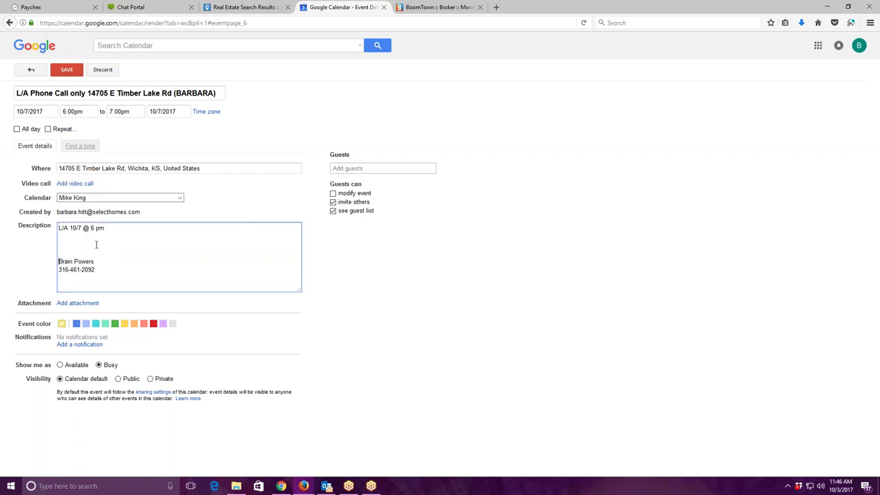
right_click(57, 246)
right_click(71, 238)
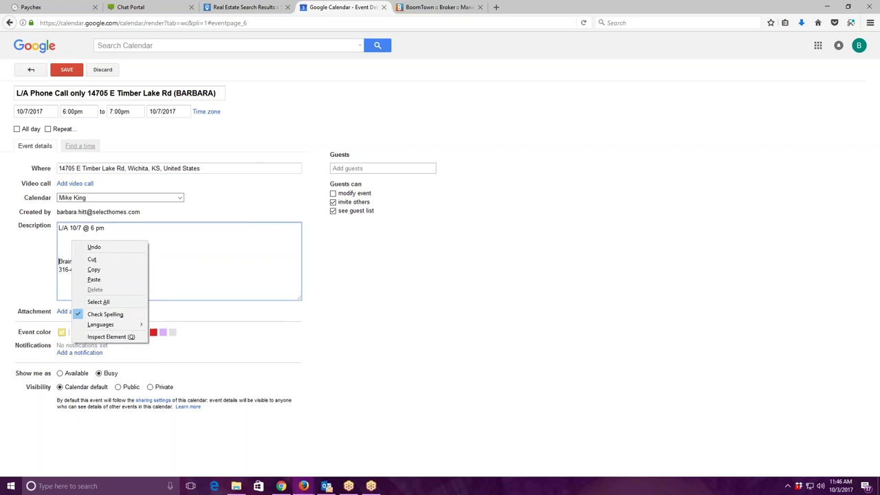
left_click(138, 271)
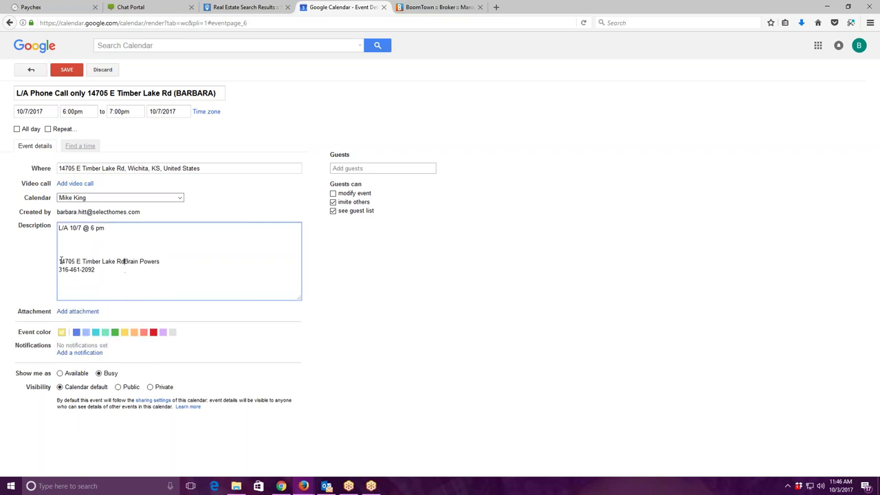
left_click_drag(59, 261, 120, 279)
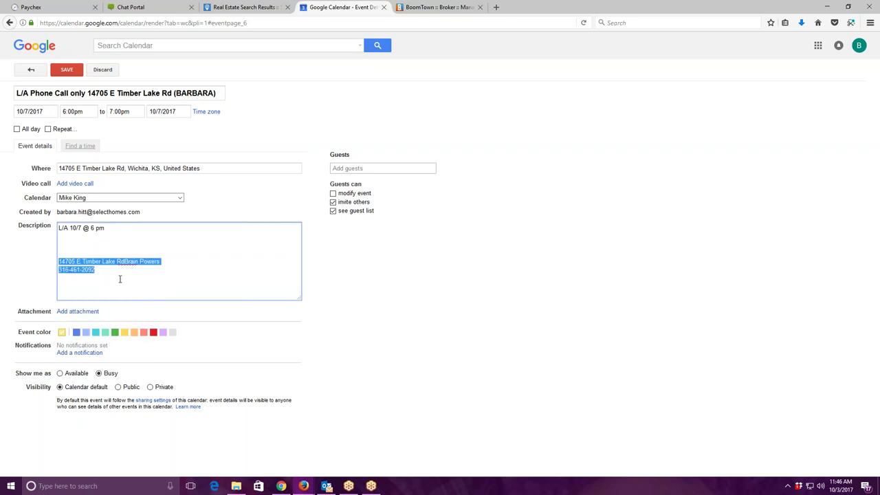
key("BackSpace")
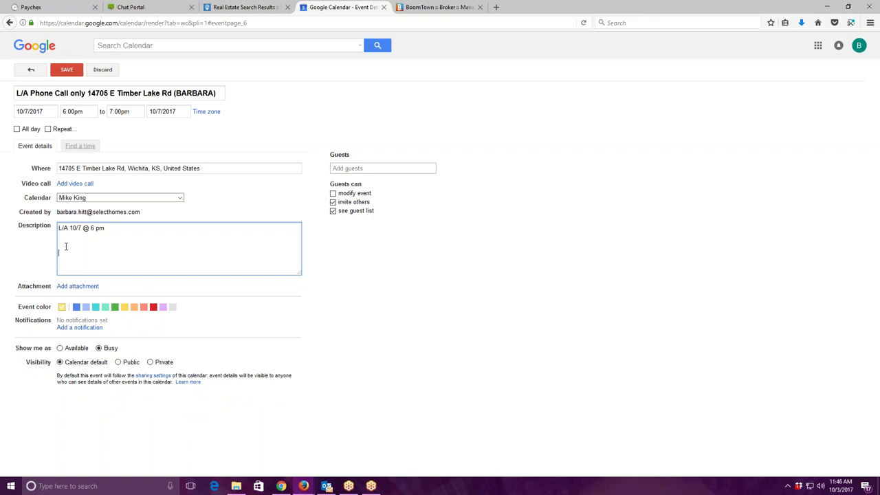
Copy the event's address into the description, followed by the seller's name and phone number.
triple_click(77, 167)
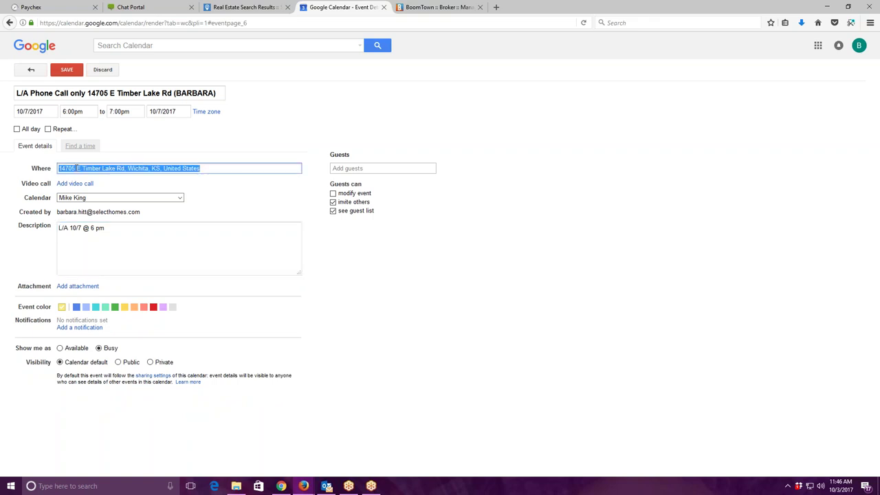
right_click(131, 169)
left_click(148, 191)
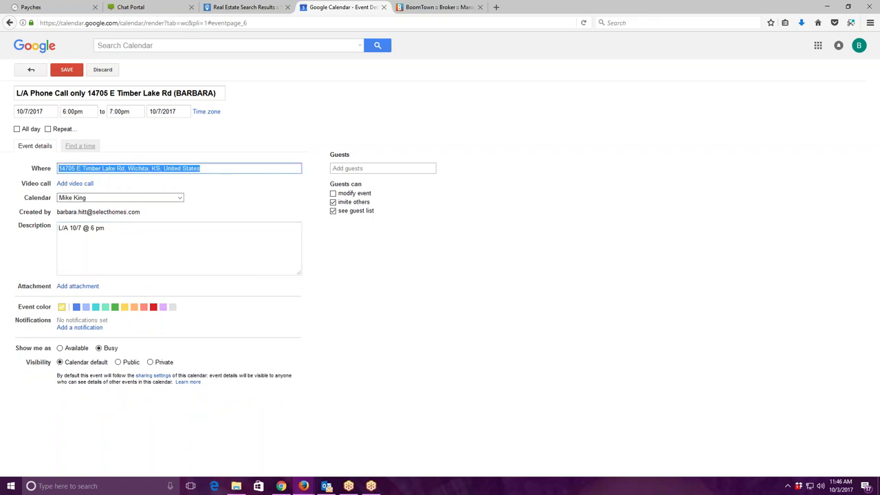
left_click(60, 243)
right_click(62, 244)
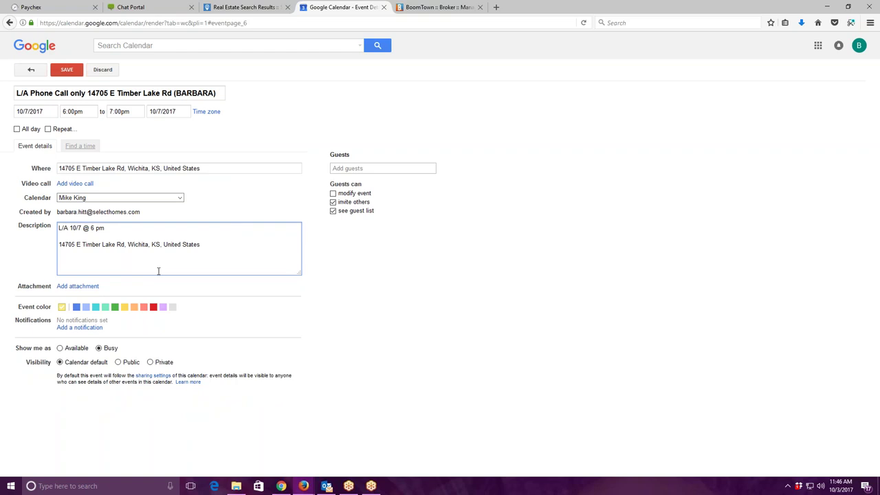
key("Return")
key("Return")
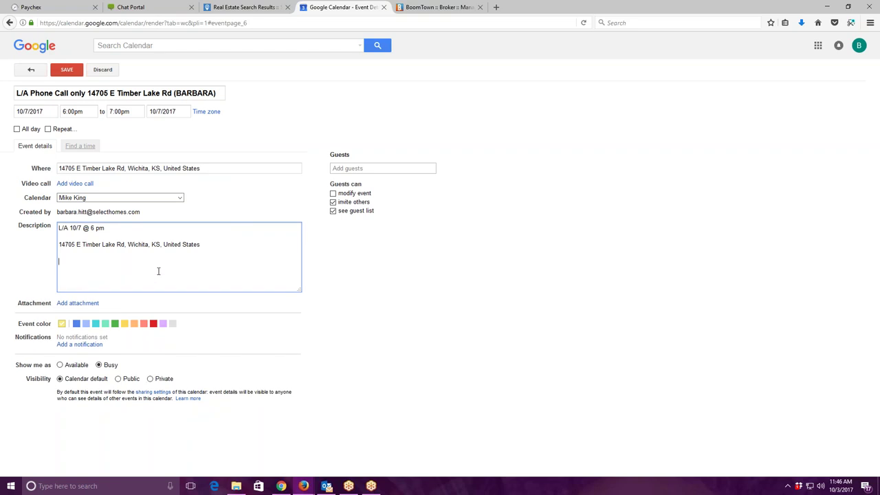
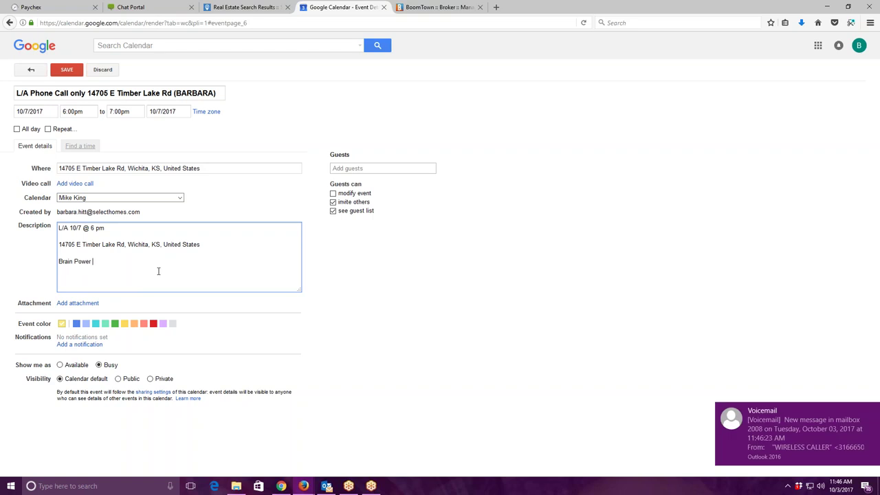
key("Return")
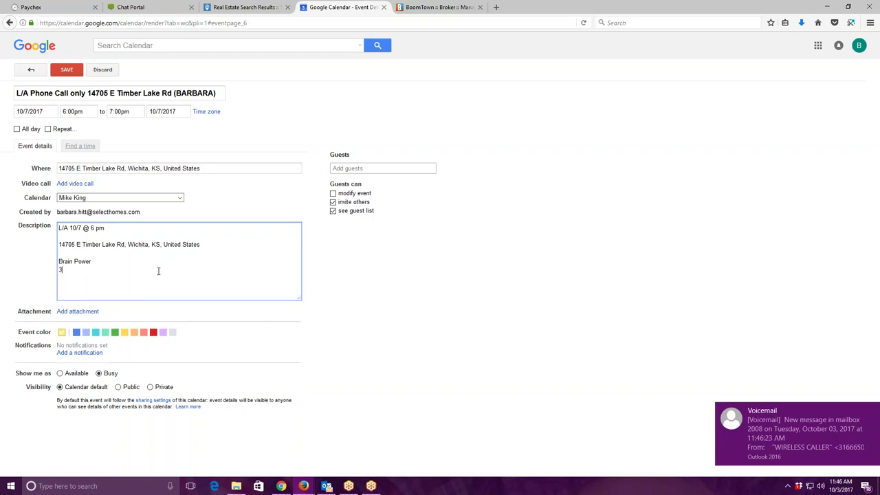
key("Return")
key("Return")
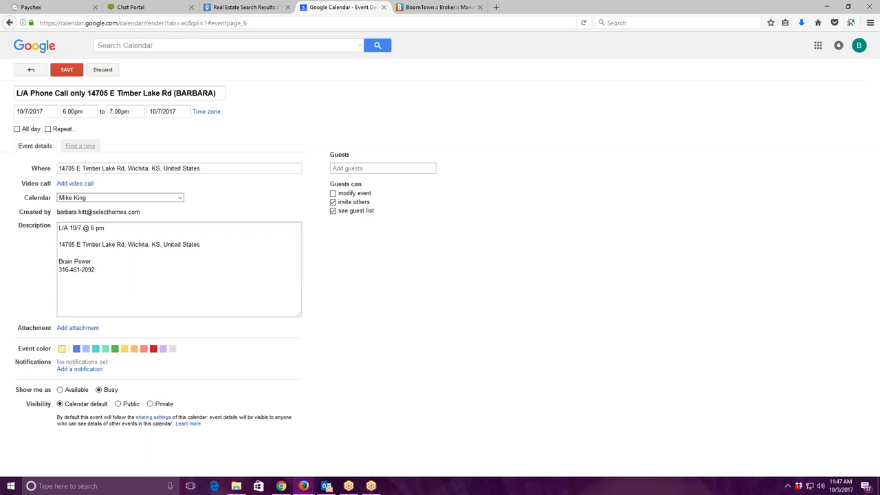
Add a 'Phone Call only' line to the description and copy the whole description text.
left_click_drag(59, 228, 164, 276)
right_click(82, 226)
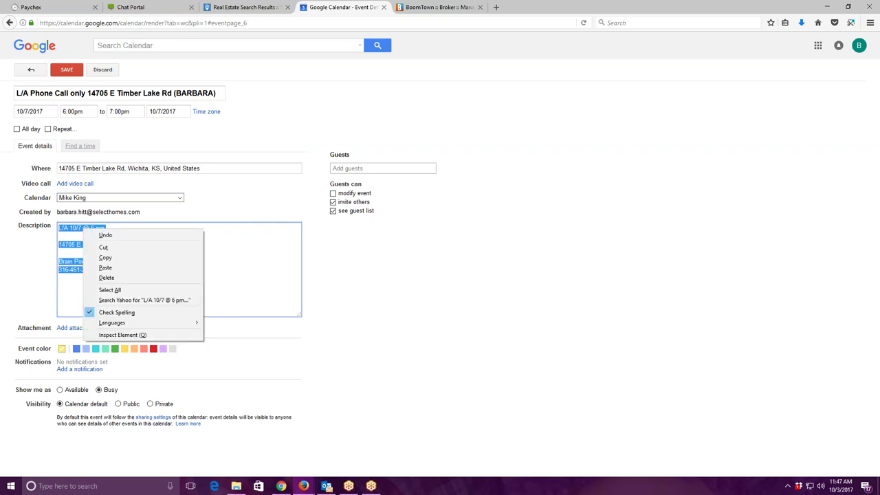
left_click(96, 255)
left_click(58, 250)
left_click(61, 246)
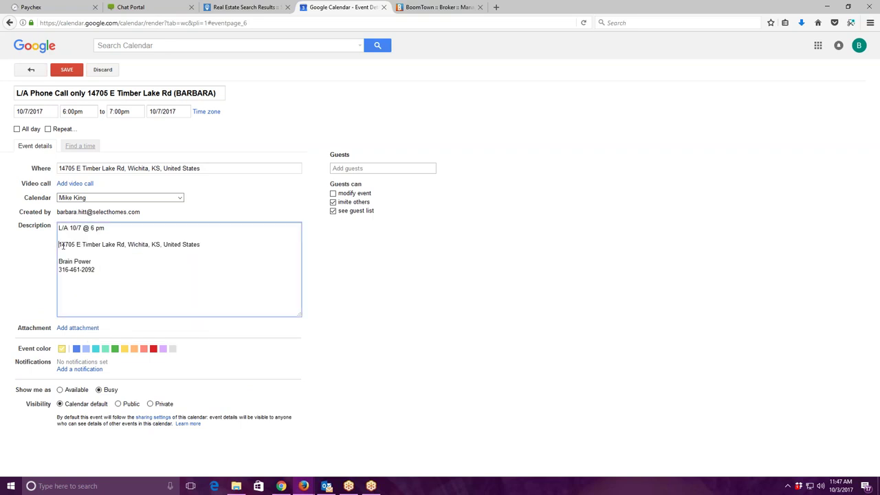
key("Return")
key("Return")
left_click(74, 246)
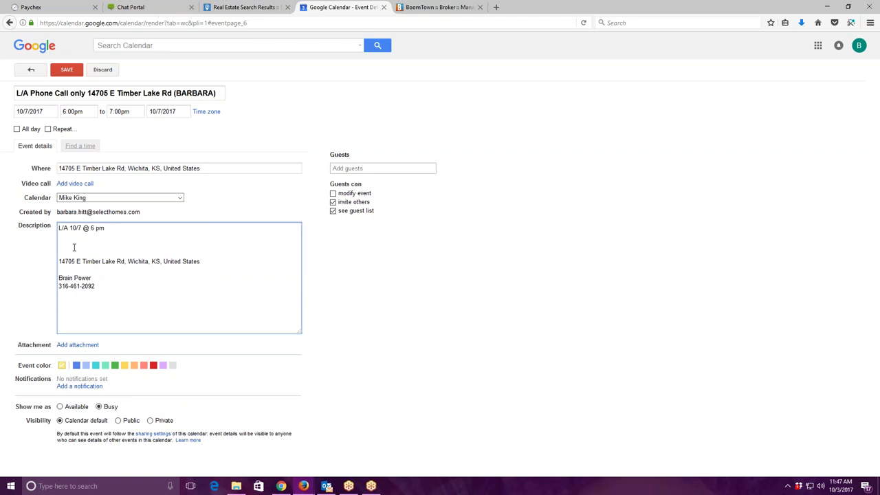
type("Phone Call only")
key("ctrl+a")
right_click(153, 225)
left_click(175, 254)
left_click(145, 325)
Save the appointment and add a saved copy of it to your own calendar.
left_click(68, 70)
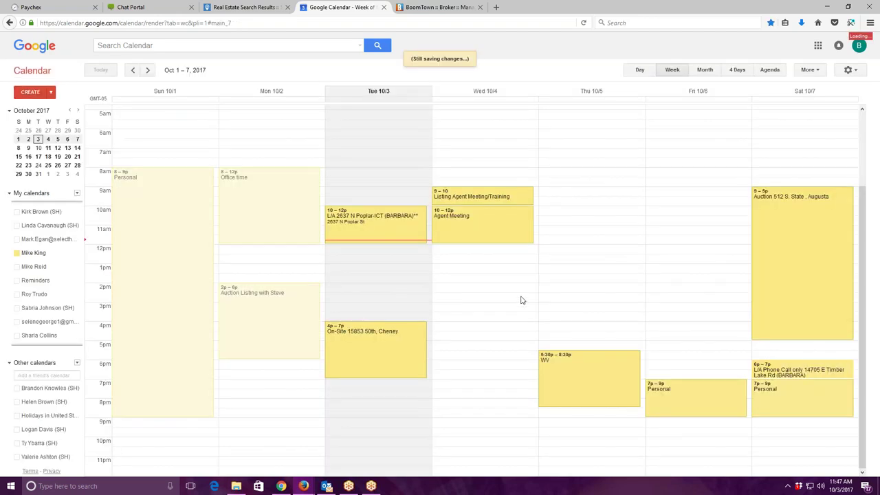
left_click(803, 376)
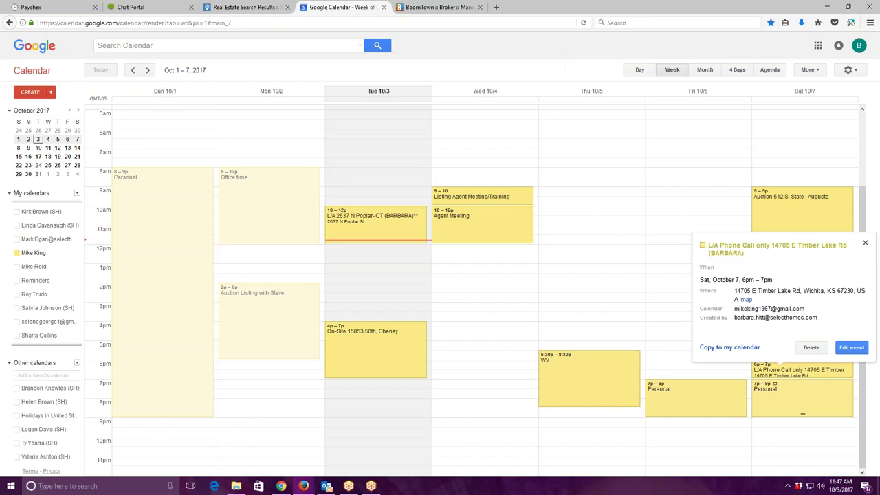
left_click(735, 348)
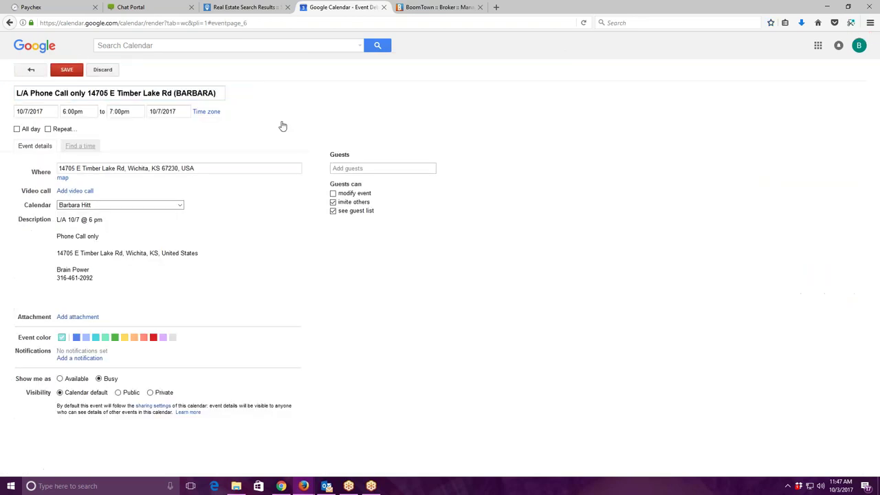
left_click(66, 70)
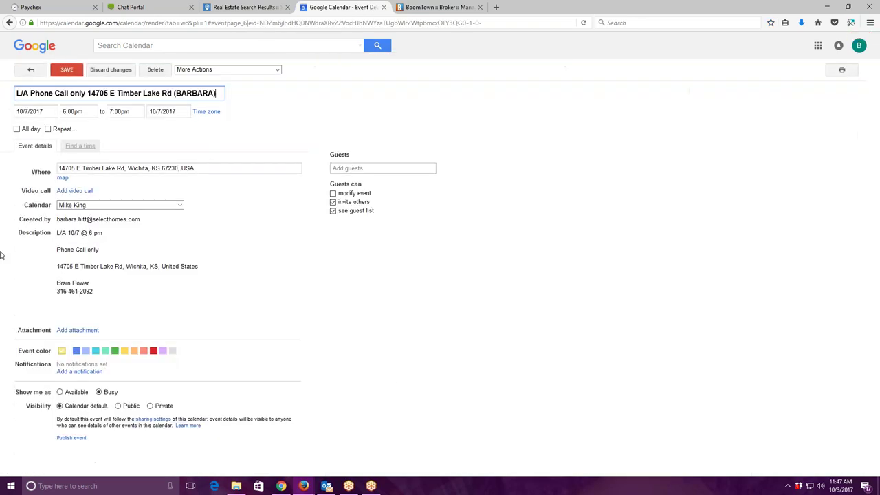
Copy the event to the Accountabilibuddy calendar and save that copy.
left_click(277, 70)
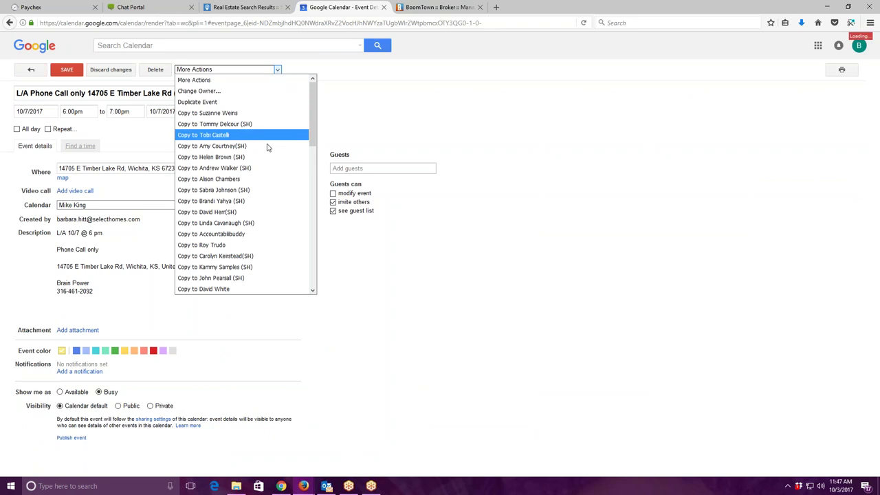
left_click(255, 234)
left_click(66, 69)
Start a new Outlook email with the copied appointment details pasted into its body.
left_click(326, 486)
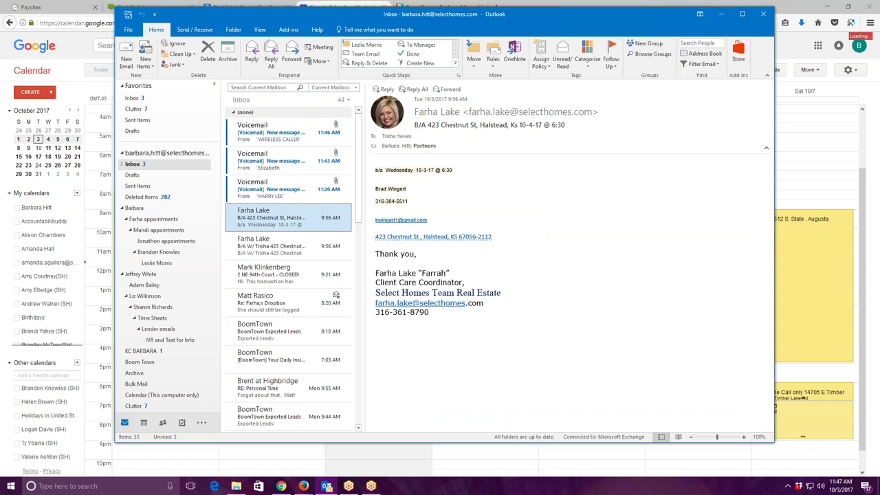
left_click(126, 55)
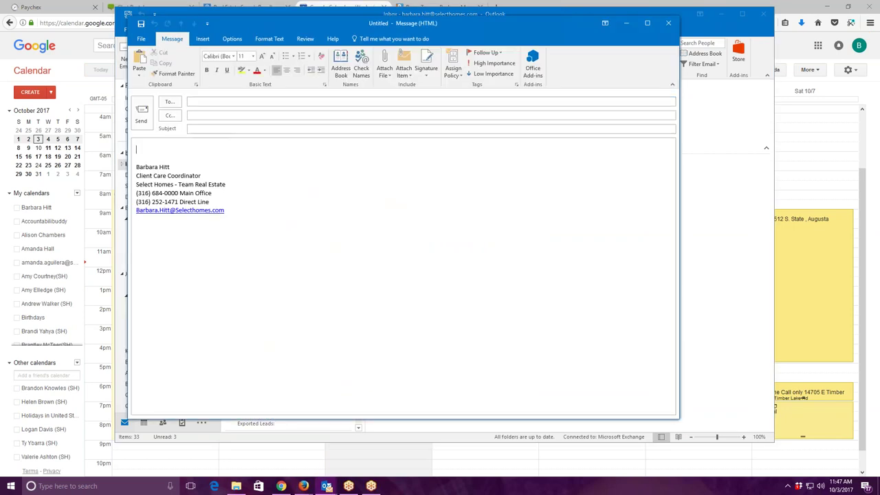
key("ctrl+v")
Set the subject to 'L/A 10/7 @ 6 pm Phone Call Only' and add blank lines above the details.
left_click_drag(138, 149, 191, 149)
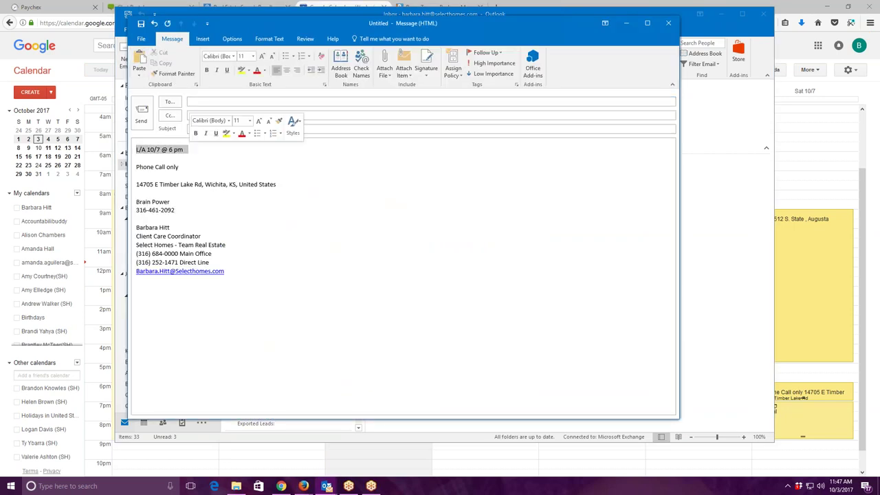
right_click(192, 149)
left_click(196, 165)
right_click(199, 129)
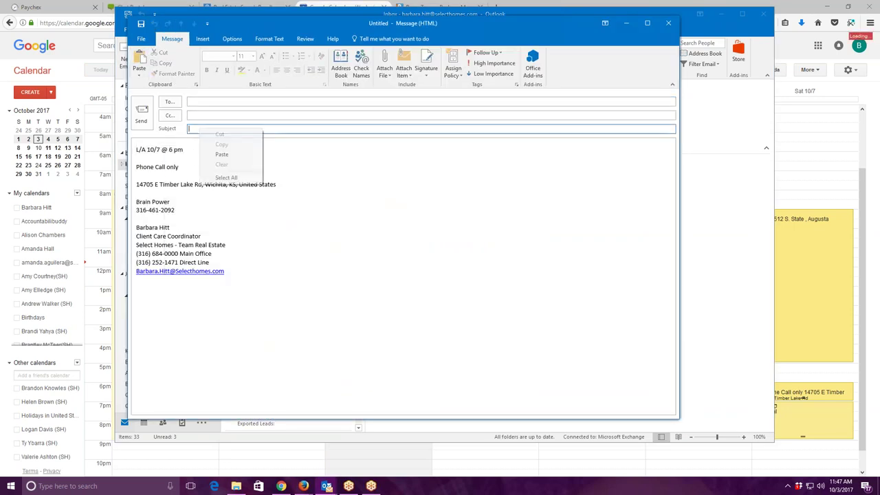
left_click(220, 160)
type("Phone Call")
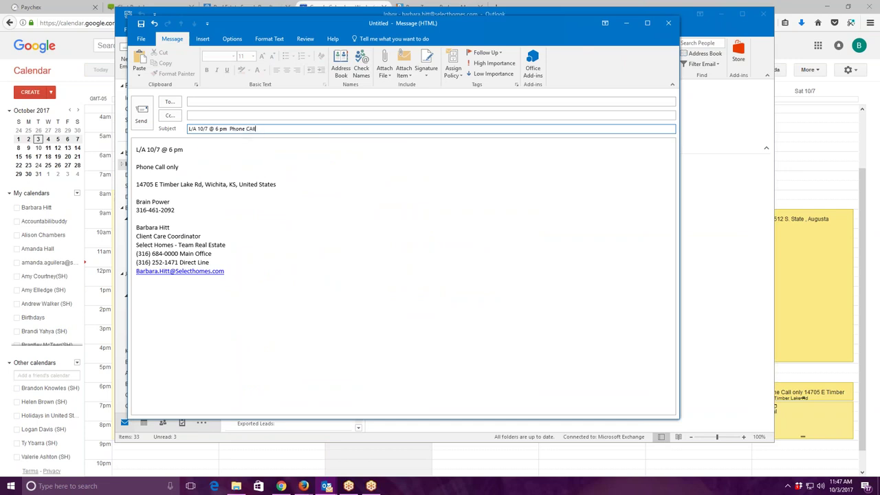
type(" Only")
left_click(139, 150)
key("Return")
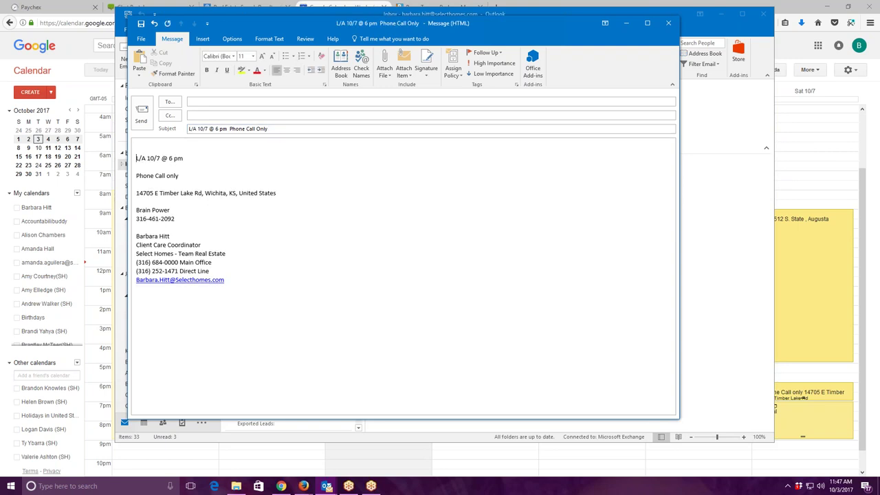
key("Return")
left_click(189, 101)
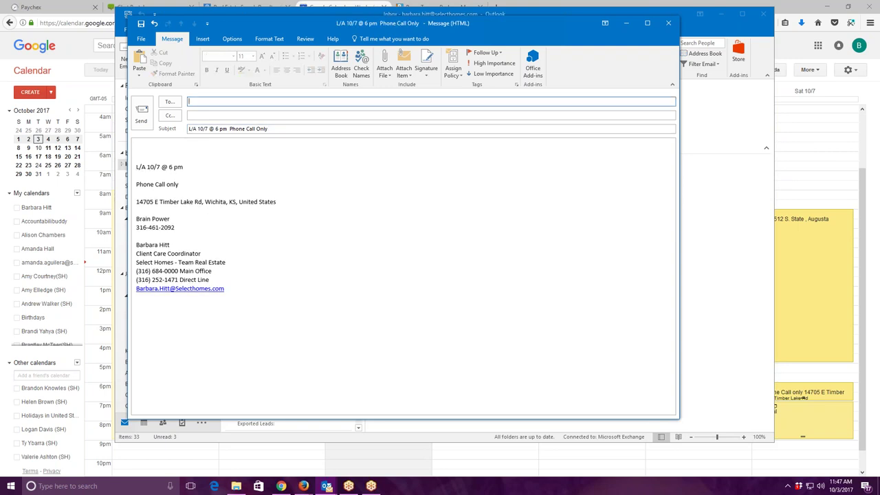
Address the email to two agents and copy the Partners group.
type("mik")
left_click(220, 113)
type("le")
left_click(213, 124)
key("Tab")
type("p")
left_click(218, 127)
left_click(178, 142)
Begin the body: couldn't reach the agent, Expired listing priced at 410k, owner disappointed.
key("Return")
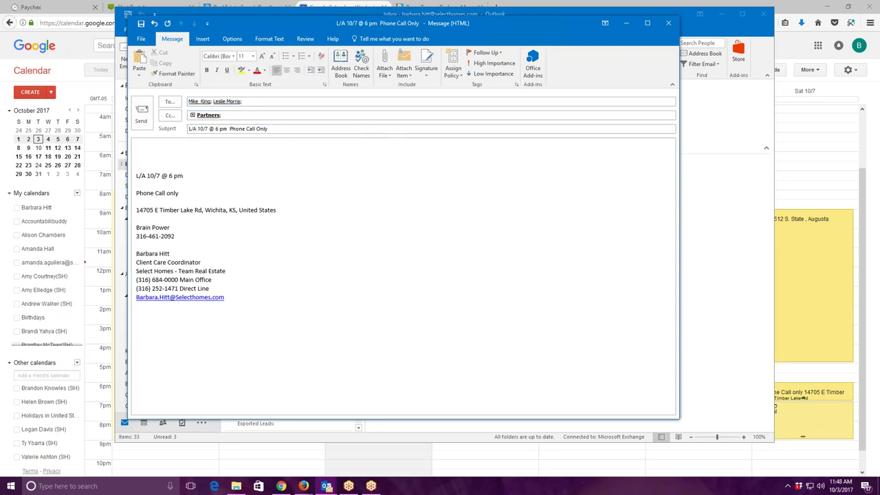
type("Mike ")
type("T")
type(" couldn")
type("t get y")
type("you inb")
key("BackSpace")
type("the hon")
type(" e")
key("BackSpace")
key("BackSpace")
key("BackSpace")
type("me but this is an")
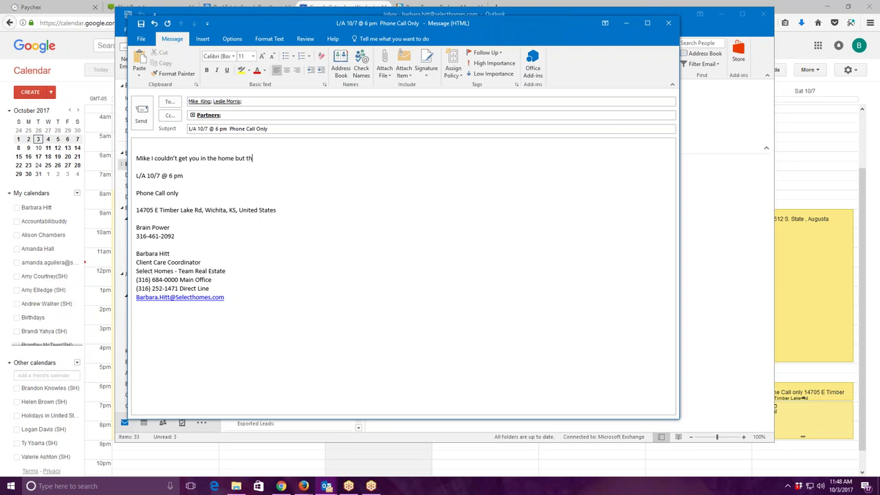
type(" Expired listing The home wa")
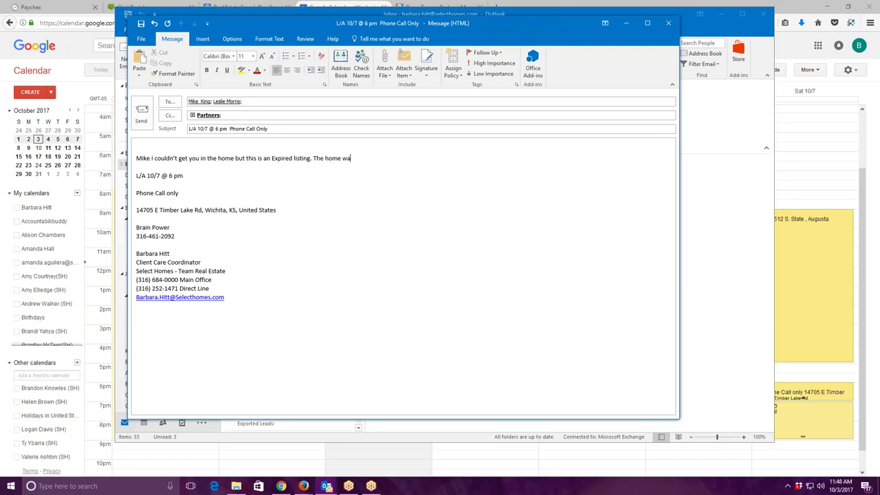
type("s priced at 410k he is disappointmen")
key("BackSpace")
key("BackSpace")
key("BackSpace")
type("ed in the")
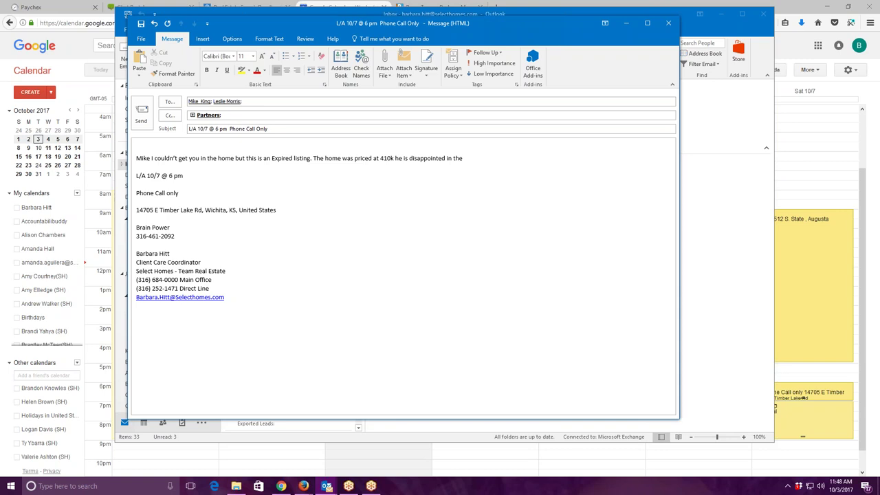
Continue the note: owner may consider Auction, wants a Saturday call about Auction success rates, 'Thank you'.
key("BackSpace")
key("BackSpace")
type("each agent he has had. I mentioned Au")
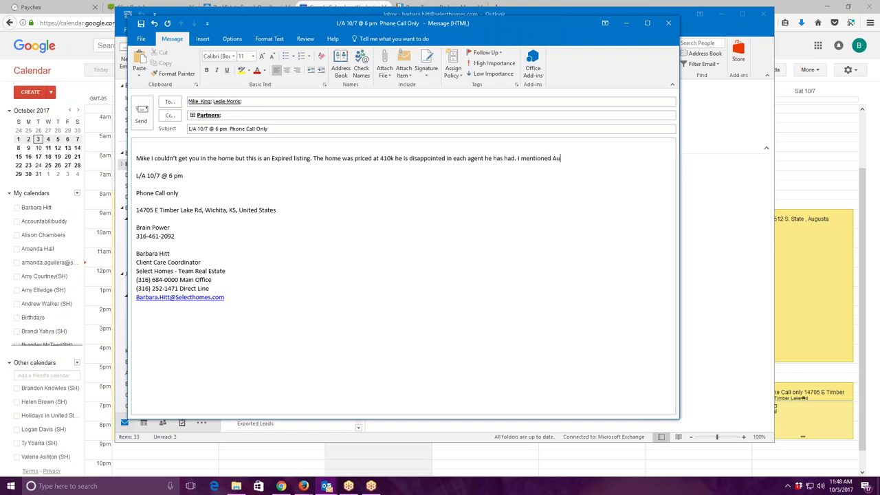
type("ction and he said he may look into that. He wants a phone call only this week")
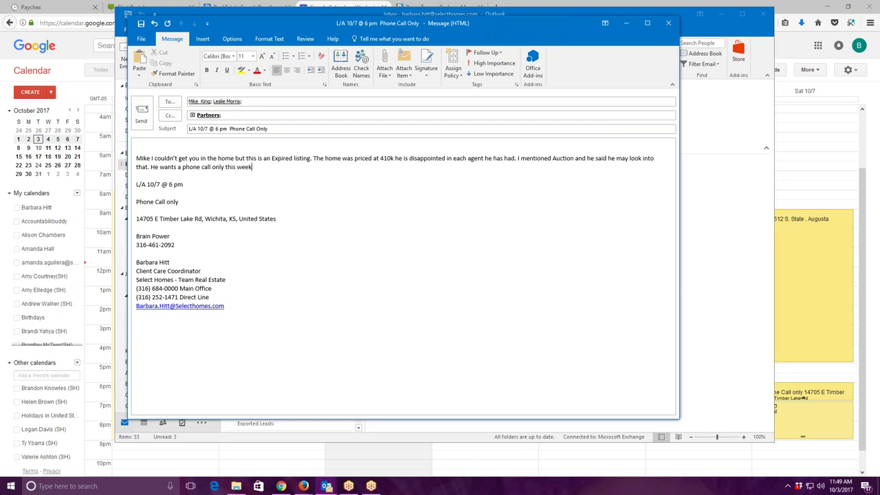
type("end ")
type("I told him that")
type(" you will")
type(" reach out a")
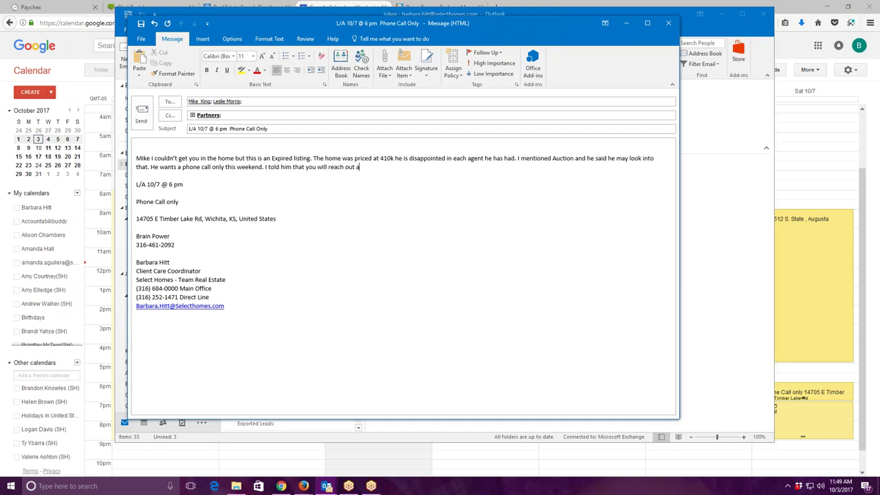
type("round t")
type("6 on Saturday. He wold li")
key("BackSpace")
key("BackSpace")
key("BackSpace")
key("BackSpace")
key("BackSpace")
type("uld like to go over you succws")
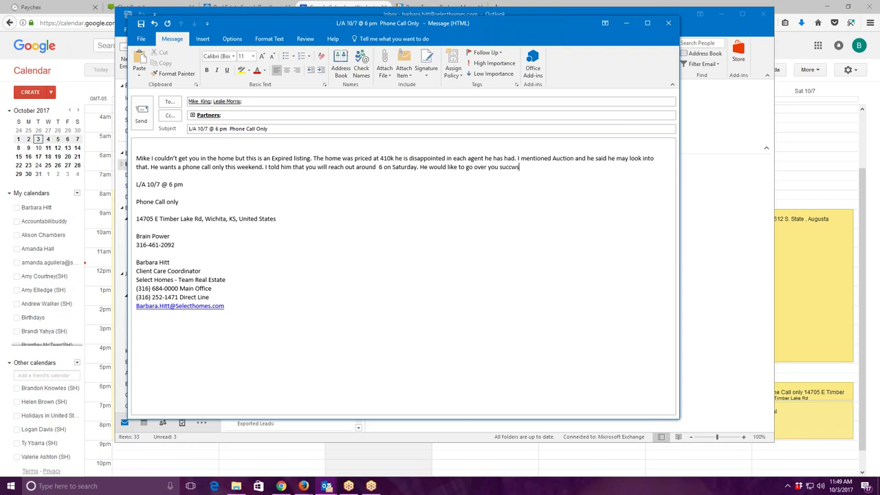
type("s")
key("BackSpace")
key("BackSpace")
key("BackSpace")
type("ess ")
type("rate with ")
type("Auctions ")
type("on ")
type("homes at this ")
type("pirce")
key("BackSpace")
key("BackSpace")
key("BackSpace")
type("rice. Than")
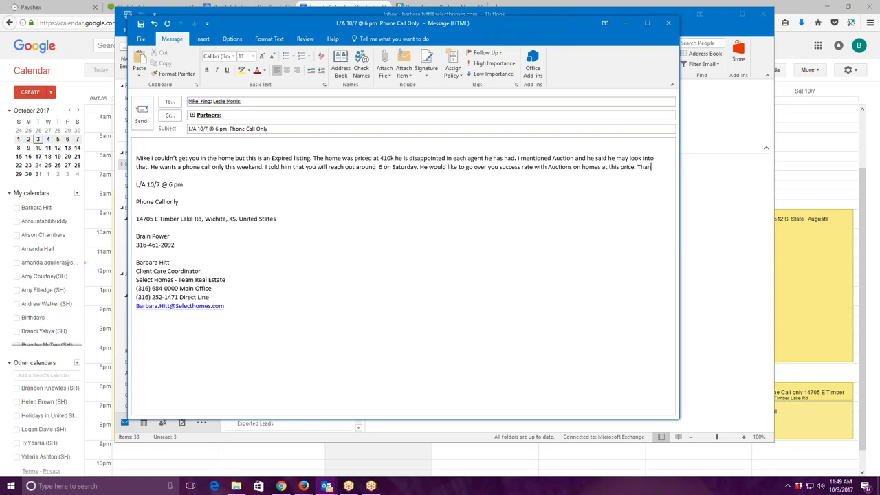
type("k you")
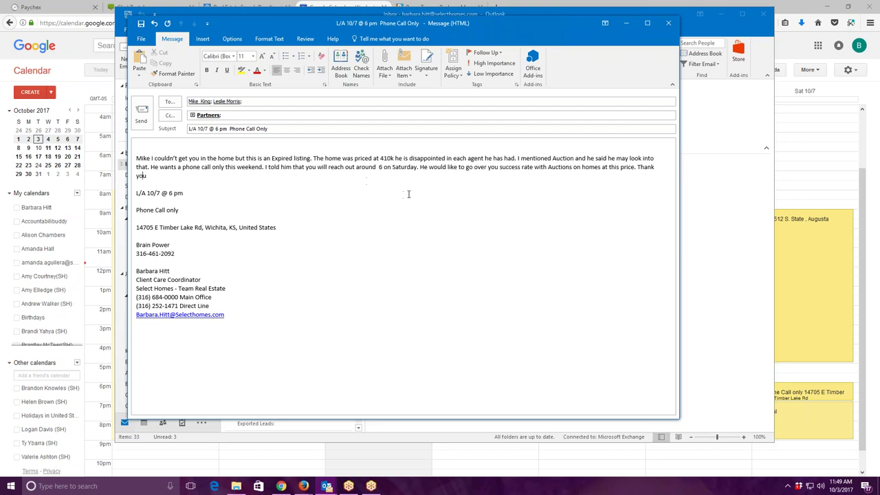
Correct the note: drop a stray word after 410k, add 'pm' after 6, 'your', and 'at' to 'in'.
left_click(394, 158)
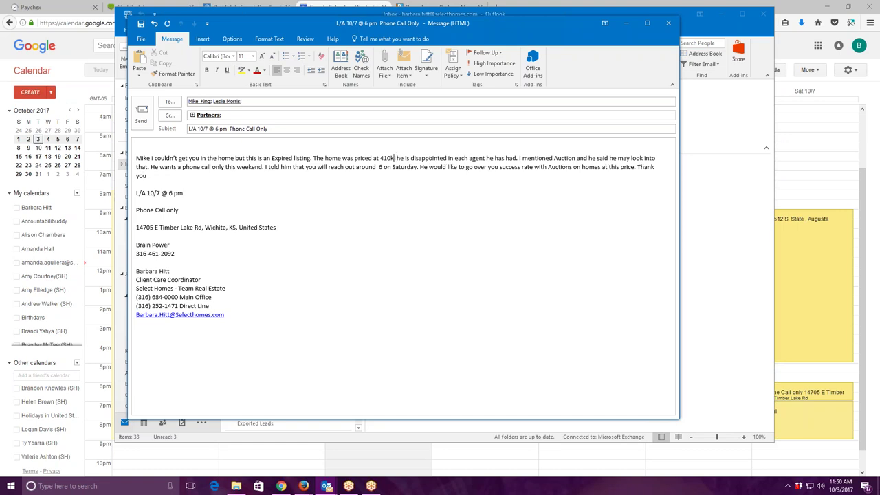
type("wi")
key("BackSpace")
key("BackSpace")
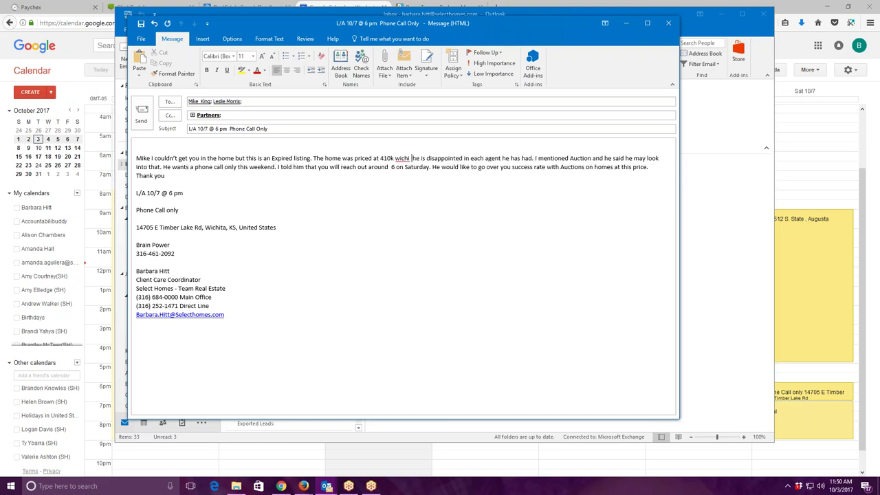
key("BackSpace")
key("BackSpace")
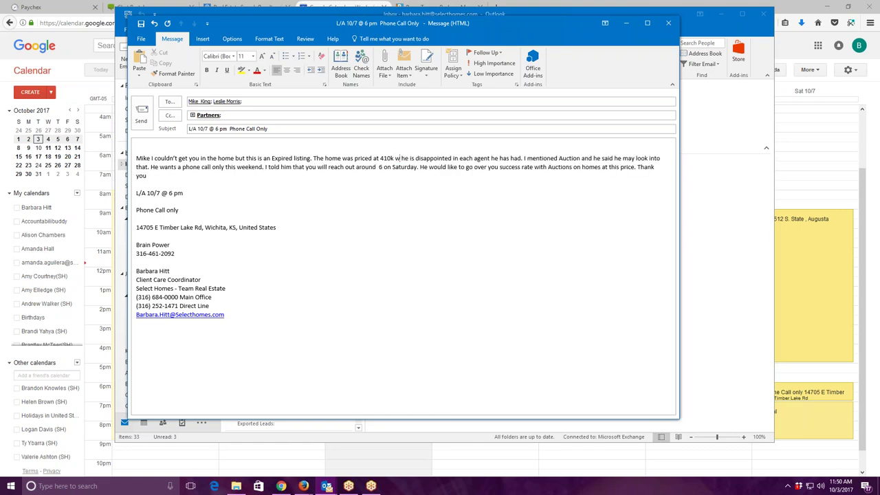
key("BackSpace")
key("BackSpace")
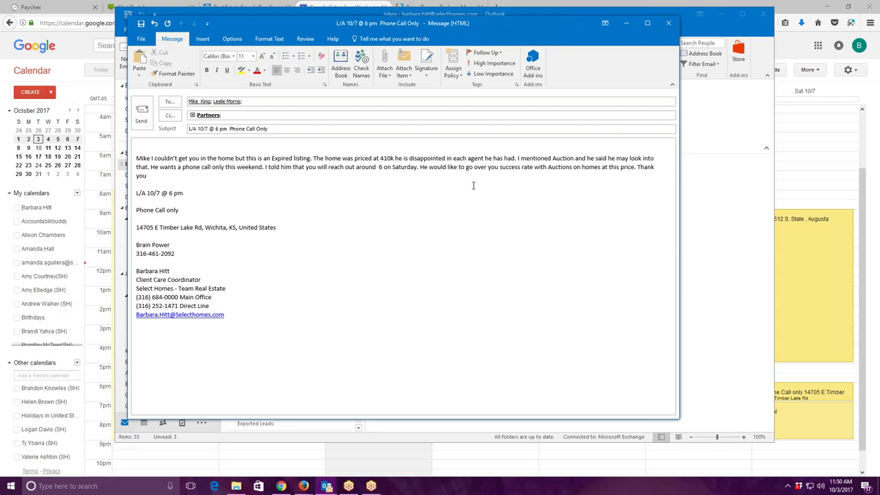
left_click(384, 168)
type("pm ")
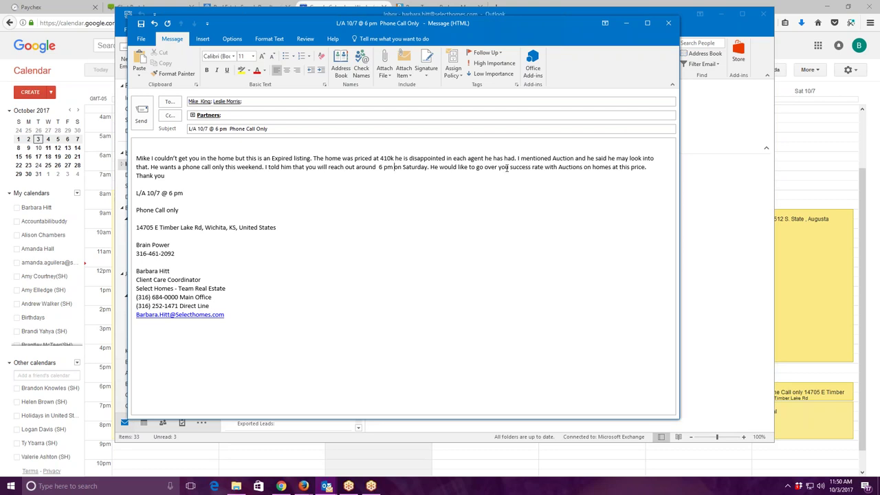
type(" r")
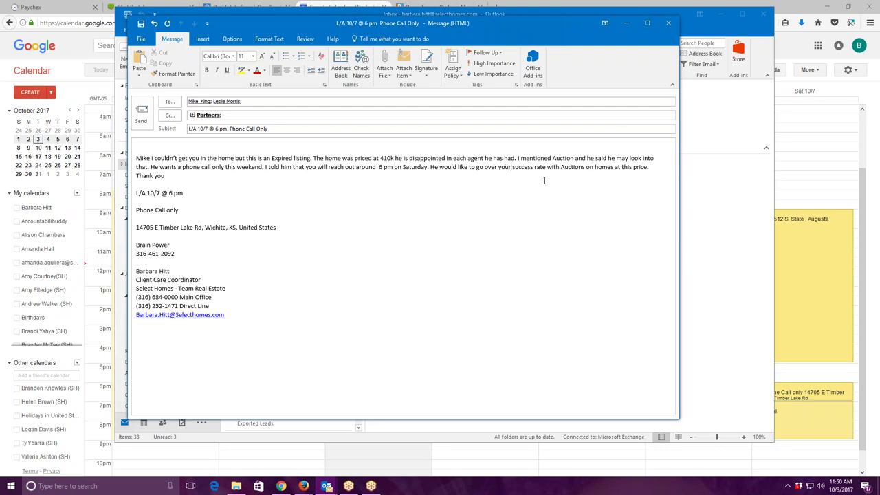
left_click(622, 169)
key("BackSpace")
key("BackSpace")
key("BackSpace")
type("in")
left_click(646, 170)
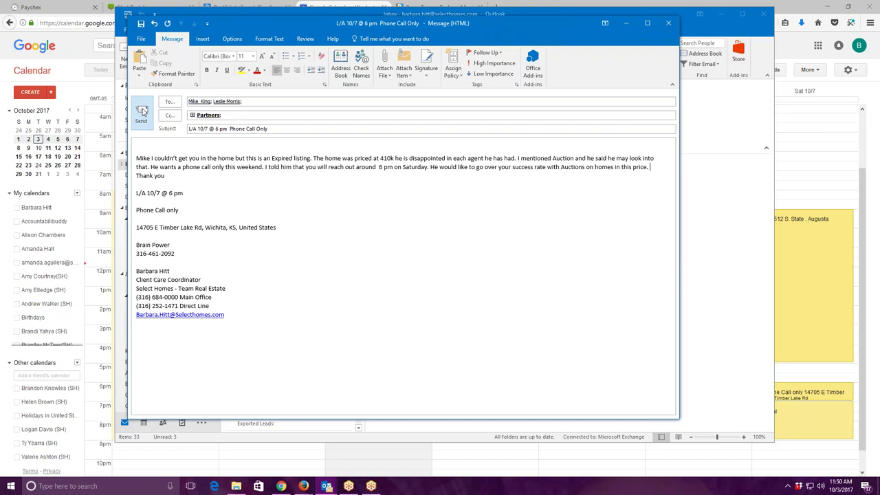
Send the email, then open the revised_trackermaster workbook from the Dropbox ISA Numbers folder.
left_click(141, 114)
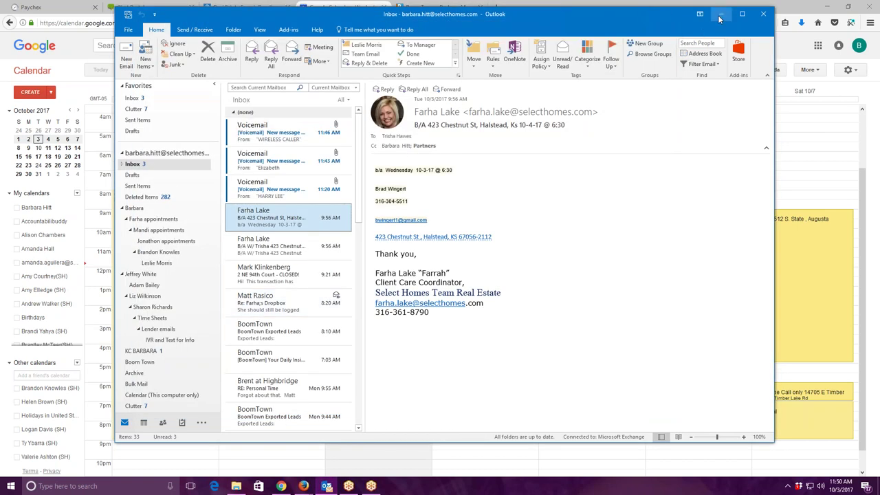
left_click(721, 14)
left_click(826, 8)
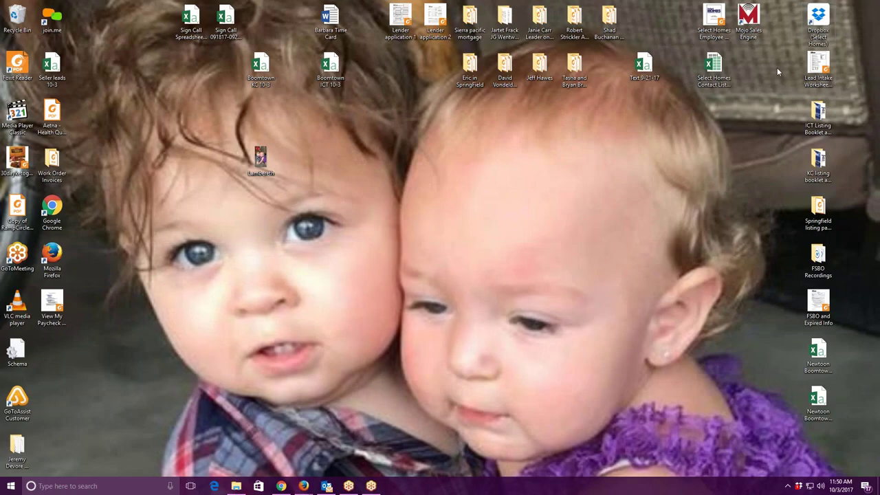
double_click(822, 13)
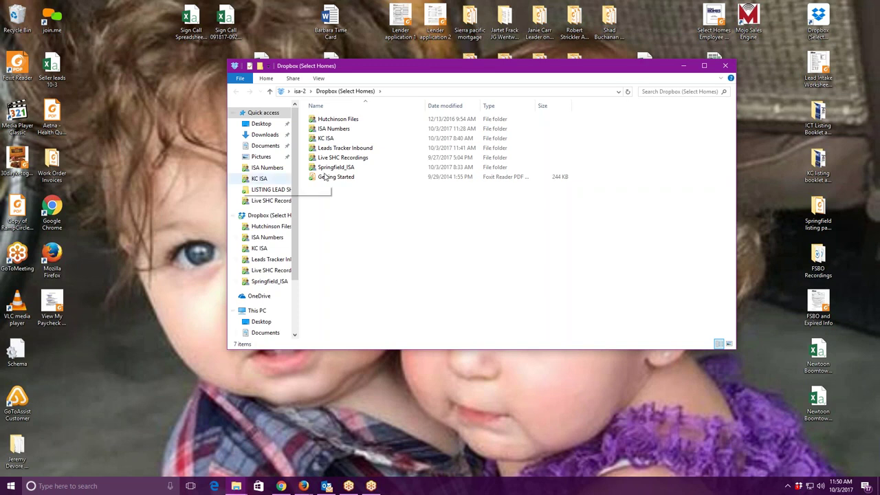
double_click(363, 133)
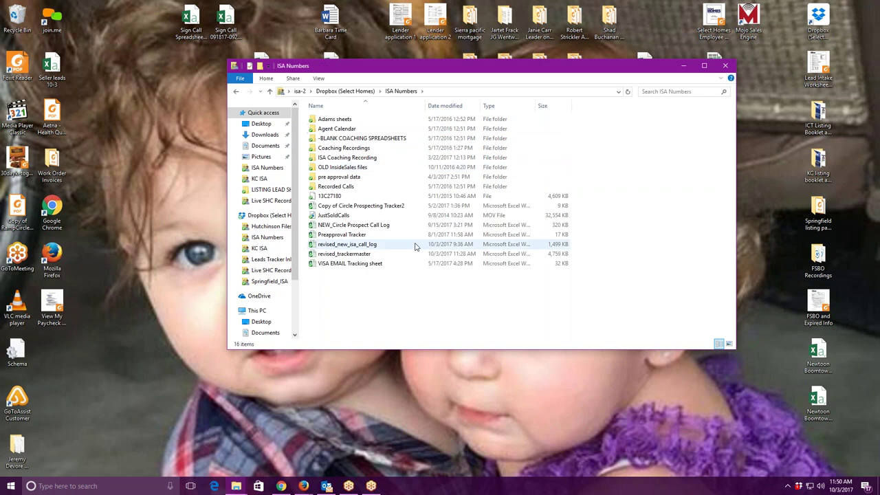
left_click(381, 255)
double_click(381, 255)
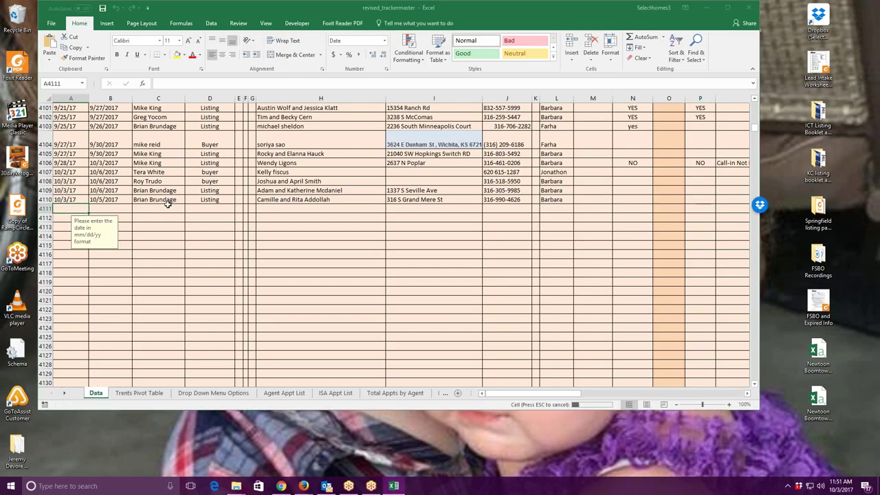
Log set date 10/3/17, appointment date 10/6/17, the agent's name and 'Listing' in the new row.
type("10/3/17")
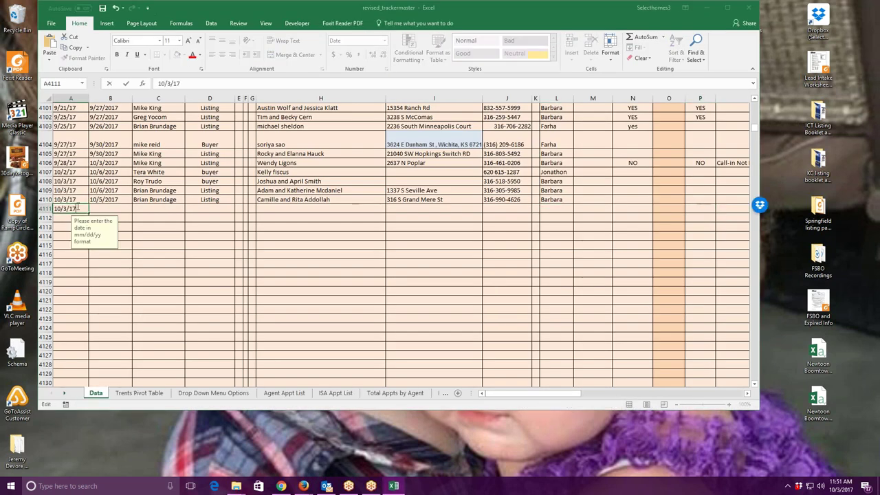
left_click(116, 208)
type("10/6/17")
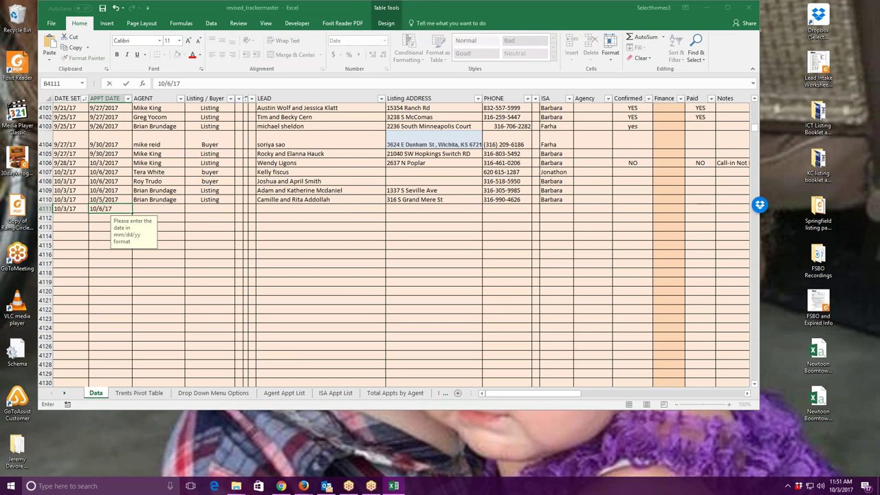
left_click(162, 211)
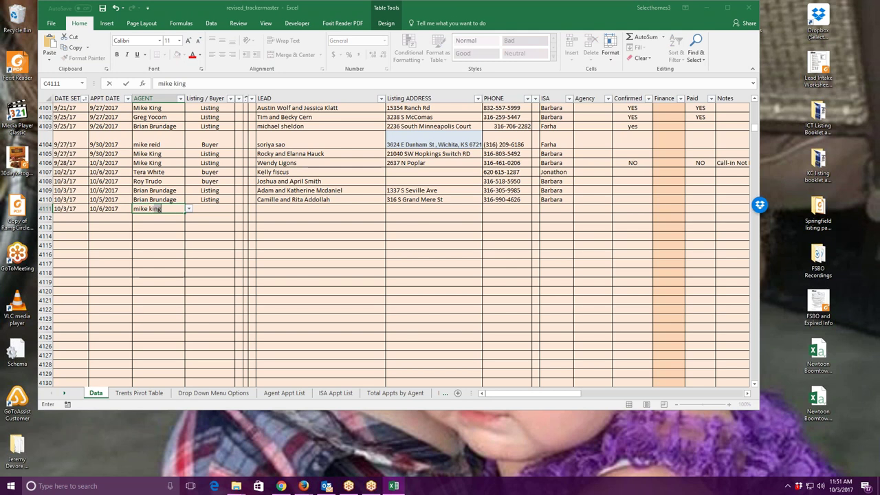
left_click(214, 209)
type("Listing")
left_click(271, 208)
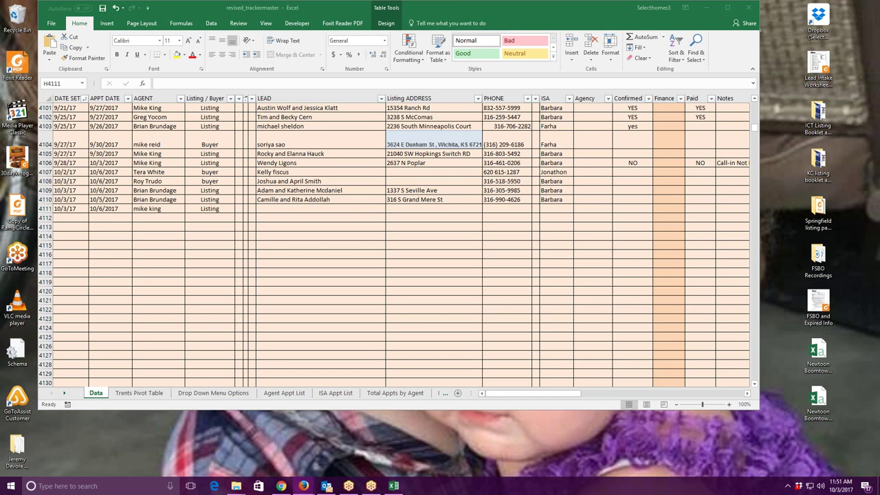
Enter the lead's name, property address, phone number and ISA in the row, then save the workbook.
left_click(354, 208)
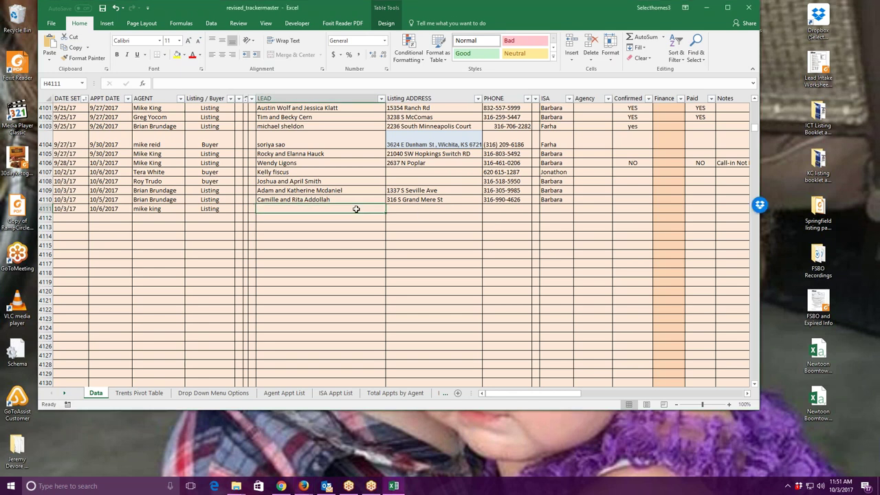
key("Tab")
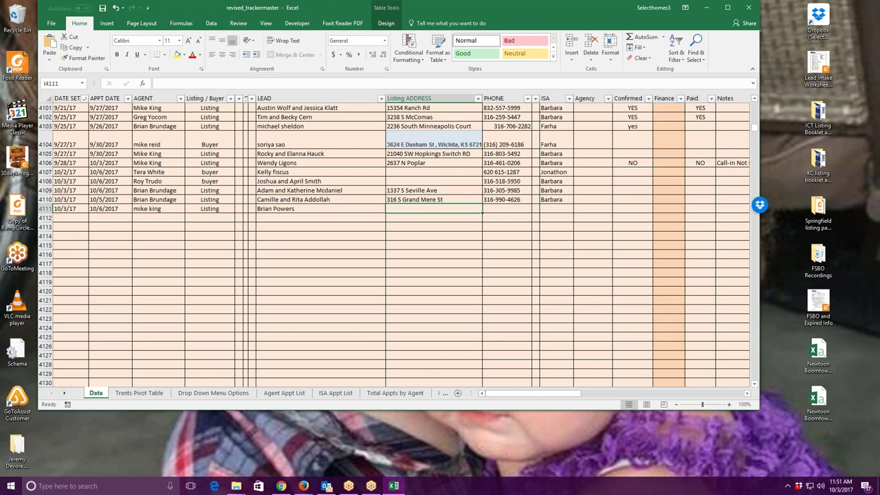
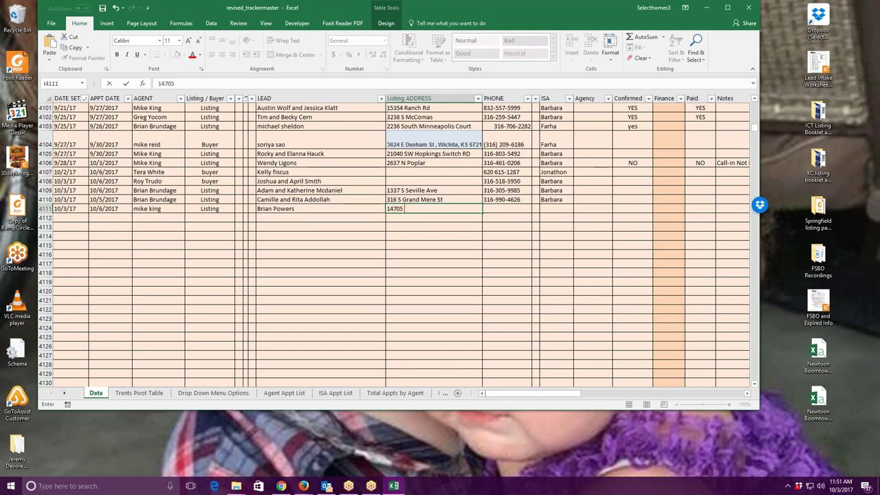
key("Tab")
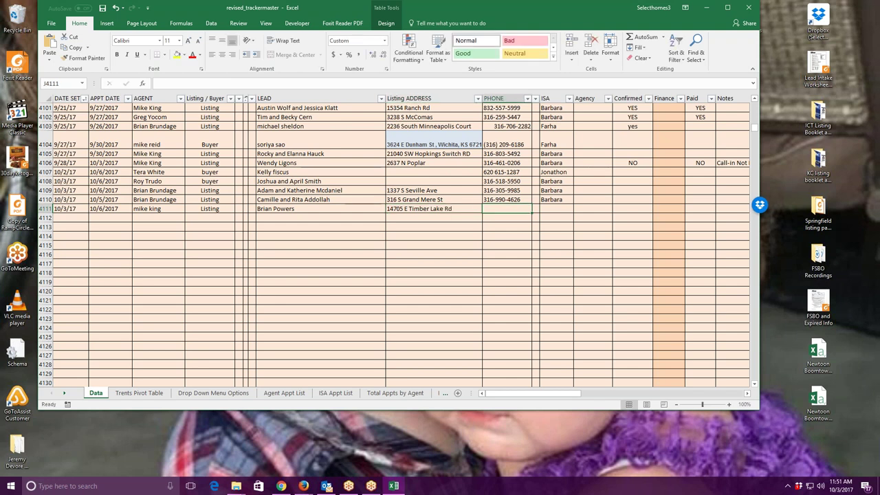
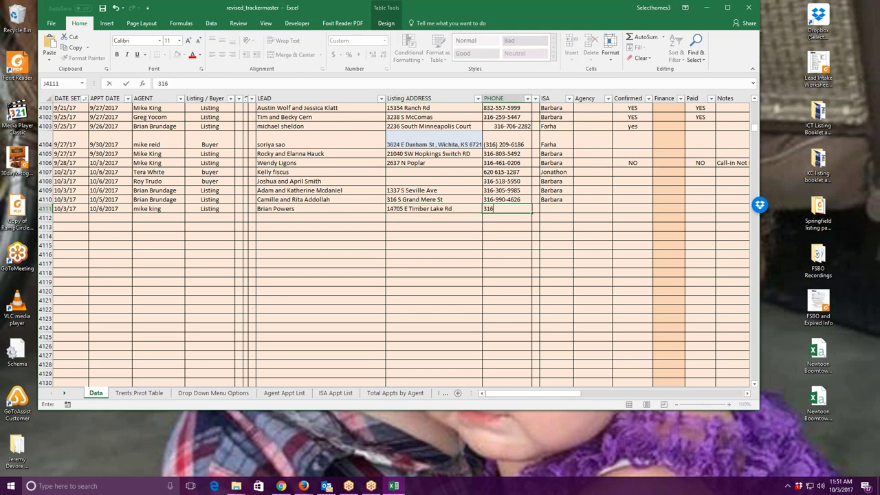
left_click(557, 208)
type("barbara")
key("Tab")
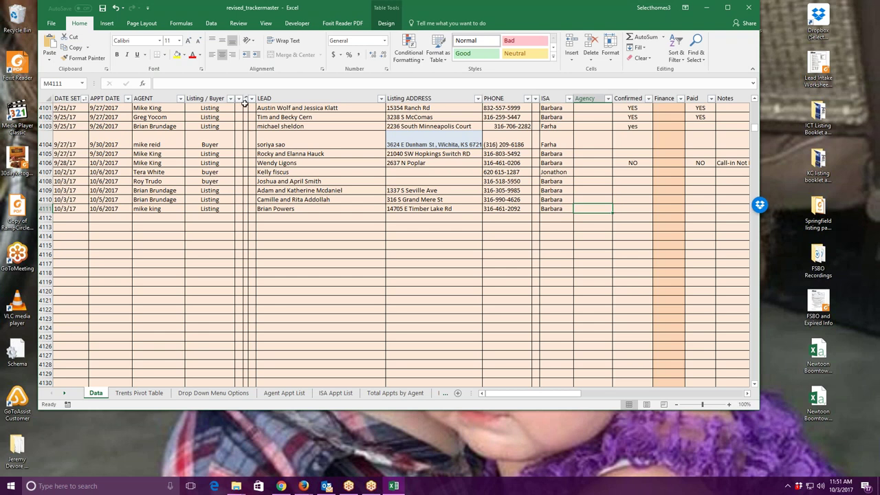
left_click(101, 7)
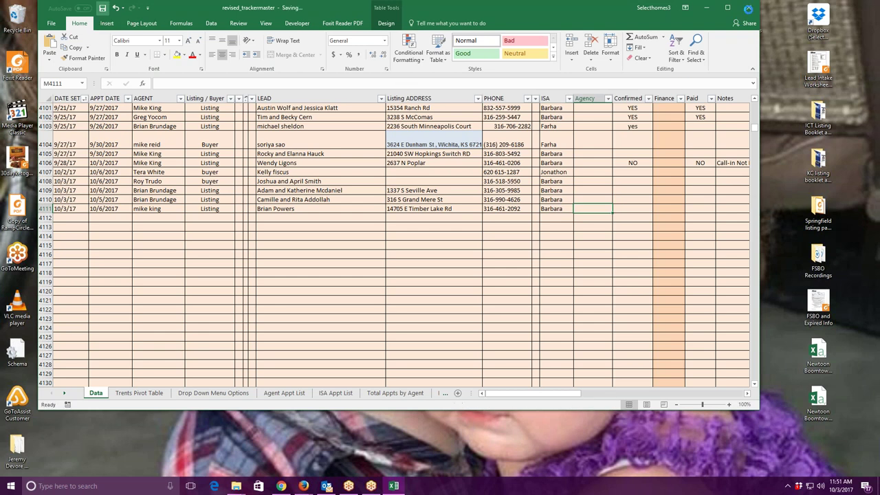
Close the tracker workbook and ISA Numbers folder, then answer Yes on the dialer's inactivity prompt.
left_click(750, 8)
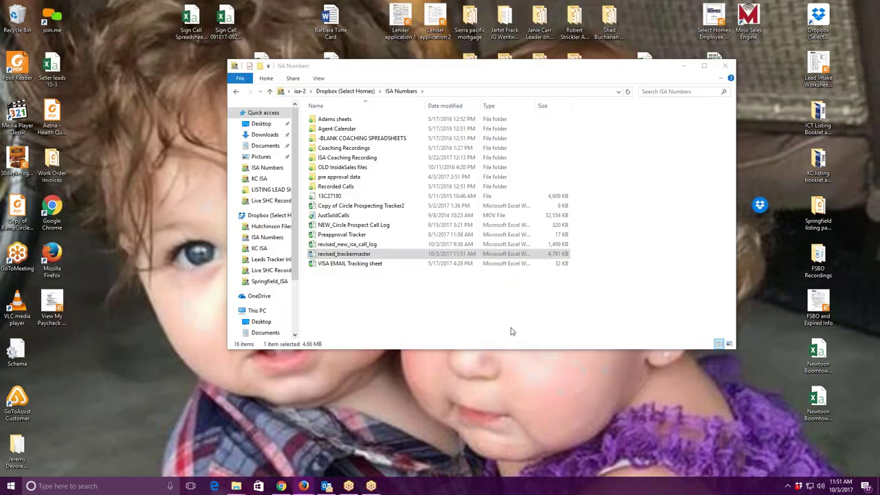
left_click(728, 65)
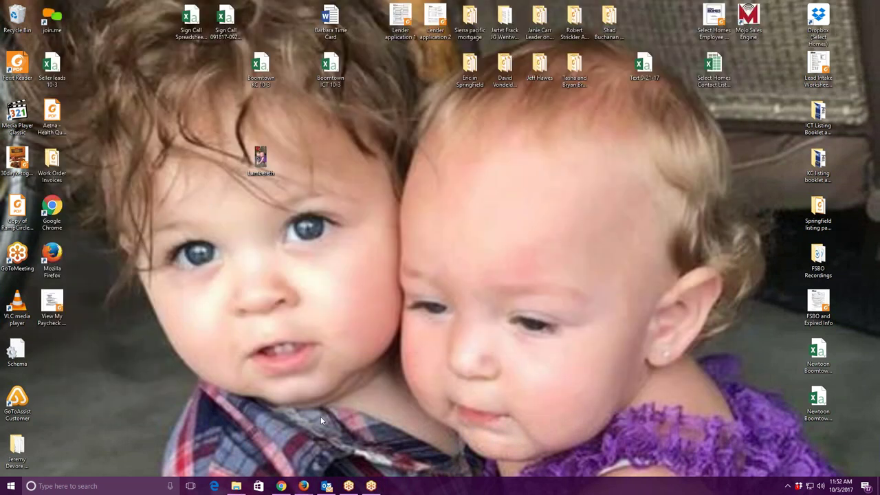
left_click(303, 486)
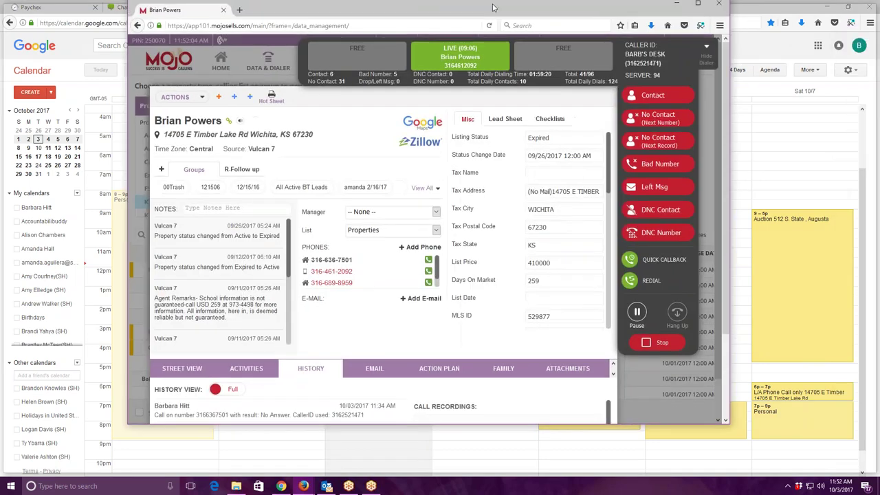
double_click(492, 7)
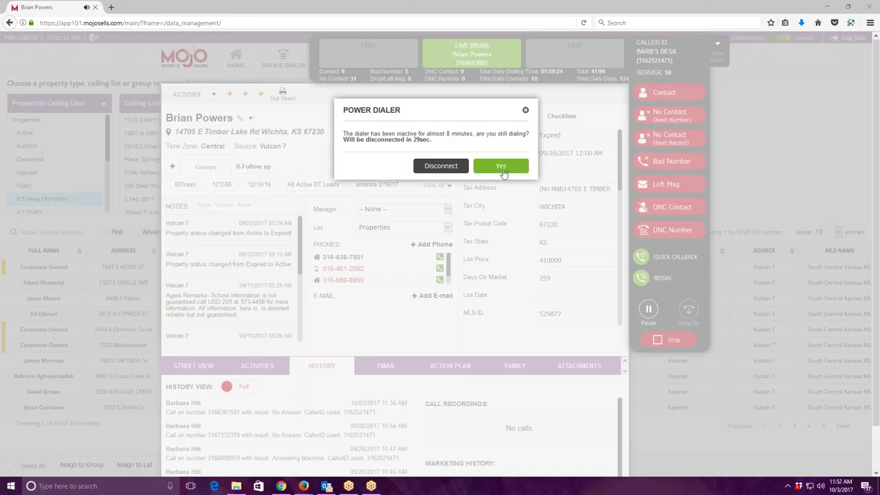
left_click(502, 223)
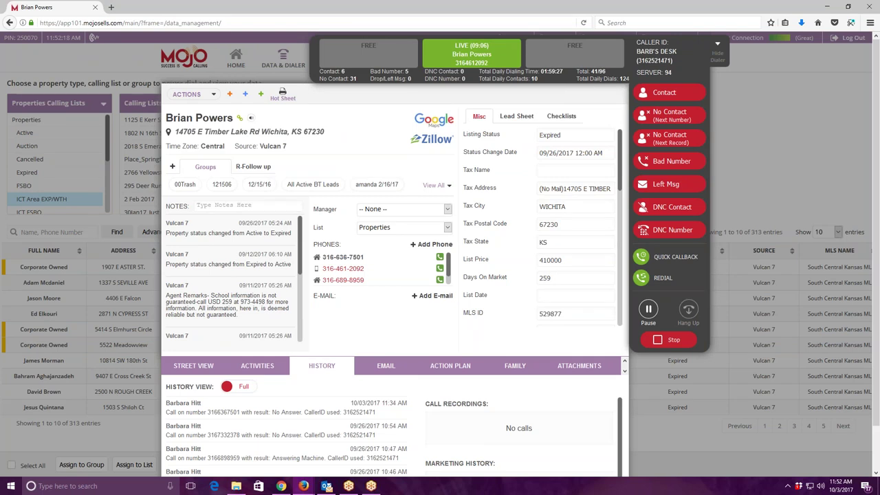
Open the Listings Lead Intake Worksheet PDF from the desktop.
key("alt+Tab")
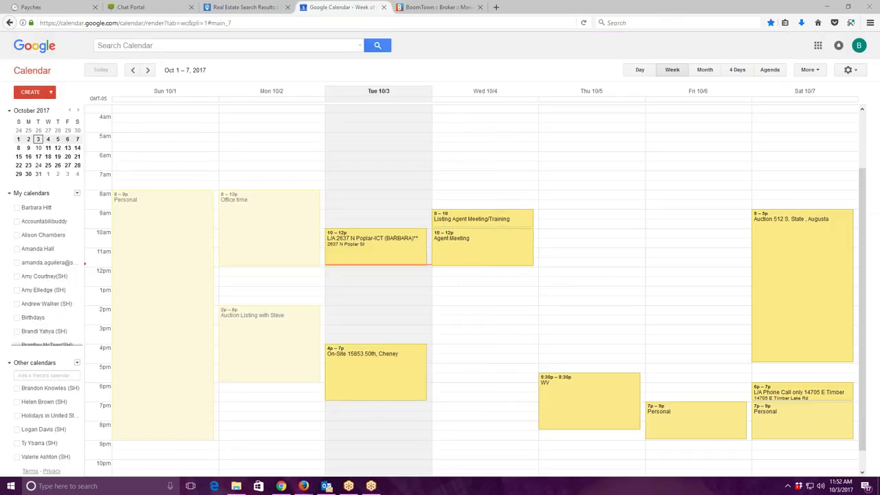
left_click(828, 7)
double_click(825, 77)
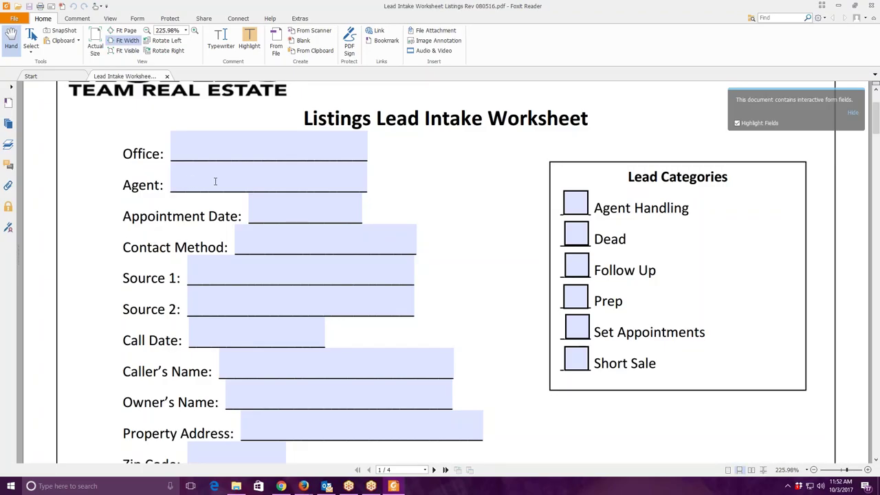
Fill the worksheet's Agent field with the assigned agent's name from autocomplete.
left_click(215, 182)
type("b")
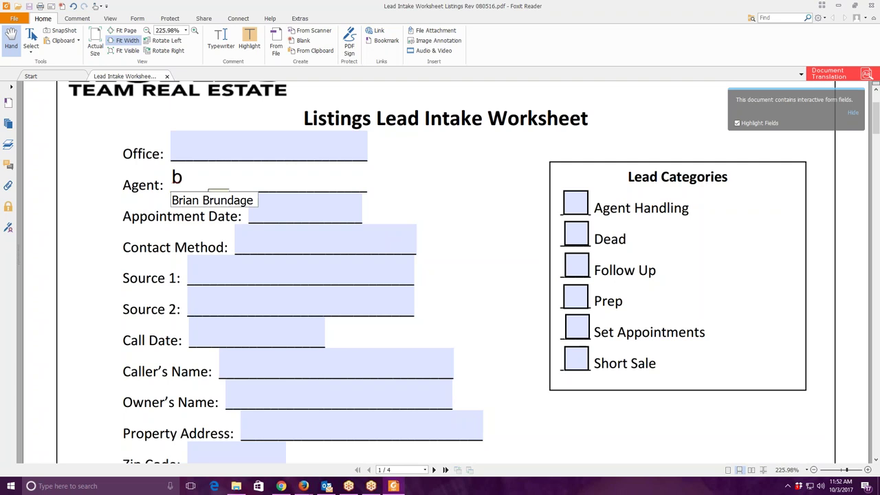
key("BackSpace")
type("mik")
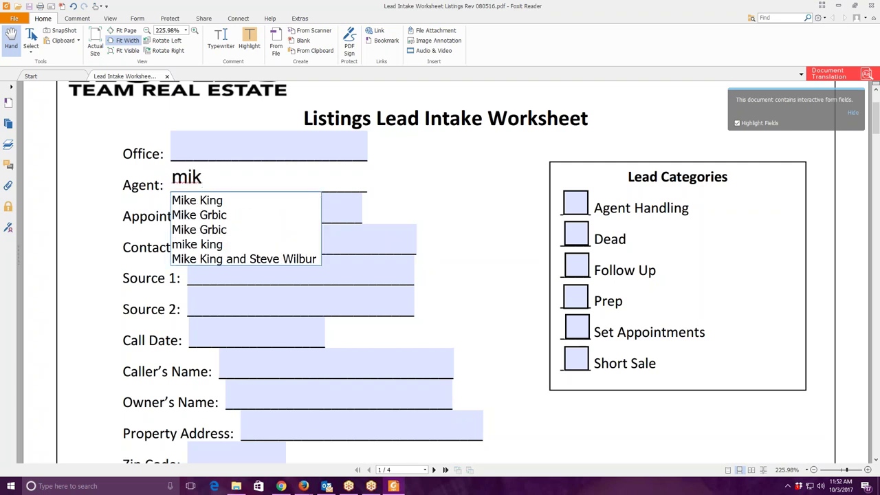
key("Down")
key("Tab")
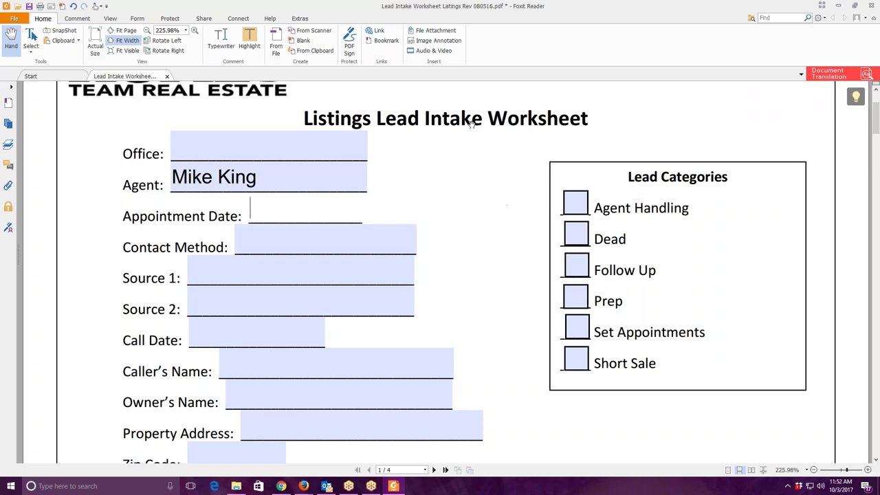
Enter 10/6 as the worksheet's Appointment Date.
left_click_drag(556, 14, 652, 265)
left_click_drag(651, 297, 548, 464)
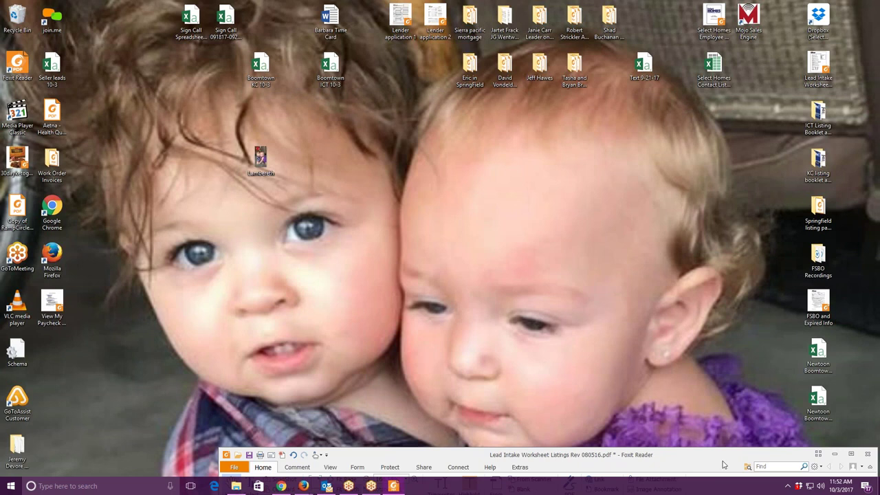
left_click_drag(723, 465, 728, 52)
left_click(754, 46)
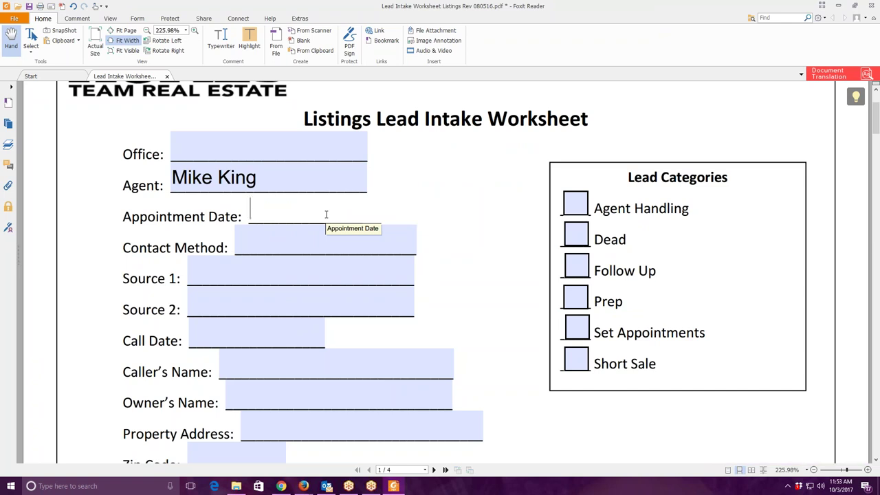
type("10/")
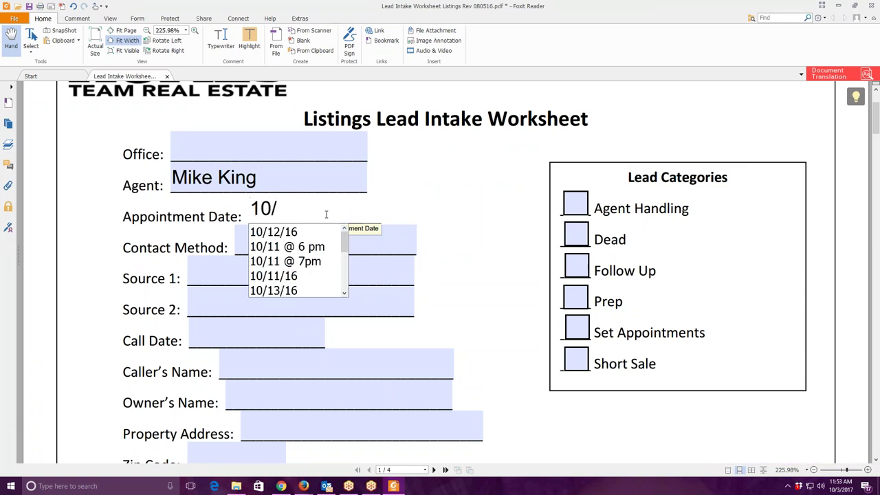
type("6")
left_click(248, 278)
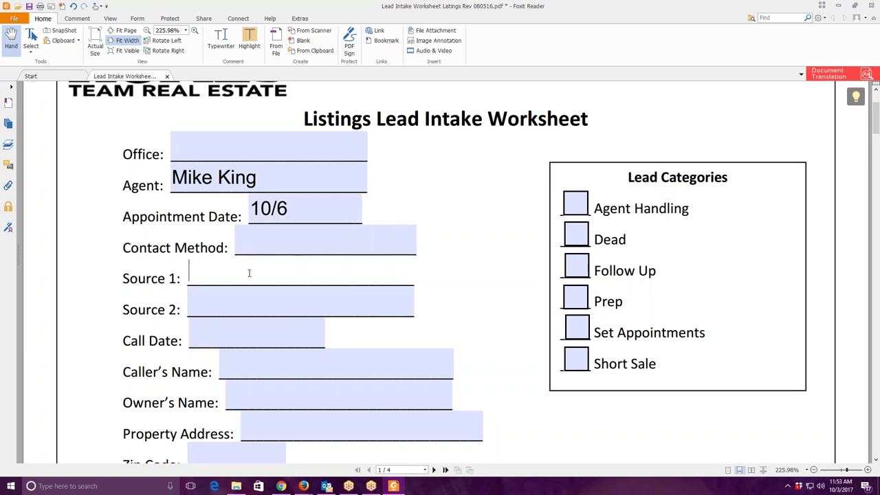
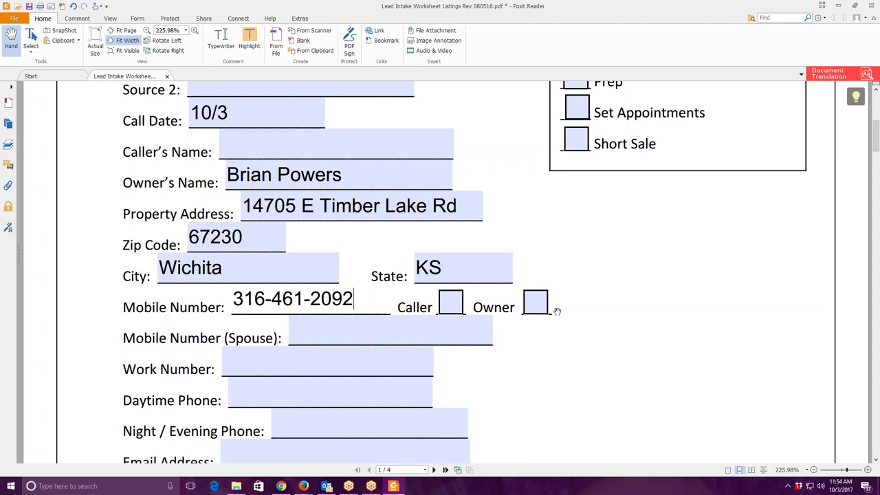
Enter the seller's mobile number and mark the Email Address as unknown with '?'.
scroll(557, 311, "down", 2)
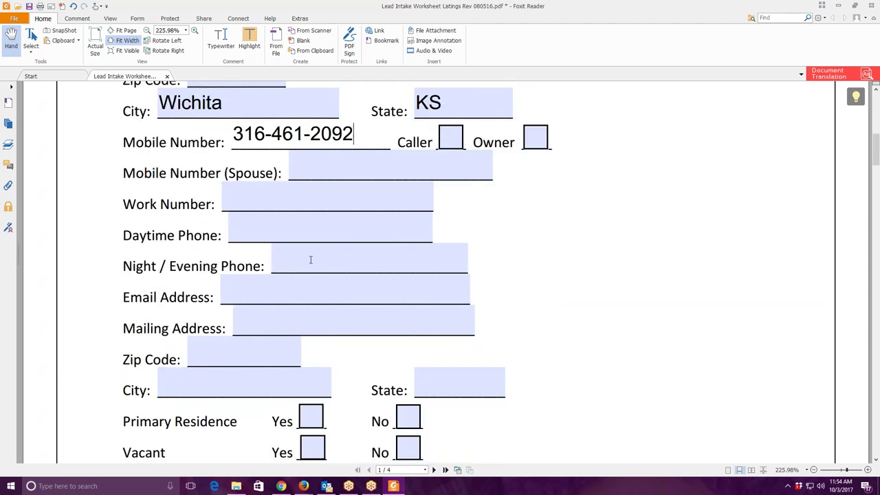
left_click(277, 299)
type("?")
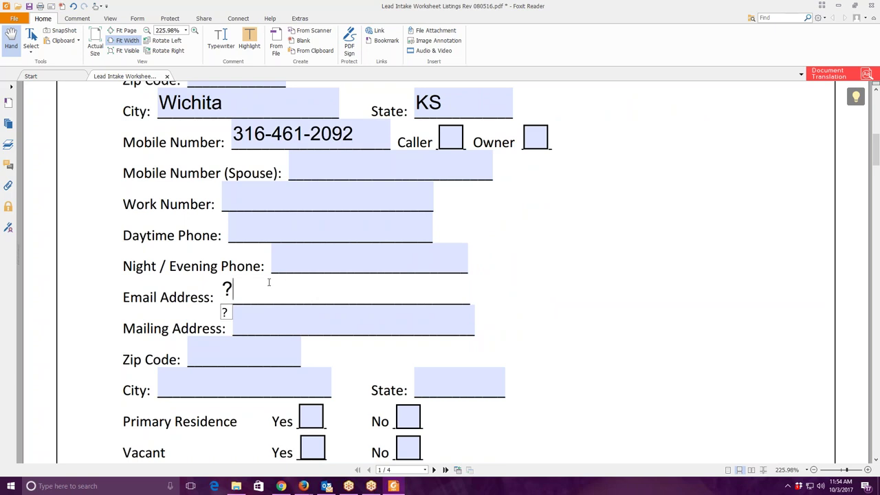
left_click(442, 328)
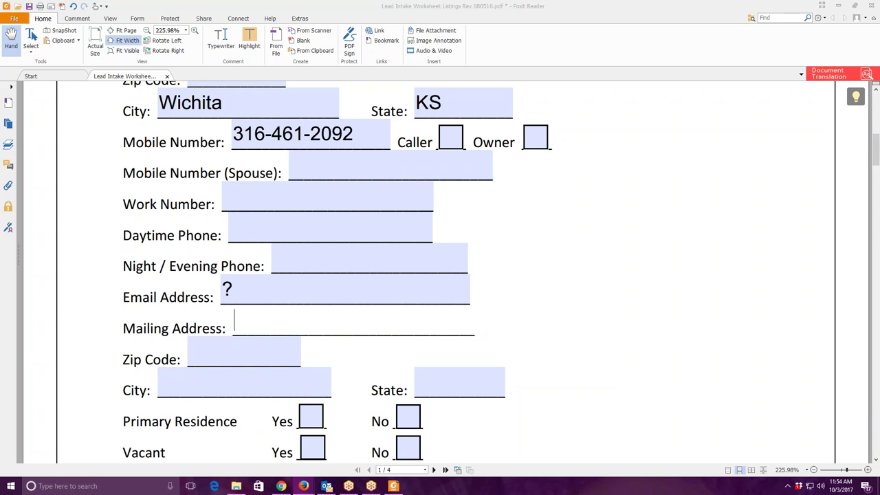
Paste the copied listing remarks into the NOTES box.
scroll(275, 281, "down", 12)
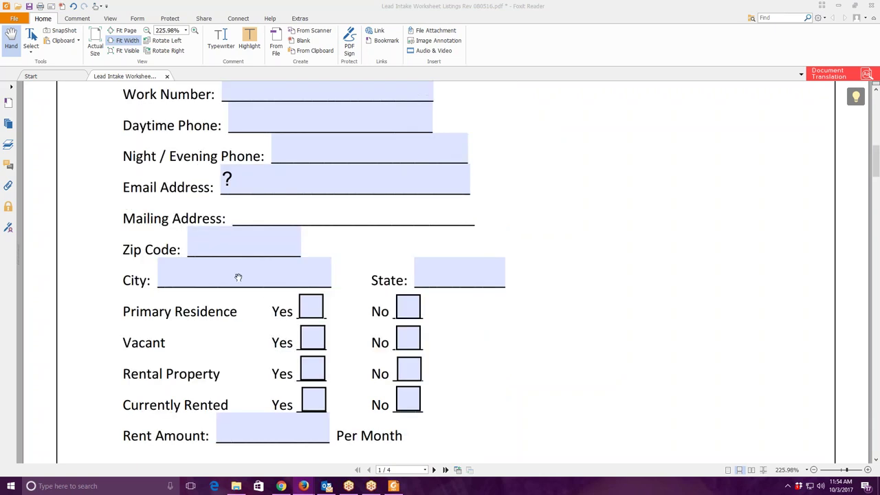
scroll(293, 285, "down", 12)
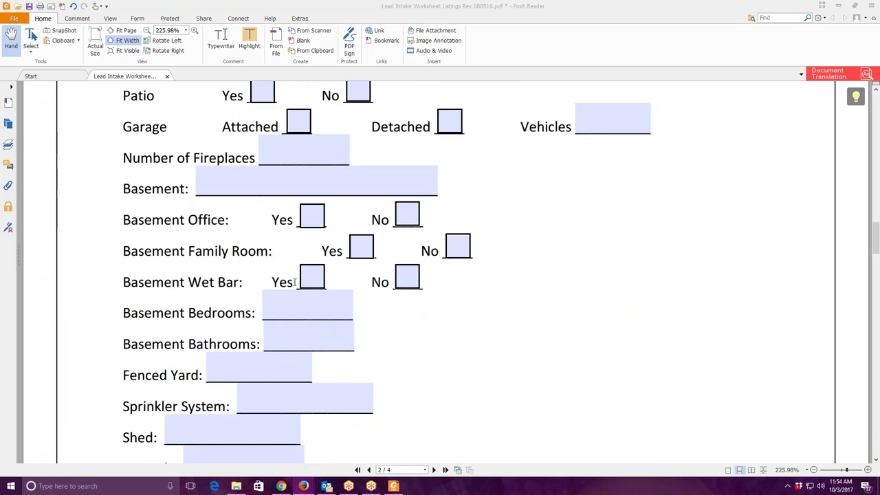
scroll(295, 286, "down", 5)
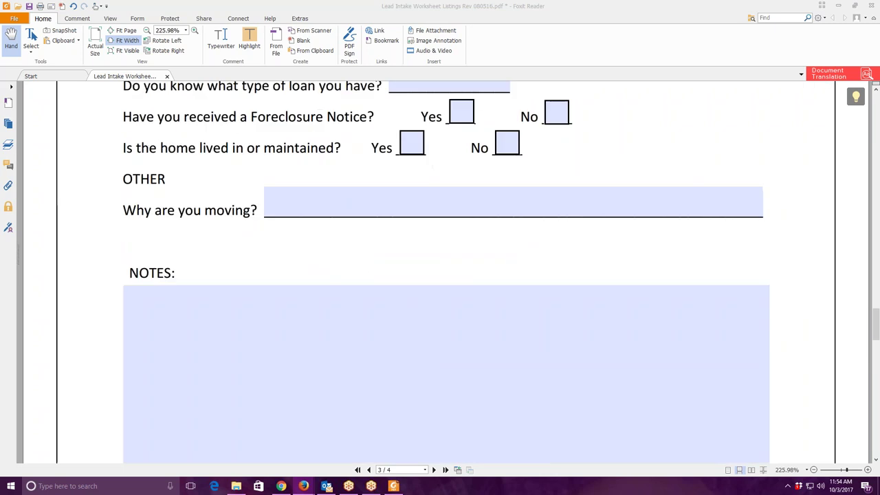
right_click(182, 310)
left_click(201, 334)
Enter 's' in Mailing Address and tick Yes for Primary Residence.
scroll(388, 355, "up", 3)
scroll(388, 355, "up", 4)
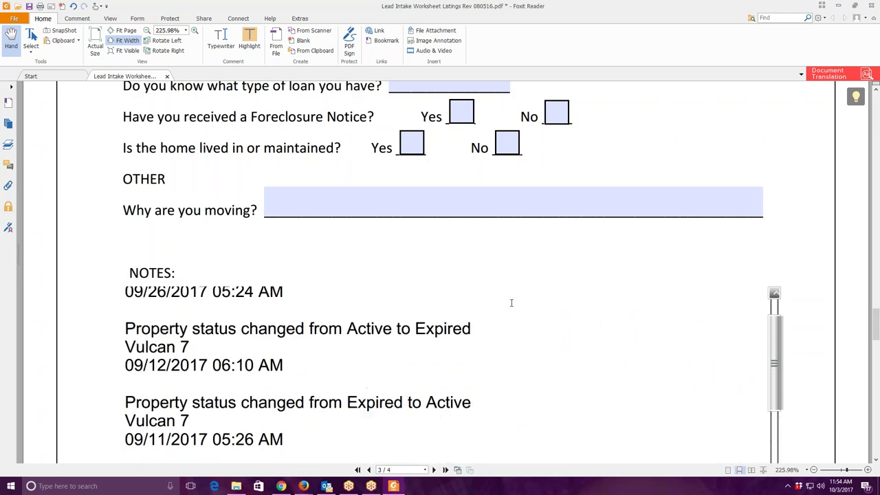
scroll(703, 218, "up", 6)
scroll(705, 209, "up", 15)
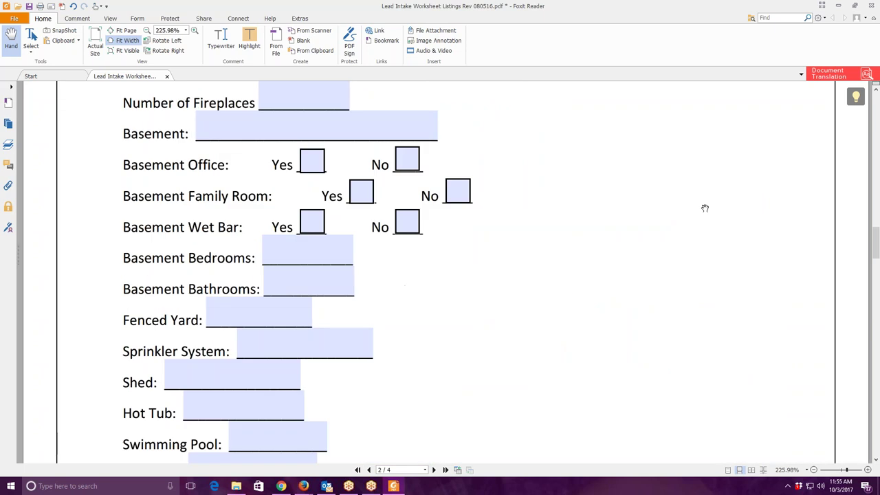
scroll(705, 208, "up", 12)
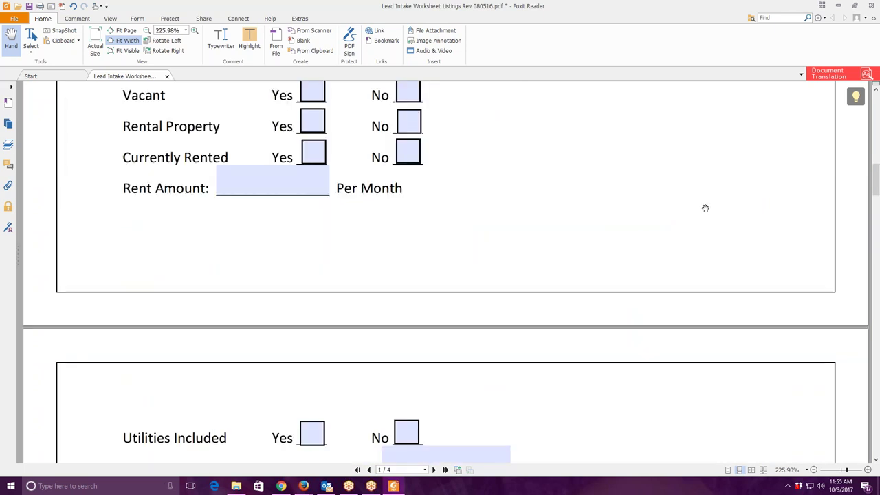
scroll(706, 207, "down", 7)
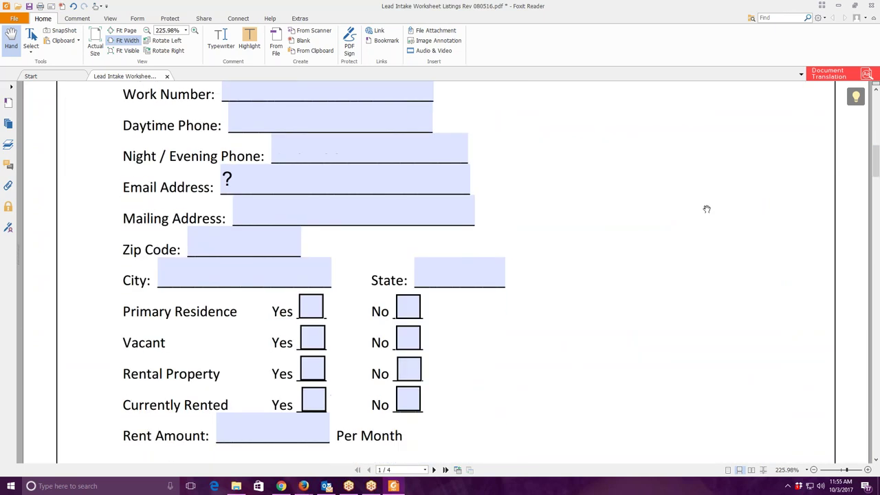
left_click(304, 162)
type("s")
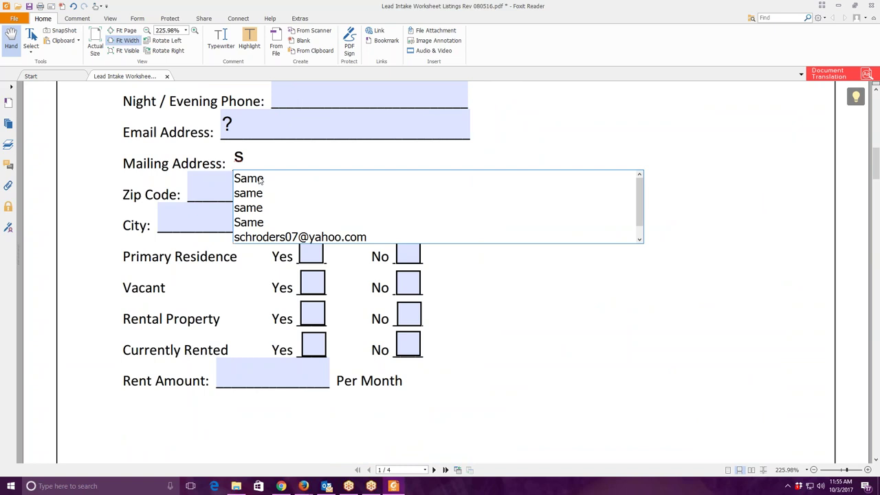
scroll(279, 227, "down", 3)
left_click(311, 174)
scroll(611, 227, "down", 18)
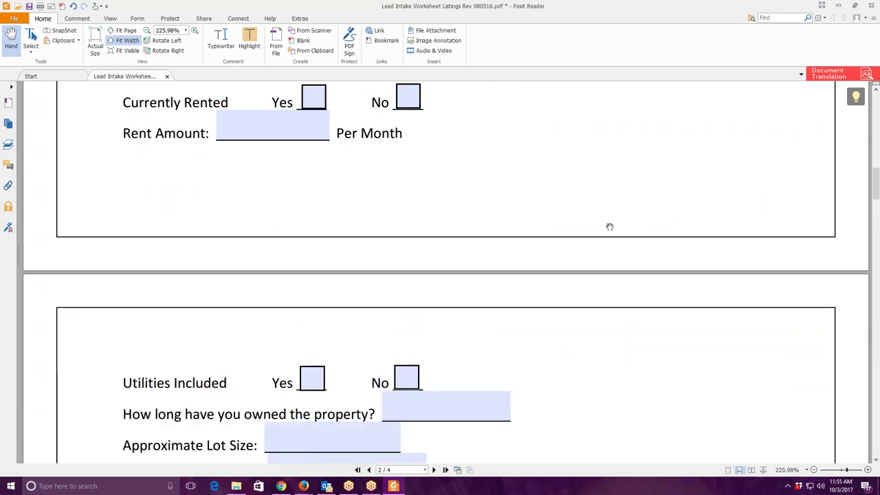
Mark ownership length as '?' and enter 4 bedrooms and 5 baths.
left_click(447, 114)
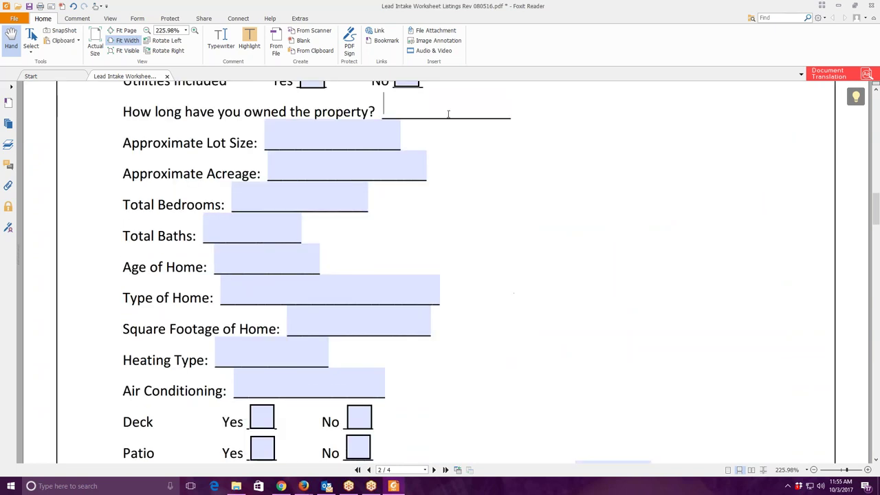
type("?")
left_click(317, 143)
left_click(283, 198)
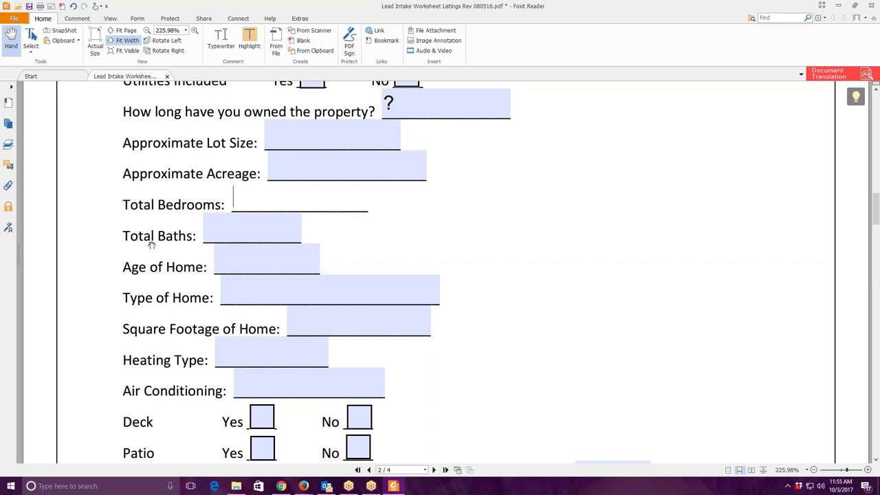
type("4")
left_click(231, 234)
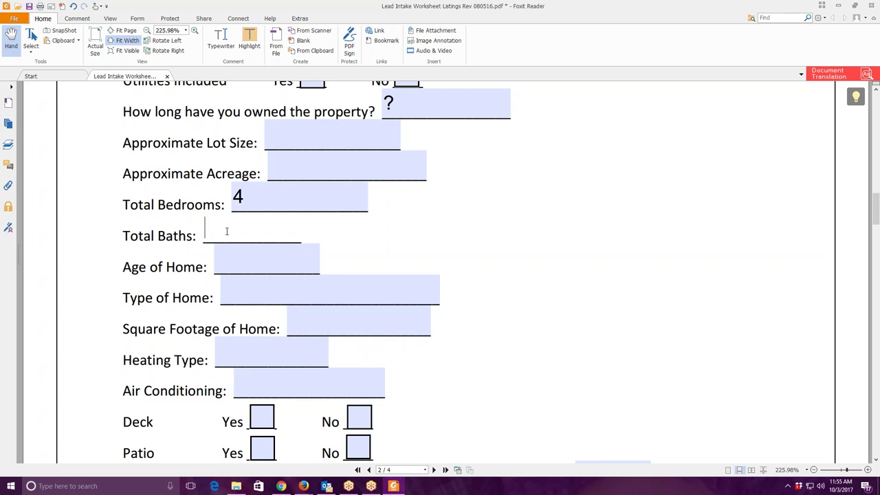
type("5")
Set Type of Home to Ranch, then bring up the CRM window for reference.
left_click(262, 260)
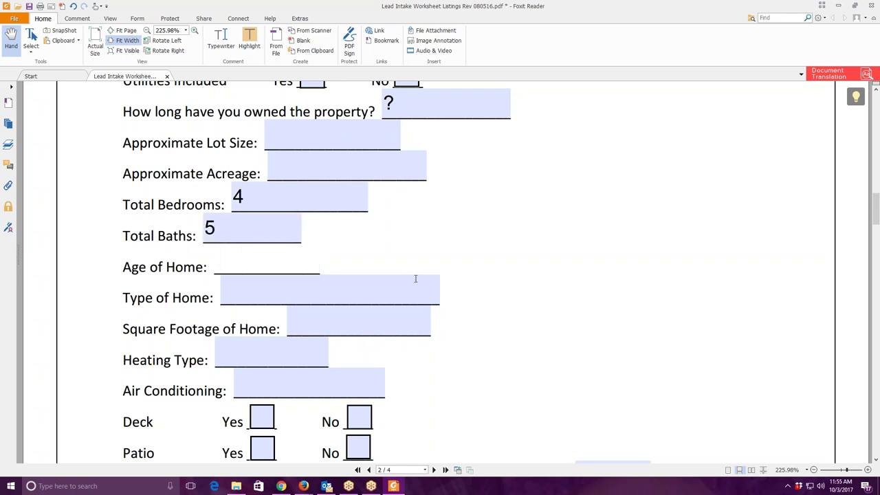
left_click(273, 294)
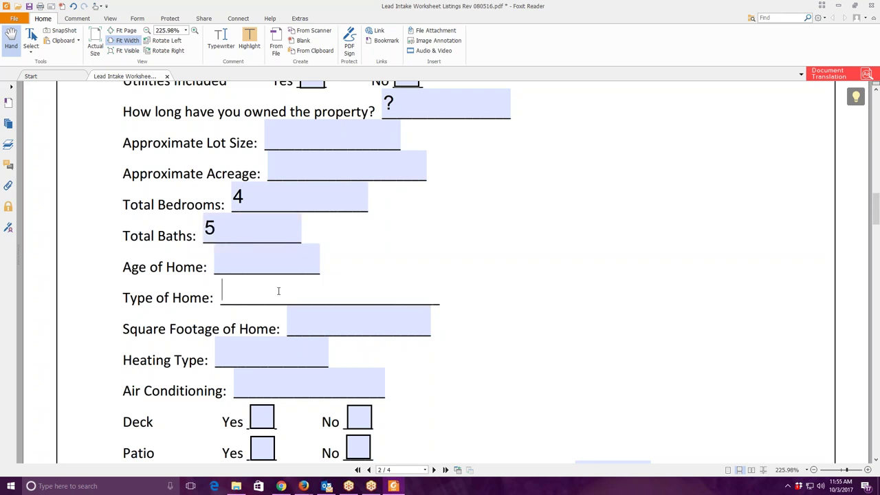
type("r")
left_click(252, 313)
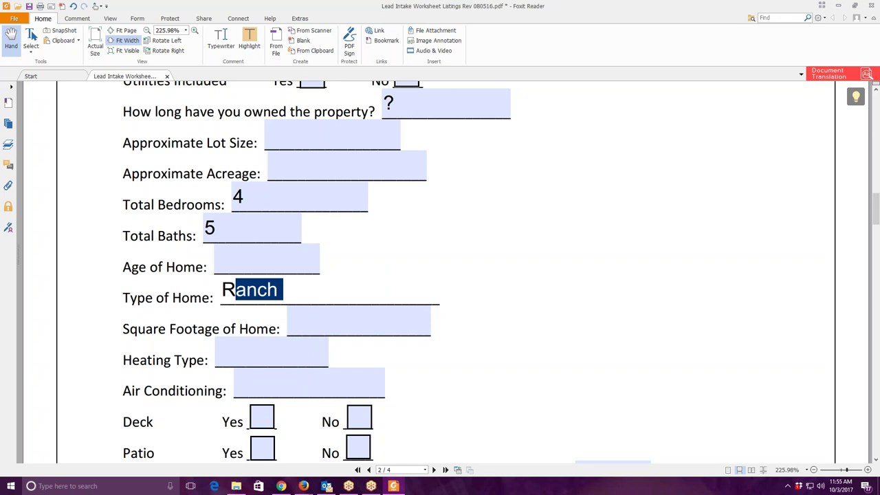
left_click(303, 486)
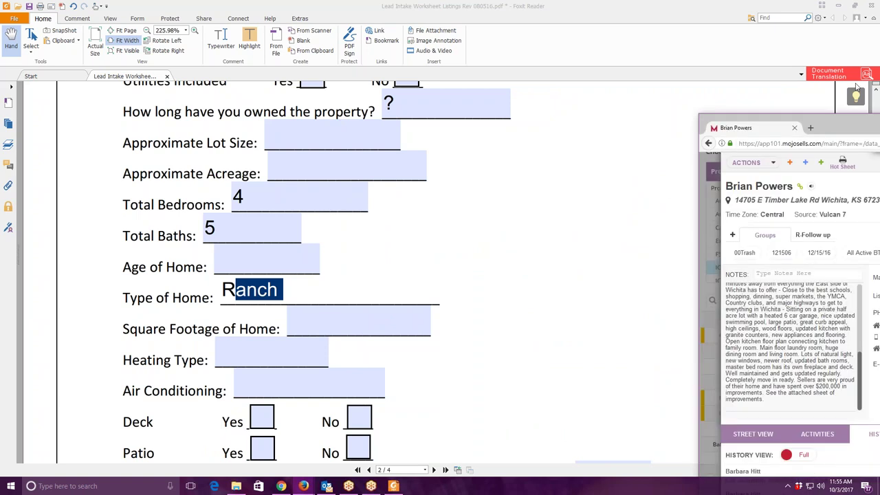
left_click_drag(708, 66, 697, 71)
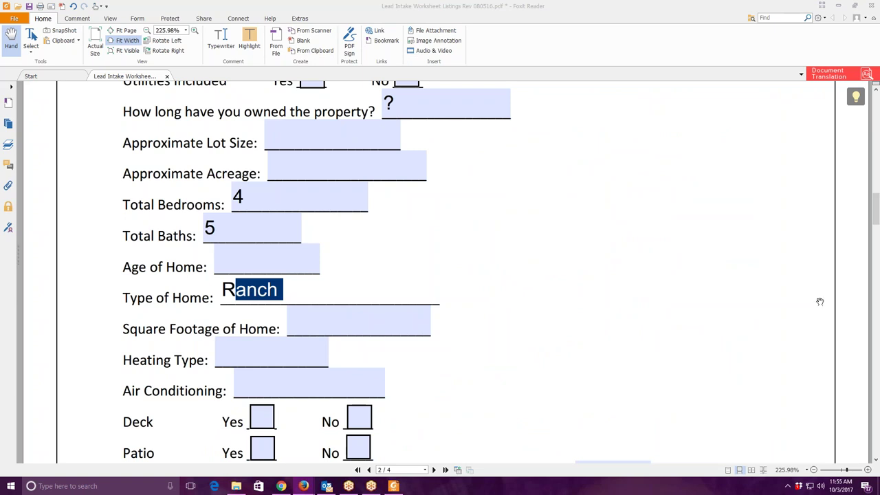
Enter .5 for Approximate Acreage and 'forced heating' as the Heating Type.
left_click(320, 173)
type(".5")
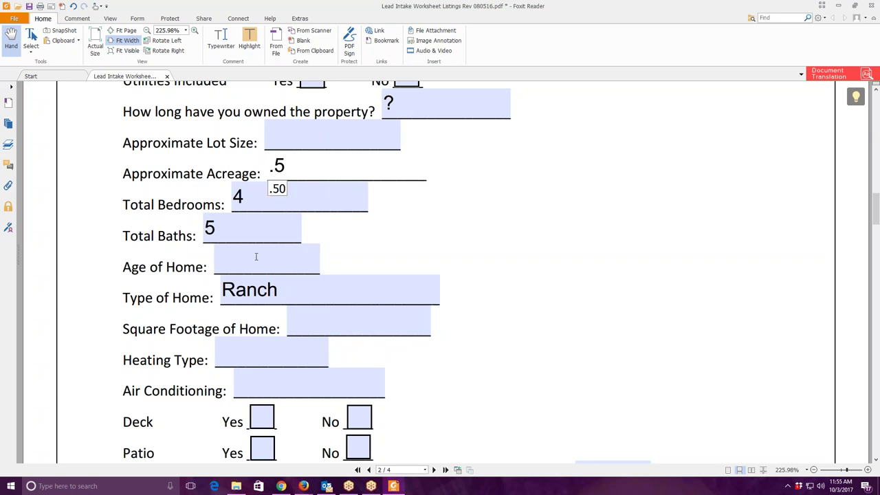
left_click(278, 260)
left_click(295, 333)
left_click(275, 357)
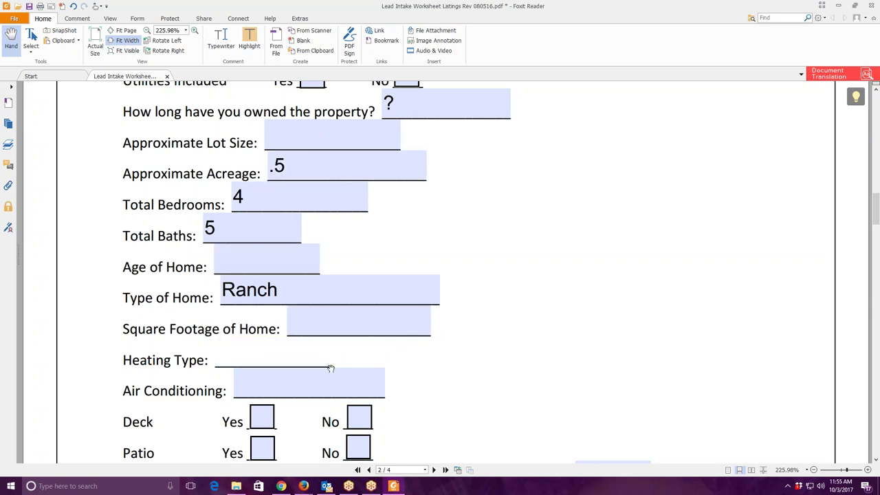
type("f")
left_click(270, 375)
Set Air Conditioning to 'Central air' and garage Vehicles to '6 car'.
left_click(285, 382)
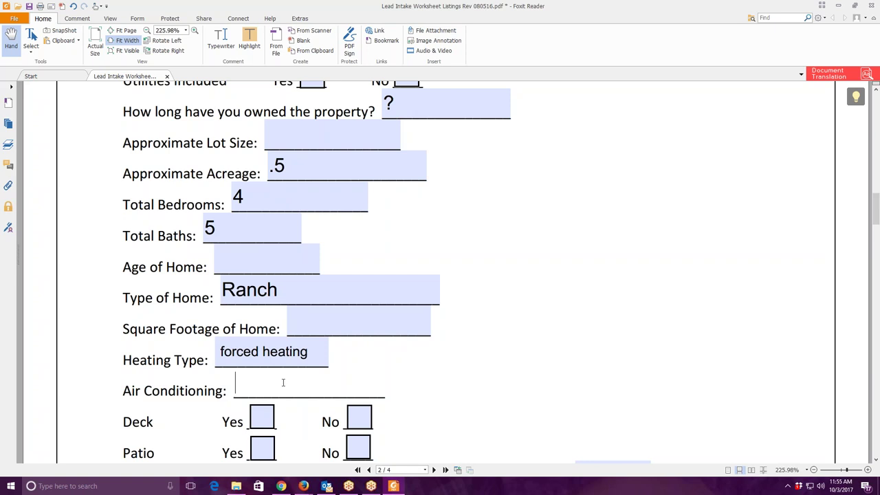
type("c")
key("Down")
scroll(336, 392, "down", 6)
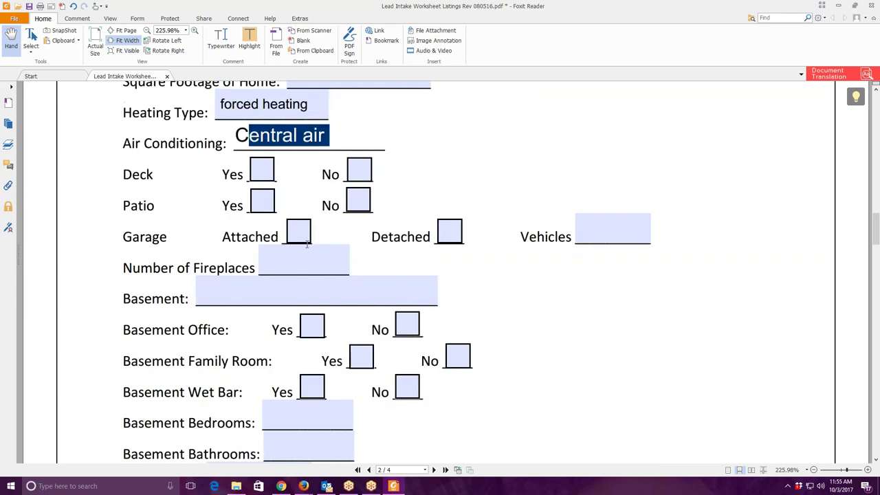
left_click(609, 239)
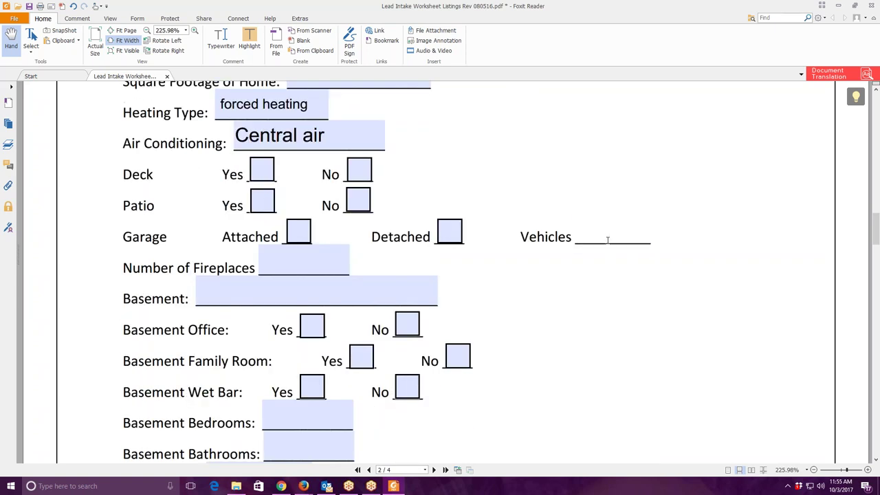
type("6 car")
scroll(629, 285, "down", 2)
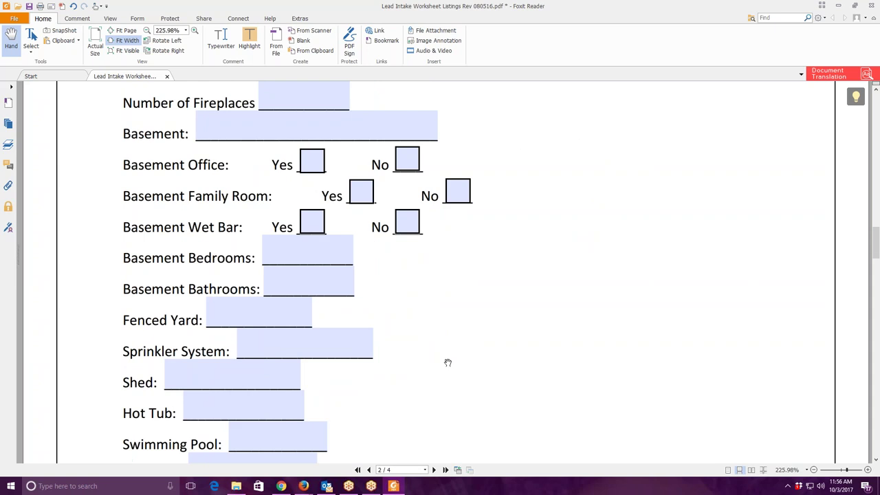
Answer 'yes' for the Swimming Pool field.
scroll(296, 395, "down", 1)
left_click(252, 388)
type("y")
key("Down")
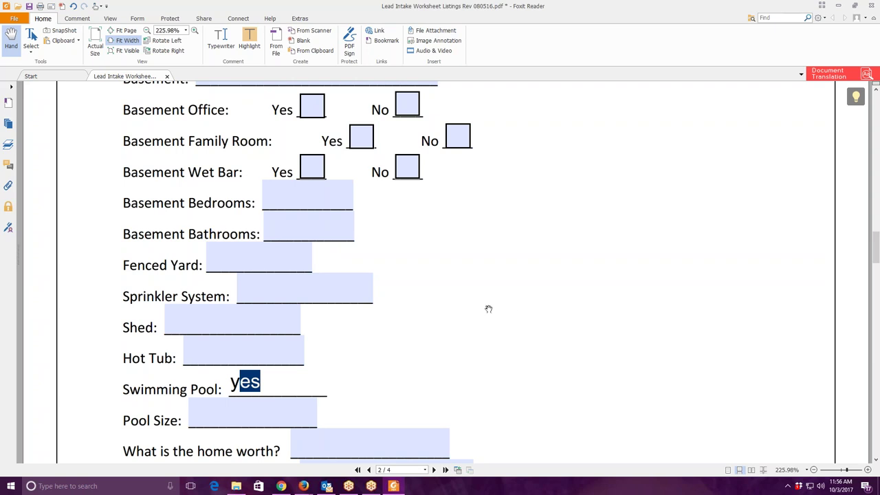
scroll(337, 280, "up", 2)
scroll(336, 280, "up", 2)
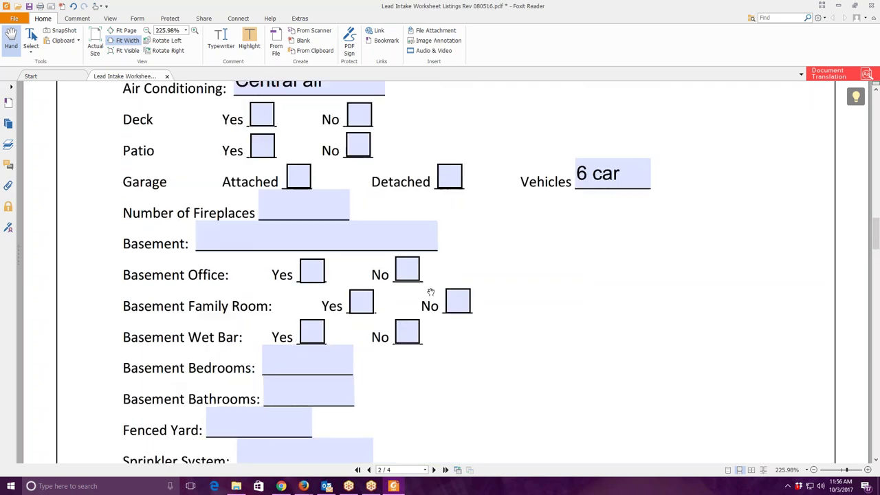
Tick Patio Yes, answer 'yes' for fireplaces and enter Finished for Basement.
left_click(260, 146)
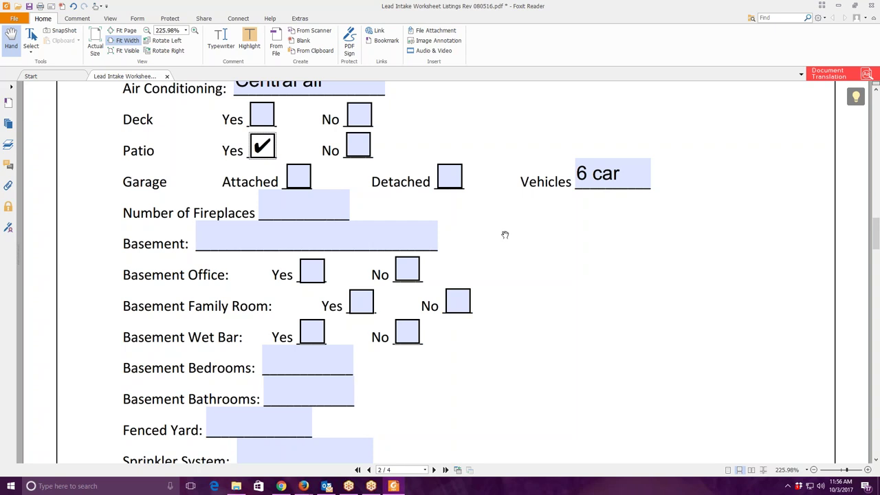
left_click(306, 203)
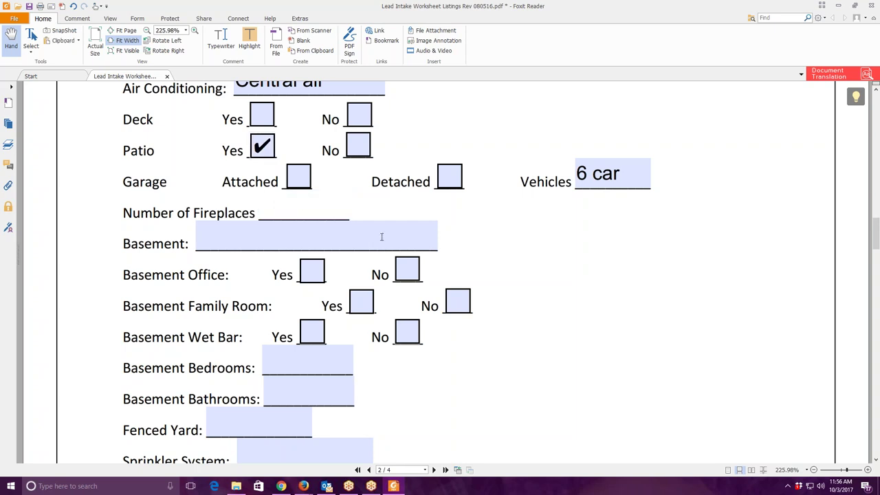
type("y")
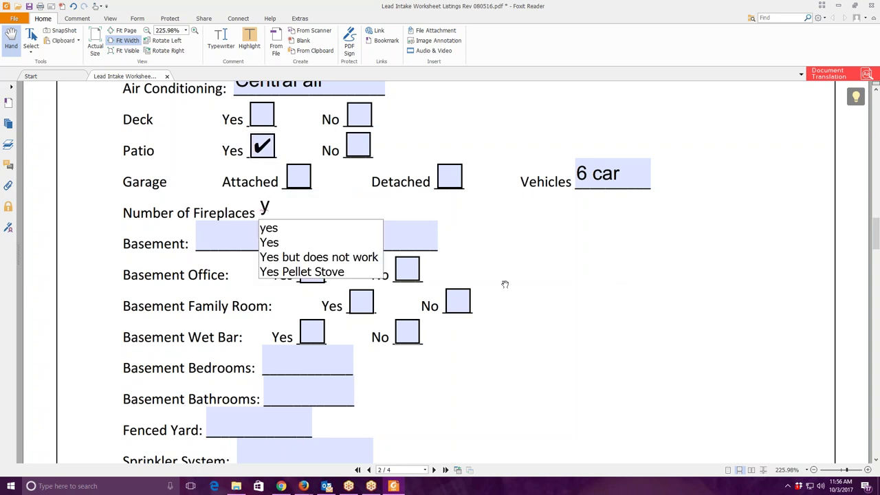
left_click(281, 229)
type("Finished")
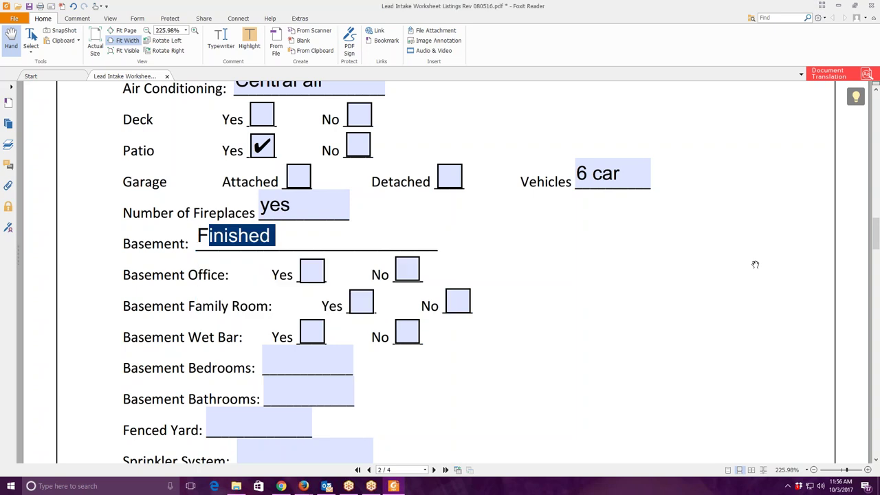
Cross-check the lead's CRM record, then minimize windows down to the desktop.
key("alt+Tab")
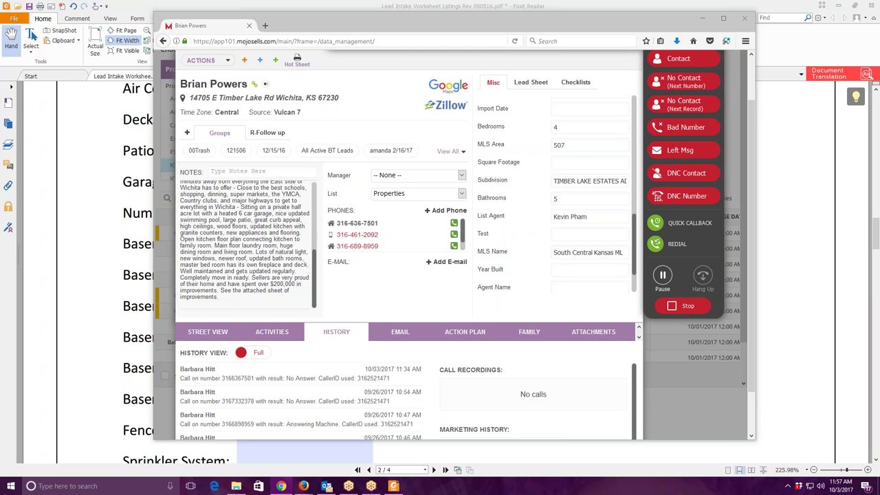
key("super+Down")
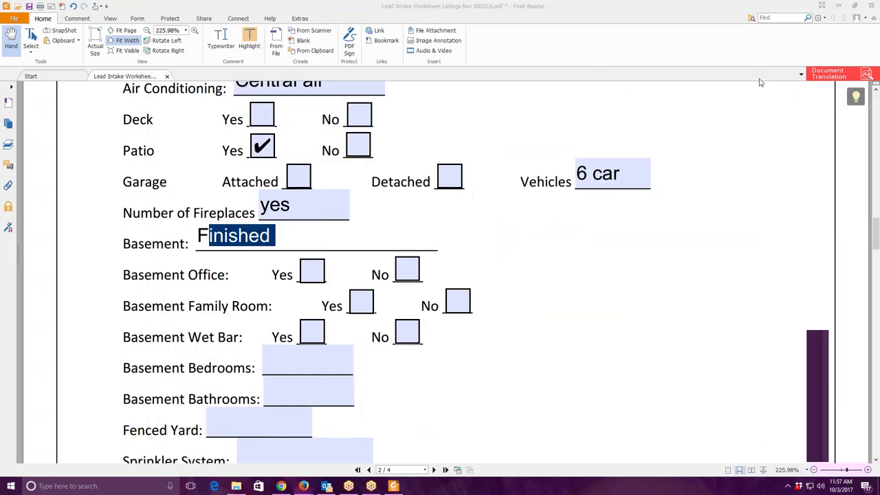
key("super+Down")
Step back through the Zillow photos from 35 to the entryway staircase, 6 of 36.
key("alt+Tab")
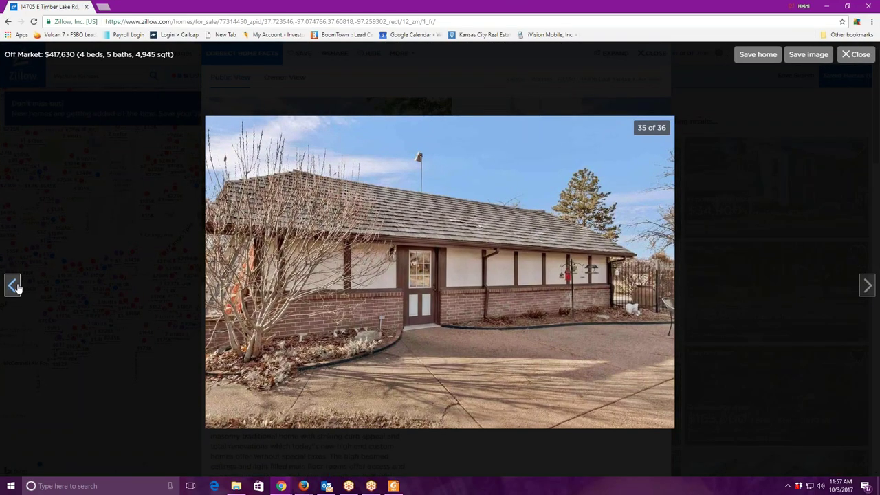
left_click(14, 285)
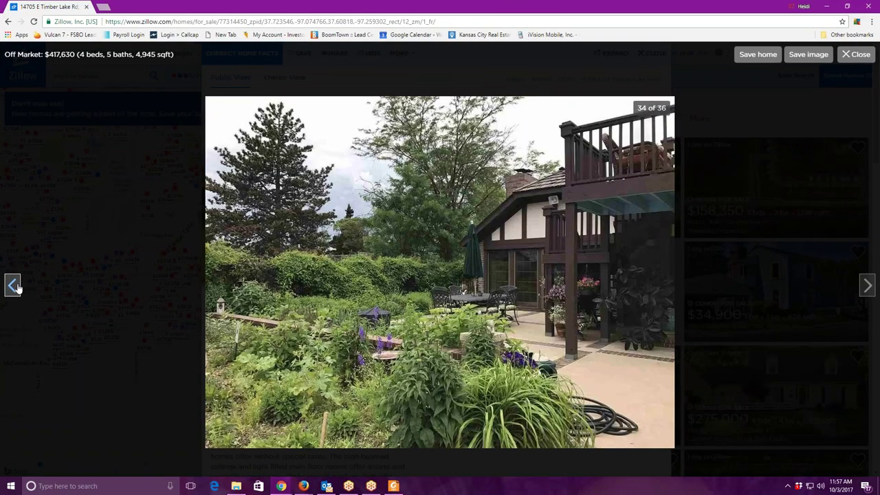
left_click(13, 285)
left_click(14, 285)
left_click(12, 287)
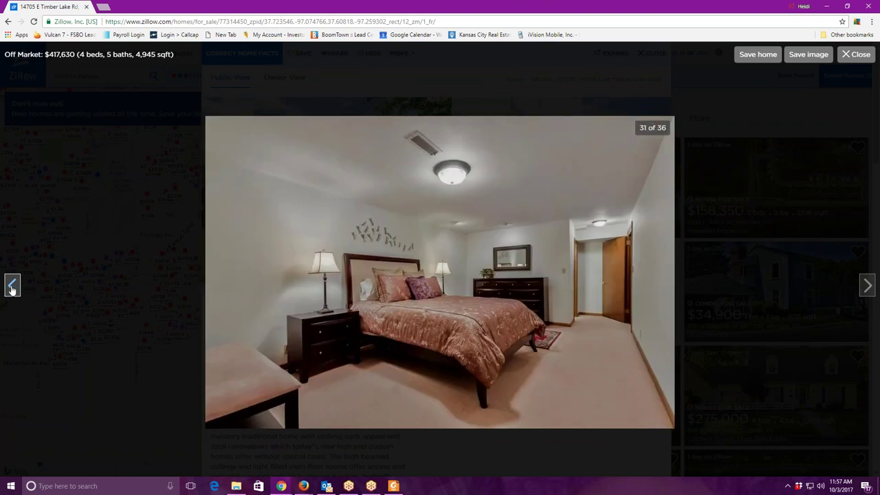
left_click(12, 287)
left_click(12, 287)
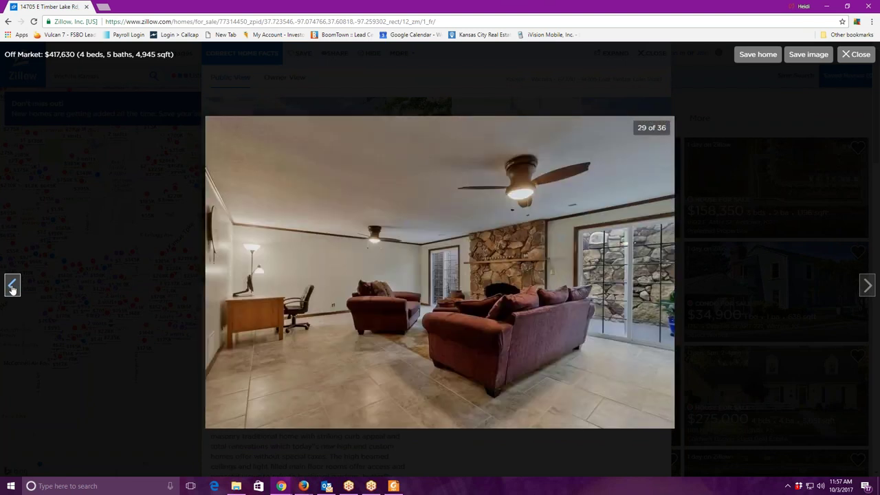
left_click(11, 287)
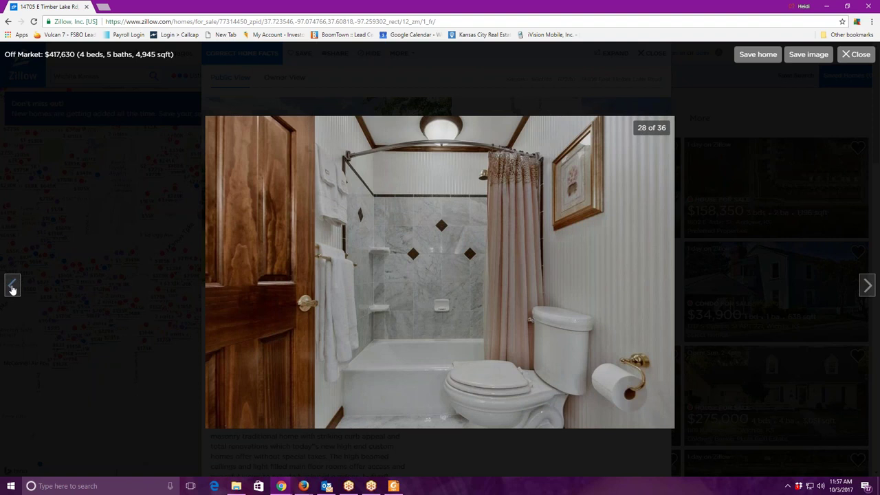
left_click(12, 287)
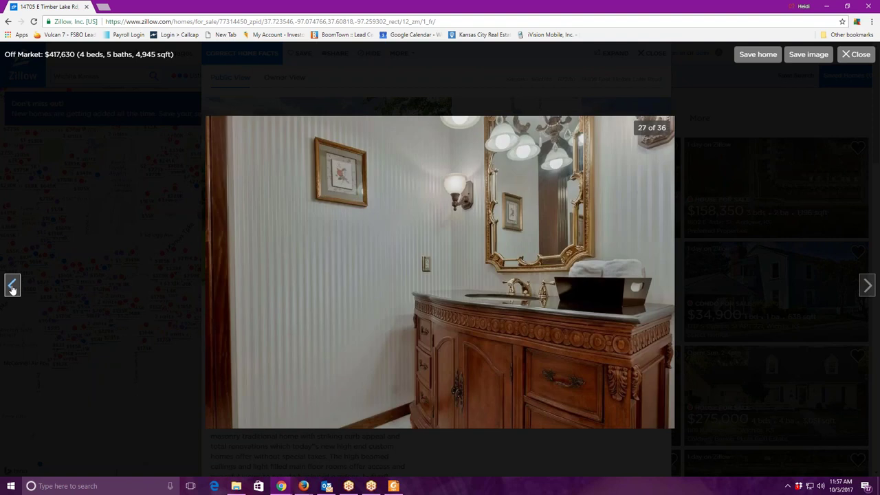
left_click(12, 287)
left_click(11, 288)
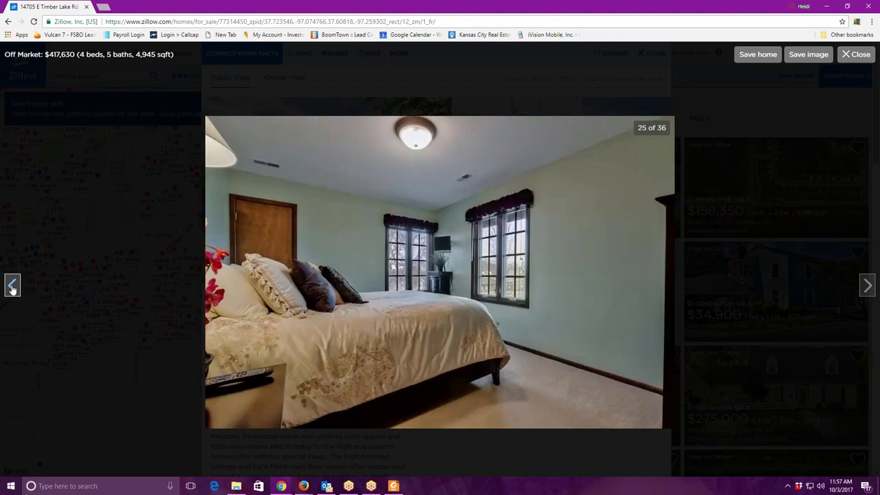
left_click(12, 287)
left_click(12, 287)
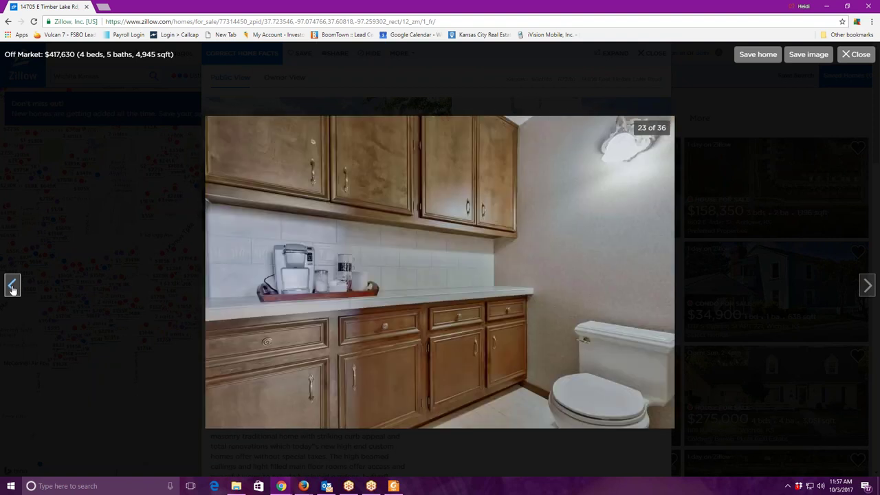
left_click(12, 288)
left_click(12, 287)
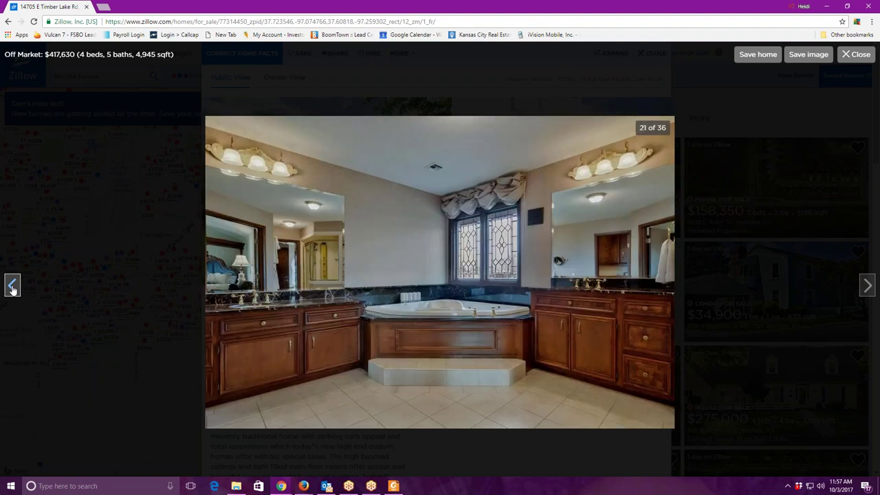
left_click(12, 287)
left_click(12, 288)
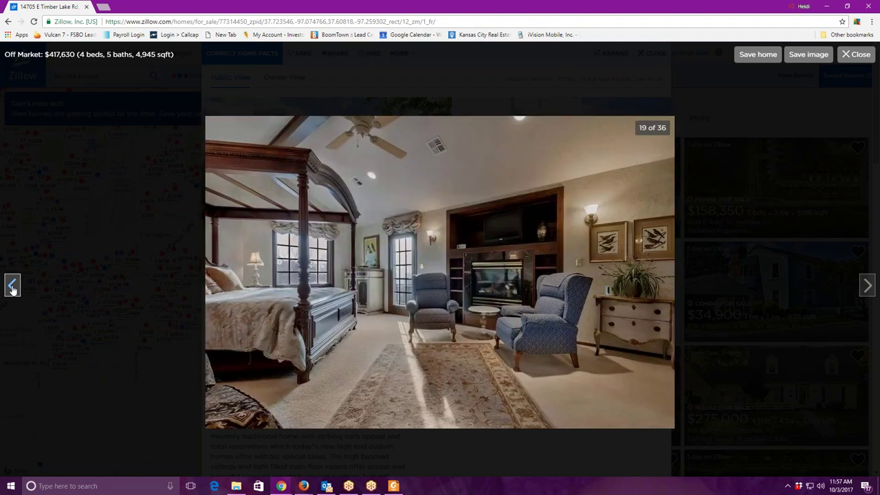
left_click(12, 288)
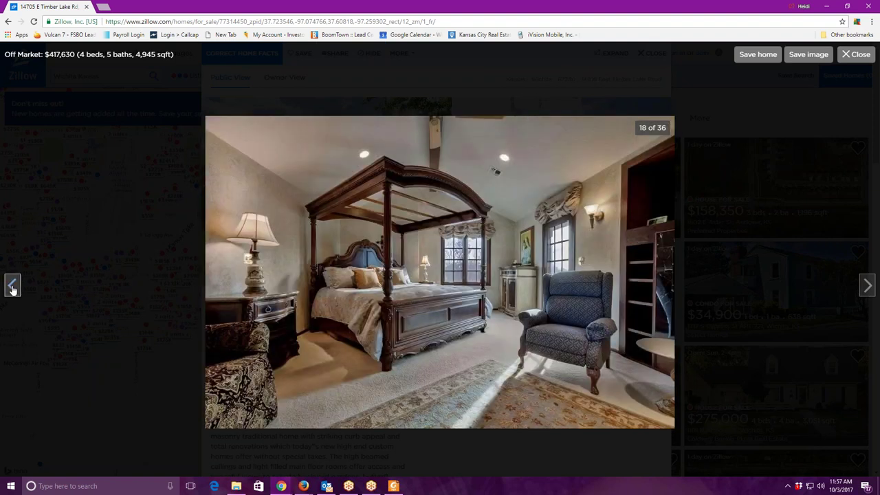
left_click(12, 289)
left_click(13, 289)
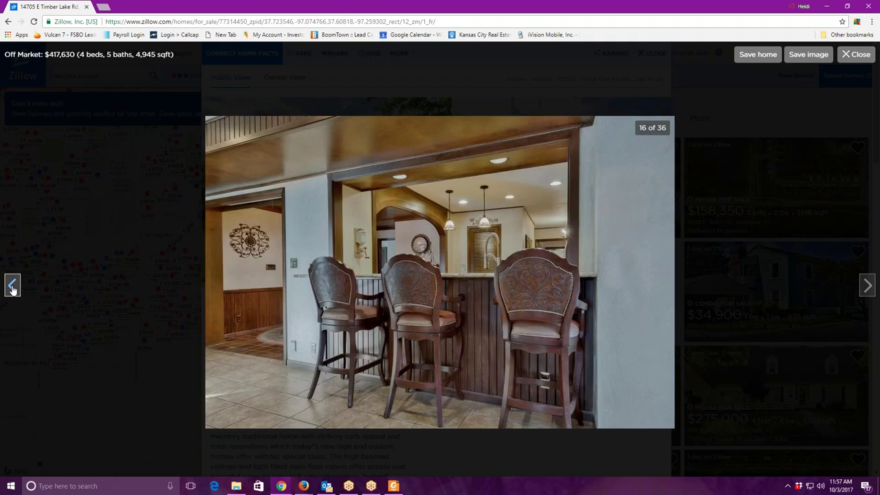
left_click(13, 289)
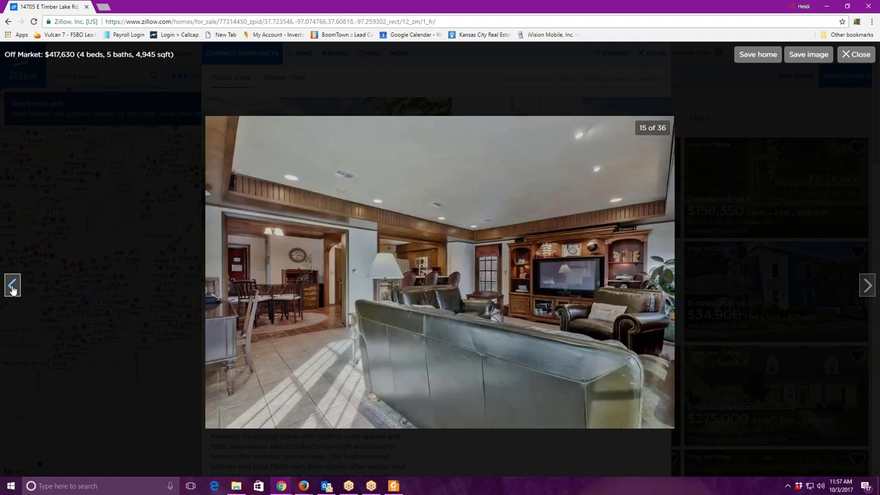
left_click(13, 289)
left_click(13, 288)
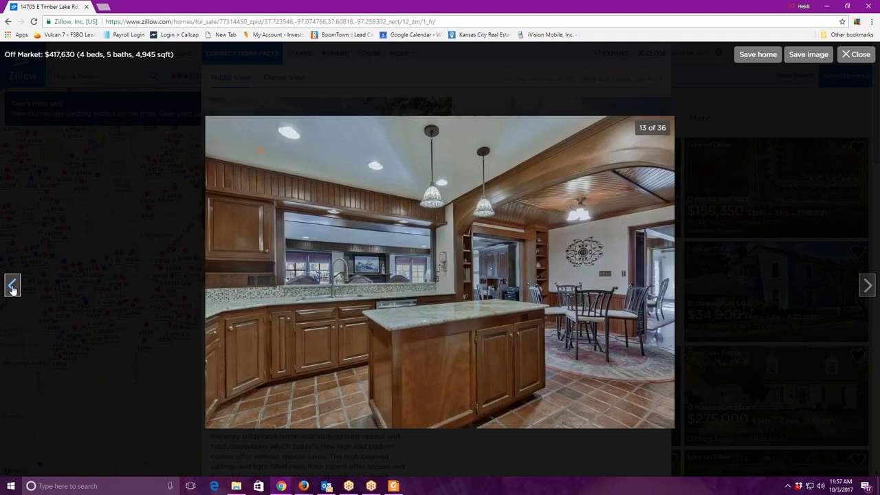
left_click(12, 289)
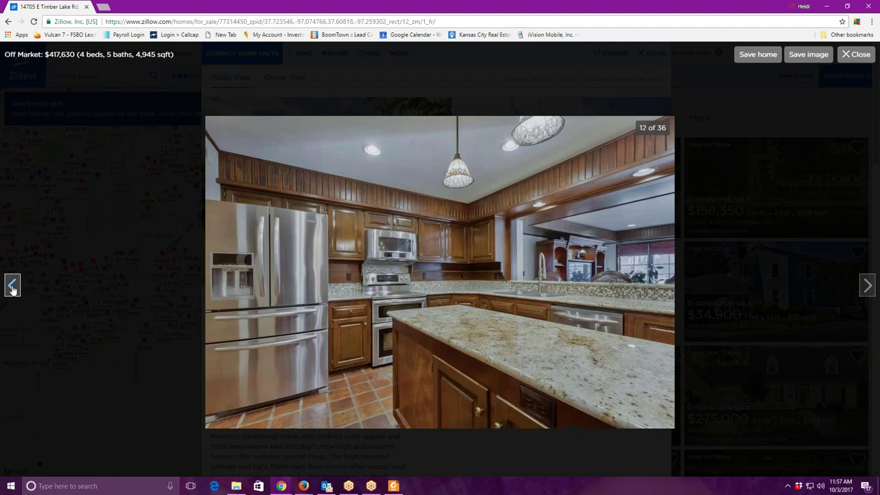
left_click(12, 289)
left_click(12, 289)
left_click(12, 289)
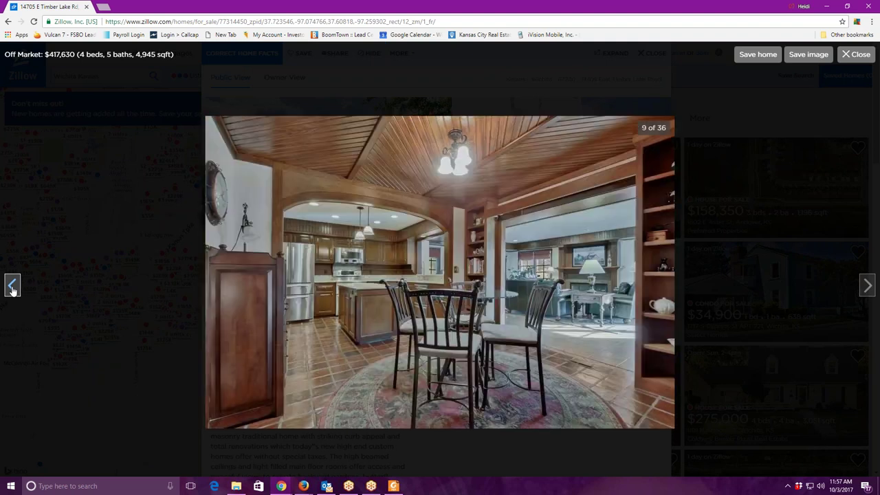
left_click(12, 289)
left_click(12, 289)
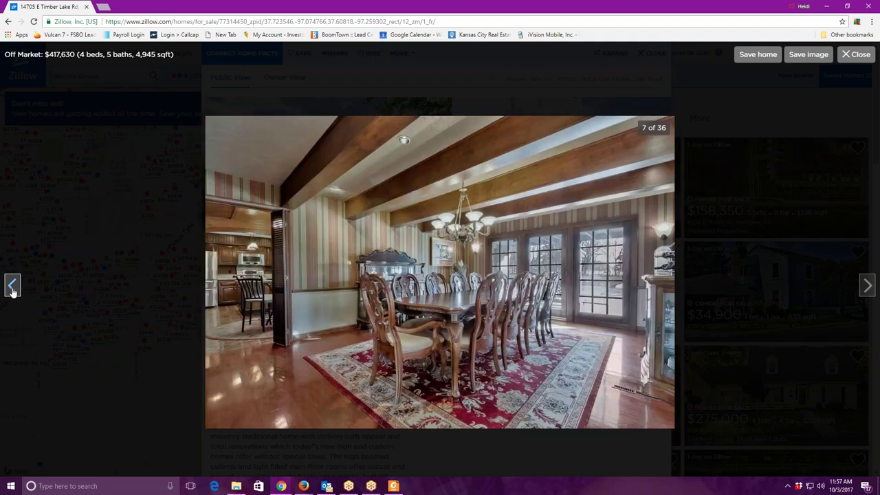
left_click(13, 289)
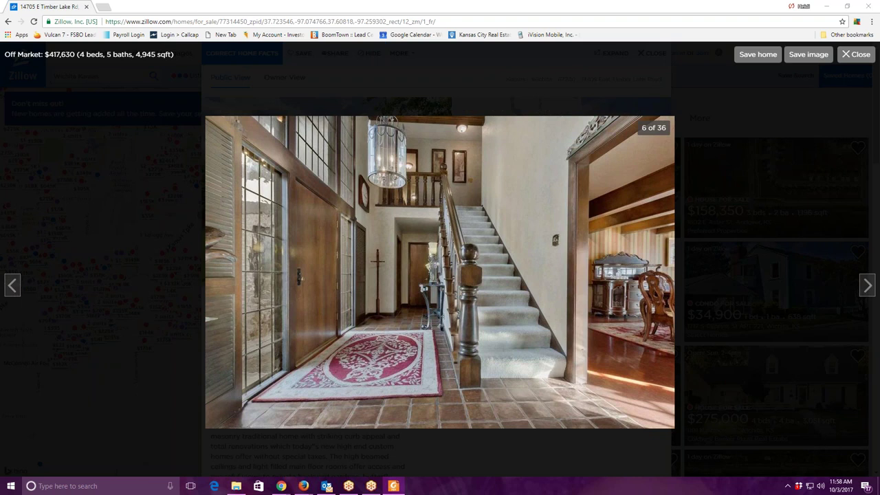
key("alt+Tab")
Set Type of Home to 2 Story and tick Yes for Basement Family Room and Wet Bar.
type("s")
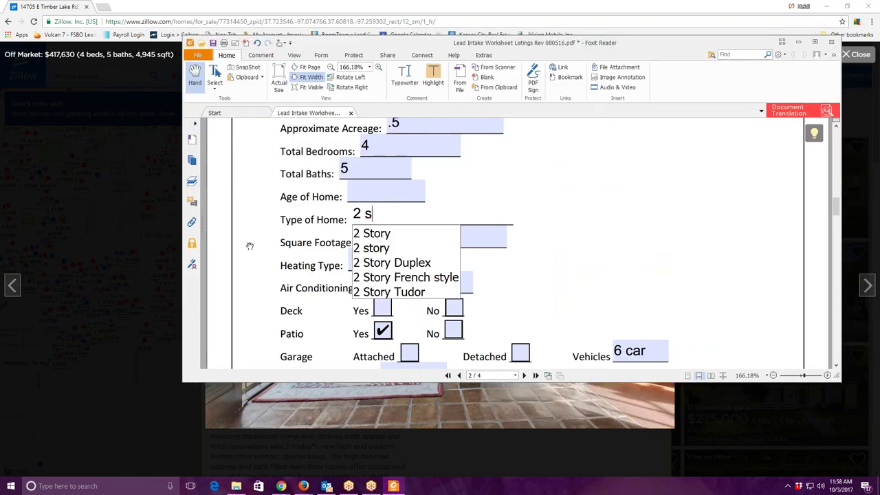
left_click(570, 266)
scroll(569, 268, "down", 5)
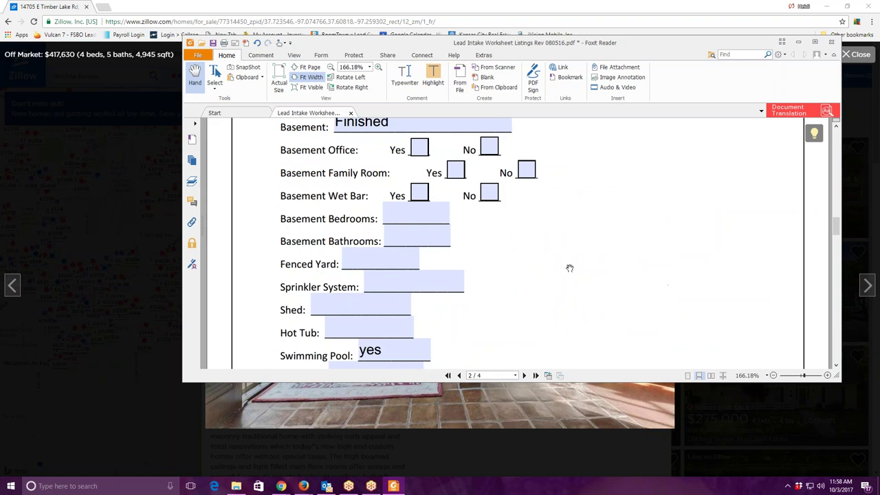
left_click(455, 170)
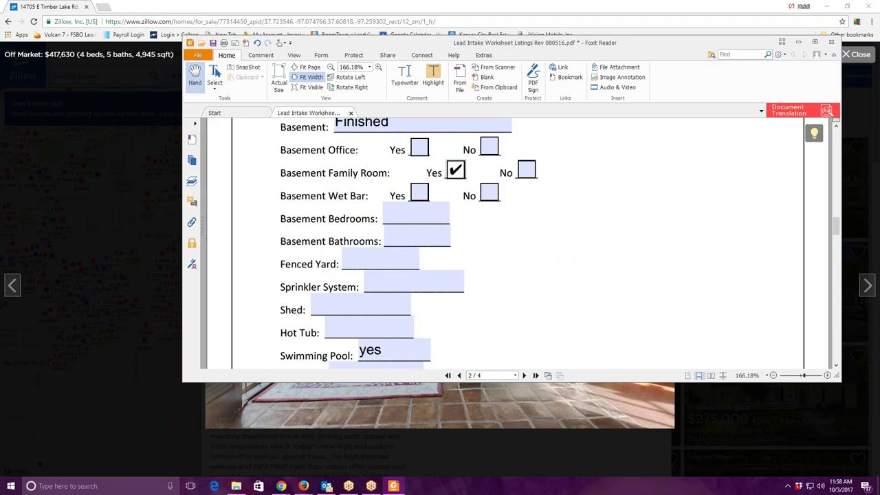
left_click(421, 194)
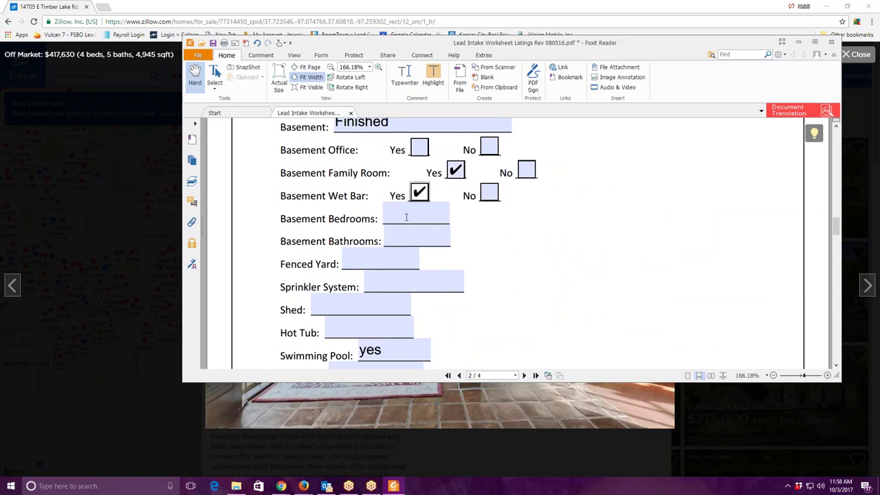
Enter '?' for Basement Bedrooms and Bathrooms and 'yes' for Fenced Yard.
left_click(406, 217)
type("?")
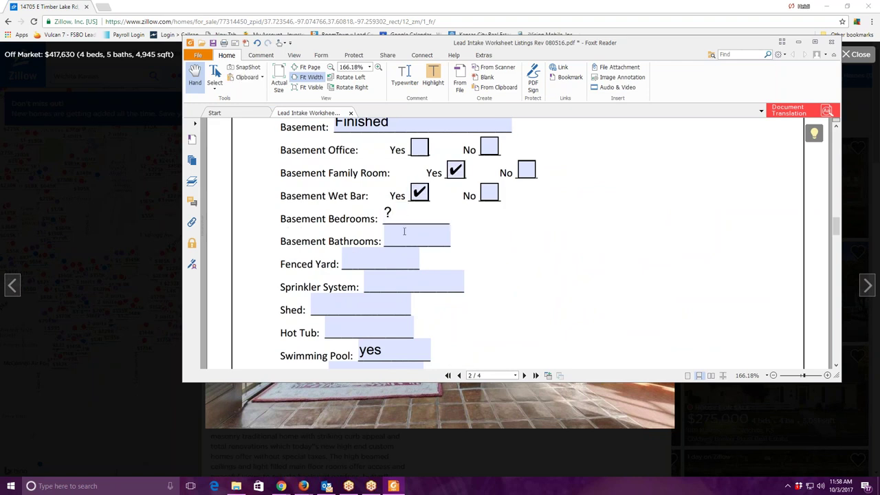
left_click(426, 238)
type("?")
left_click(382, 259)
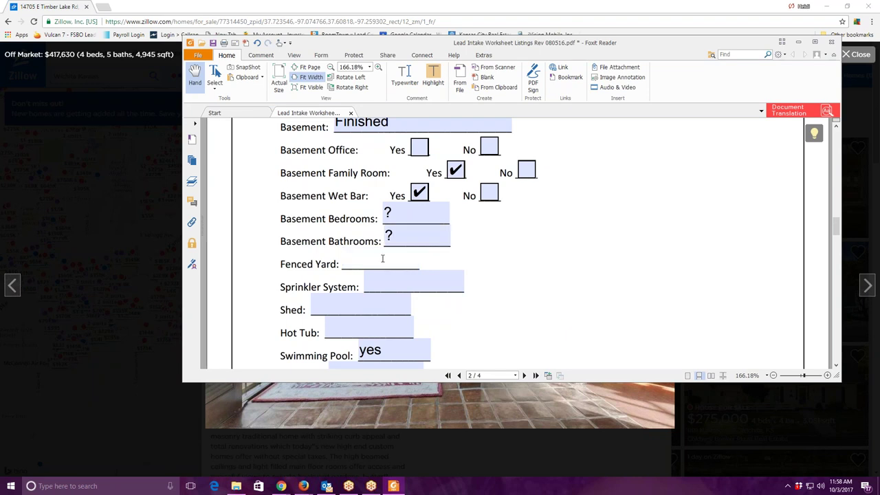
type("yes")
scroll(382, 259, "down", 3)
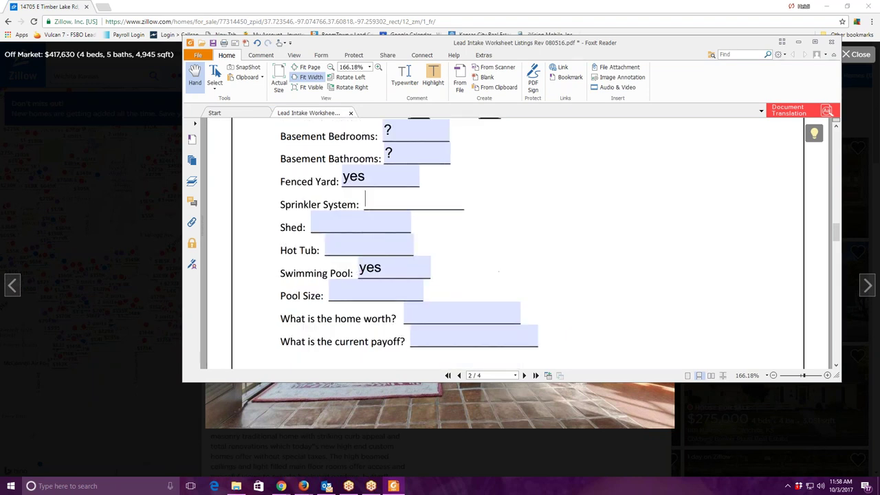
left_click(605, 7)
left_click_drag(605, 6, 606, 6)
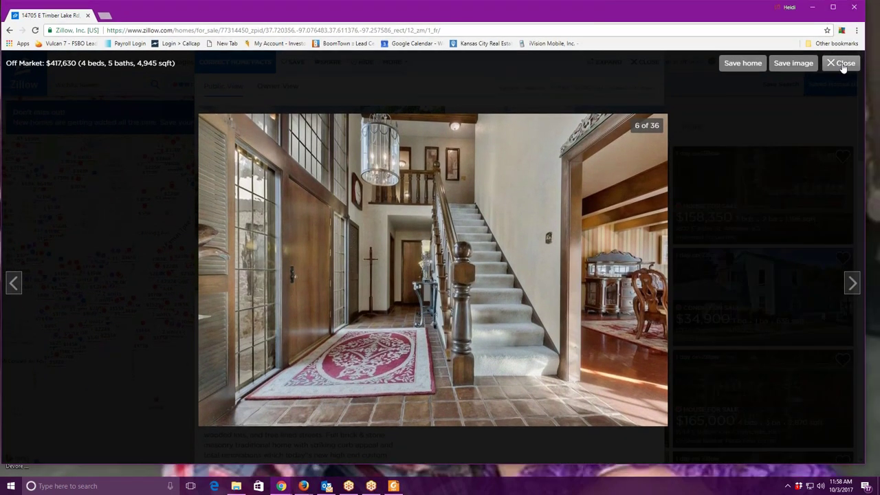
Copy the 4,945 sqft floor size from the Zillow listing's facts and features.
left_click(842, 62)
scroll(413, 289, "down", 4)
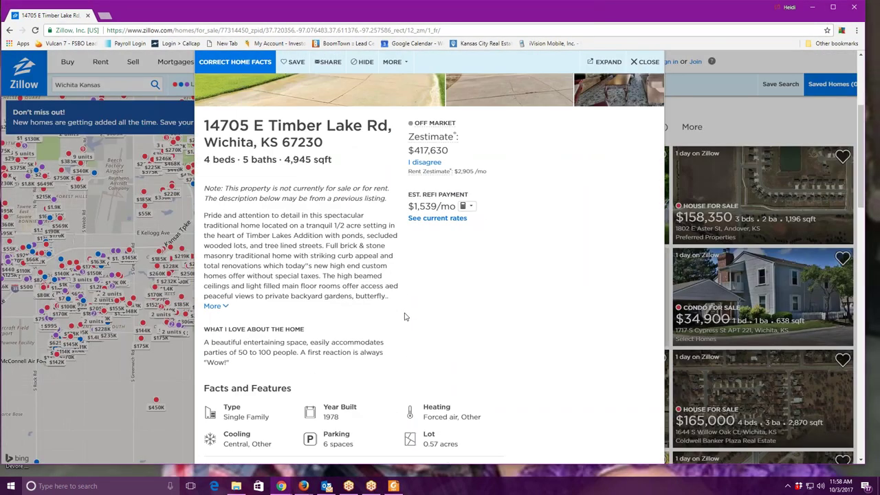
scroll(417, 322, "up", 3)
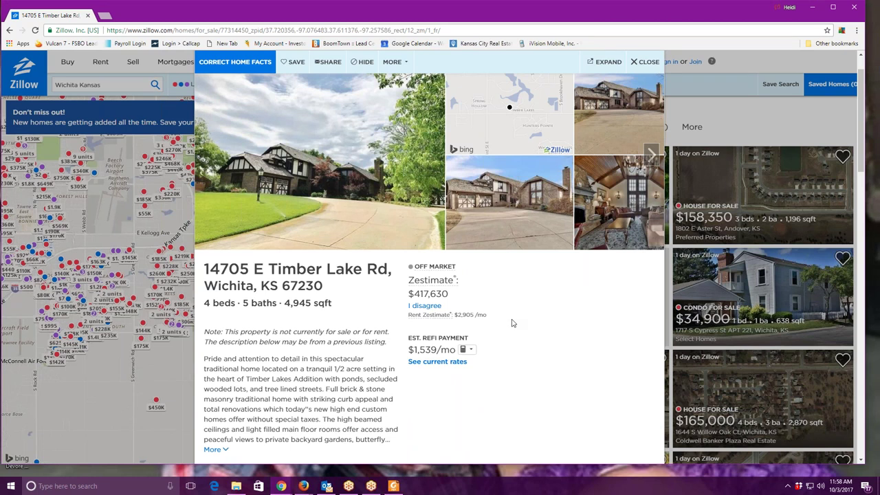
scroll(512, 323, "down", 3)
scroll(512, 323, "down", 1)
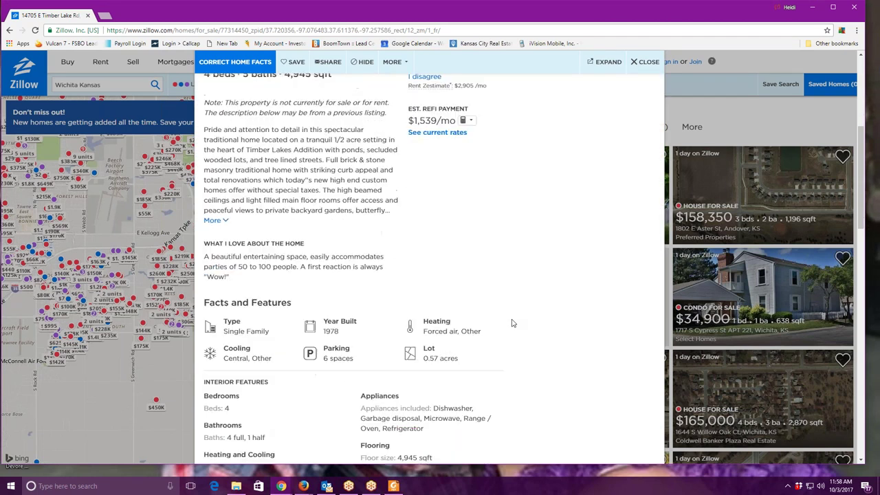
scroll(511, 323, "down", 3)
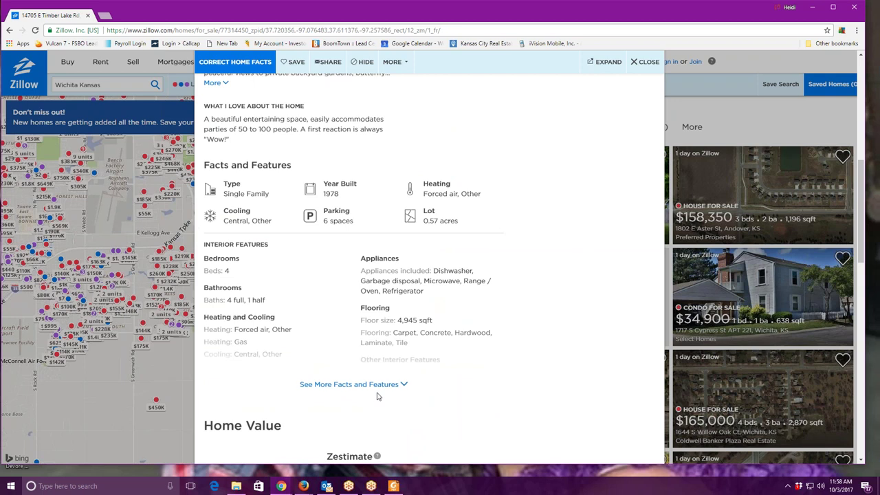
left_click(353, 384)
scroll(549, 332, "down", 3)
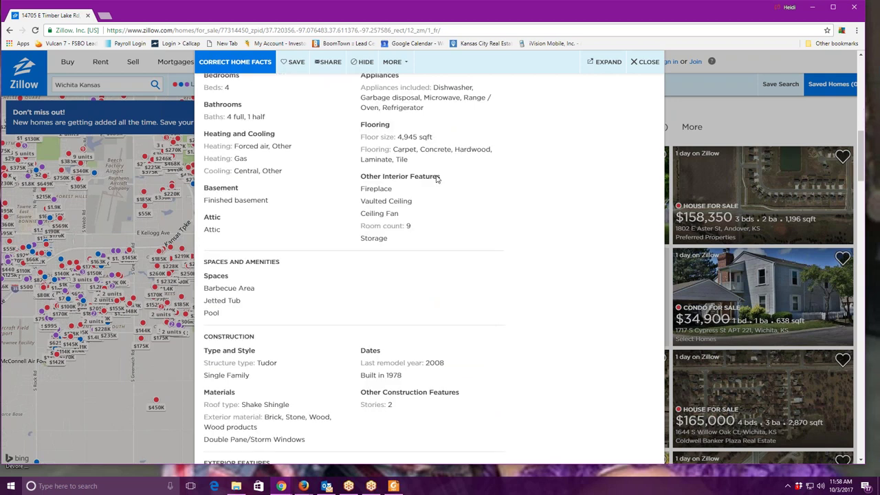
double_click(408, 136)
left_click_drag(423, 138, 430, 138)
right_click(430, 138)
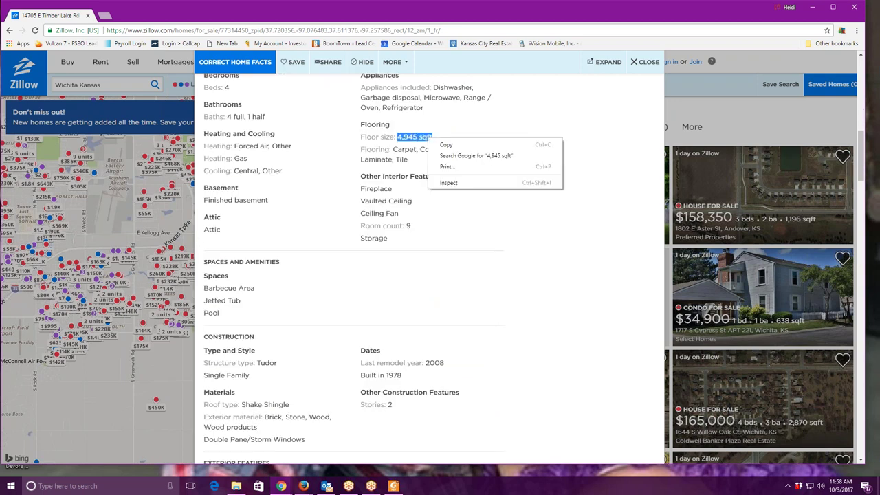
left_click(446, 145)
Paste 4,945 sqft into the worksheet's Square Footage of Home field.
left_click(393, 486)
scroll(511, 266, "up", 3)
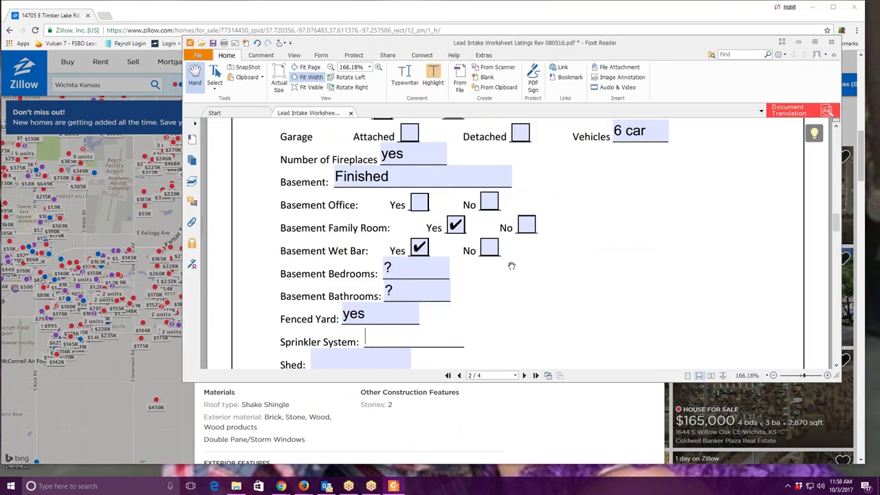
scroll(512, 266, "up", 5)
right_click(429, 187)
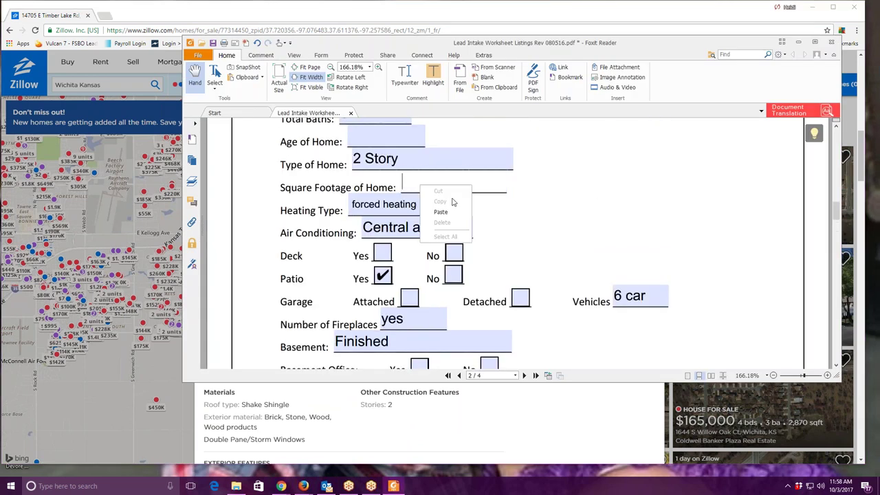
left_click(439, 211)
key("alt+Tab")
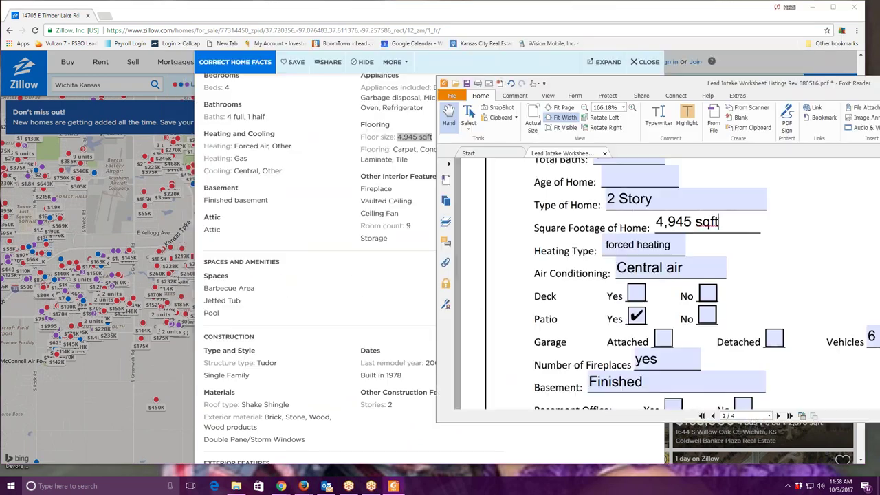
scroll(520, 229, "down", 1)
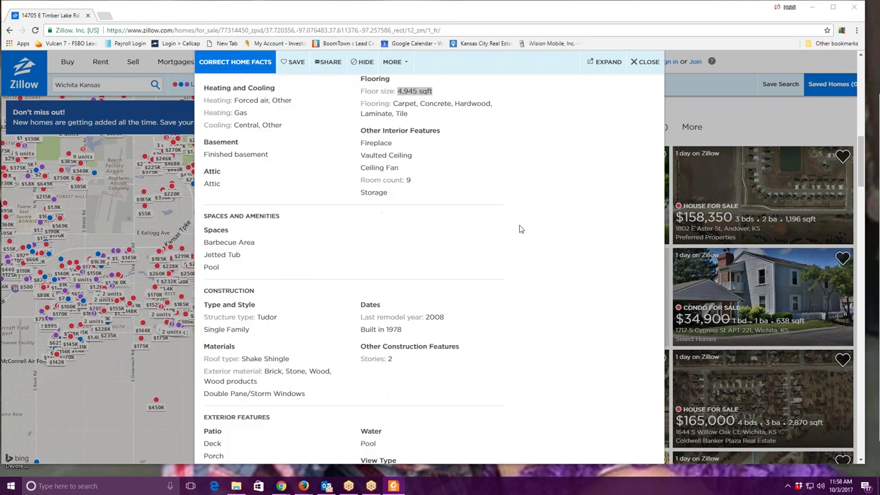
scroll(520, 230, "down", 2)
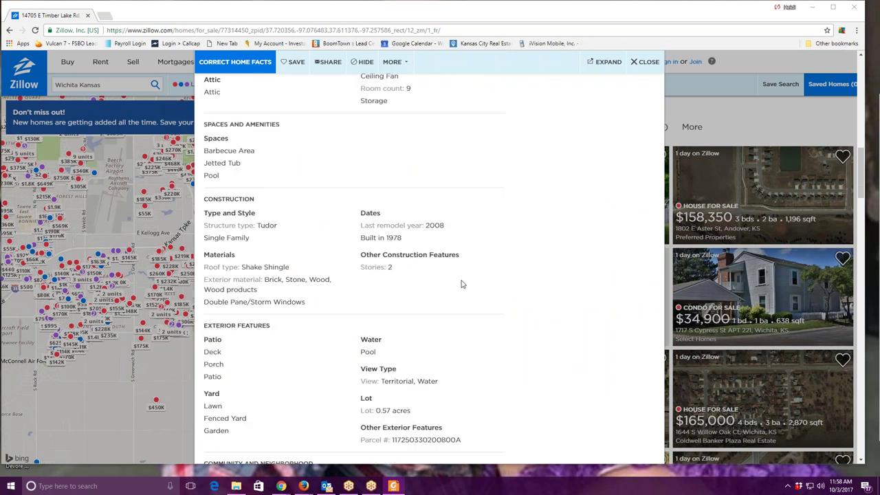
scroll(458, 286, "down", 1)
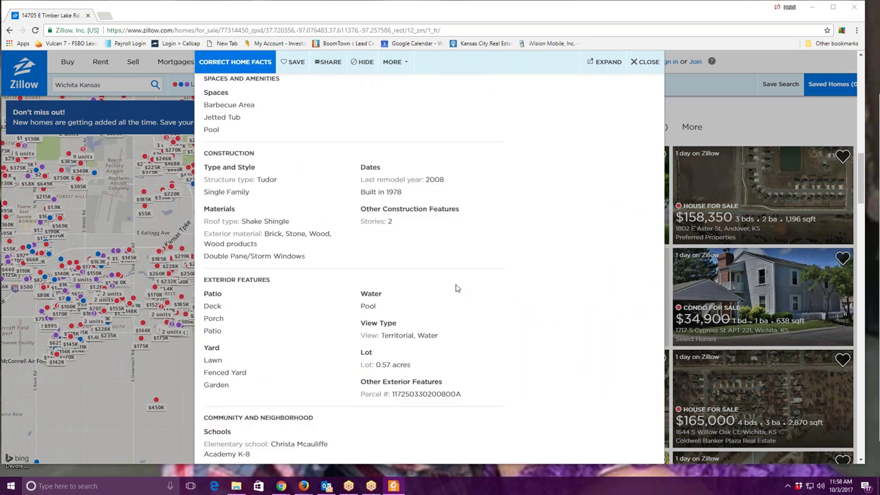
scroll(454, 289, "down", 1)
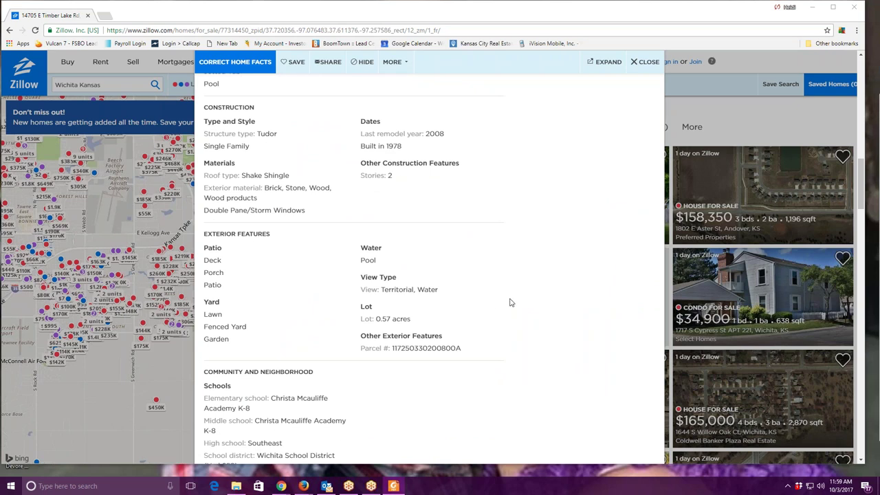
scroll(510, 303, "up", 10)
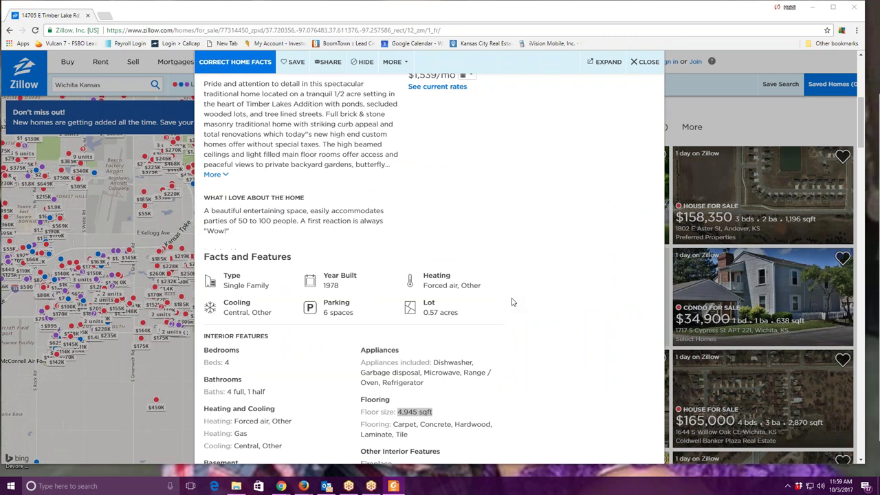
scroll(512, 301, "up", 5)
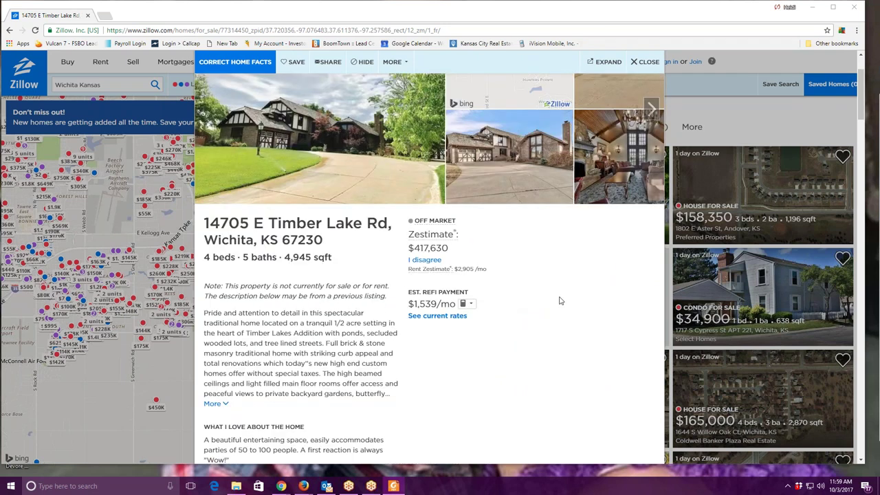
Scroll the worksheet to the home-worth field, then minimize Foxit Reader.
key("alt+Tab")
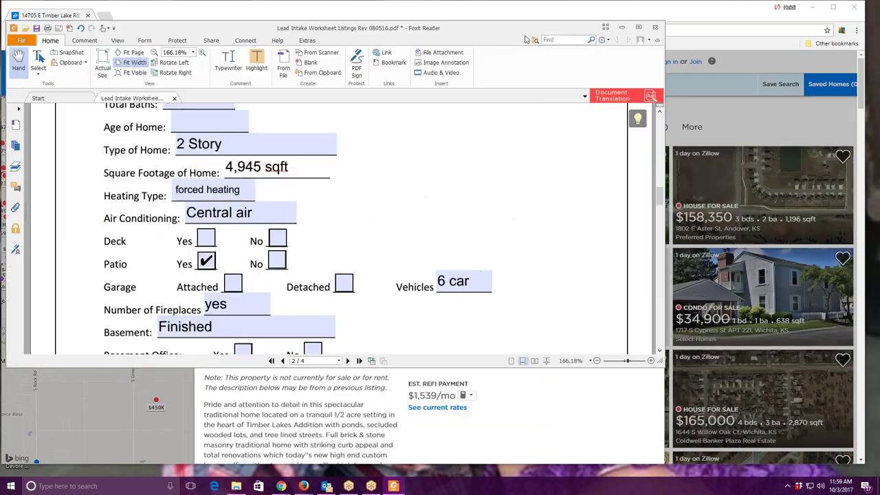
left_click_drag(526, 39, 595, 47)
scroll(520, 224, "down", 4)
scroll(520, 224, "down", 3)
scroll(353, 199, "up", 1)
left_click(353, 199)
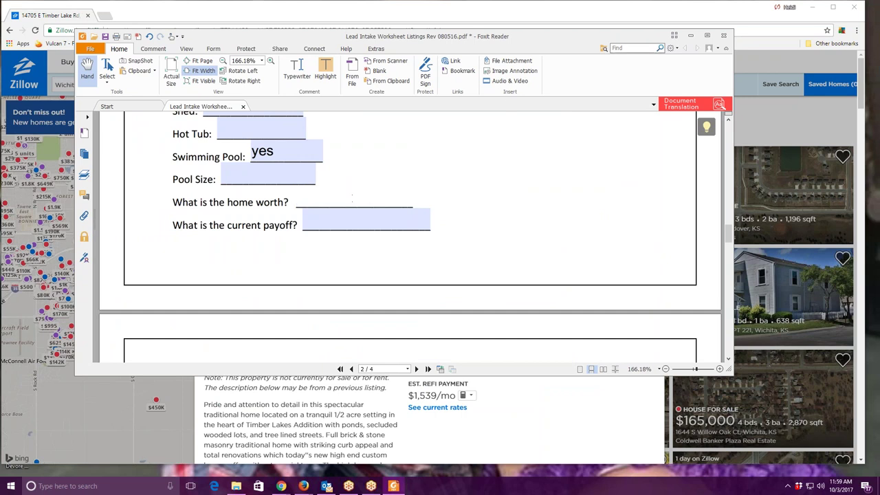
left_click(689, 35)
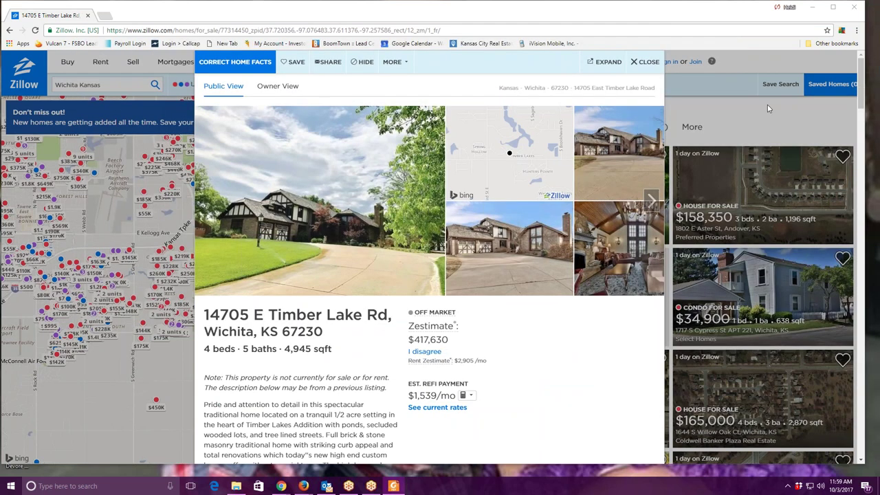
Close the Zillow browser window and bring forward the Firefox seller record.
left_click(854, 9)
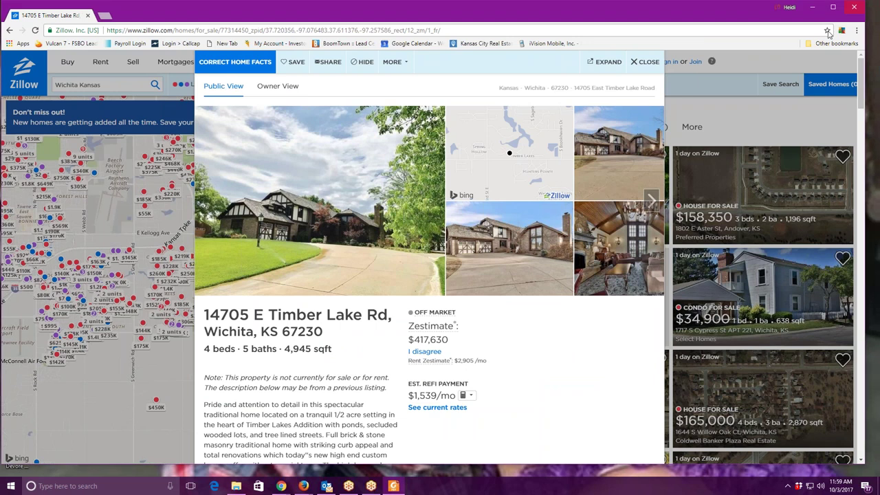
mouse_move(303, 486)
left_click(265, 447)
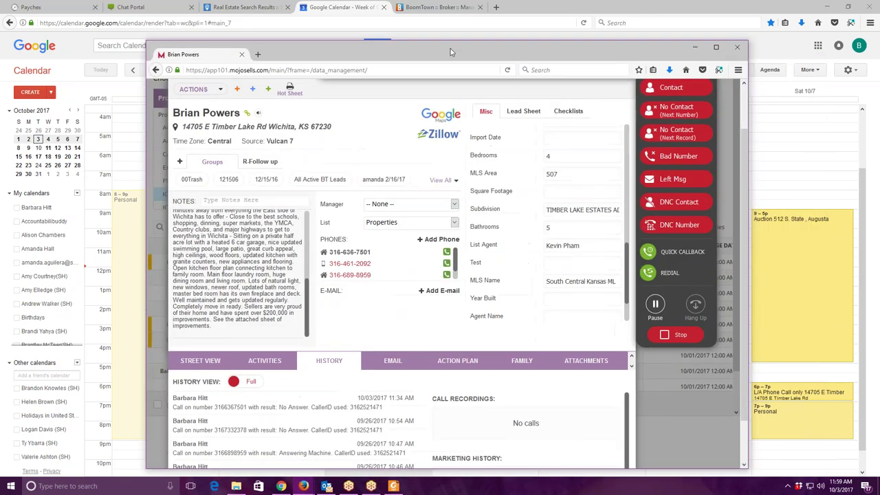
Read the 410000 list price from MOJO's Misc tab and enter '410k' as the home worth.
scroll(528, 223, "up", 5)
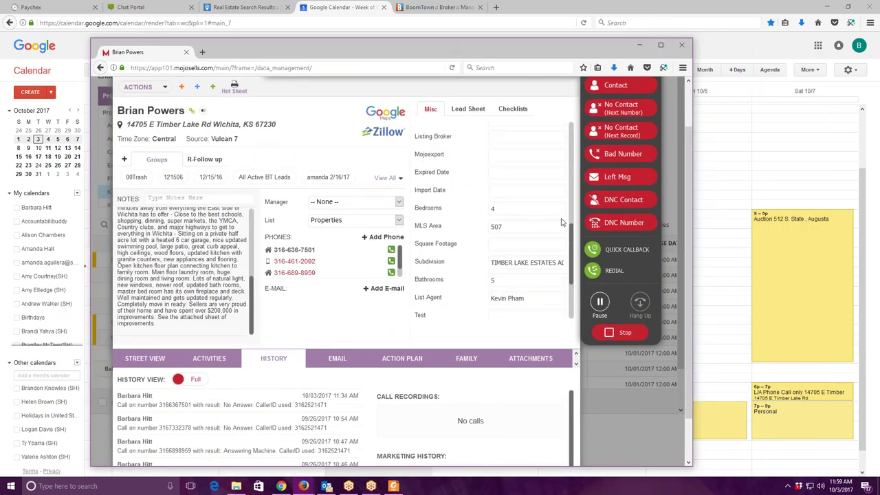
scroll(559, 218, "up", 3)
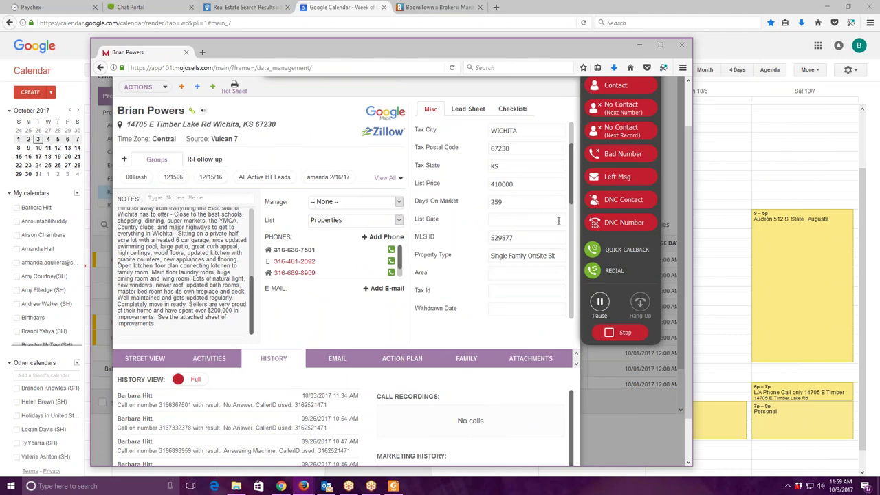
key("alt+Tab")
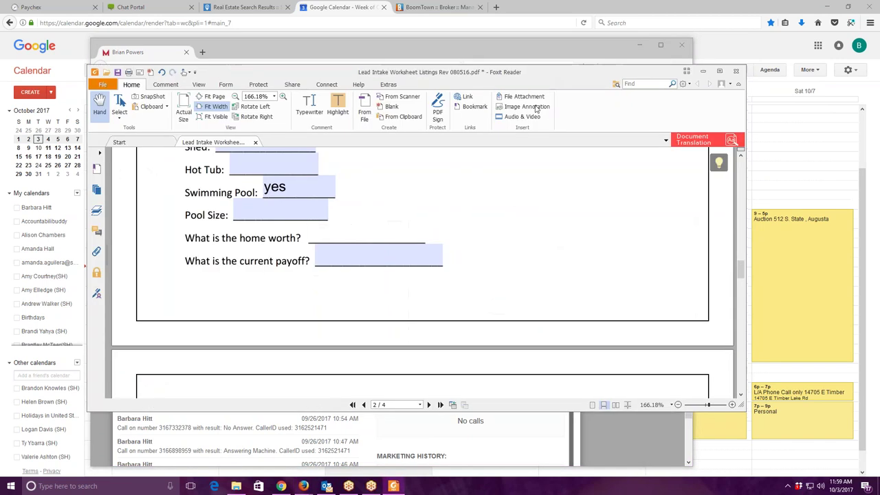
left_click(325, 233)
type("410k")
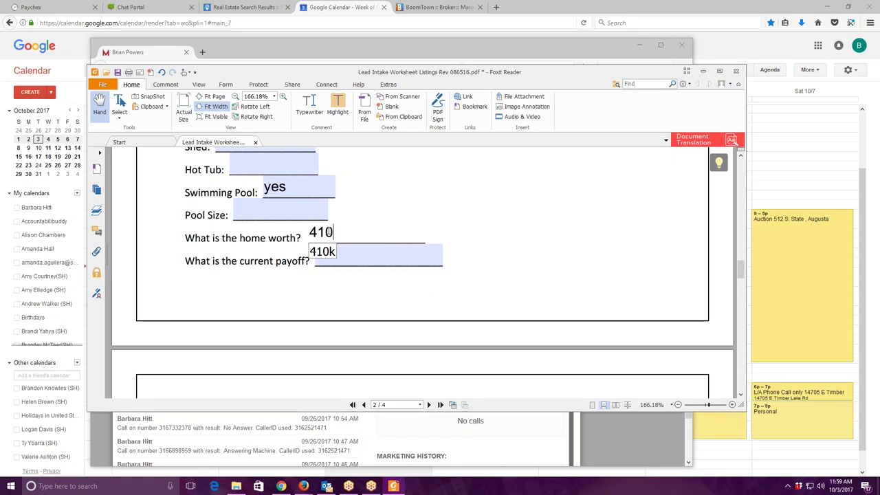
scroll(429, 238, "down", 3)
scroll(429, 239, "up", 1)
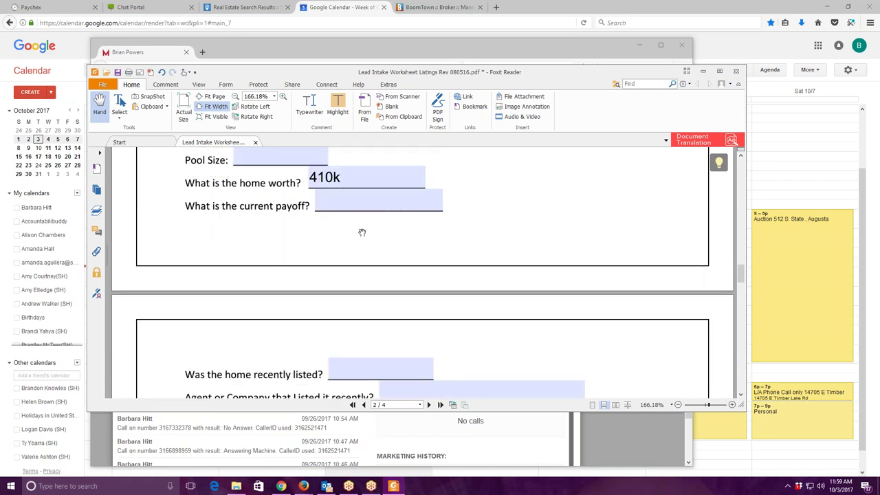
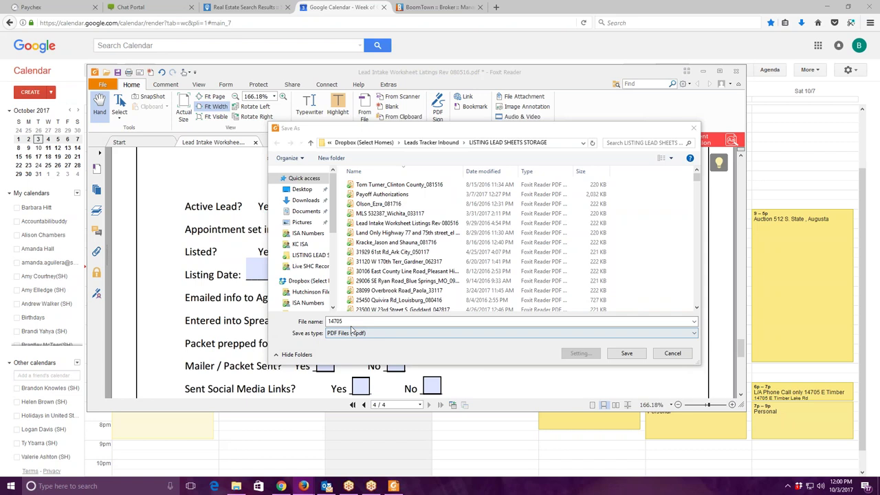
Save the worksheet PDF named with the property street, Wichita and 0100717, then close Foxit.
left_click(426, 334)
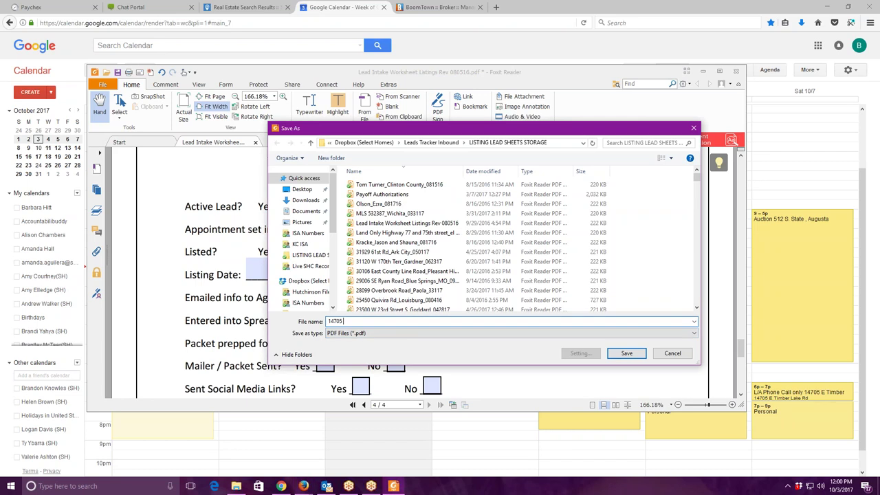
type("_0")
type("10")
type("07")
type("17")
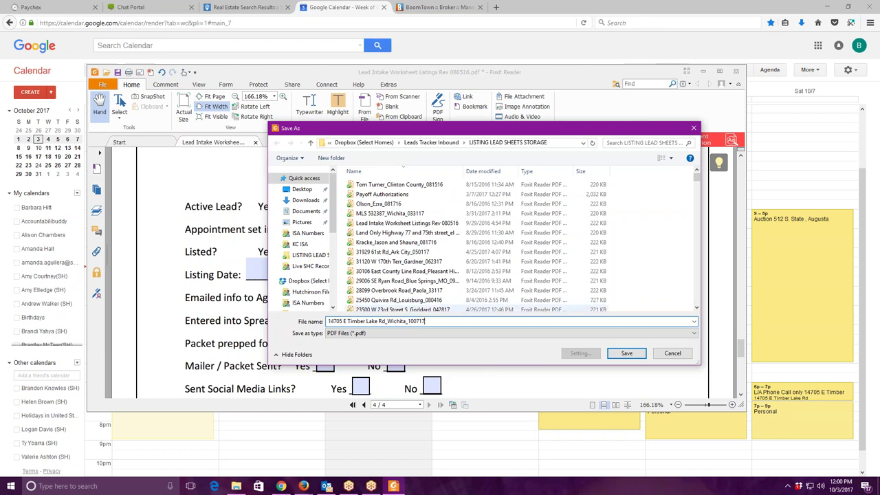
left_click(641, 353)
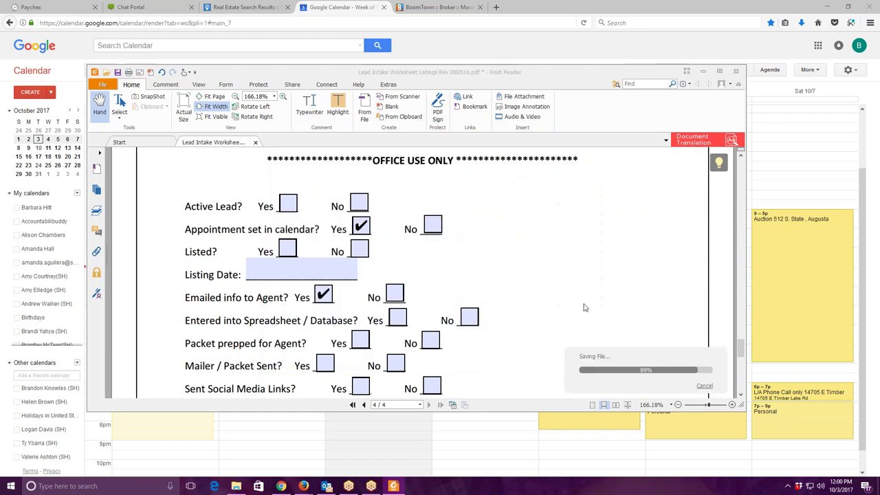
left_click(735, 71)
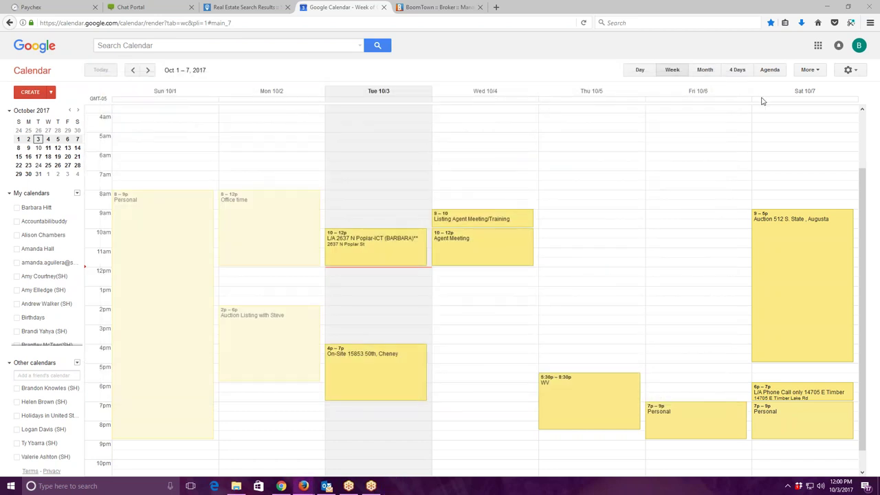
Open revised_trackermaster from Dropbox > ISA Numbers, then close Excel and Explorer and return to Firefox.
left_click(244, 8)
left_click(152, 10)
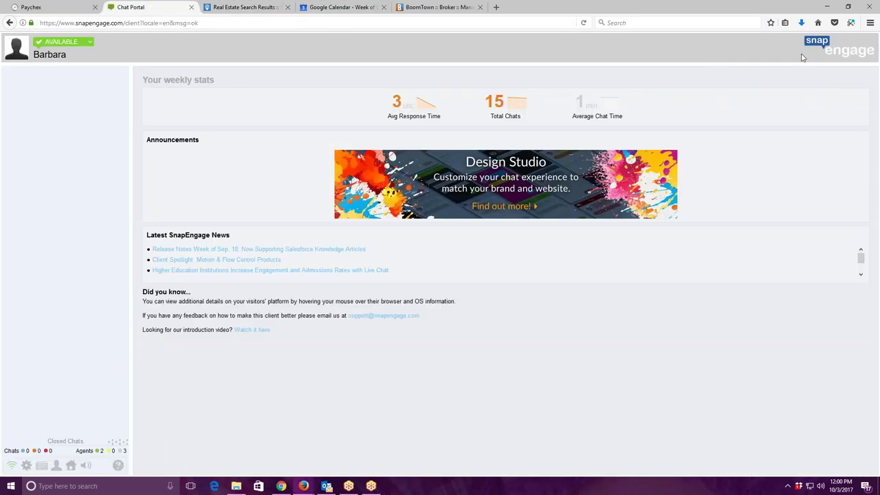
left_click(826, 6)
double_click(817, 34)
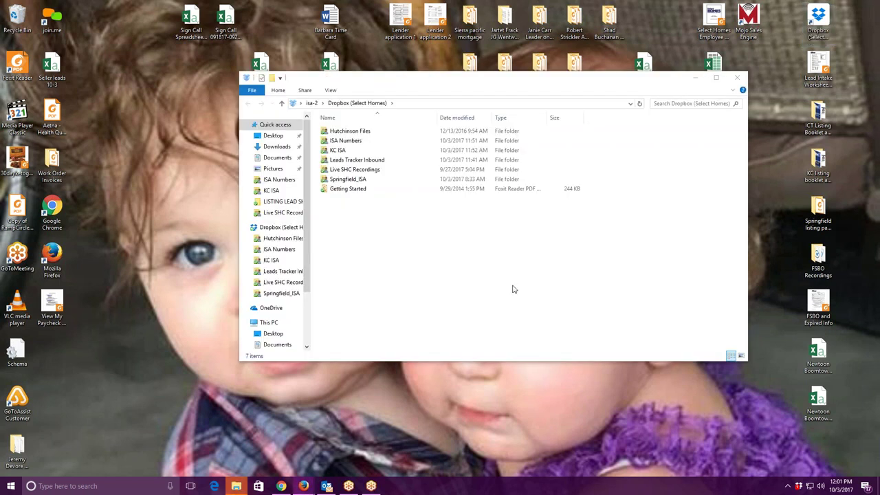
double_click(382, 143)
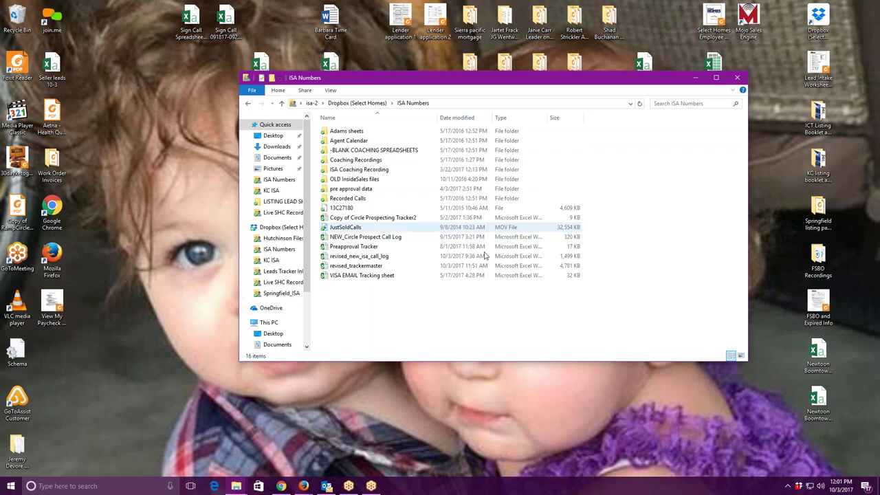
left_click(414, 266)
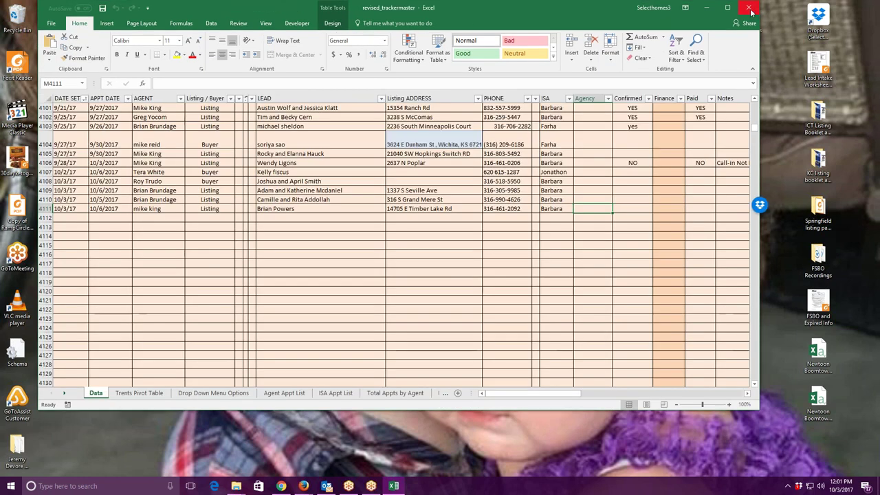
left_click(751, 11)
left_click(740, 80)
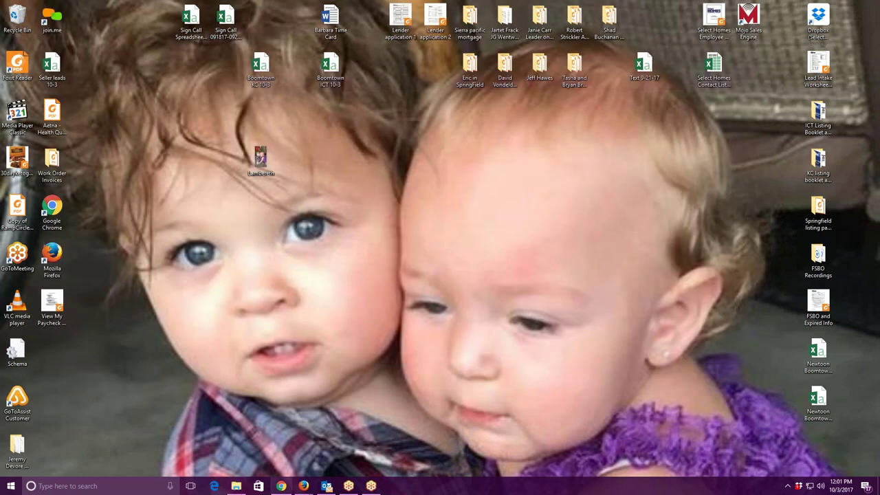
left_click(305, 483)
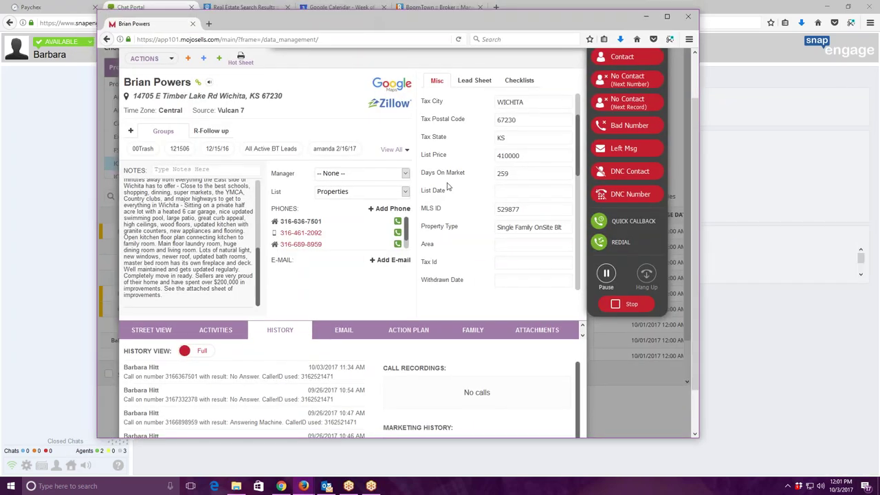
Log the current lead's call as Contact and resume the paused Power Dialer.
scroll(509, 213, "up", 1)
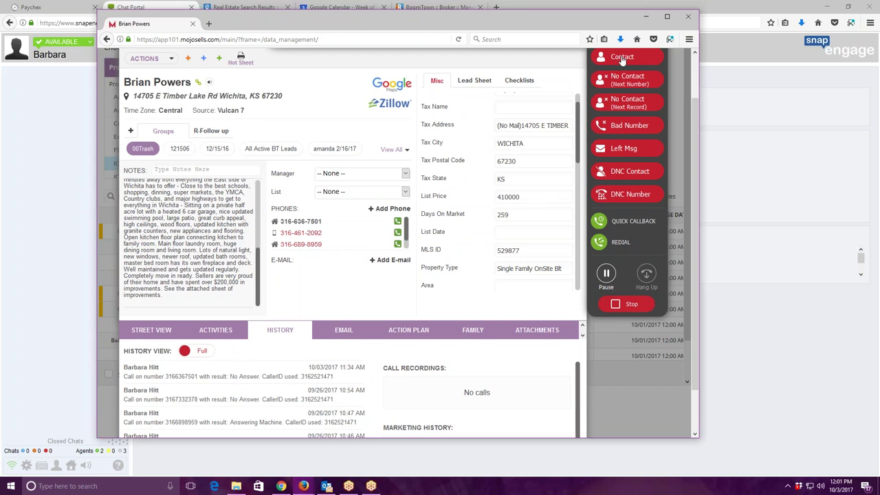
left_click(664, 78)
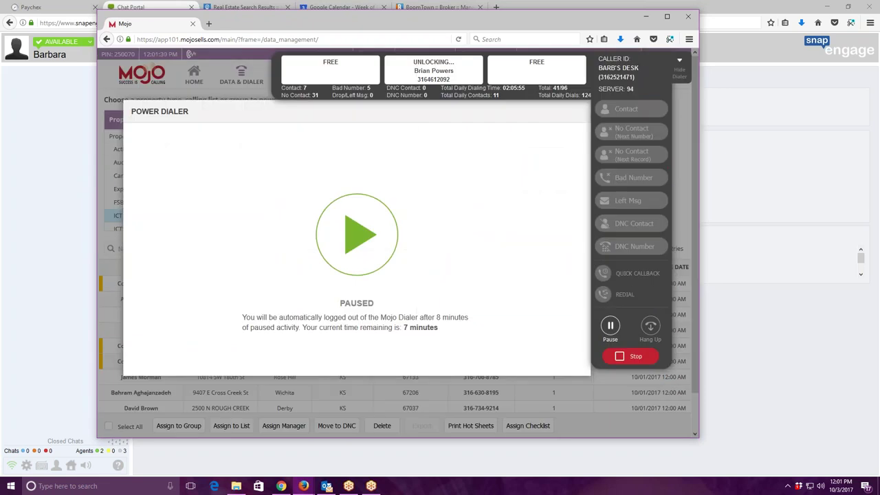
left_click(363, 245)
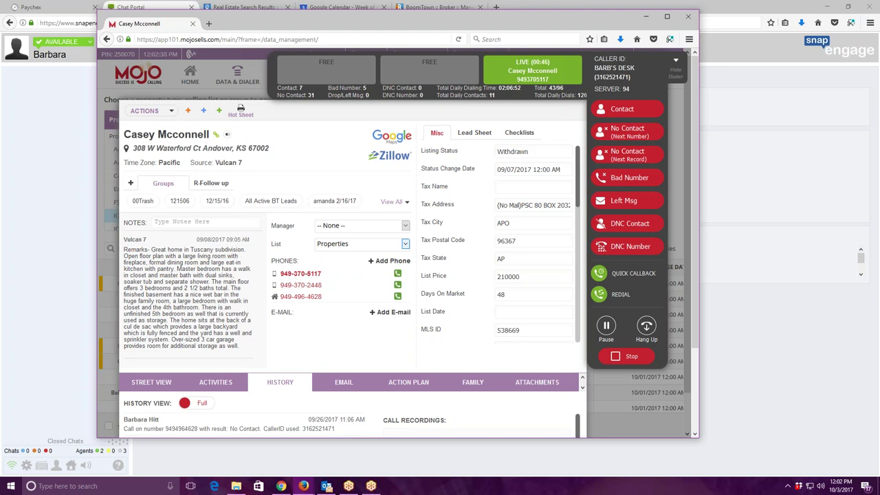
Hang up the next connected call and move away from the Mojo dialer.
scroll(536, 270, "down", 10)
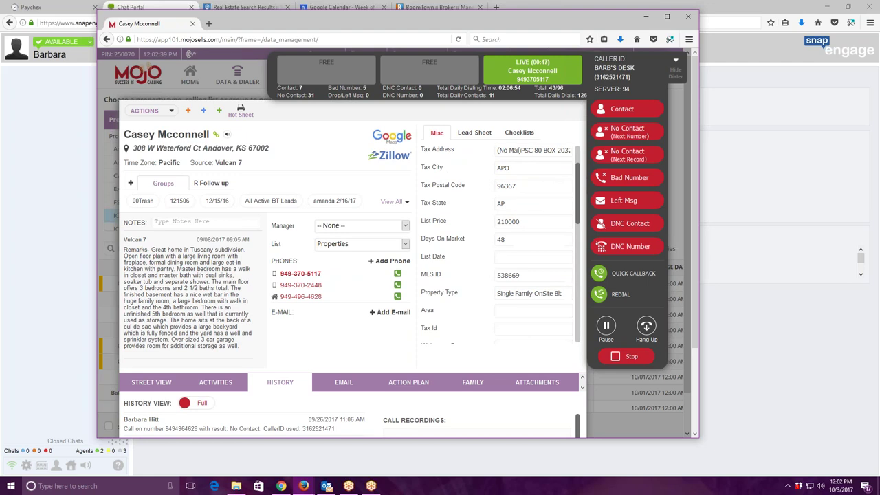
left_click(646, 330)
key("alt+Tab")
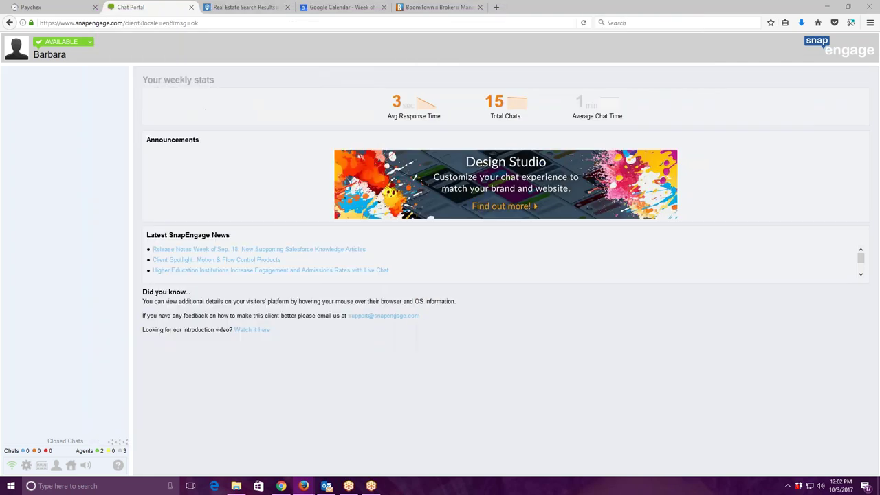
Start a new BoomTown lead and search the copied phone number, finding no existing match.
left_click(439, 6)
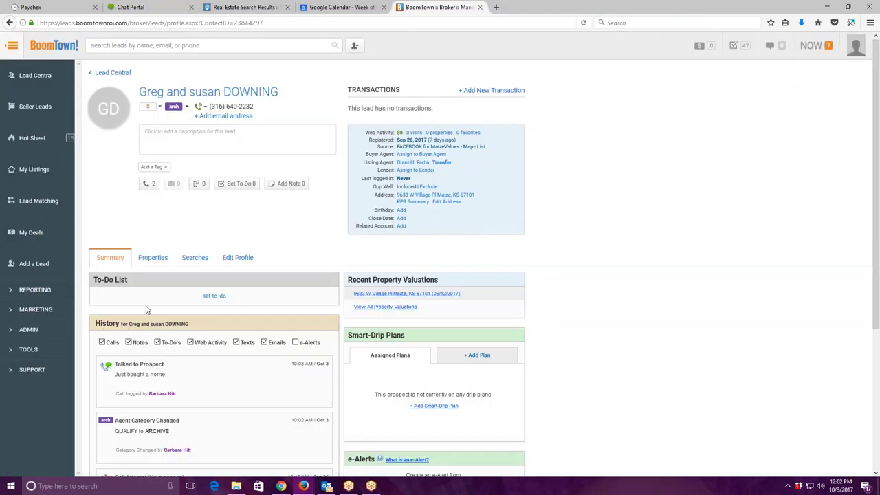
left_click(63, 264)
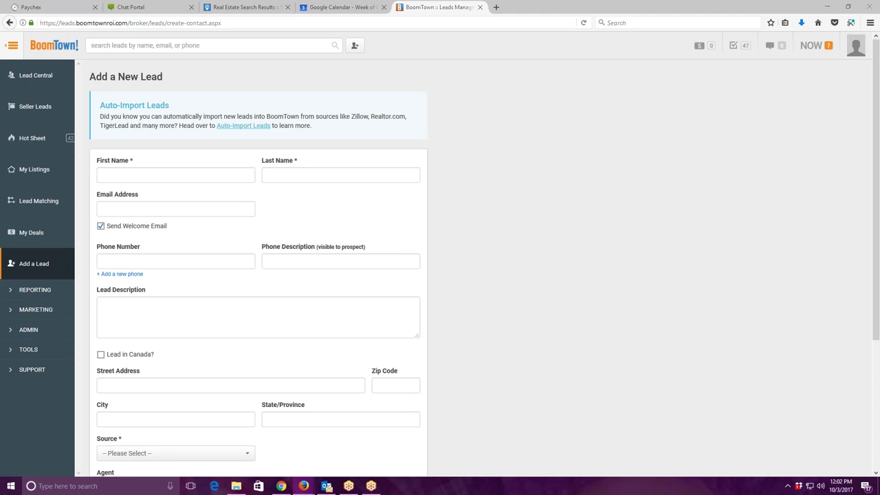
left_click(203, 44)
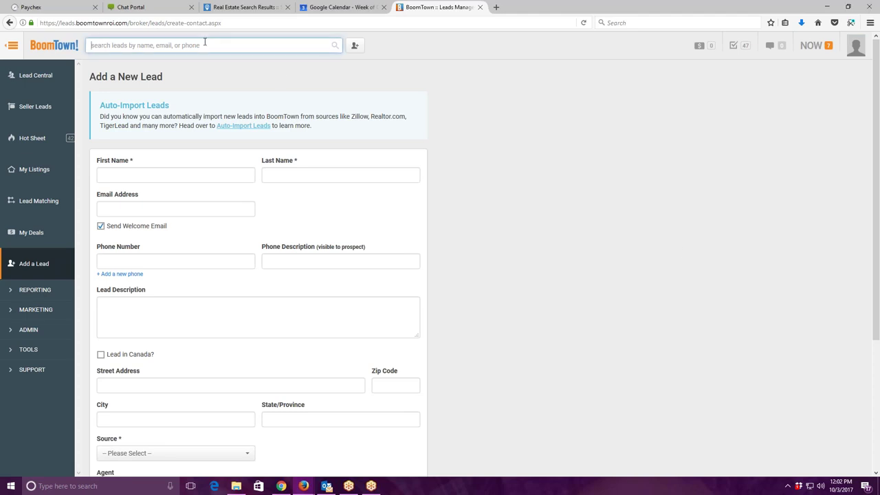
right_click(205, 43)
left_click(237, 81)
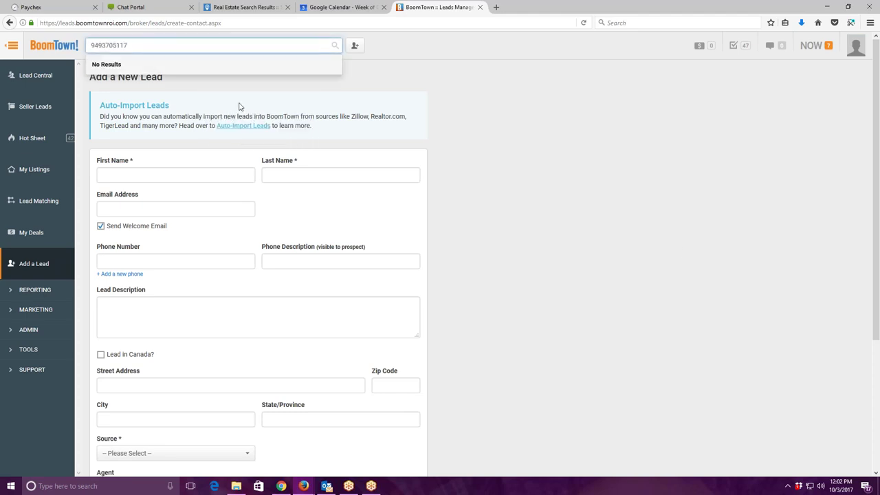
key("ctrl+a")
key("ctrl+c")
key("BackSpace")
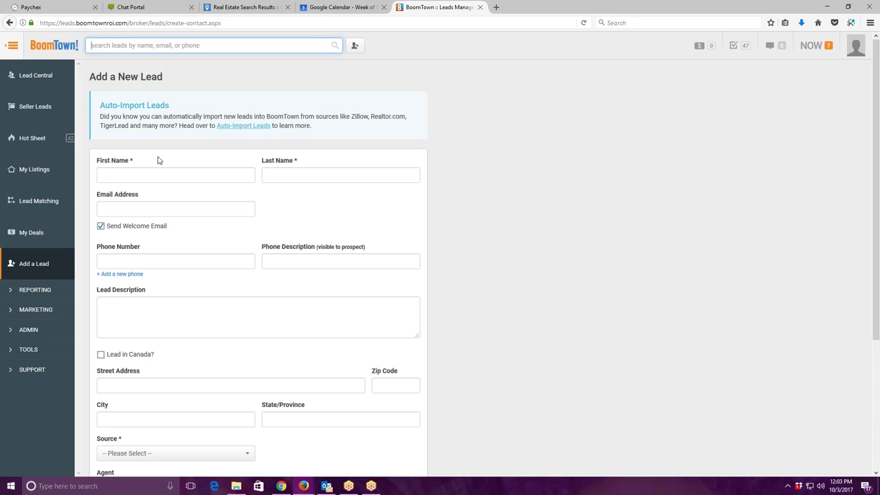
Enter the lead's first and last name and paste the phone number, adding dashes.
left_click(161, 171)
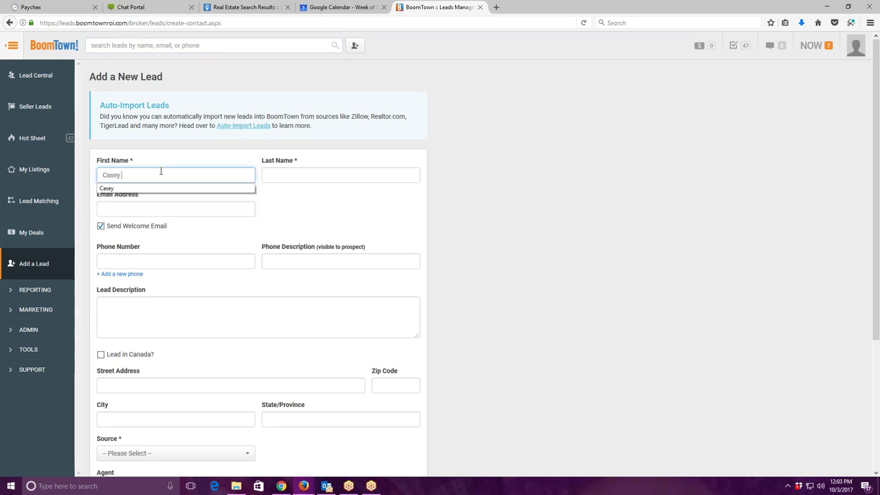
key("Tab")
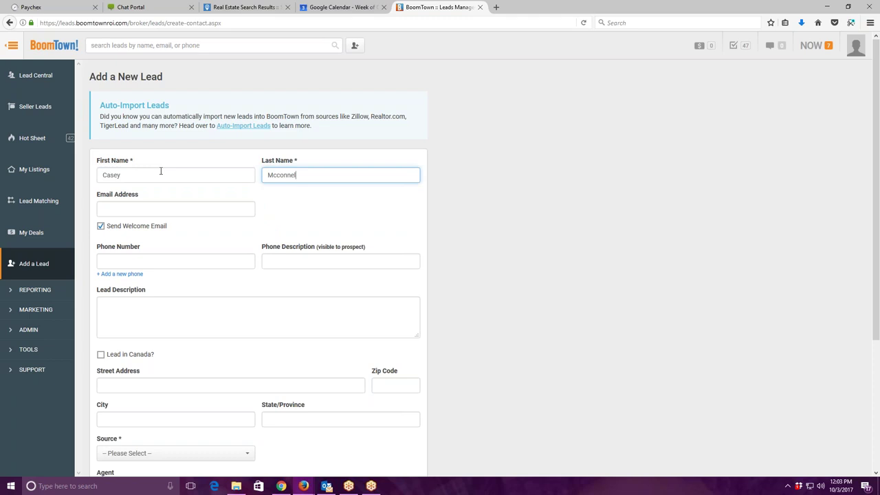
key("Tab")
key("Tab")
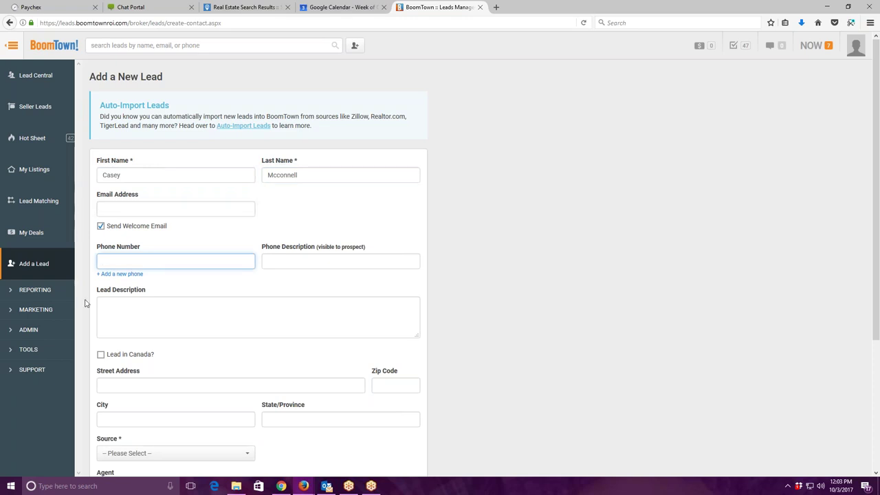
right_click(116, 261)
left_click(157, 300)
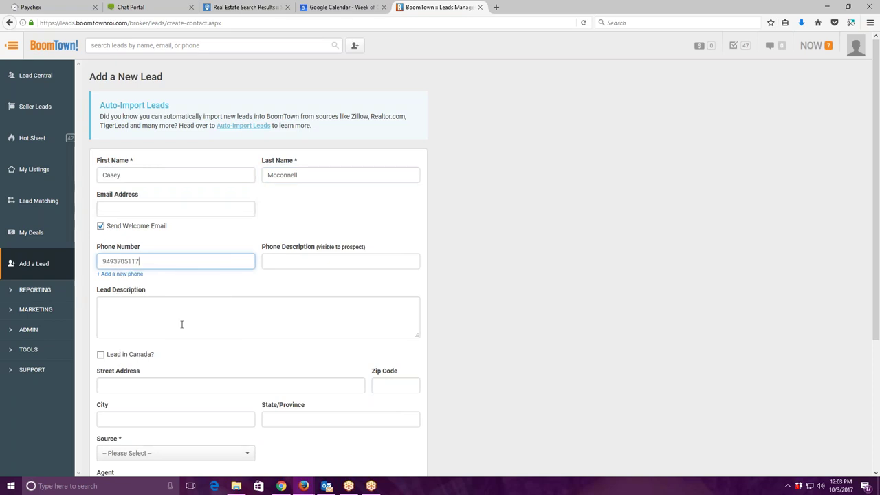
left_click(112, 262)
type("-")
left_click(123, 261)
type("-")
Set the source to Vulcan and the lead type to Seller, then create the lead.
scroll(295, 347, "down", 5)
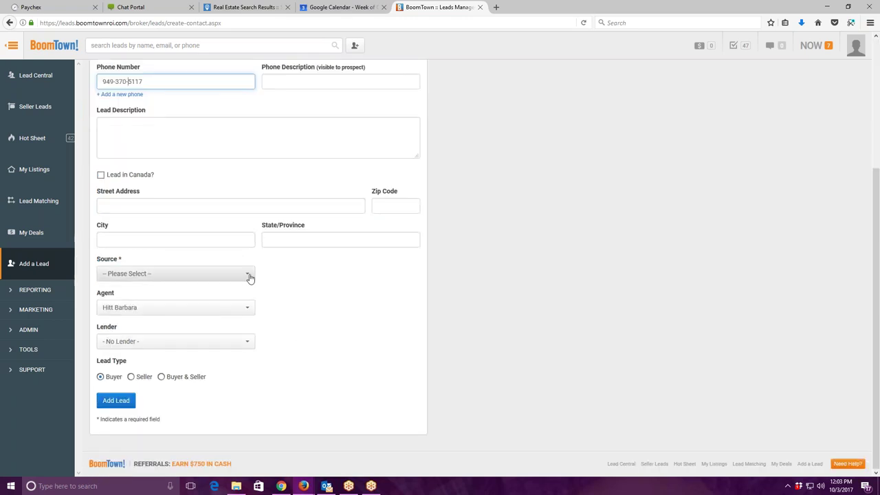
left_click(247, 274)
scroll(215, 205, "down", 20)
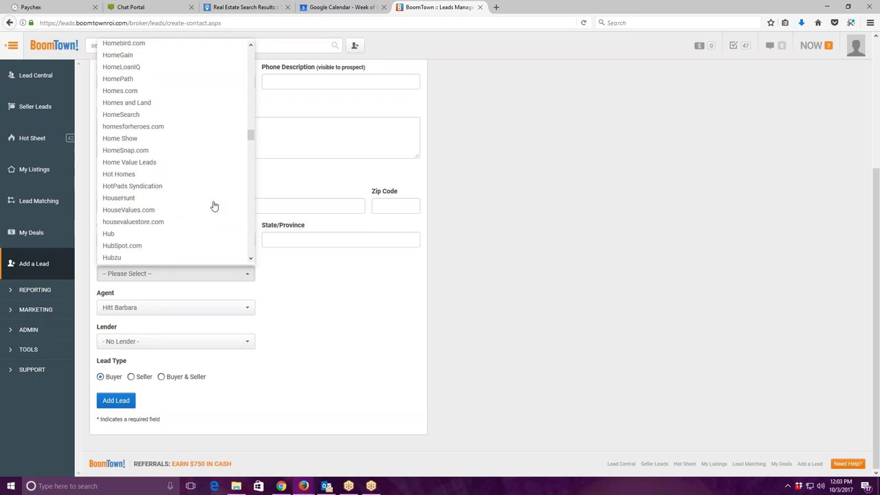
scroll(214, 206, "down", 15)
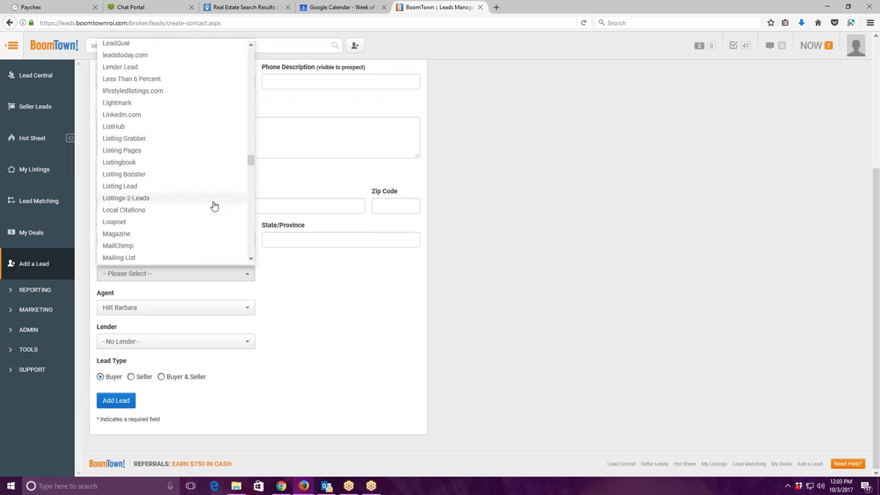
scroll(214, 206, "down", 15)
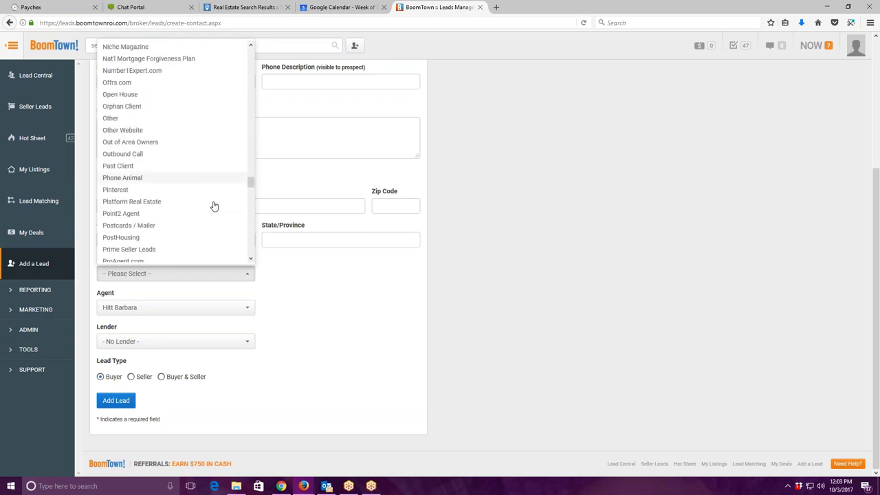
scroll(214, 206, "down", 15)
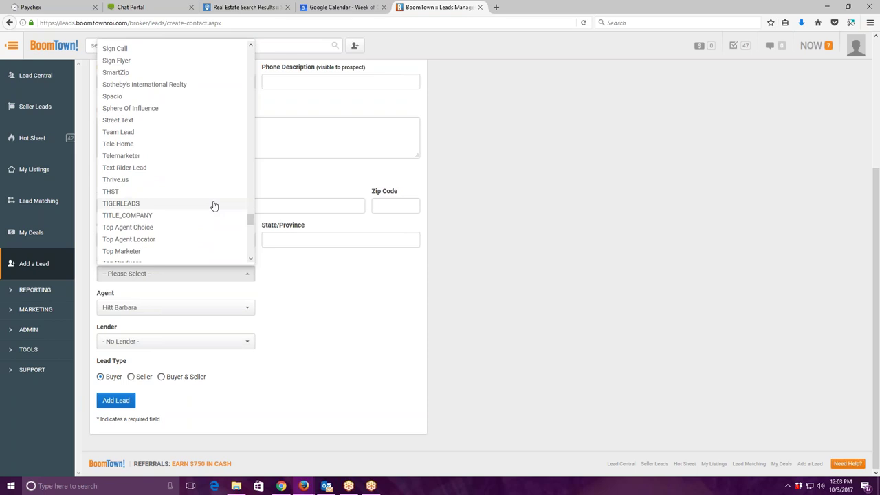
scroll(214, 206, "down", 10)
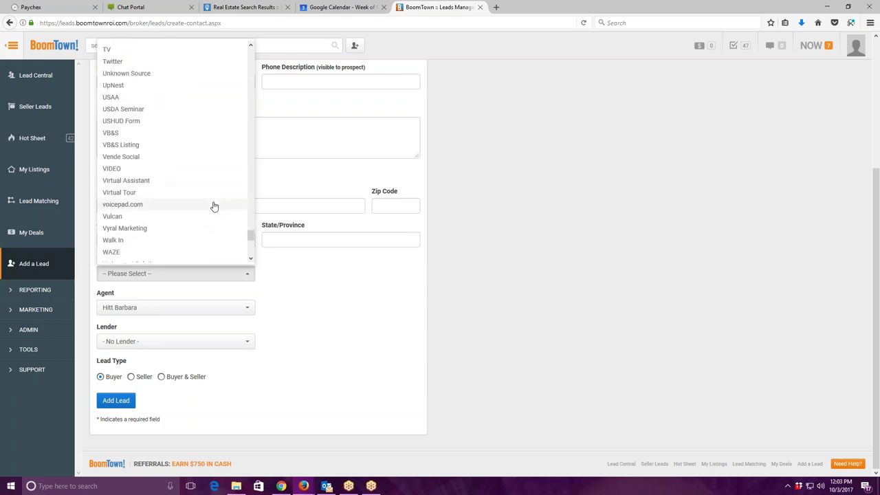
left_click(122, 167)
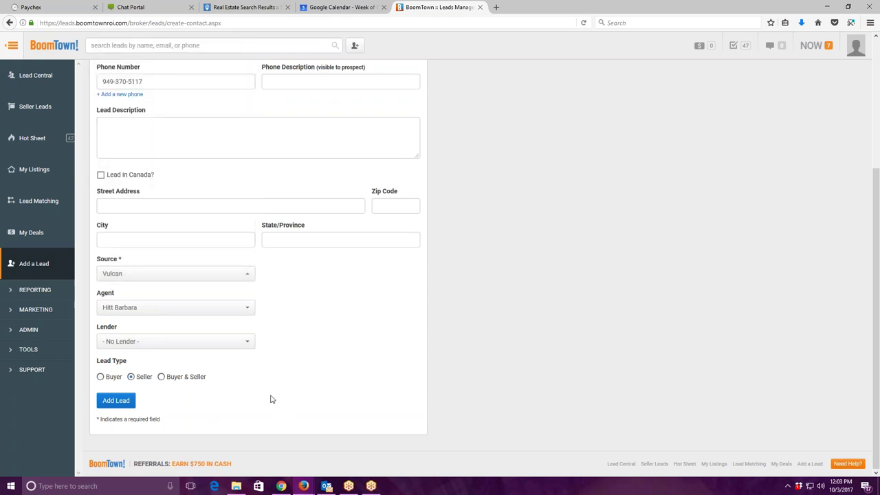
left_click(131, 377)
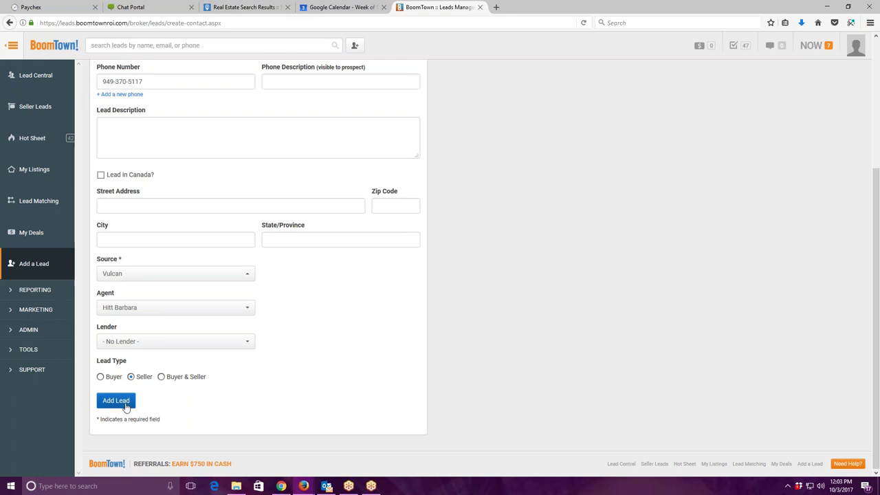
left_click(127, 406)
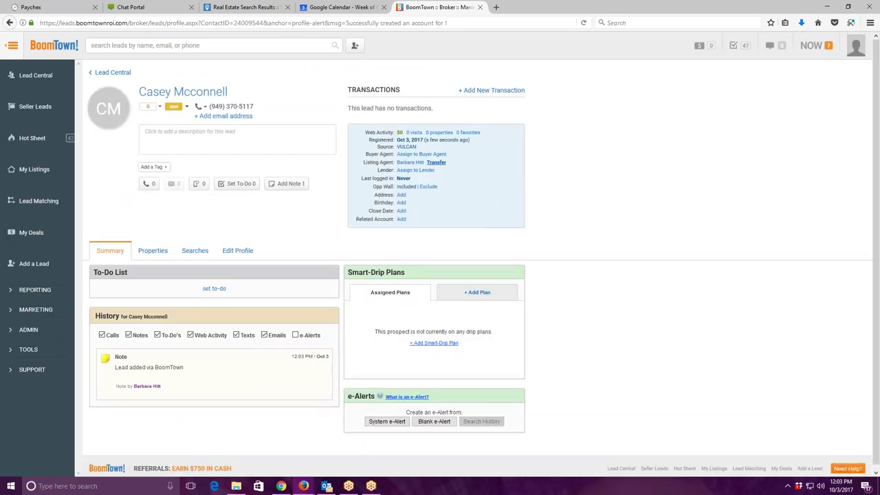
Transfer the lead to another agent as listing agent.
left_click(436, 162)
left_click(508, 97)
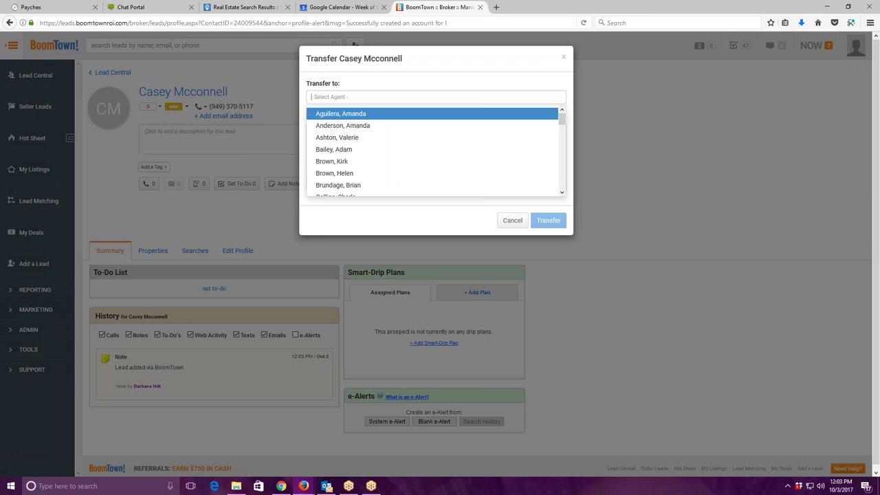
scroll(514, 143, "down", 2)
scroll(509, 147, "down", 2)
left_click(470, 120)
left_click(554, 221)
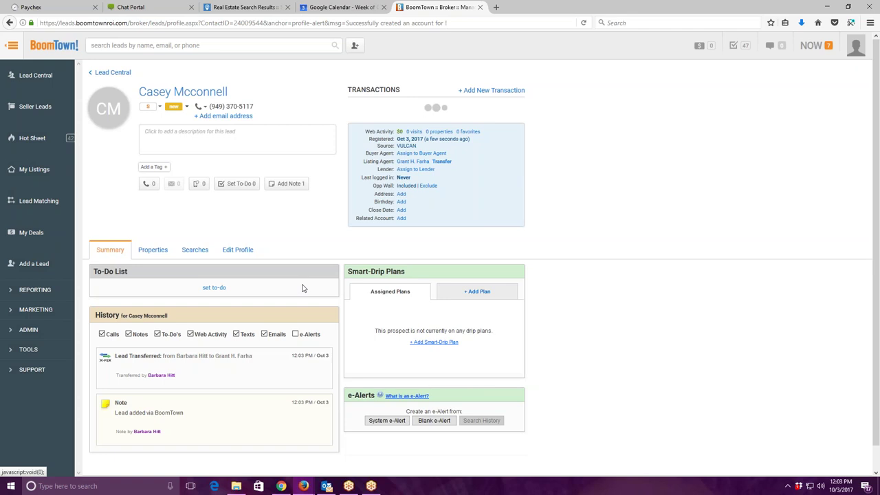
Change the lead's category from new to watch and start a Talked to Prospect call log.
left_click(175, 108)
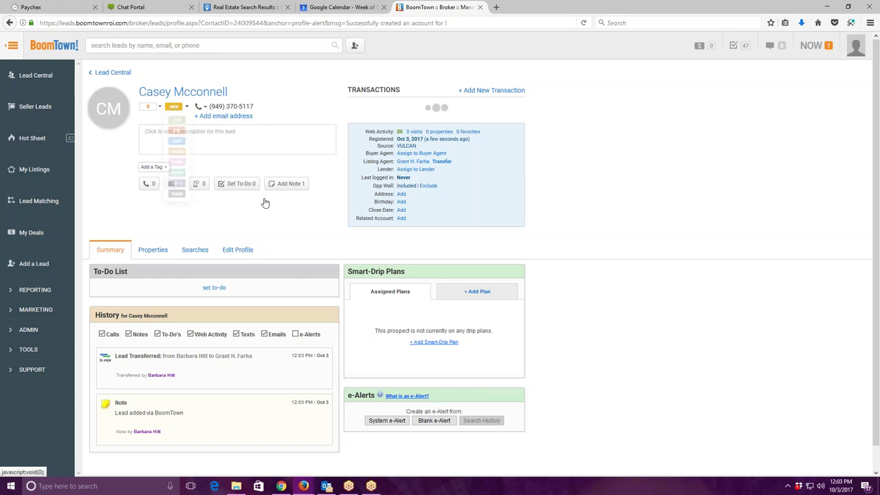
left_click(183, 161)
left_click(144, 184)
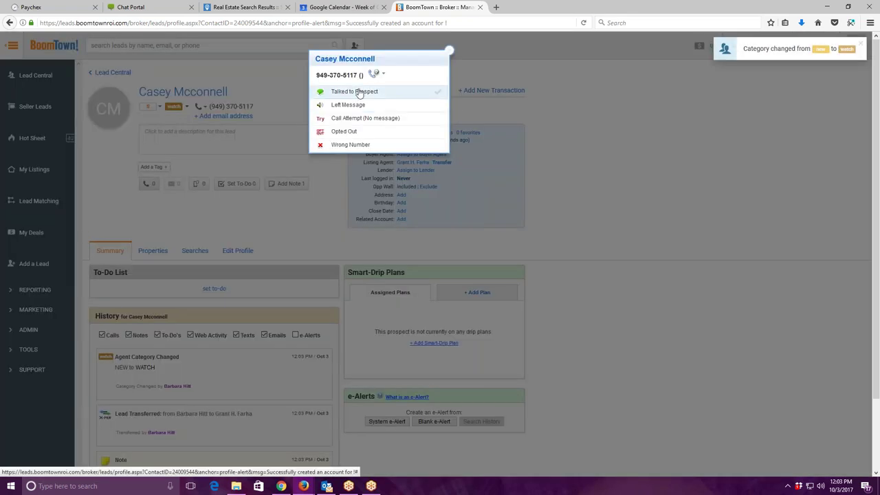
left_click(359, 93)
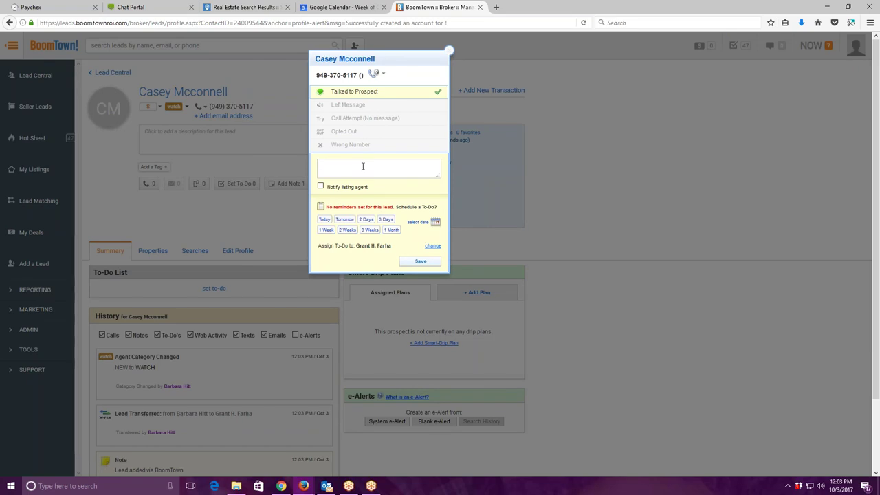
Write the call note: expired listing now rented for 2 years, touch base later about relisting.
type("EXpired")
key("BackSpace")
key("BackSpace")
key("BackSpace")
key("BackSpace")
key("BackSpace")
key("BackSpace")
key("BackSpace")
type("x")
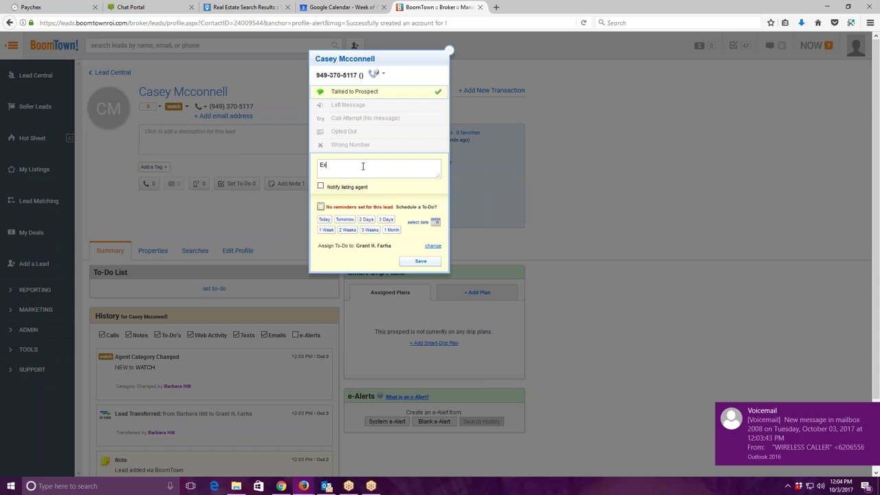
type("pired listing that is now Rented")
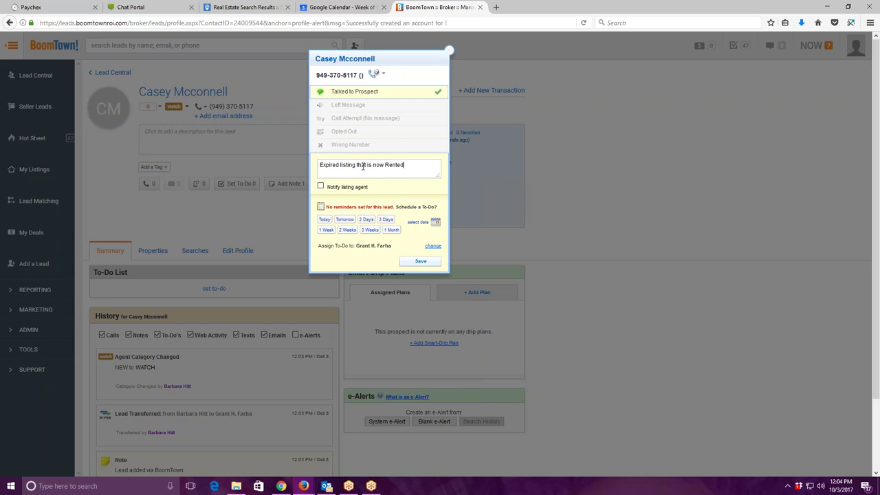
type(" foe")
type("r the next ")
type("2 years")
type(". ")
type("Said we a")
type("re a")
key("BackSpace")
type("we")
type("lcome to tou")
type("ch base with th")
type("em then to ")
type("see if they w")
type("ill list agian")
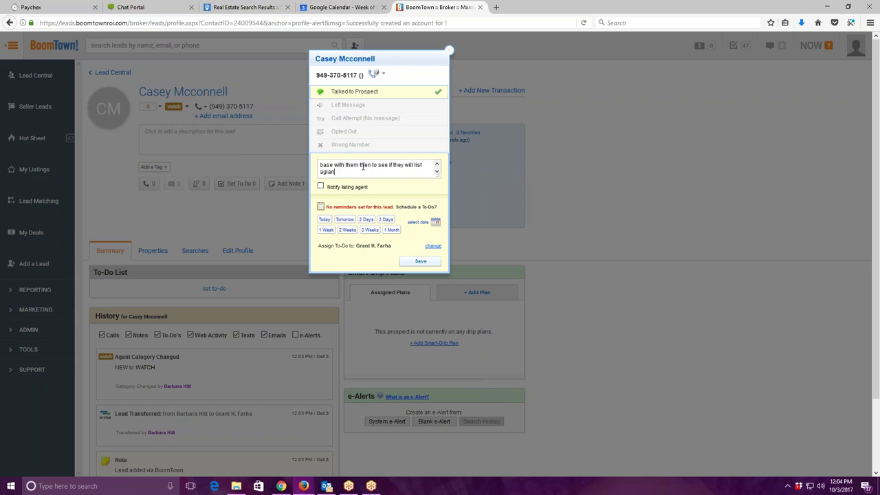
key("BackSpace")
key("BackSpace")
type("ain.")
left_click_drag(437, 177, 443, 205)
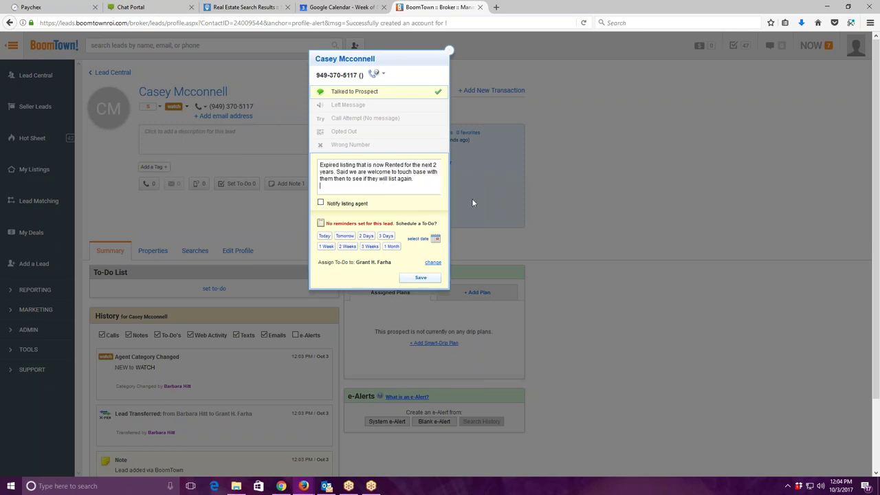
key("Return")
key("Return")
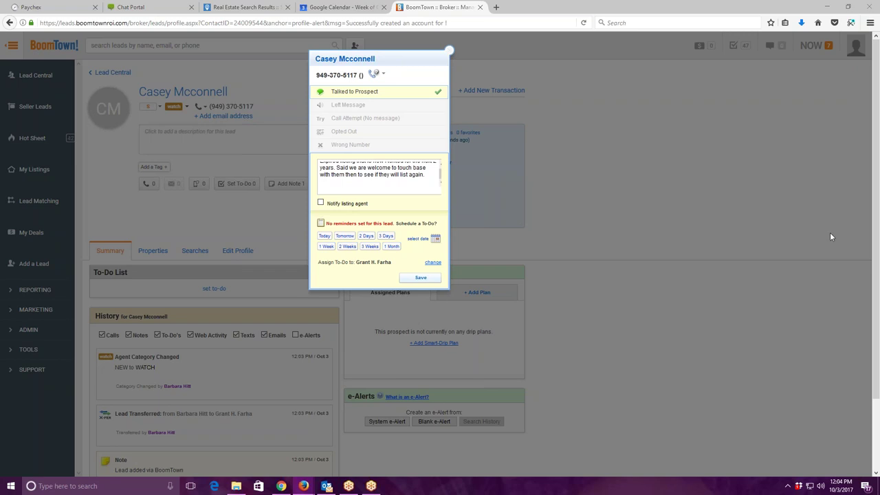
Add the pasted property address and '4 bed 4 bath 210k' on separate lines.
right_click(338, 184)
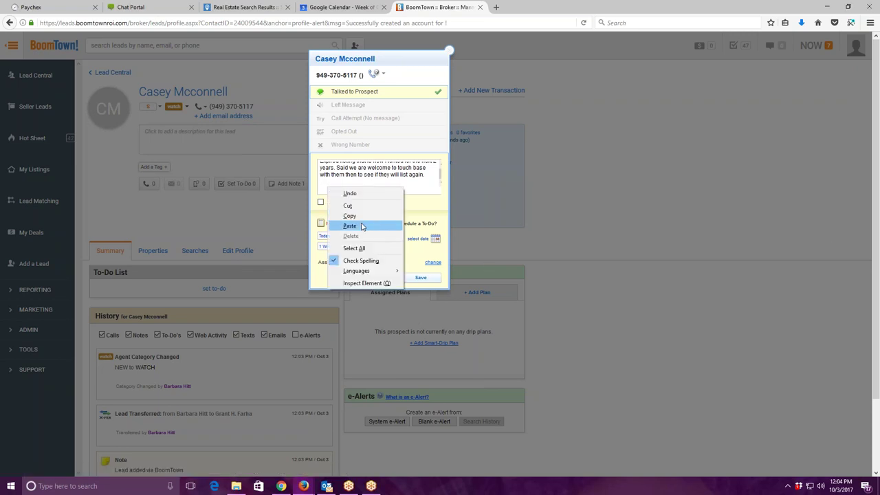
left_click(361, 224)
key("Return")
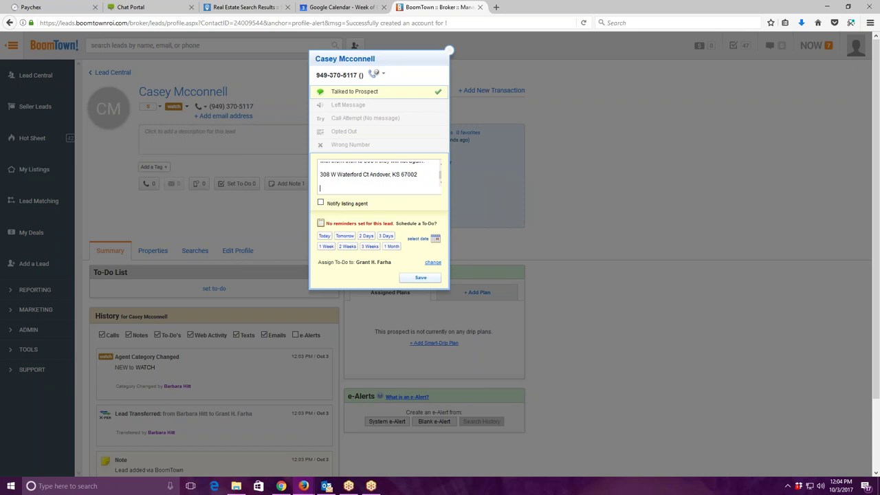
type("4 bed")
type("4 bath")
key("BackSpace")
key("BackSpace")
type("th 210k")
key("Return")
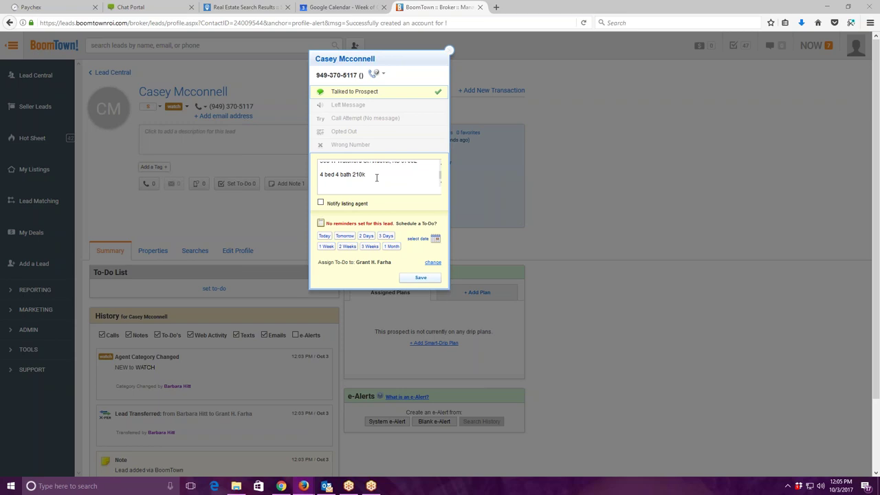
Paste the property description into the note and enlarge the box to fit it.
right_click(355, 187)
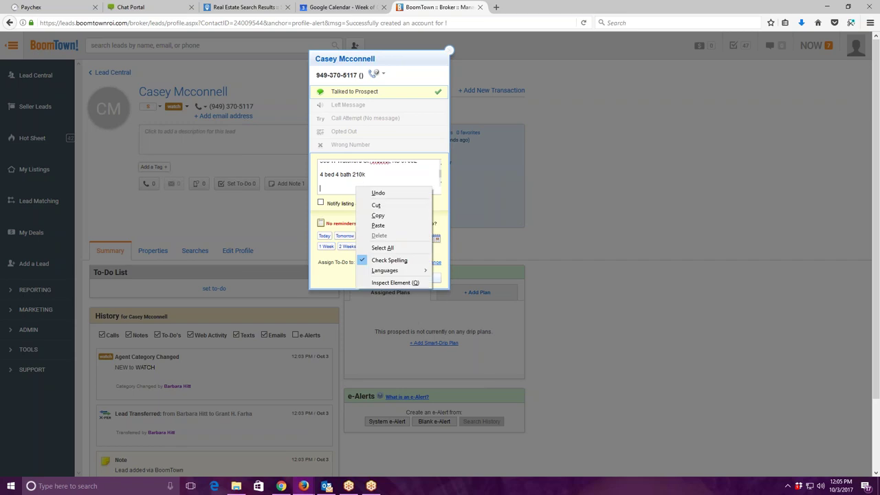
left_click(378, 225)
left_click_drag(438, 187, 438, 241)
scroll(377, 192, "down", 2)
scroll(377, 193, "up", 5)
scroll(377, 199, "down", 5)
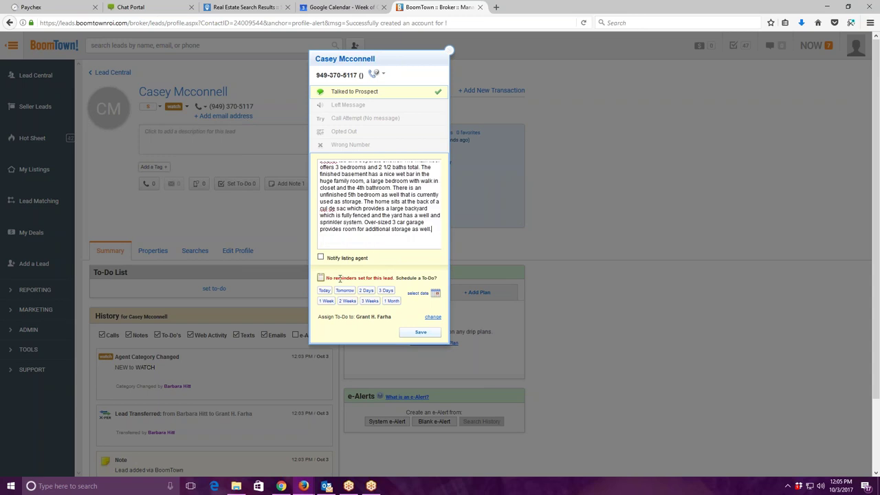
left_click(435, 293)
Set the follow-up to-do date to Friday, Feb 1, 2019.
left_click(448, 244)
left_click(448, 245)
left_click(448, 245)
left_click(448, 245)
left_click(448, 245)
left_click(448, 245)
left_click(448, 245)
left_click(448, 245)
left_click(448, 245)
left_click(448, 245)
left_click(449, 245)
left_click(448, 245)
left_click(448, 244)
left_click(448, 245)
left_click(448, 244)
left_click(448, 245)
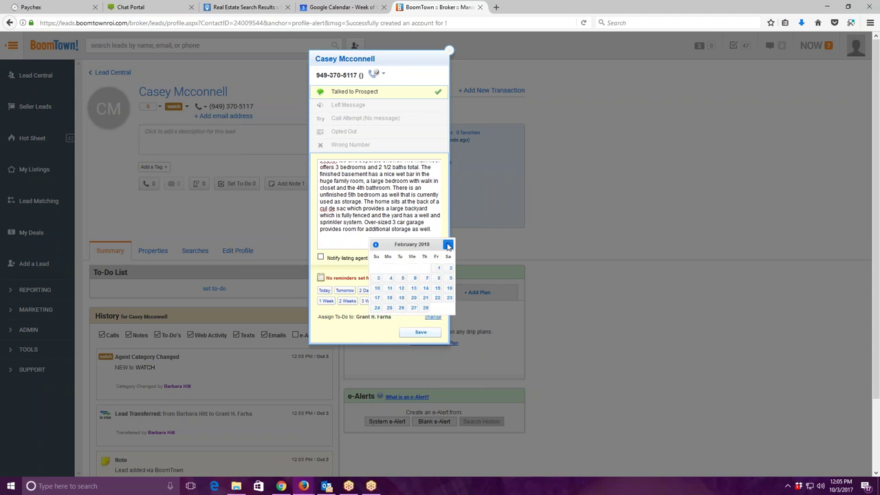
left_click(436, 269)
Enter the to-do 'M/A ????', assign it to another broker, and save the call log.
left_click(389, 328)
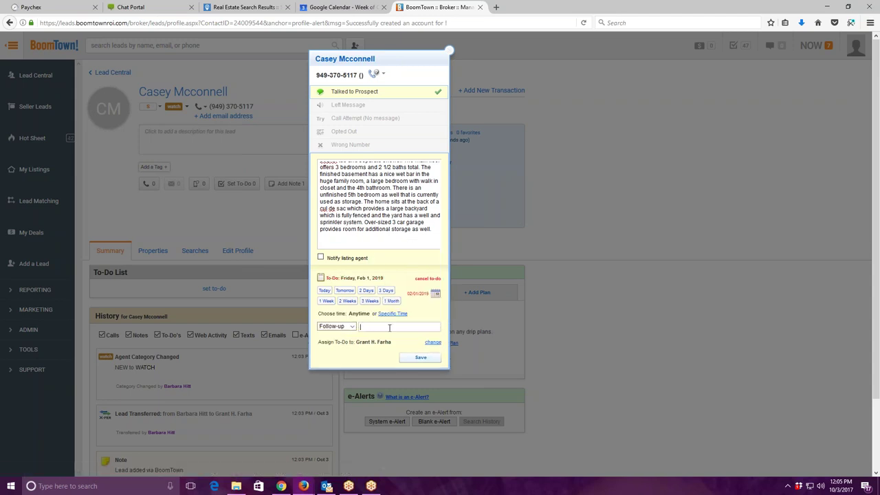
type("M/A ????")
left_click(433, 342)
left_click(430, 343)
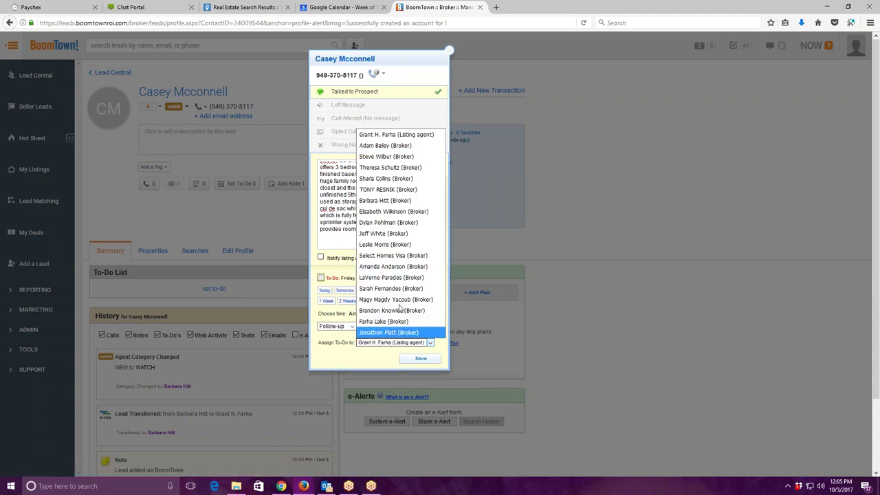
left_click(384, 200)
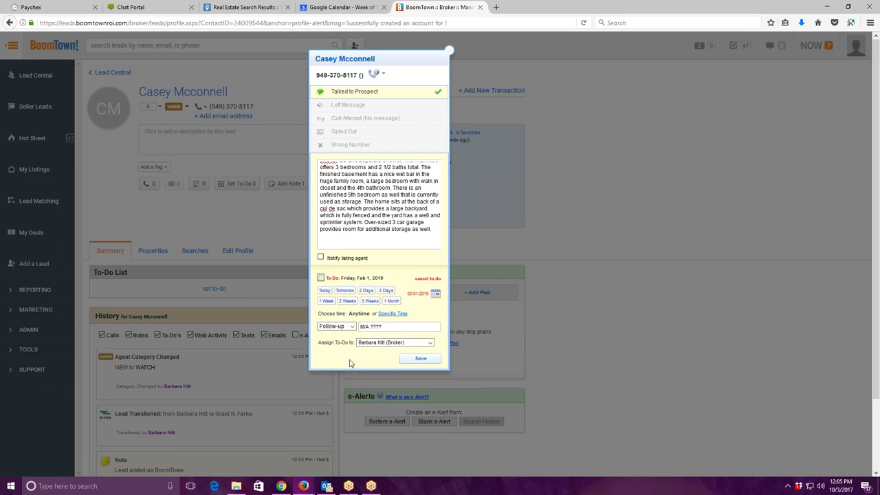
left_click(419, 359)
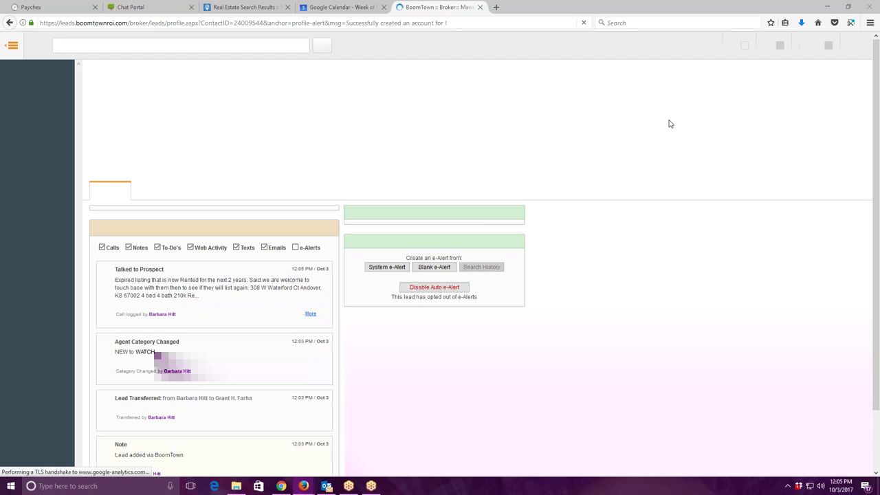
Move the Mojo dialer aside to reveal the lead profile, then go to the Google Calendar tab.
scroll(362, 123, "up", 3)
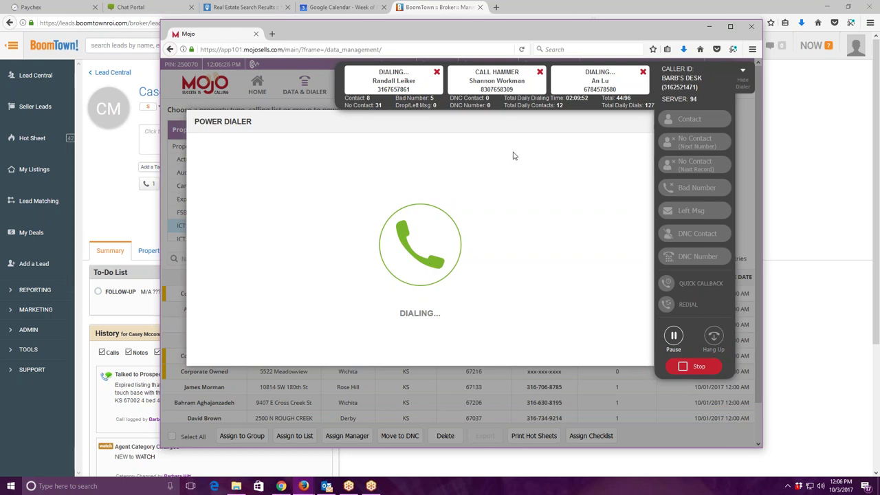
left_click_drag(531, 34, 751, 66)
left_click(358, 72)
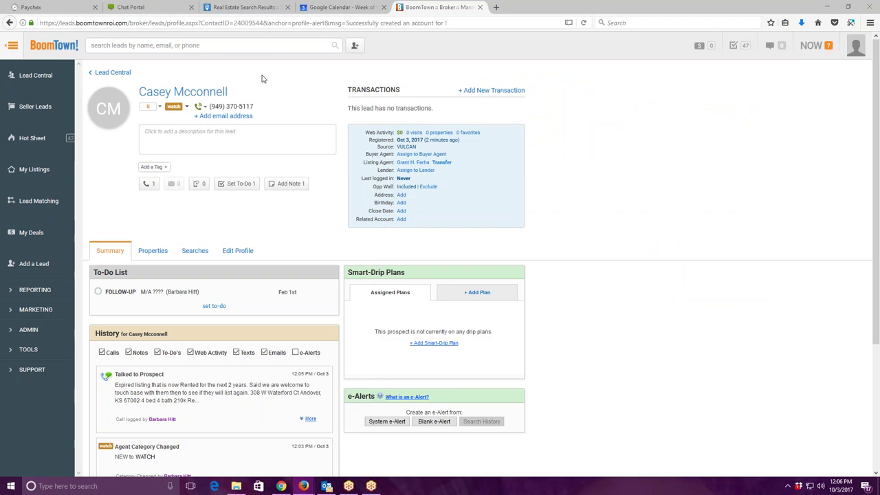
left_click(335, 8)
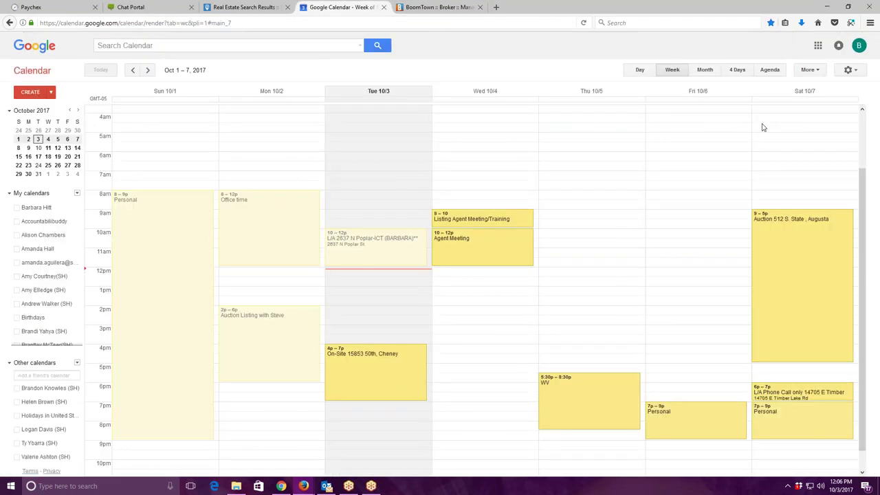
Switch to the other account's Google Calendar window and maximize its Oct 1–7, 2017 week.
key("alt+Tab")
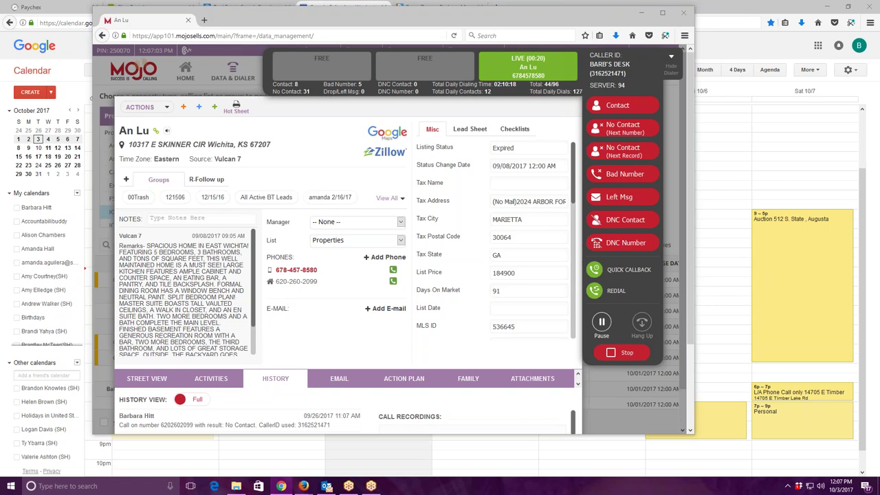
key("alt+Tab")
double_click(135, 24)
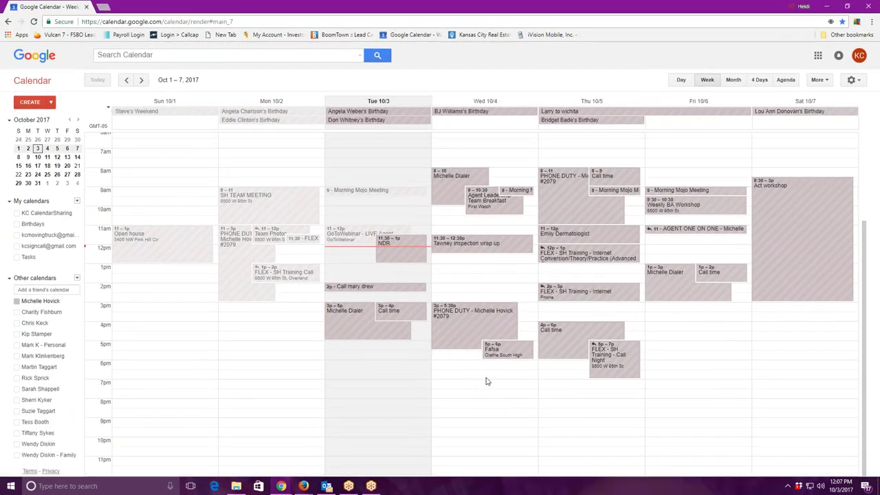
Create a Wednesday Oct 4, 6:30–7:30 pm event titled 'B/A Meet at' the property address and agent's name.
left_click(484, 374)
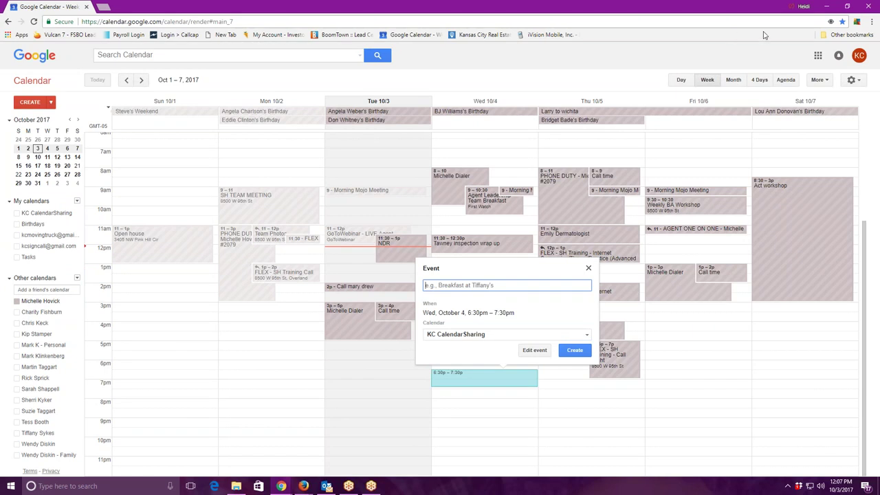
left_click(512, 283)
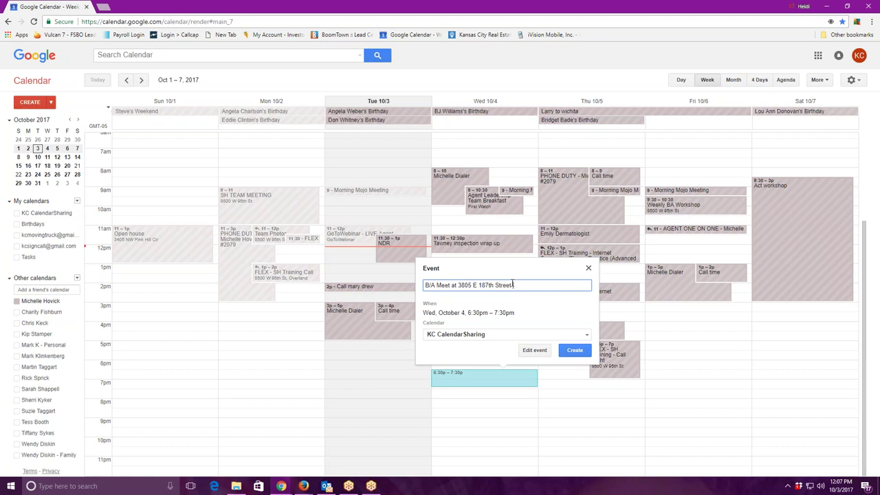
Replace the agent's name in the event location with the suggested full street address.
left_click(534, 349)
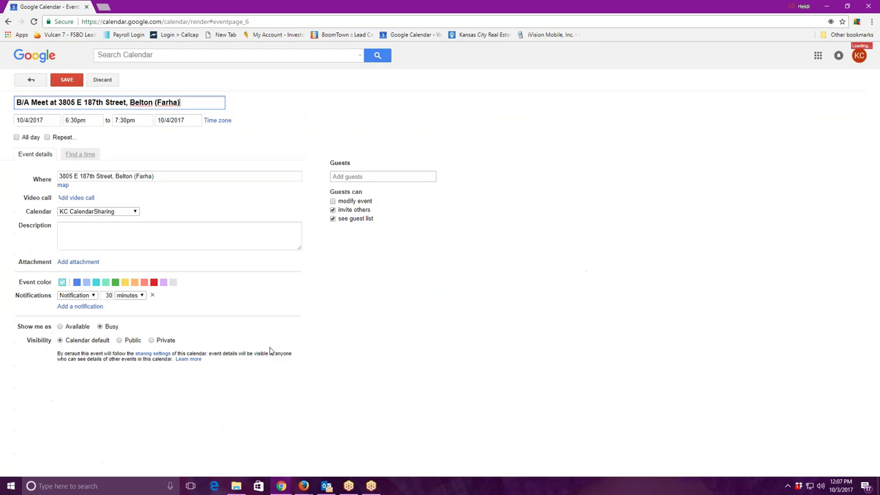
left_click(162, 175)
key("BackSpace")
key("BackSpace")
key("BackSpace")
key("BackSpace")
key("BackSpace")
key("BackSpace")
key("BackSpace")
key("BackSpace")
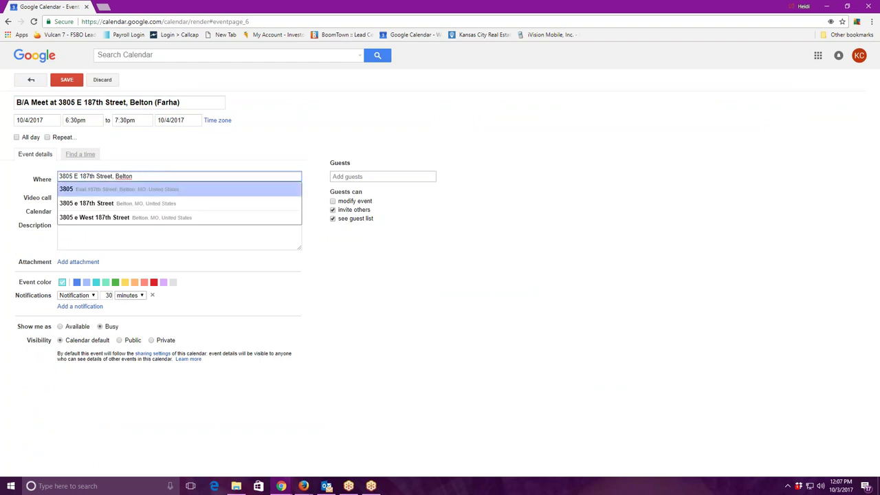
key("Return")
Write 'B/A 10/4' and '6:30 pm' in the description, then start a 'Meet at' line.
left_click(130, 231)
type("B")
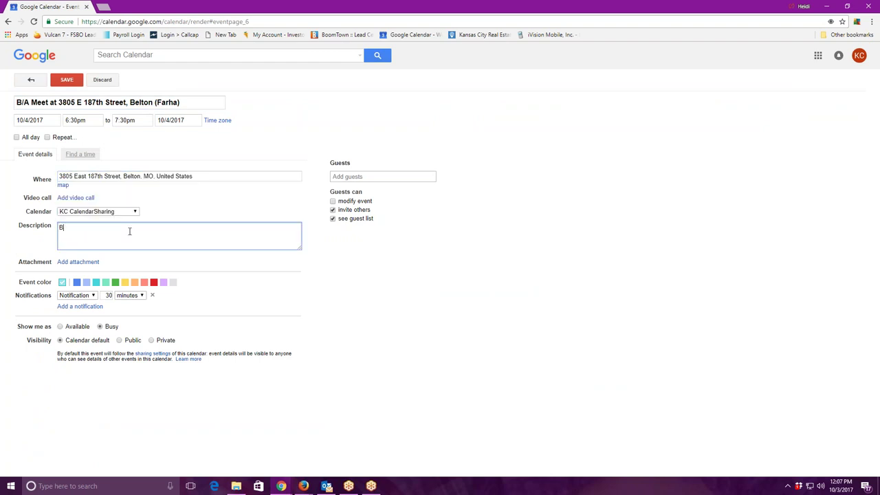
type("/A 10/4")
key("Return")
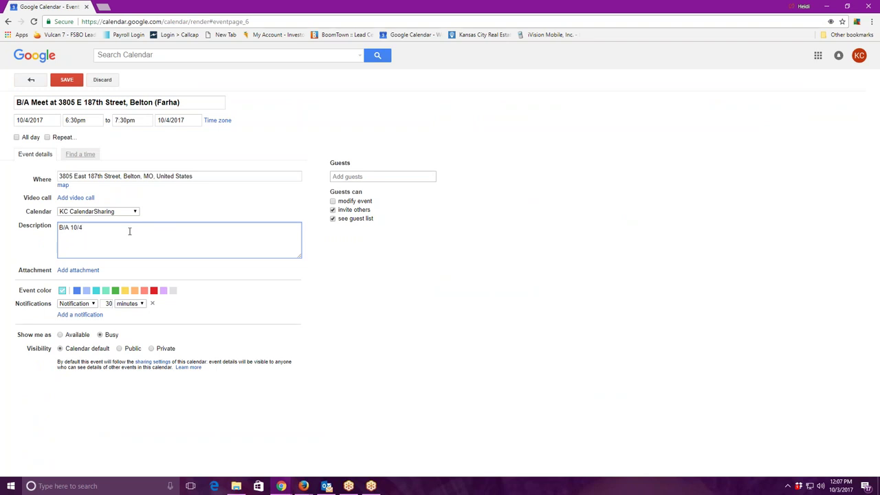
type("6:30 pm")
key("Return")
key("Return")
key("Return")
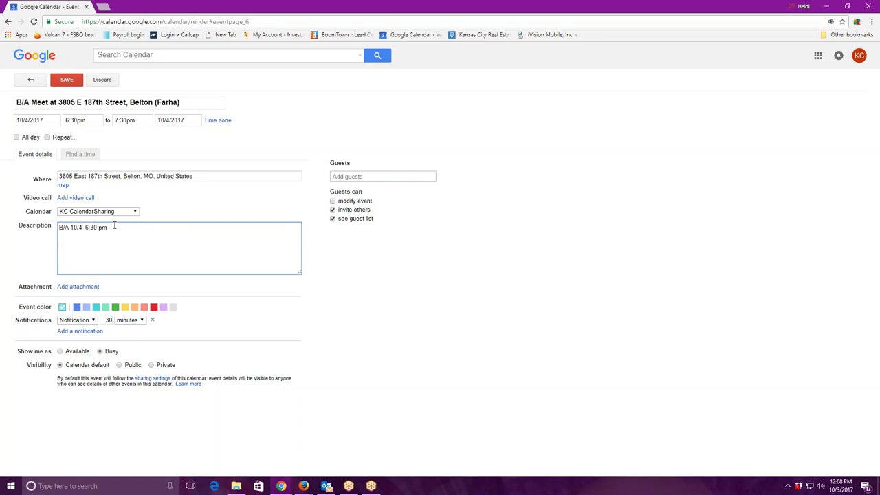
type("Meet at")
Copy the location address and paste it after 'Meet at' in the description.
triple_click(96, 176)
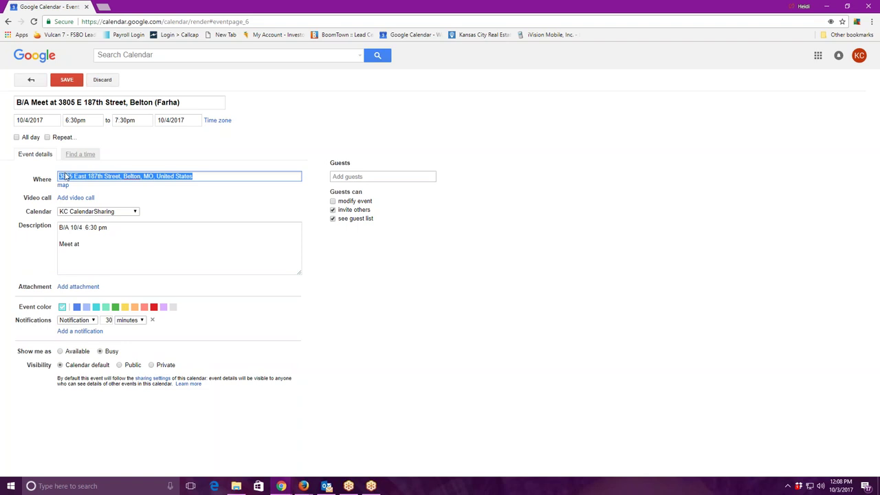
right_click(97, 174)
left_click(120, 191)
left_click(98, 244)
right_click(98, 244)
left_click(120, 299)
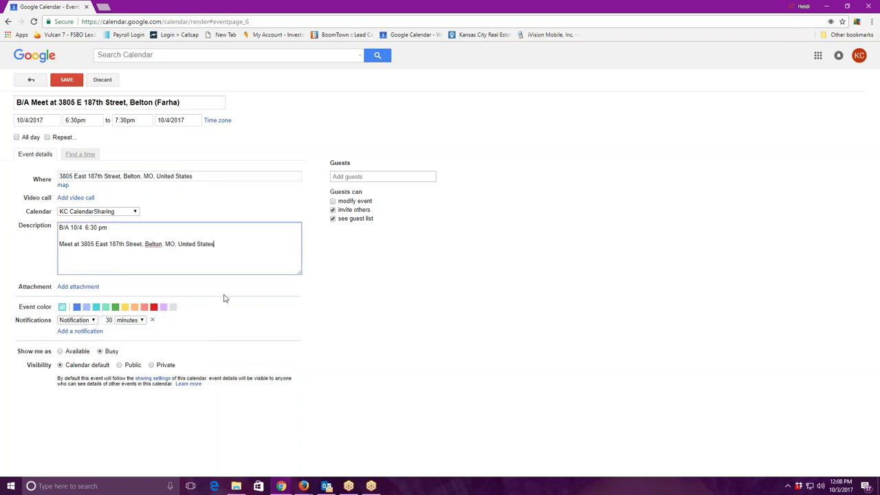
key("Return")
key("Return")
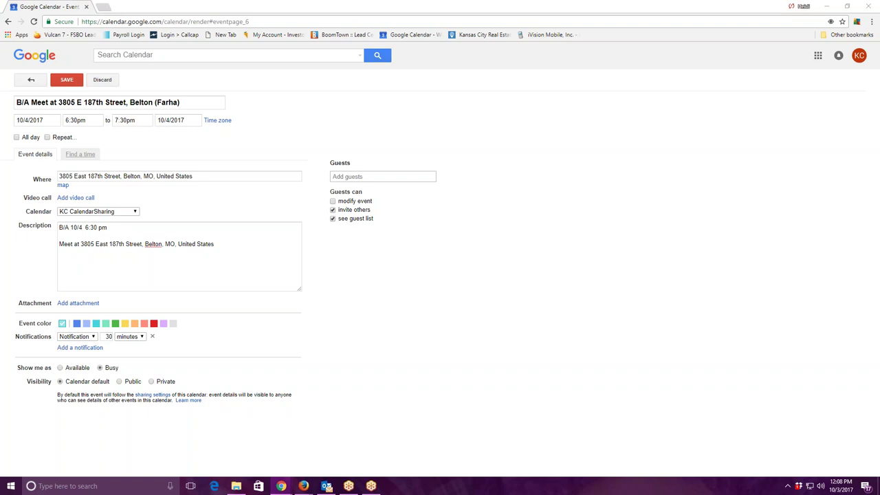
Add the buyer's name, phone number and e-mail address to the description.
left_click(124, 261)
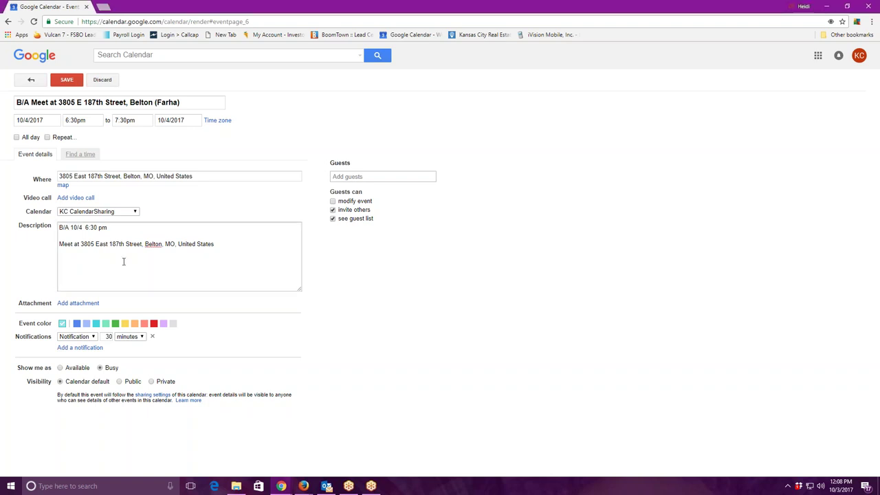
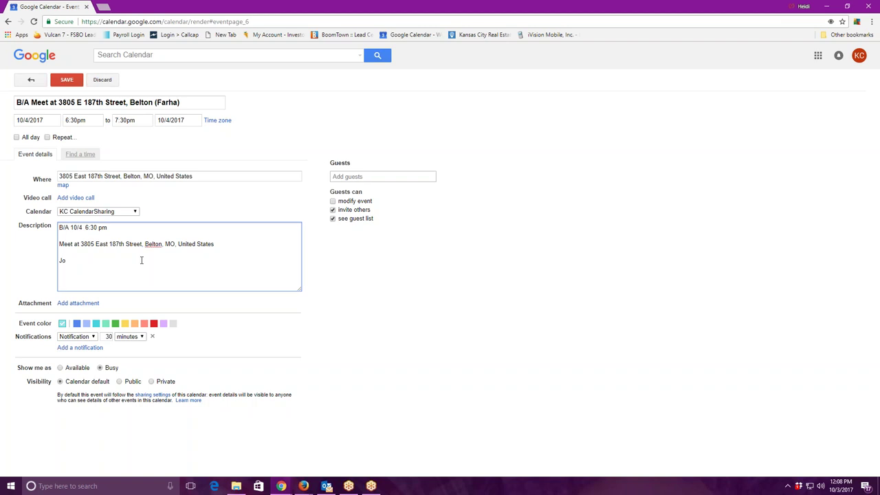
key("Return")
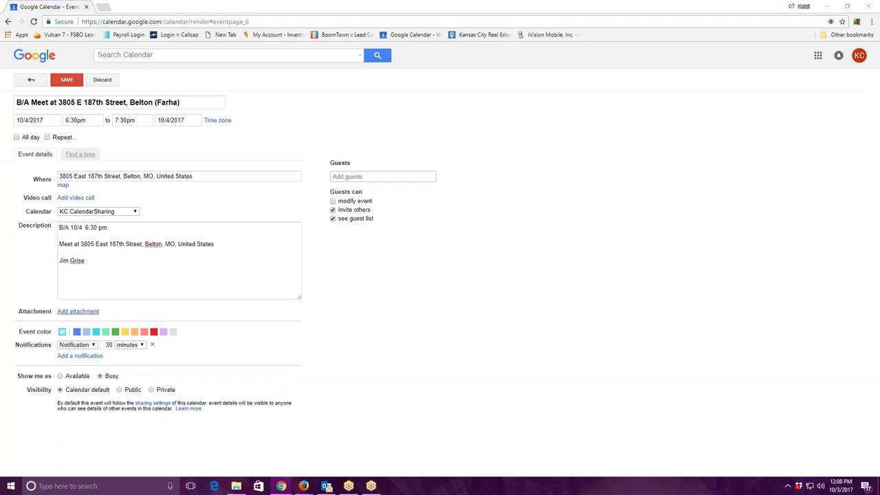
right_click(61, 270)
left_click(83, 326)
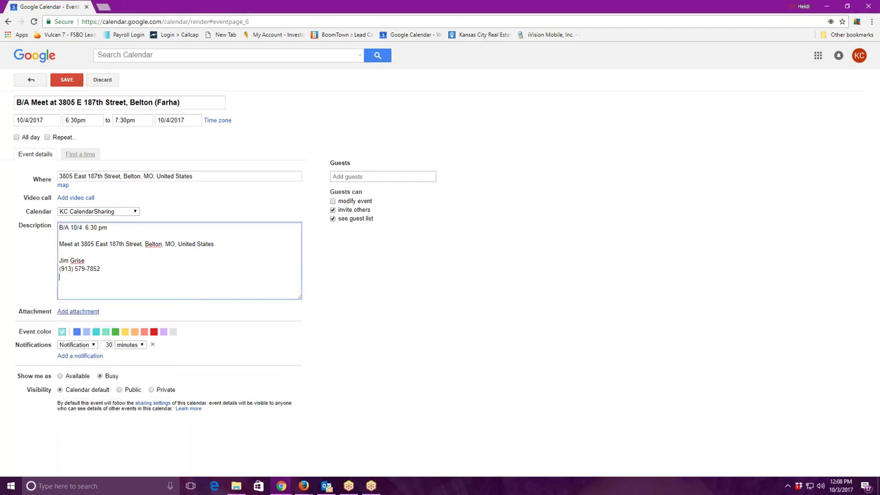
key("Return")
key("Return")
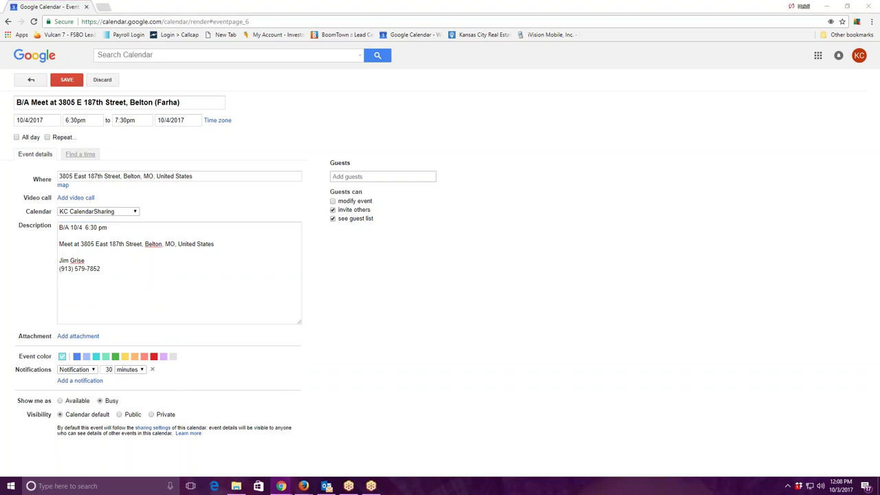
left_click(67, 293)
right_click(67, 292)
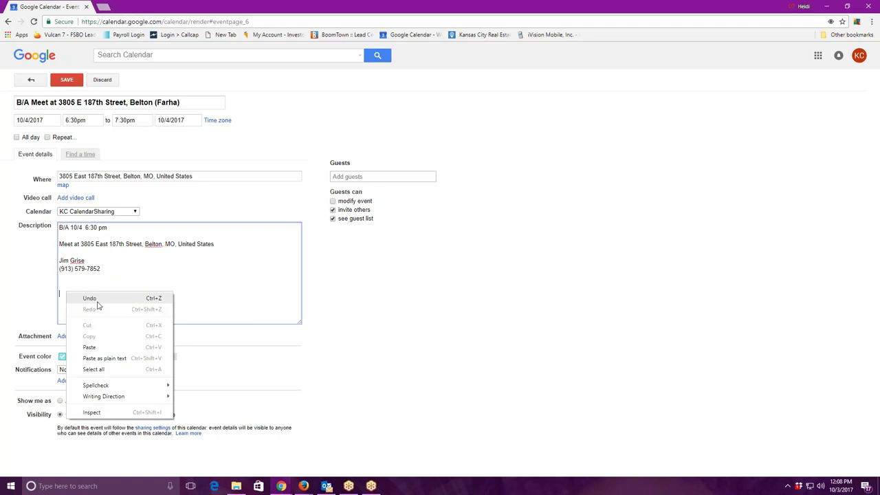
left_click(92, 348)
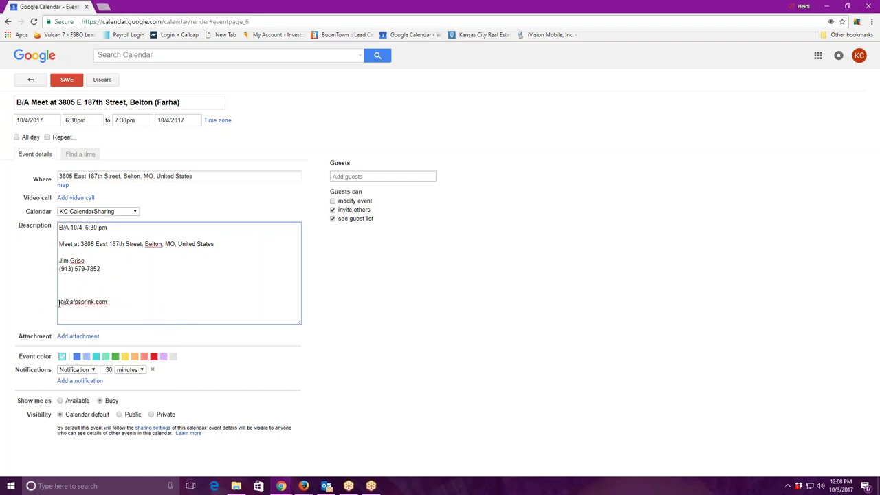
key("BackSpace")
key("BackSpace")
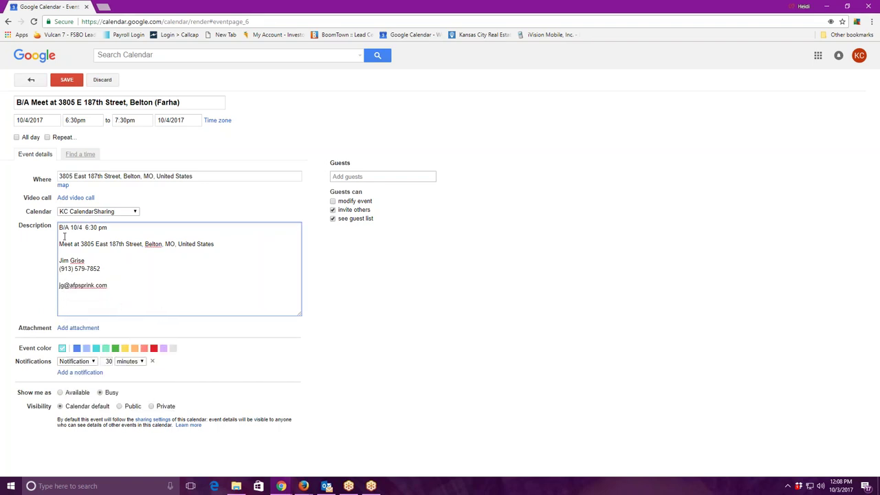
Copy the full description text and save the appointment.
left_click_drag(60, 232, 189, 302)
right_click(96, 230)
left_click(119, 247)
left_click(66, 82)
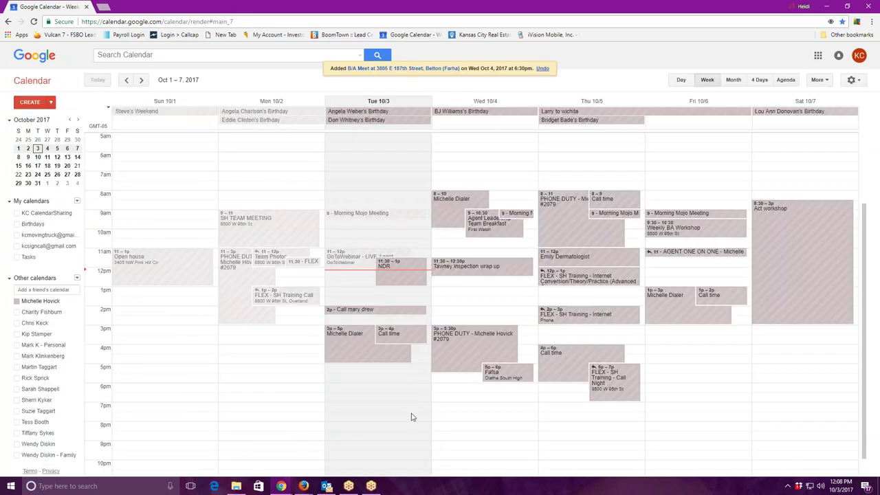
Show the KC CalendarSharing calendar and add the suggested guest to the B/A Meet event.
left_click(47, 215)
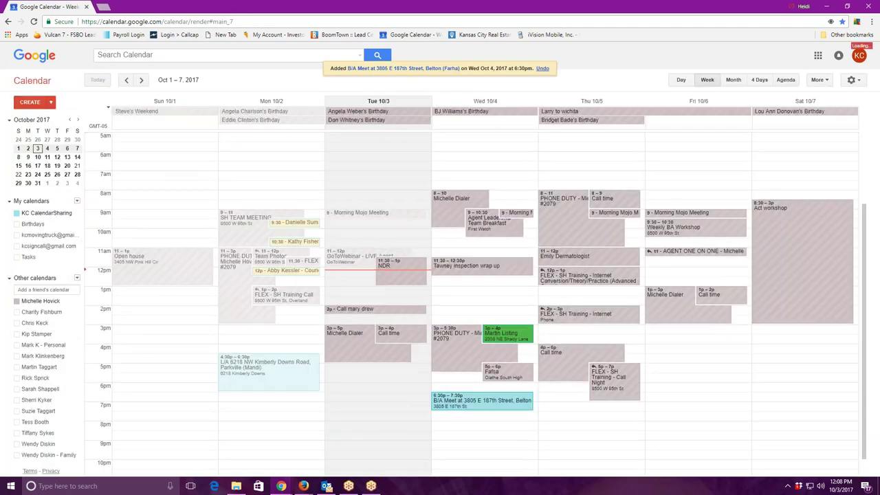
left_click(443, 407)
left_click(387, 179)
type("m")
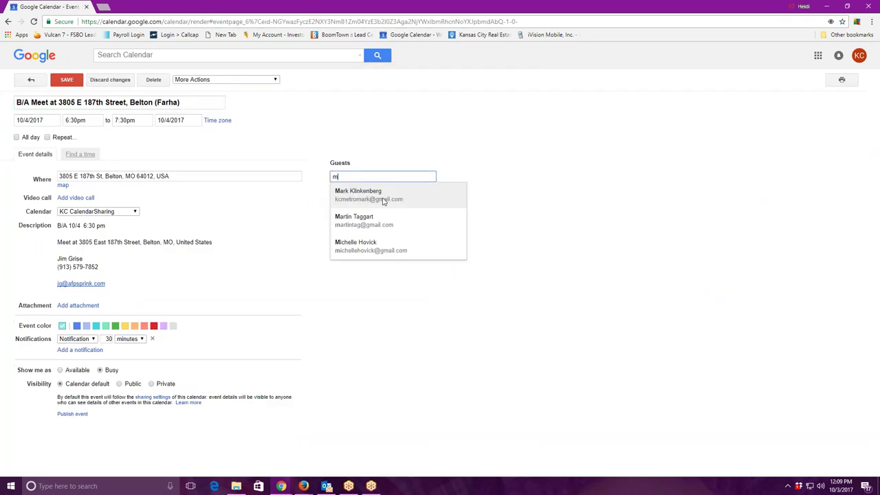
left_click(391, 246)
E-mail the guest the pasted appointment details, then save the event and send the invitation.
left_click(429, 195)
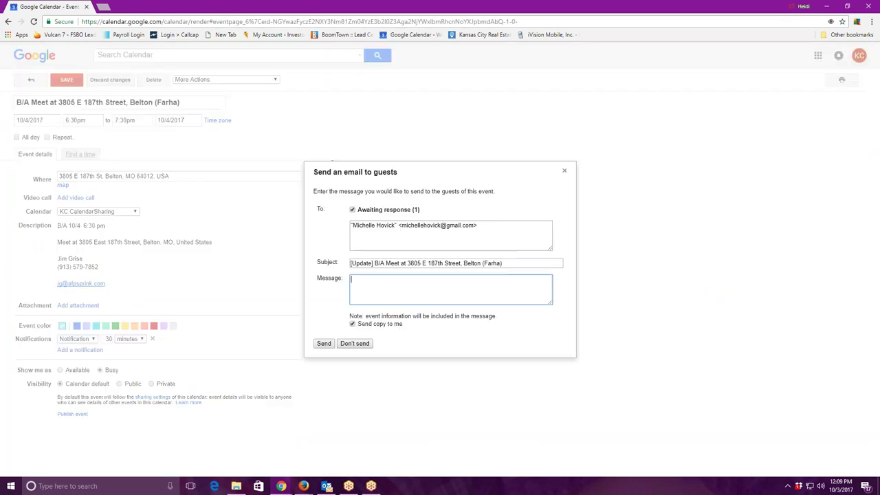
right_click(434, 295)
left_click(461, 351)
left_click(324, 343)
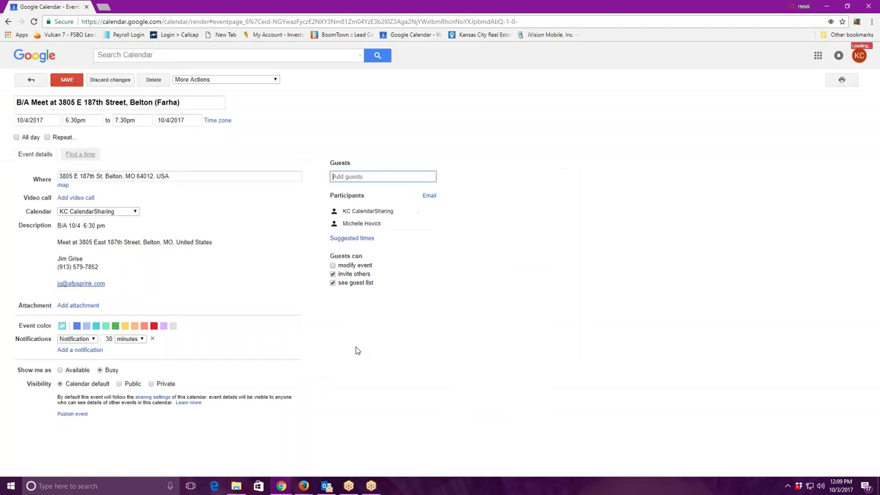
left_click(65, 79)
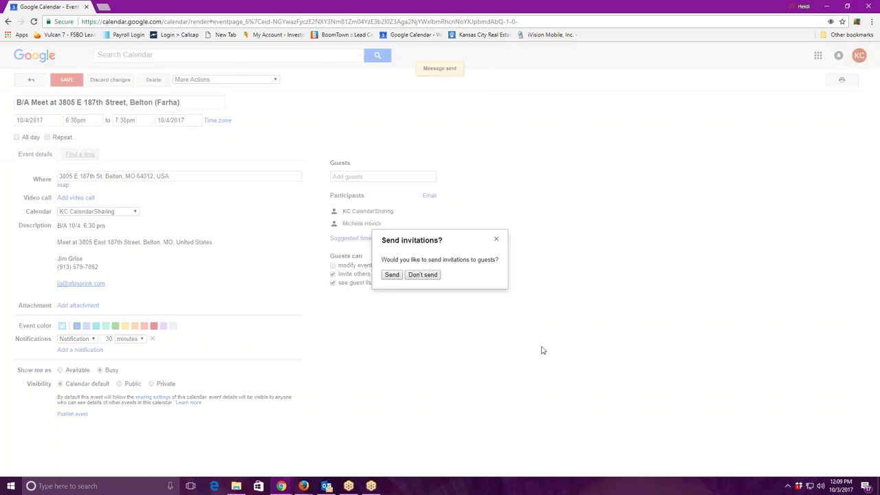
left_click(393, 277)
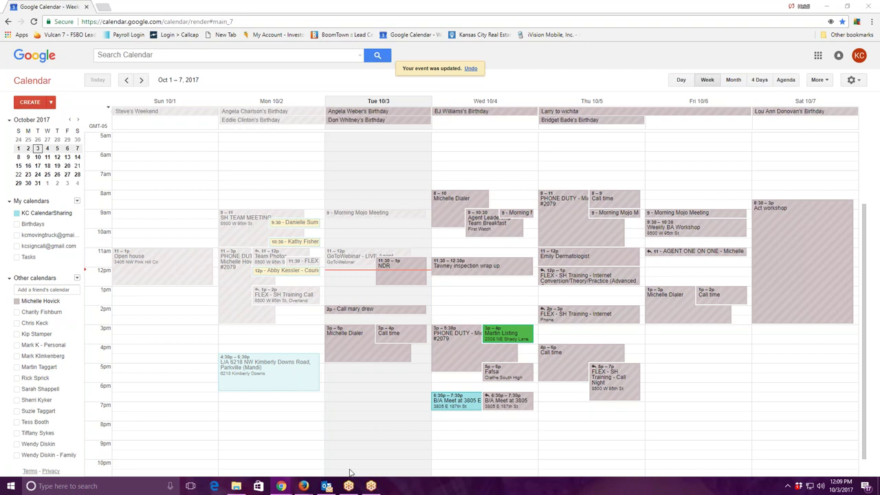
left_click(326, 486)
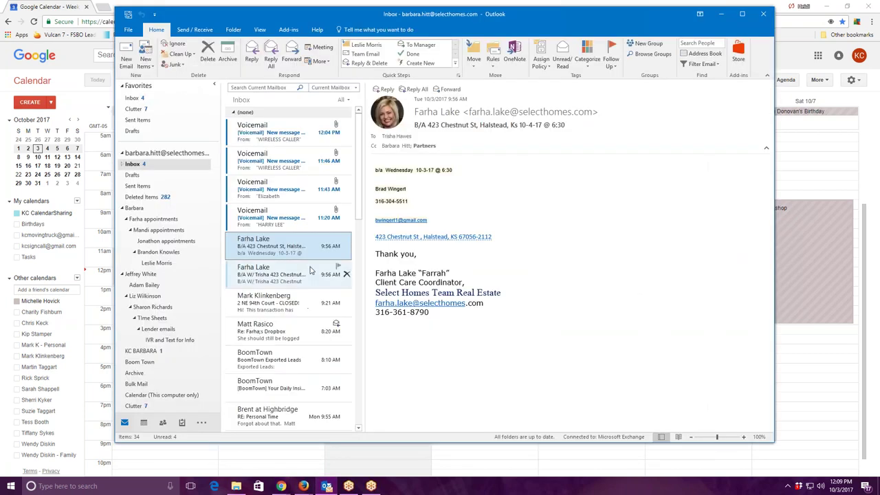
left_click(721, 15)
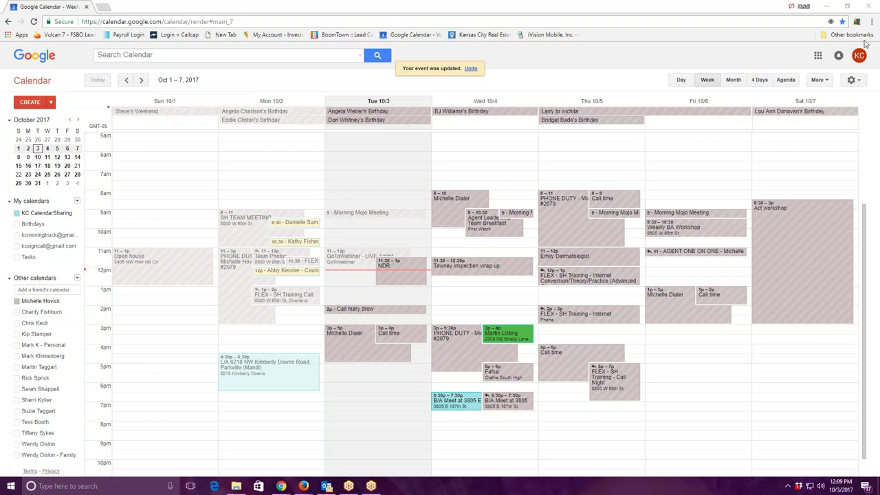
Log the call as No Contact in Mojo Dialer and dial the next number.
key("alt+Tab")
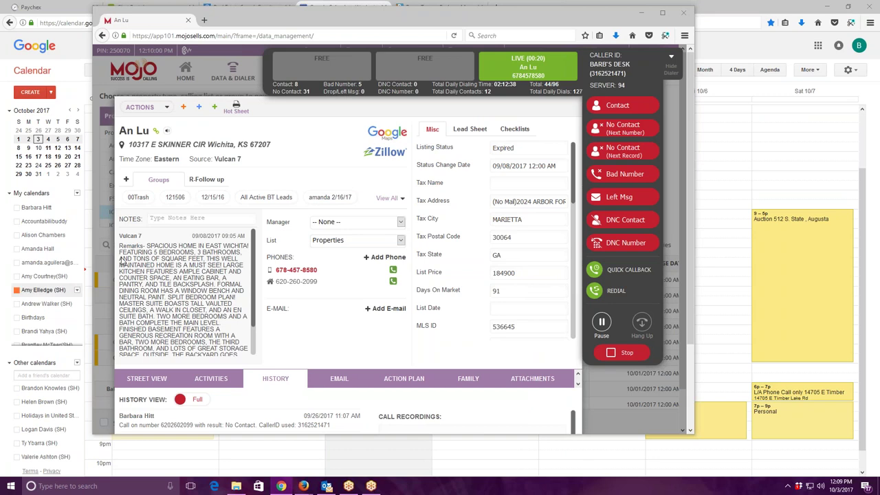
left_click(626, 128)
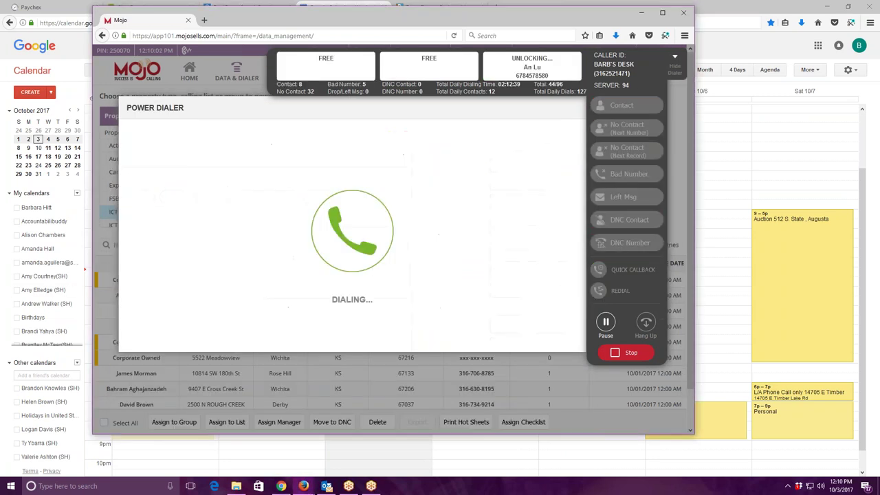